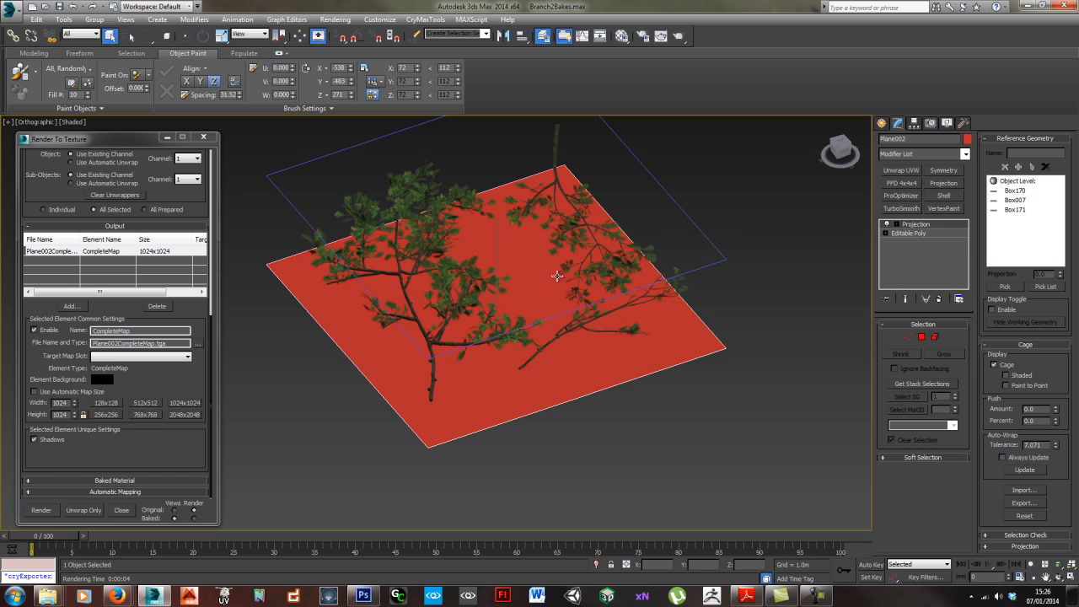
# - Examine from several angles how the branches sit between the red plane and its projection cage
pyautogui.keyDown('alt'); pyautogui.moveTo(561, 315); pyautogui.dragTo(548, 319, button='middle'); pyautogui.keyUp('alt')
pyautogui.keyDown('alt'); pyautogui.moveTo(471, 339); pyautogui.dragTo(499, 262, button='middle'); pyautogui.keyUp('alt')
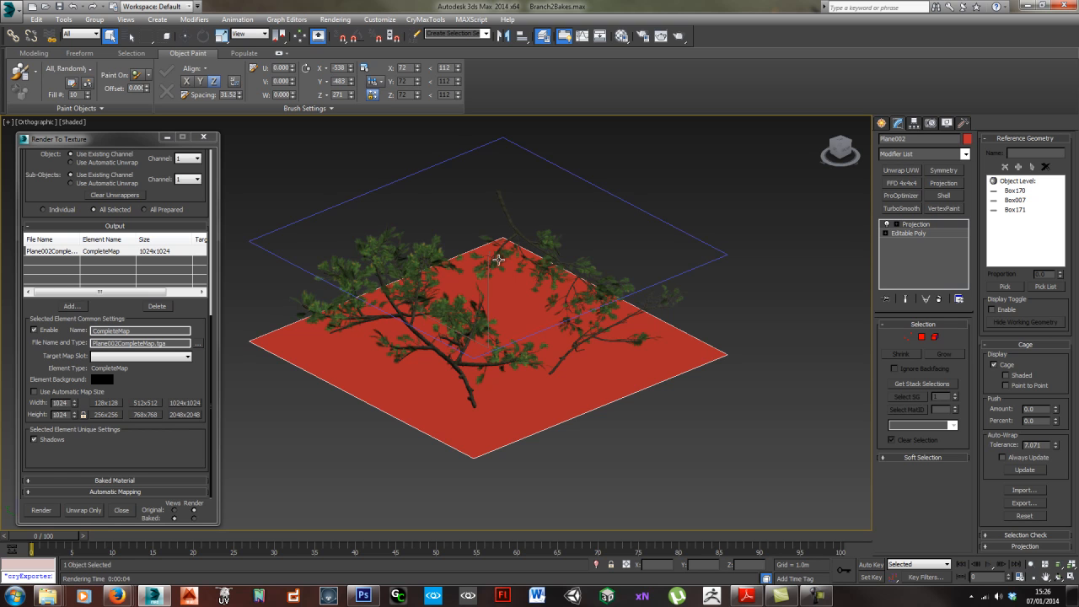
pyautogui.keyDown('alt'); pyautogui.moveTo(491, 377); pyautogui.dragTo(530, 304, button='middle'); pyautogui.keyUp('alt')
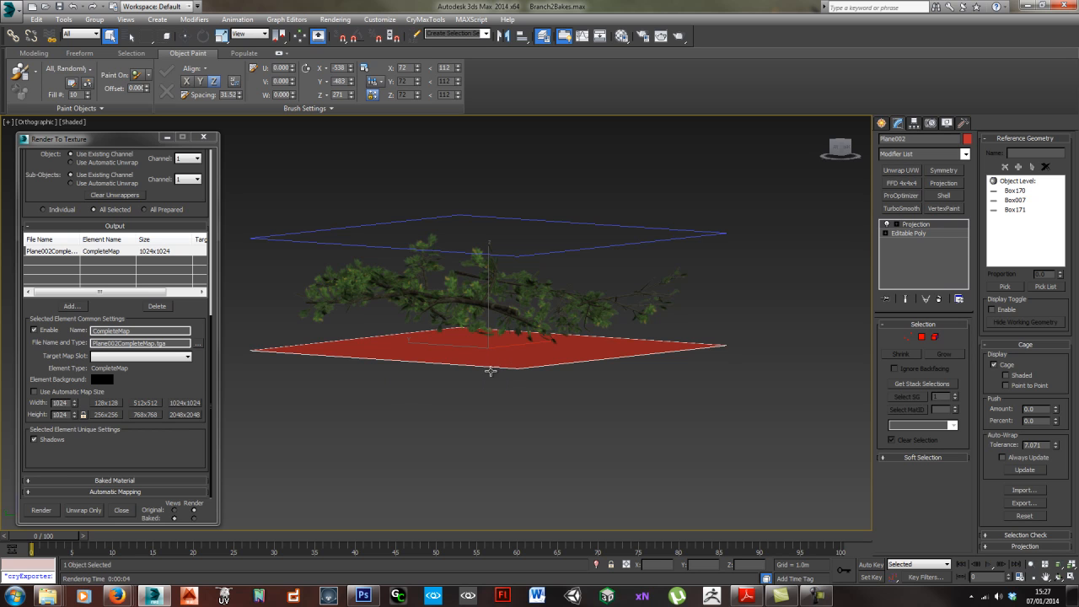
pyautogui.keyDown('alt'); pyautogui.moveTo(500, 343); pyautogui.dragTo(514, 351, button='middle'); pyautogui.keyUp('alt')
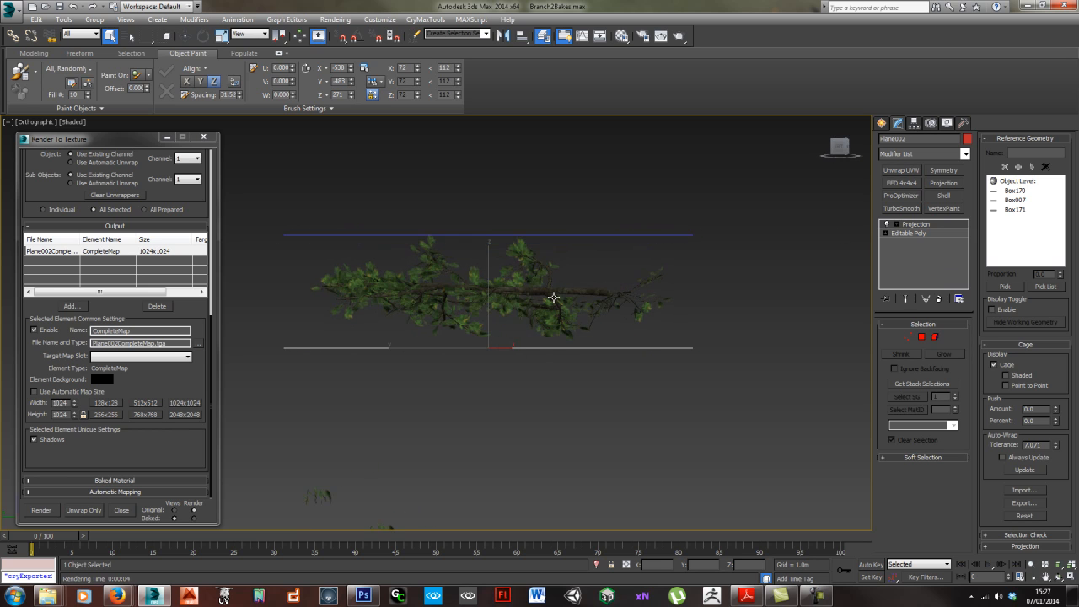
pyautogui.keyDown('alt'); pyautogui.moveTo(554, 298); pyautogui.dragTo(504, 293, button='middle'); pyautogui.keyUp('alt')
pyautogui.keyDown('alt'); pyautogui.moveTo(591, 300); pyautogui.dragTo(530, 296, button='middle'); pyautogui.keyUp('alt')
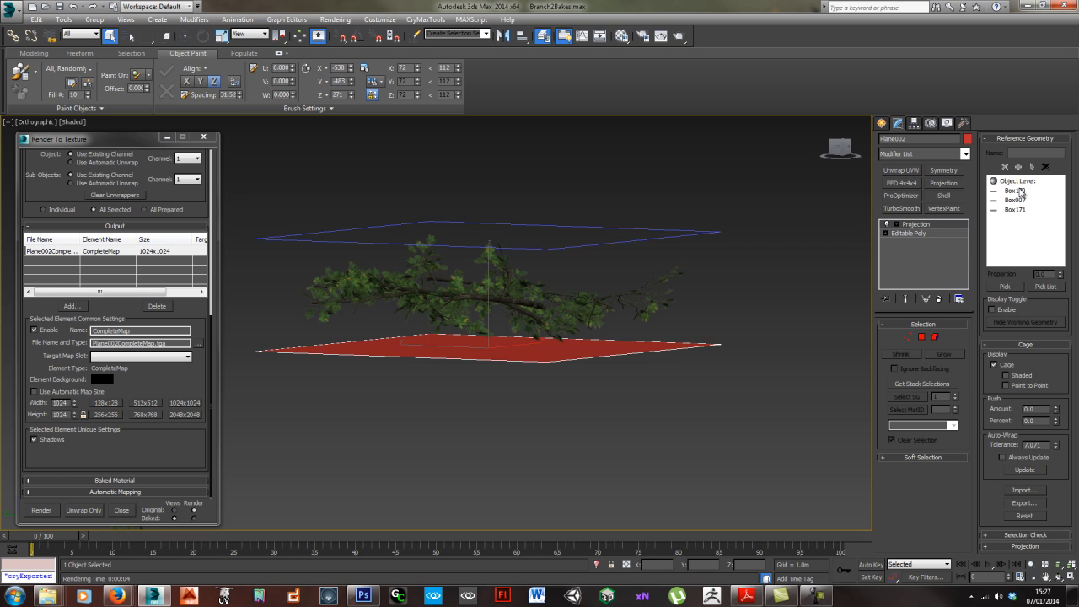
pyautogui.keyDown('alt'); pyautogui.moveTo(578, 319); pyautogui.dragTo(691, 318, button='middle'); pyautogui.keyUp('alt')
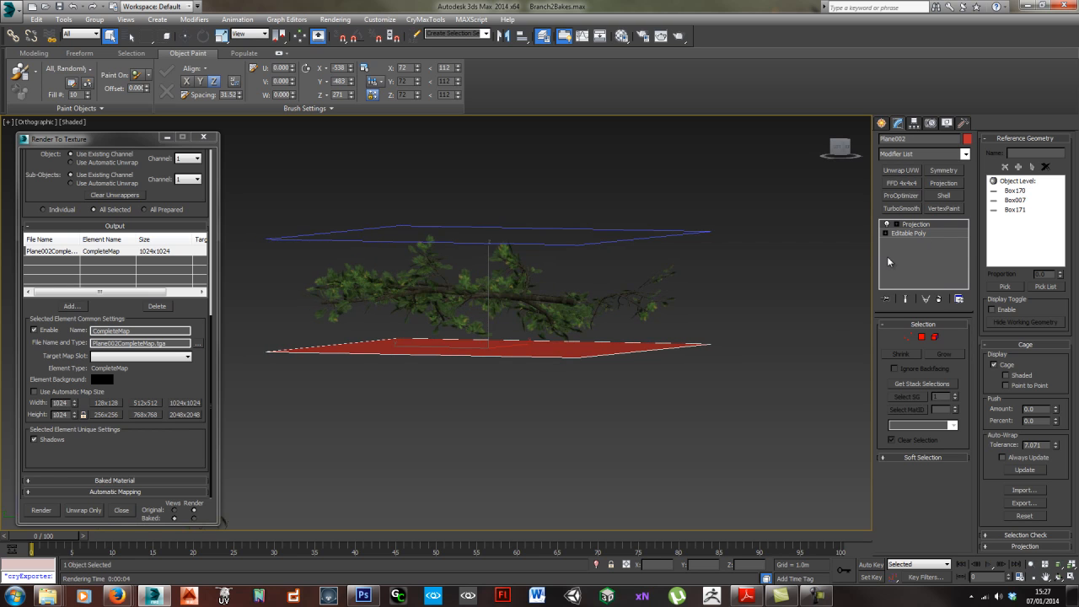
pyautogui.keyDown('alt'); pyautogui.moveTo(523, 336); pyautogui.dragTo(532, 330, button='middle'); pyautogui.keyUp('alt')
pyautogui.keyDown('alt'); pyautogui.moveTo(529, 240); pyautogui.dragTo(554, 253, button='middle'); pyautogui.keyUp('alt')
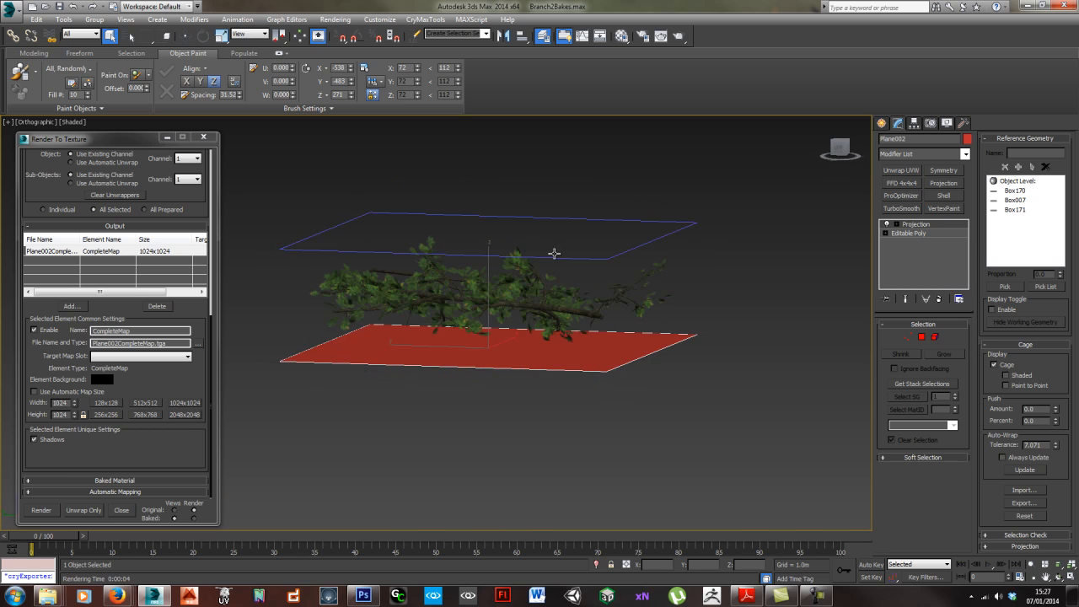
pyautogui.moveTo(531, 303)
pyautogui.keyDown('alt'); pyautogui.mouseDown(button='middle')
pyautogui.moveTo(512, 284)
pyautogui.moveTo(494, 306)
pyautogui.moveTo(524, 318)
pyautogui.mouseUp(button='middle'); pyautogui.keyUp('alt')
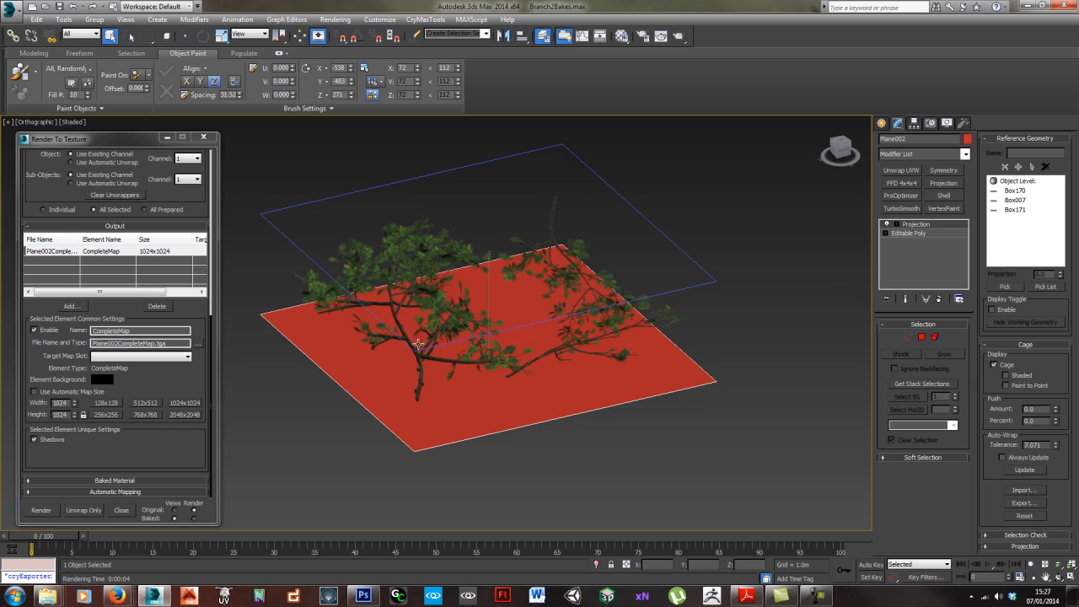
# - Bake the plane's CompleteMap at 1024x1024 without a target map slot, overwriting the existing Plane002CompleteMap.tga
pyautogui.click(42, 510)
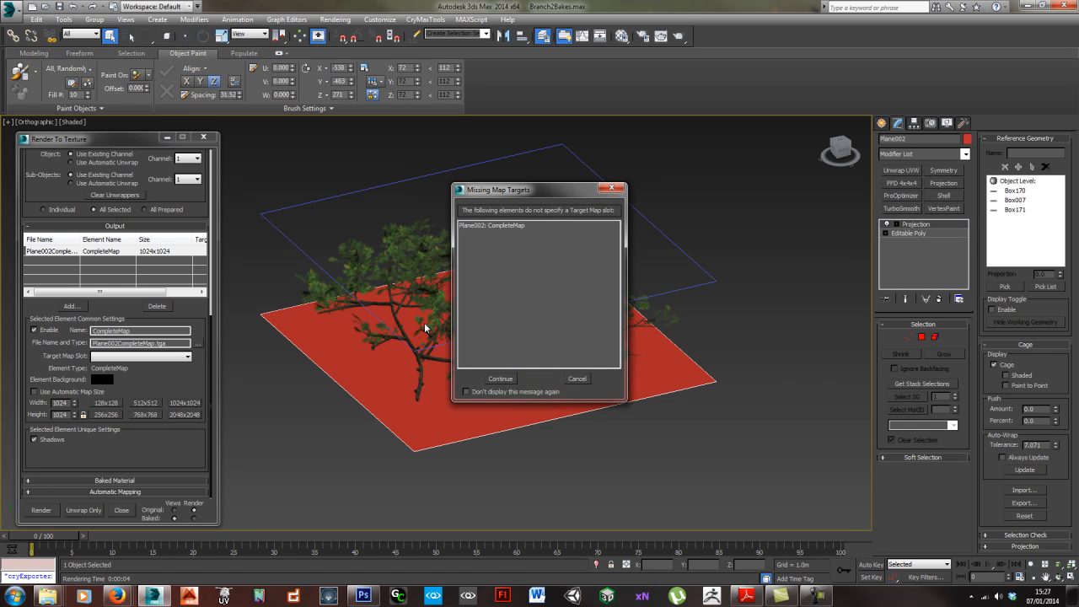
pyautogui.click(508, 378)
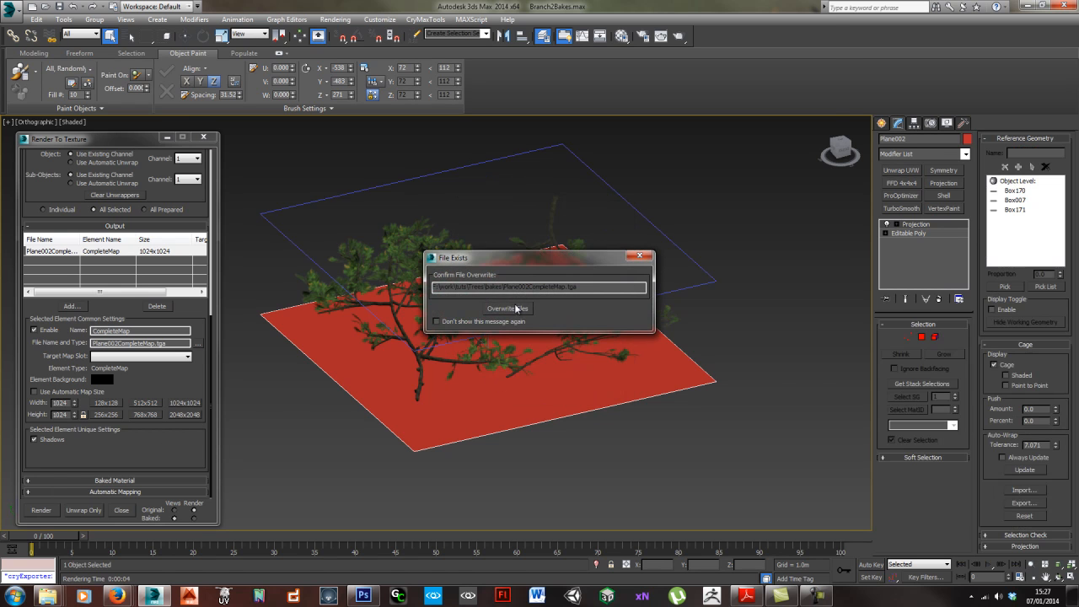
pyautogui.click(518, 307)
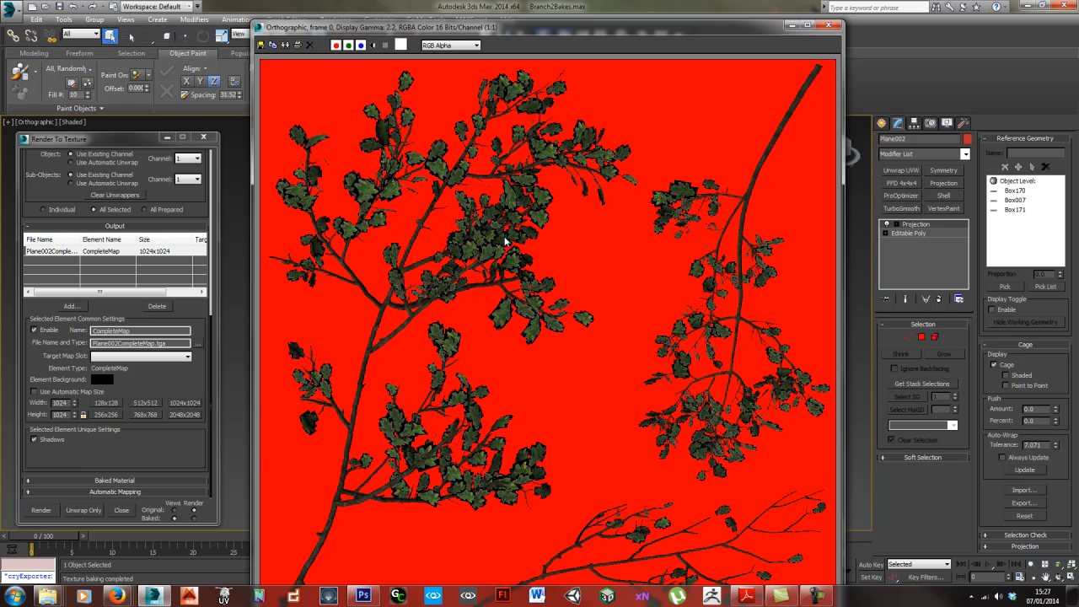
# - Inspect the leaf edges and background of the baked map up close, and close the map and the Render To Texture dialog
pyautogui.scroll(1, 502, 208)
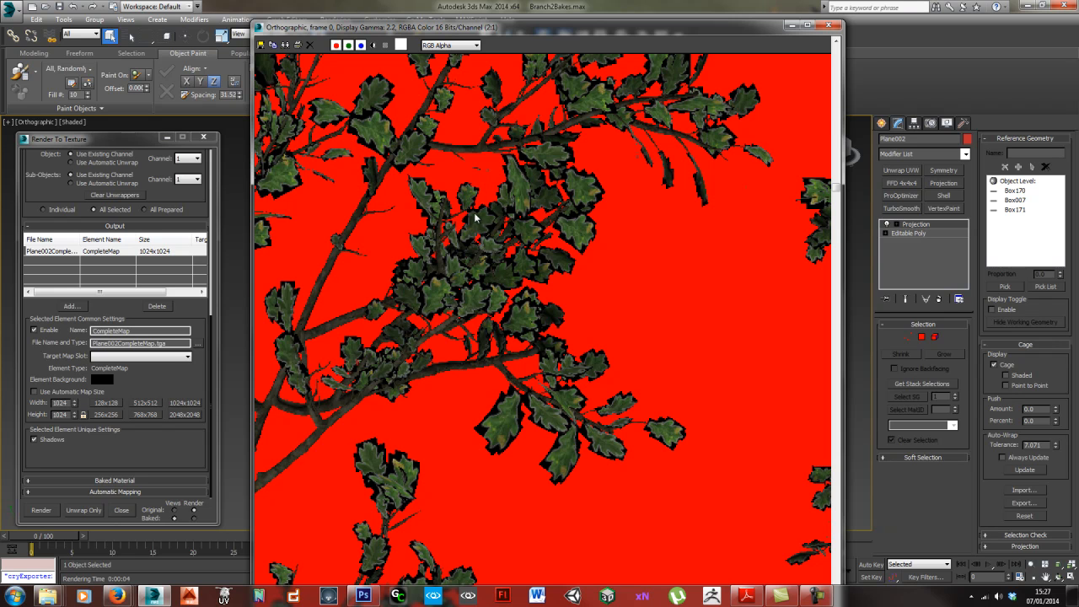
pyautogui.scroll(3, 476, 217)
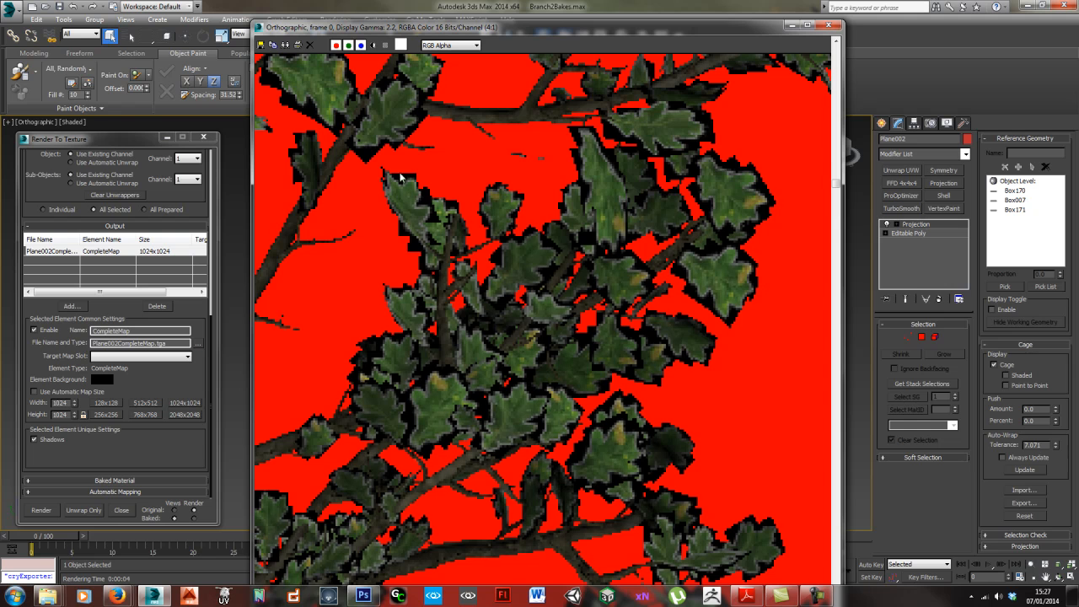
pyautogui.moveTo(374, 154); pyautogui.dragTo(452, 226, button='middle')
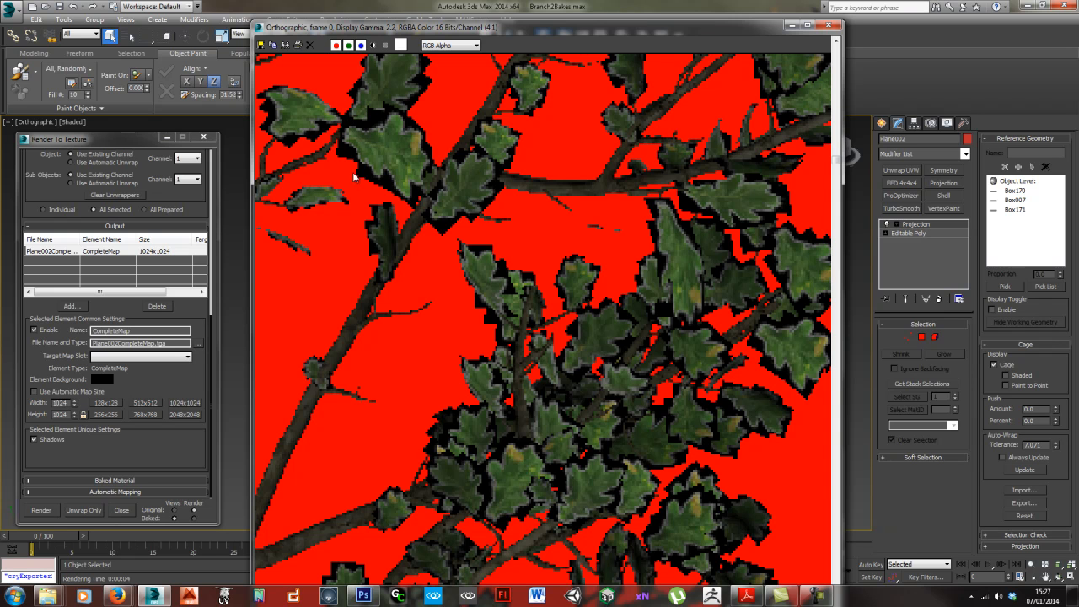
pyautogui.scroll(-3, 561, 242)
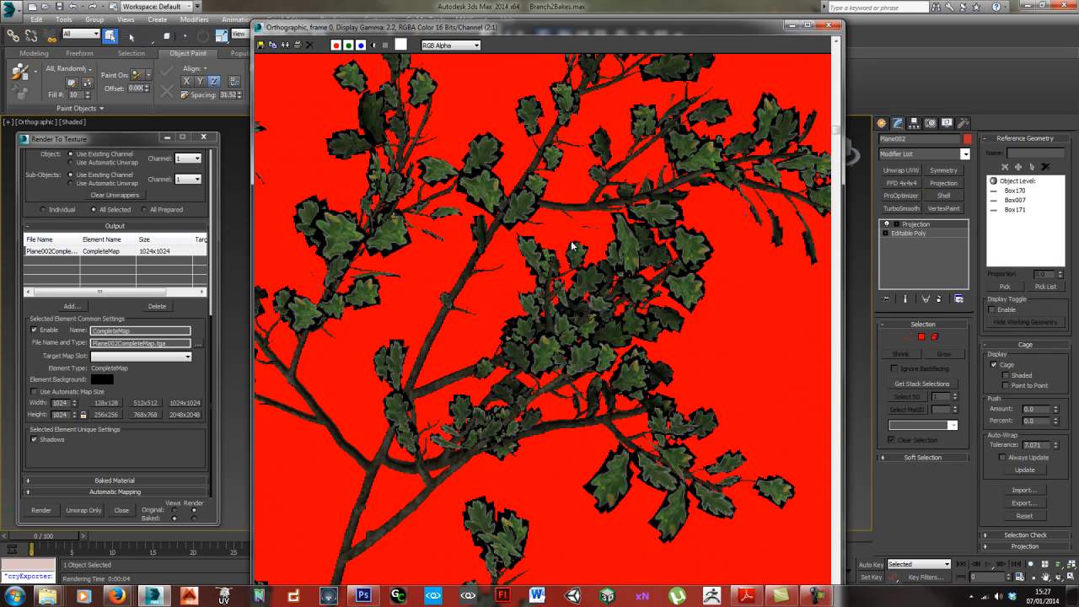
pyautogui.scroll(-1, 601, 265)
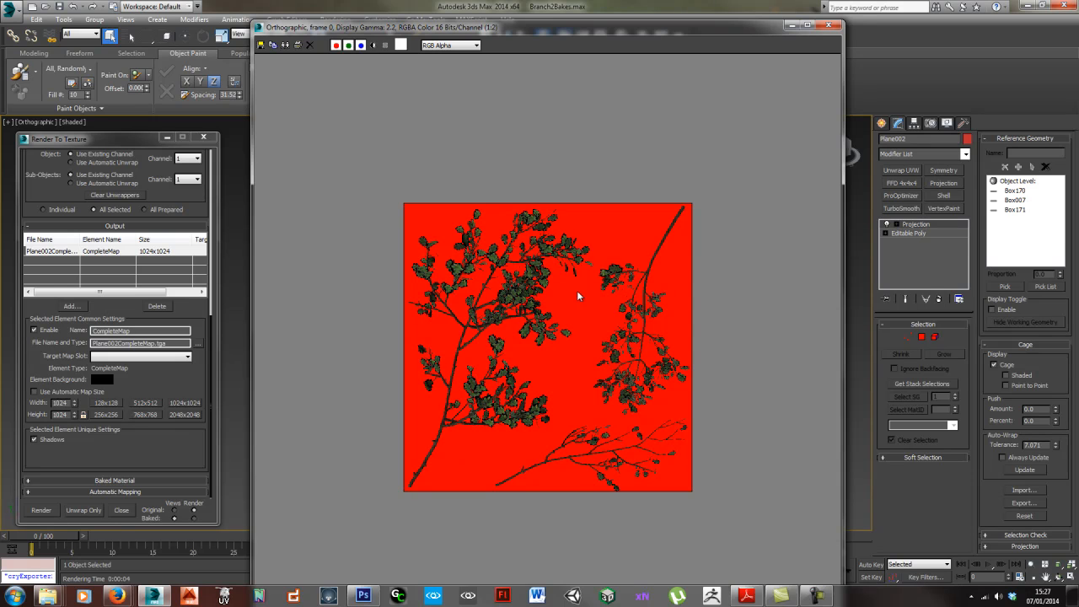
pyautogui.scroll(1, 576, 295)
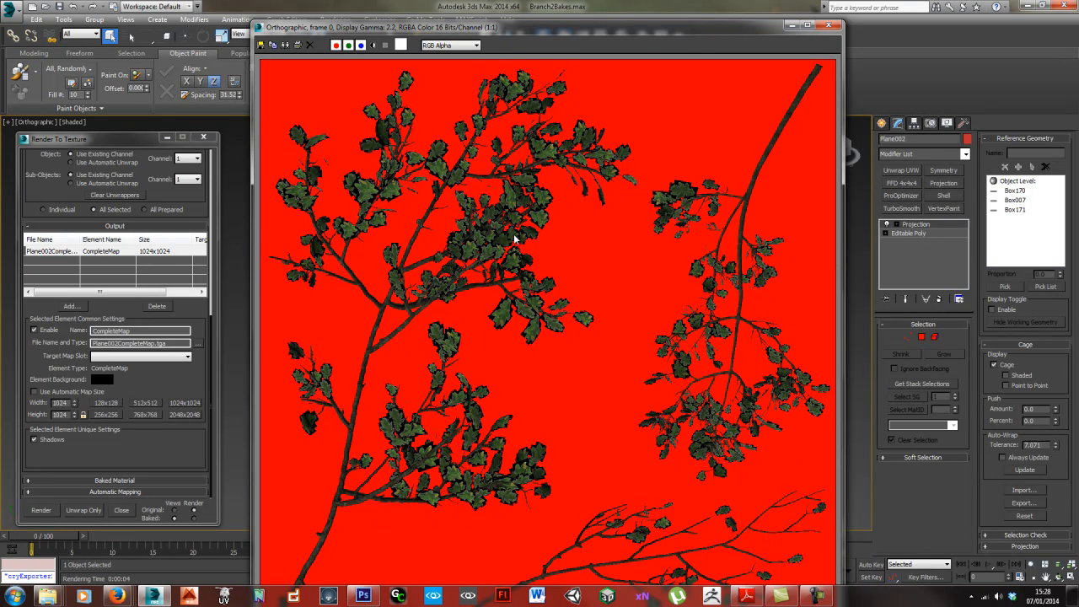
pyautogui.click(831, 26)
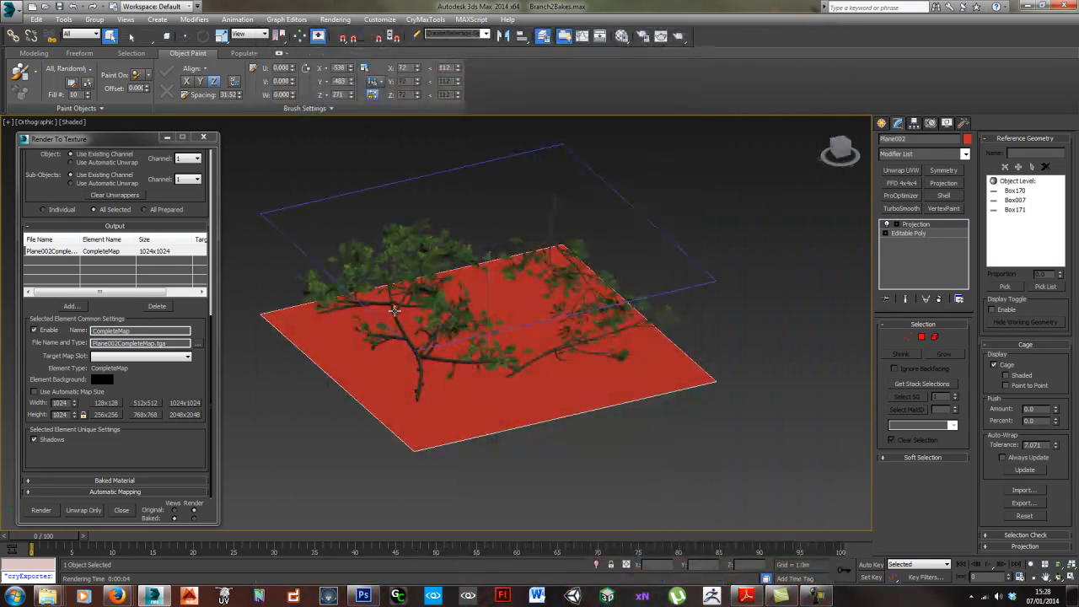
pyautogui.click(203, 137)
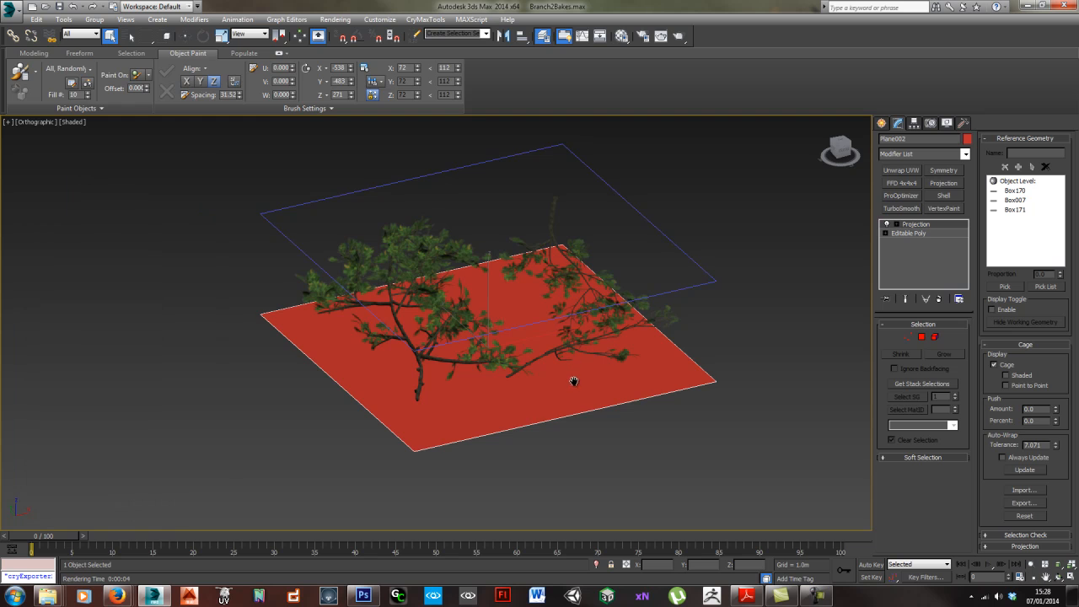
pyautogui.moveTo(574, 381); pyautogui.dragTo(569, 383, button='middle')
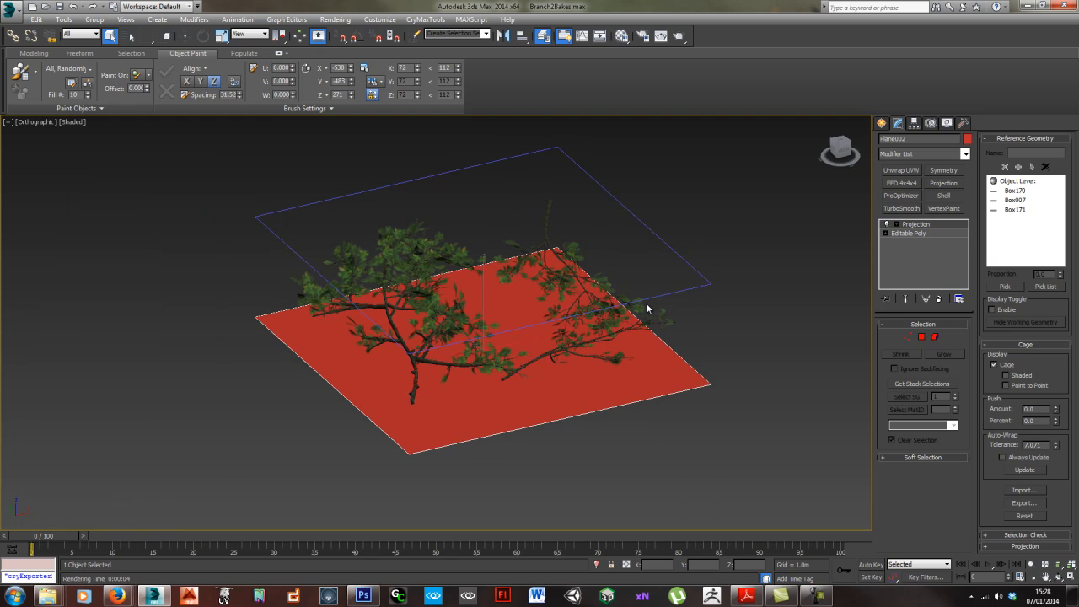
pyautogui.press('Delete')
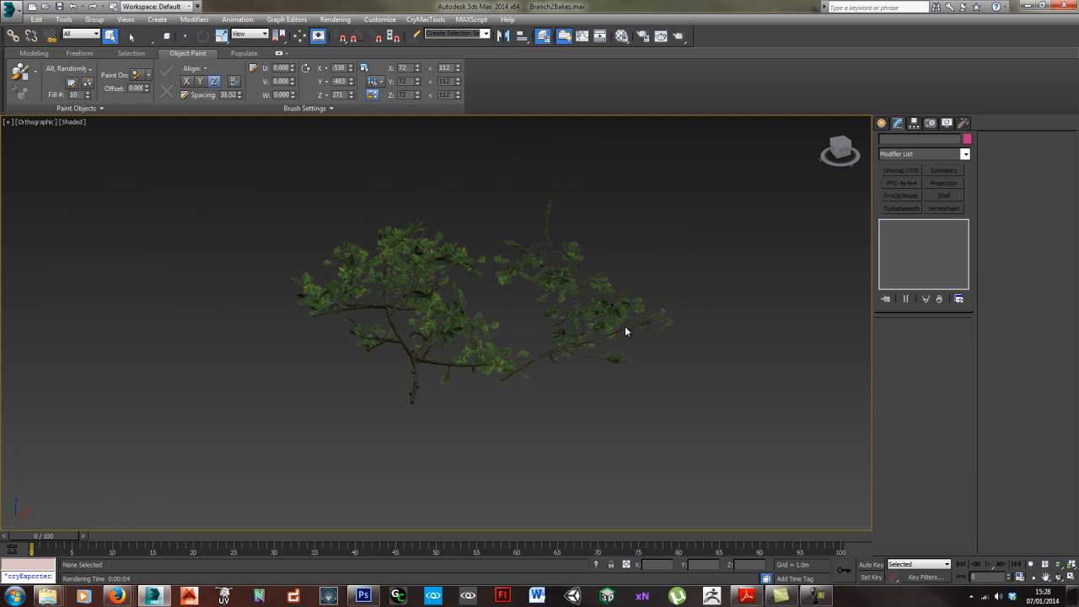
pyautogui.hotkey('ctrl', 'z')
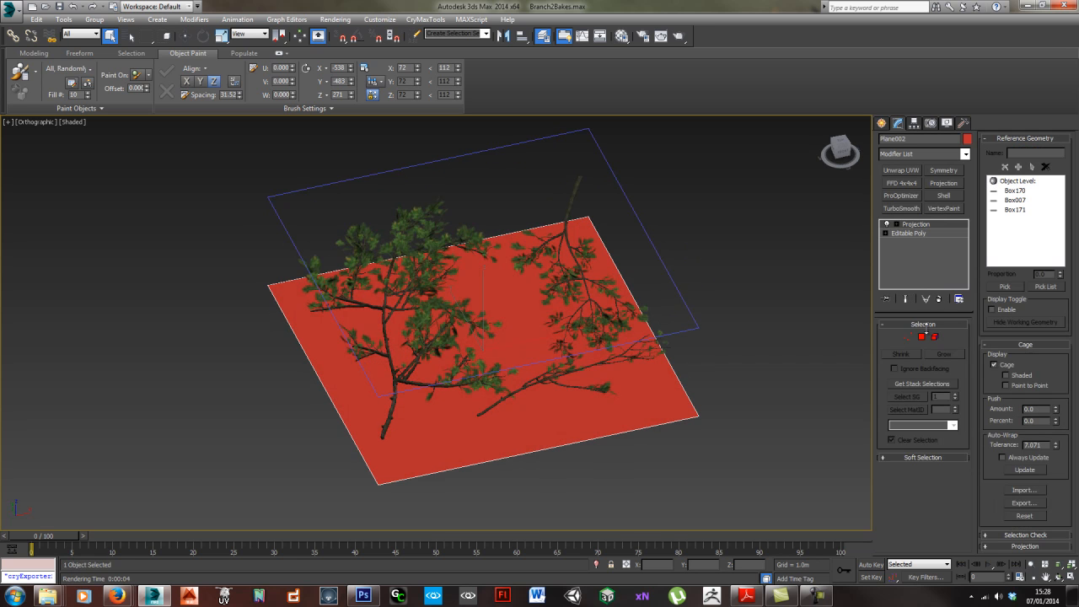
# - Remove the Projection modifier from the red plane and clear away the loose leaf pieces lying beside it
pyautogui.click(939, 299)
pyautogui.keyDown('alt'); pyautogui.moveTo(554, 339); pyautogui.dragTo(529, 344, button='middle'); pyautogui.keyUp('alt')
pyautogui.moveTo(688, 339); pyautogui.dragTo(515, 309, button='middle')
pyautogui.scroll(-3, 487, 322)
pyautogui.keyDown('alt'); pyautogui.moveTo(446, 356); pyautogui.dragTo(258, 309, button='middle'); pyautogui.keyUp('alt')
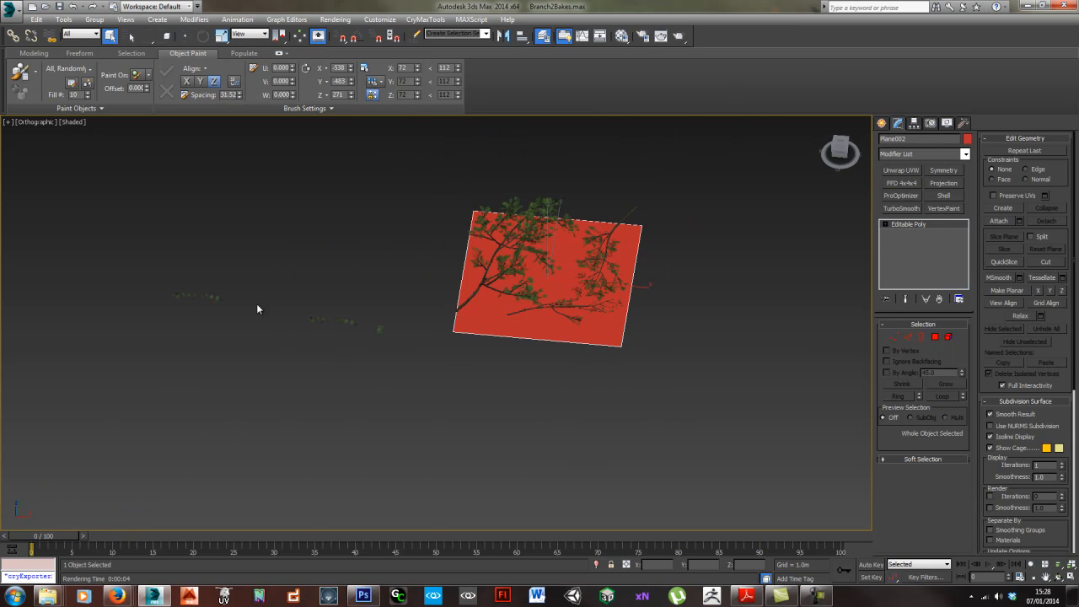
pyautogui.moveTo(238, 316); pyautogui.dragTo(419, 362)
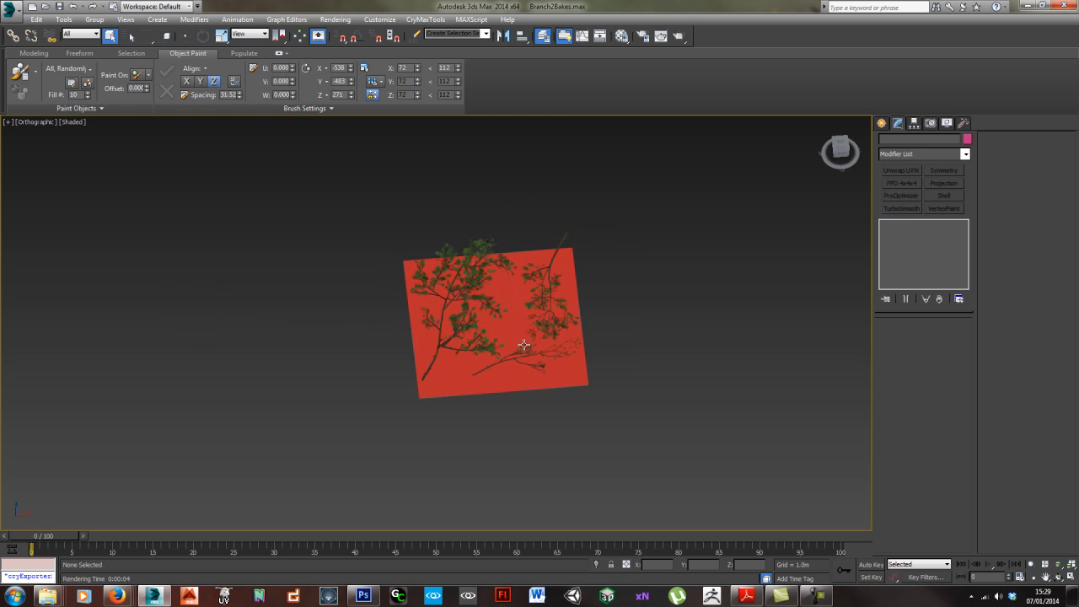
# - Render the branches over the red plane from the top view, check the rendered leaf edges, and close the render
pyautogui.keyDown('alt'); pyautogui.moveTo(523, 347); pyautogui.dragTo(495, 349, button='middle'); pyautogui.keyUp('alt')
pyautogui.press('t')
pyautogui.scroll(10, 480, 292)
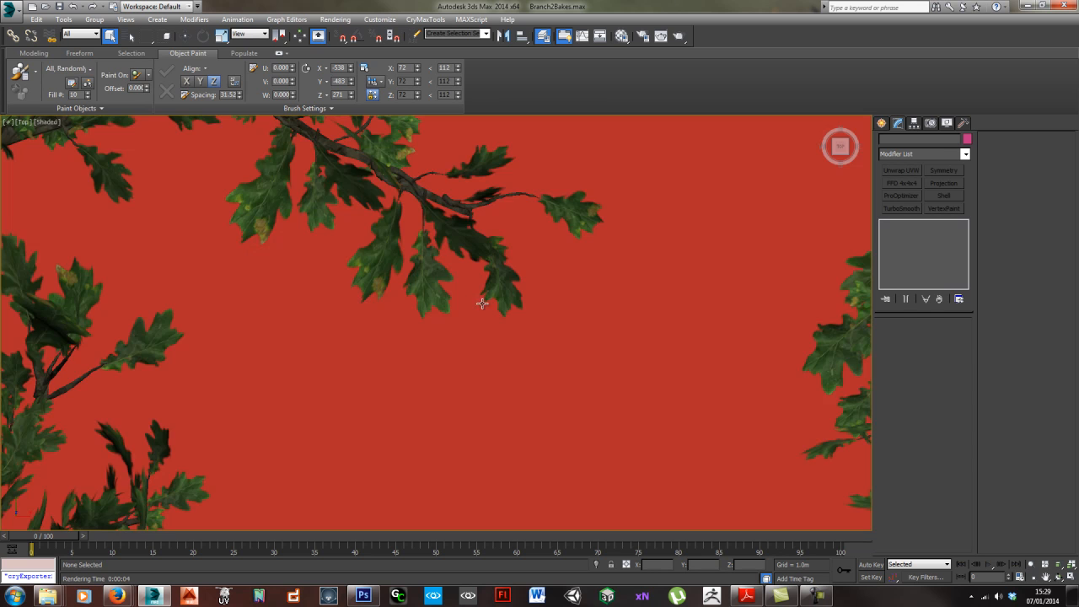
pyautogui.scroll(-8, 493, 342)
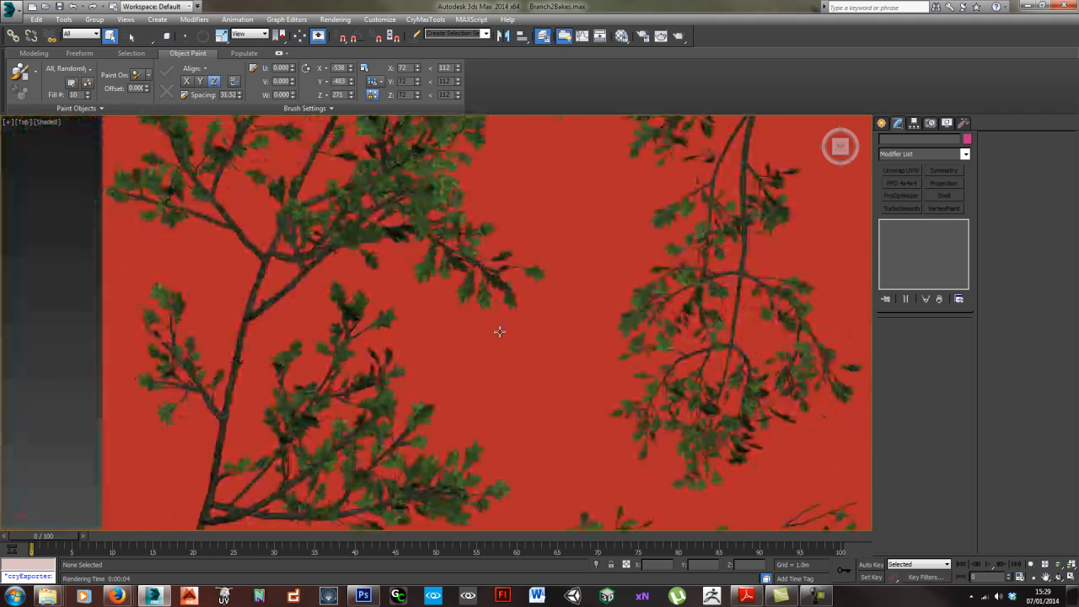
pyautogui.scroll(-6, 489, 336)
pyautogui.moveTo(472, 332); pyautogui.dragTo(498, 308, button='middle')
pyautogui.click(336, 19)
pyautogui.click(346, 31)
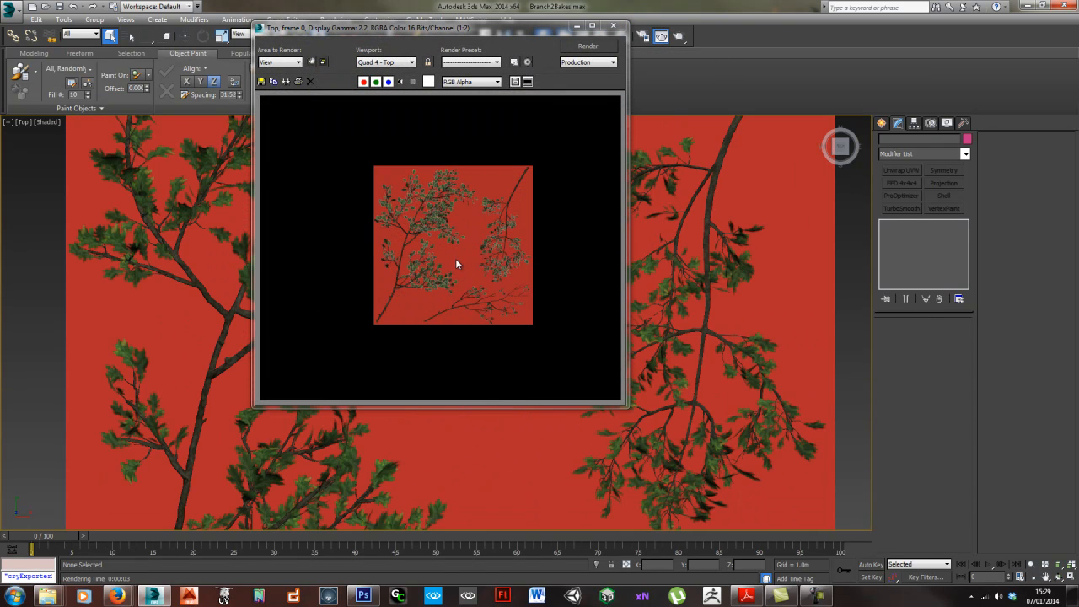
pyautogui.scroll(1, 455, 264)
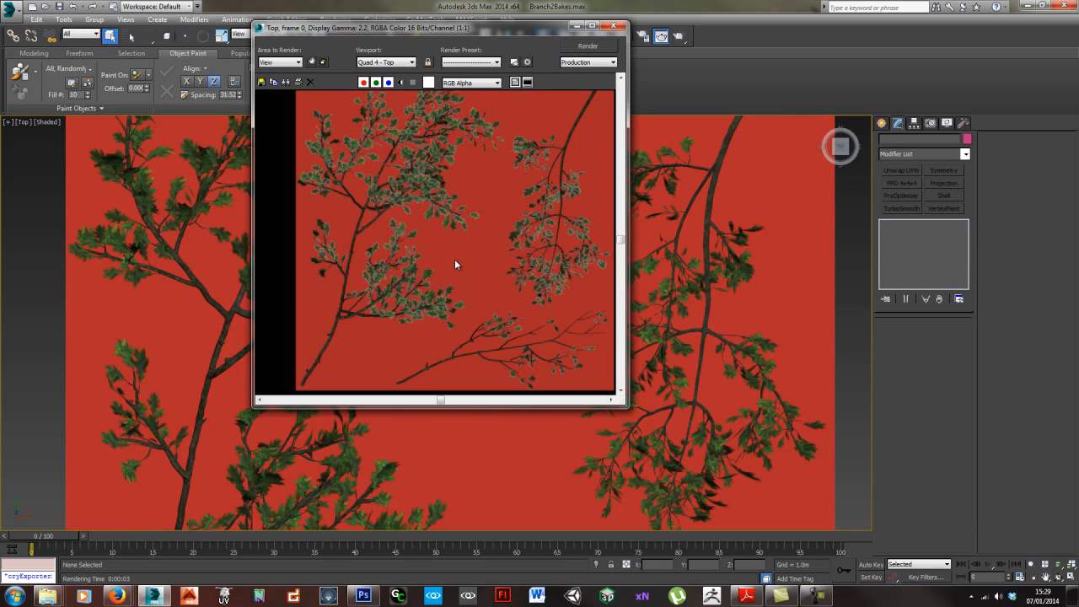
pyautogui.scroll(-2, 454, 264)
pyautogui.click(619, 26)
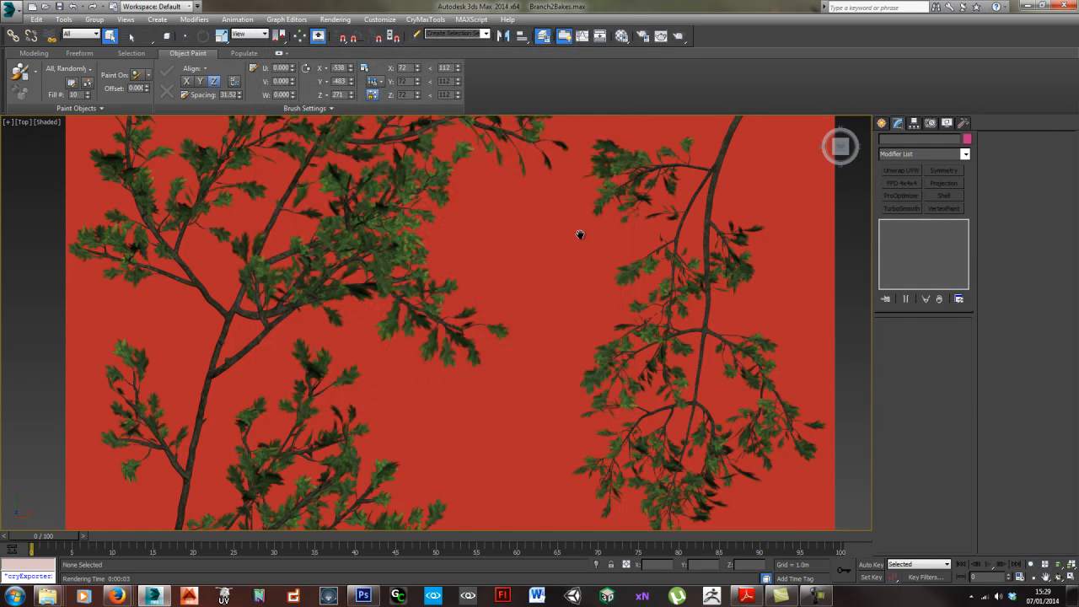
# - Examine the layout of the branches across the whole red plane in the top view
pyautogui.moveTo(581, 235); pyautogui.dragTo(536, 202, button='middle')
pyautogui.scroll(-7, 511, 211)
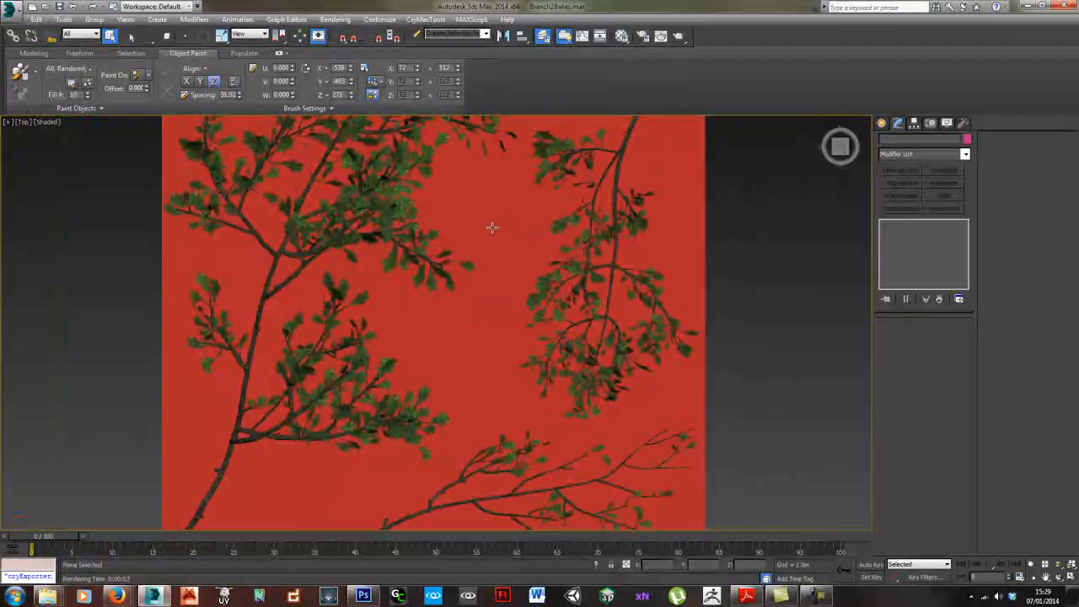
pyautogui.scroll(-2, 501, 257)
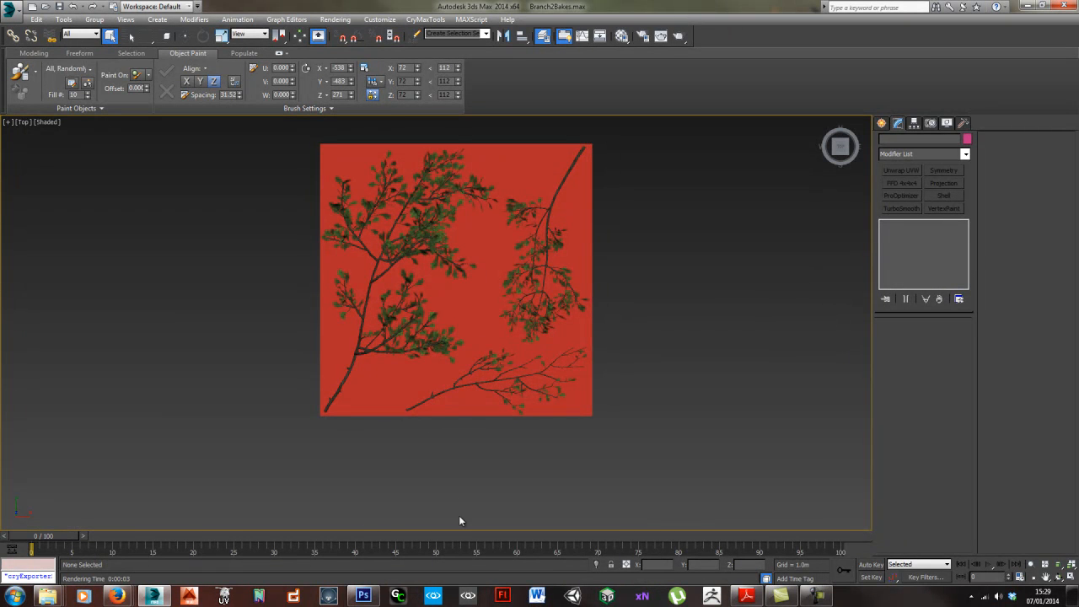
pyautogui.moveTo(443, 251); pyautogui.dragTo(431, 286, button='middle')
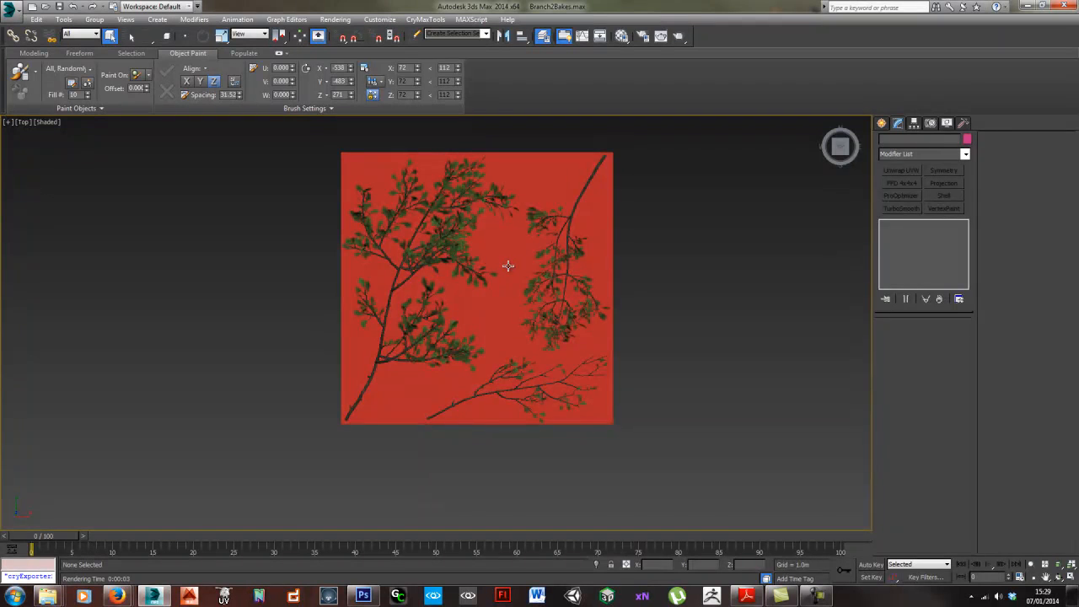
pyautogui.moveTo(509, 267); pyautogui.dragTo(454, 288, button='middle')
pyautogui.scroll(3, 451, 294)
pyautogui.scroll(-2, 454, 287)
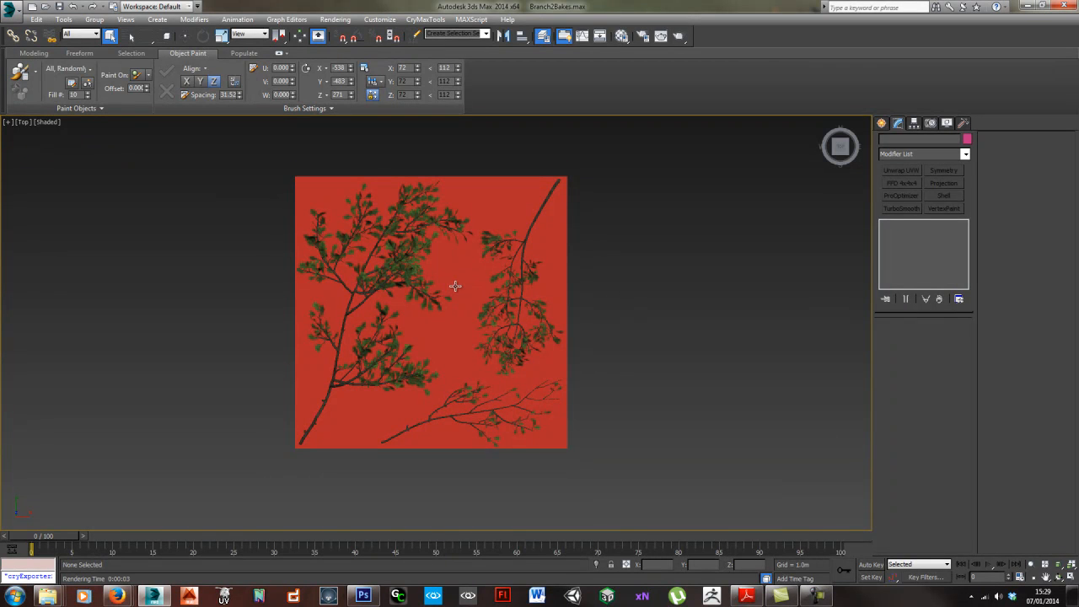
pyautogui.moveTo(441, 301)
pyautogui.mouseDown(button='middle')
pyautogui.moveTo(460, 299)
pyautogui.moveTo(439, 313)
pyautogui.mouseUp(button='middle')
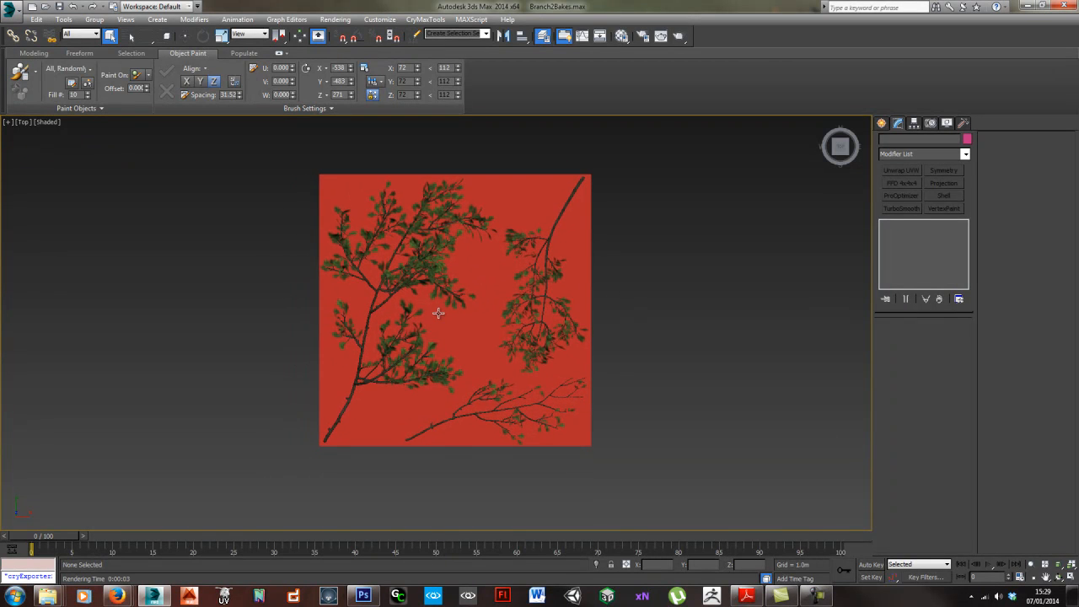
pyautogui.scroll(2, 438, 313)
pyautogui.moveTo(458, 278); pyautogui.dragTo(455, 297, button='middle')
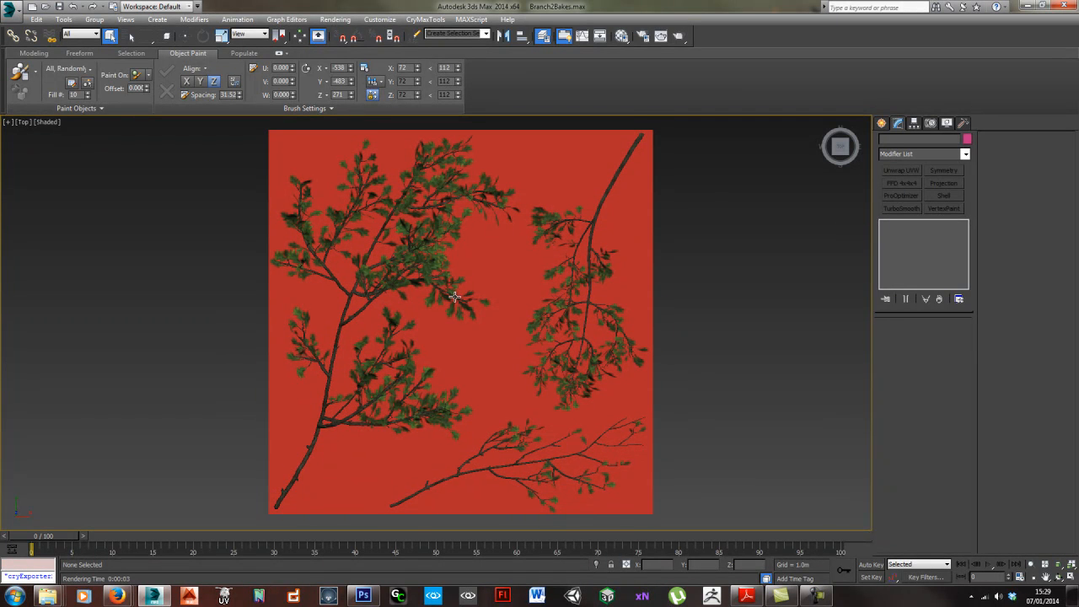
pyautogui.scroll(2, 453, 295)
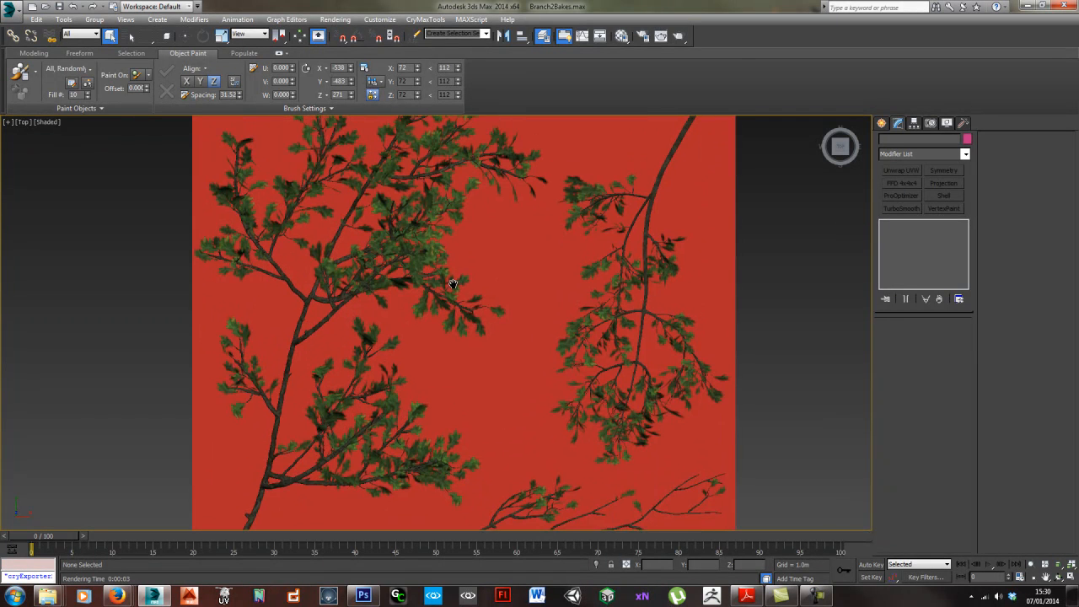
# - Set the render output size to 2048 x 2048 pixels for the top view
pyautogui.scroll(2, 451, 288)
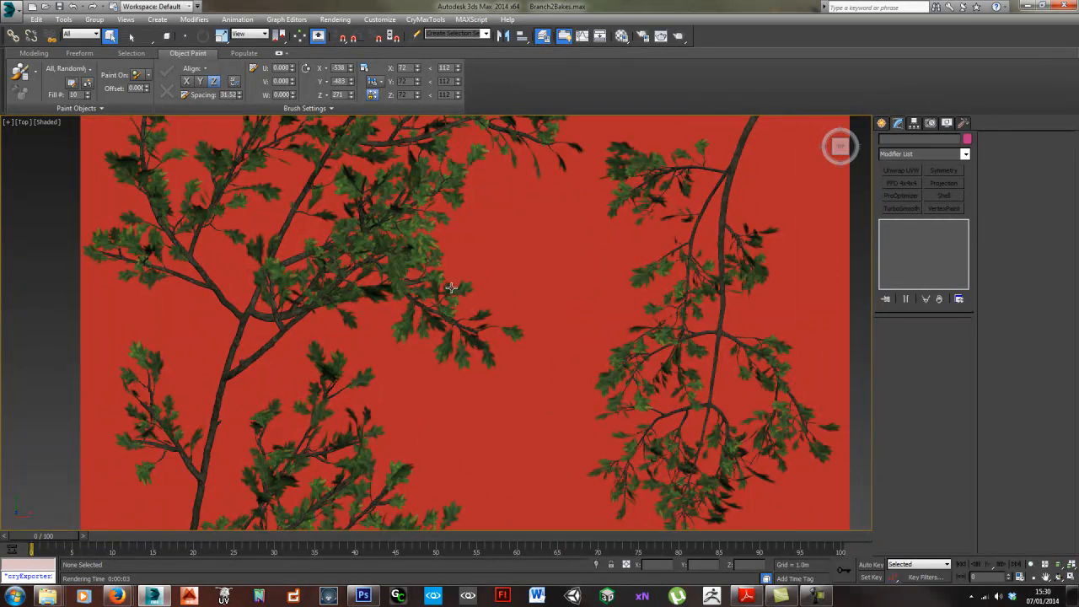
pyautogui.scroll(-2, 451, 287)
pyautogui.moveTo(456, 289); pyautogui.dragTo(446, 291, button='middle')
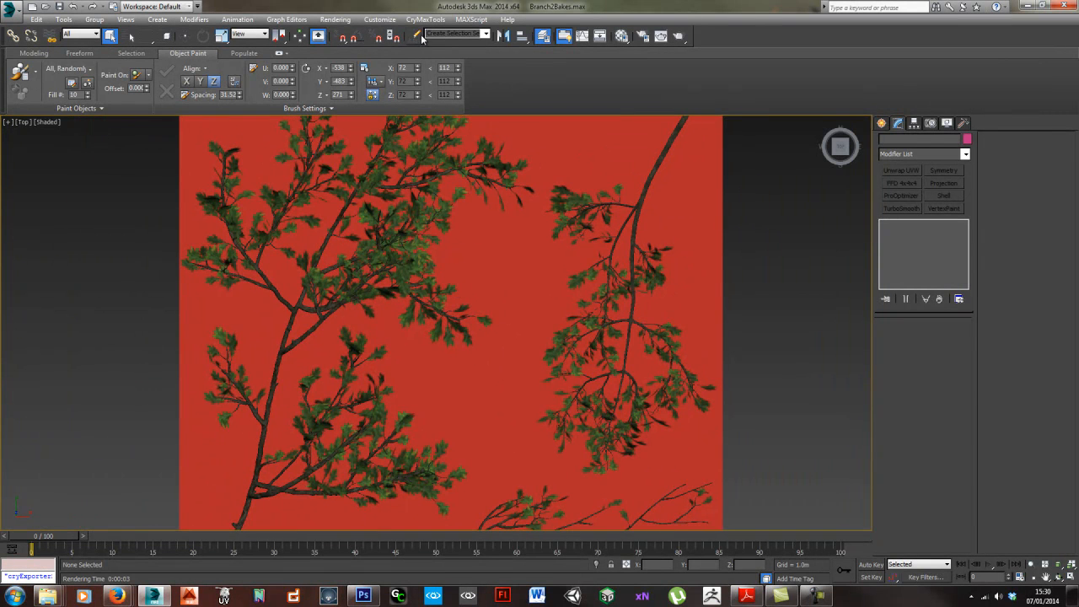
pyautogui.click(335, 18)
pyautogui.click(358, 42)
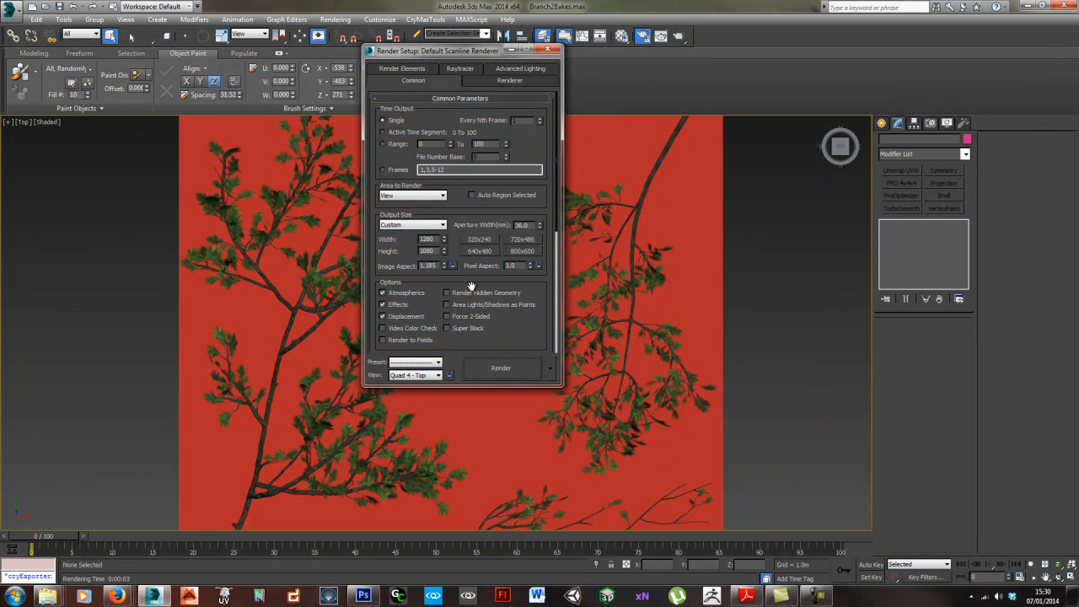
pyautogui.doubleClick(438, 239)
pyautogui.write('2')
pyautogui.press('Return')
pyautogui.press('Tab')
pyautogui.write('2048')
# - Render the top view at 2048 x 2048, and close the rendered image and the Render Setup dialog
pyautogui.click(501, 371)
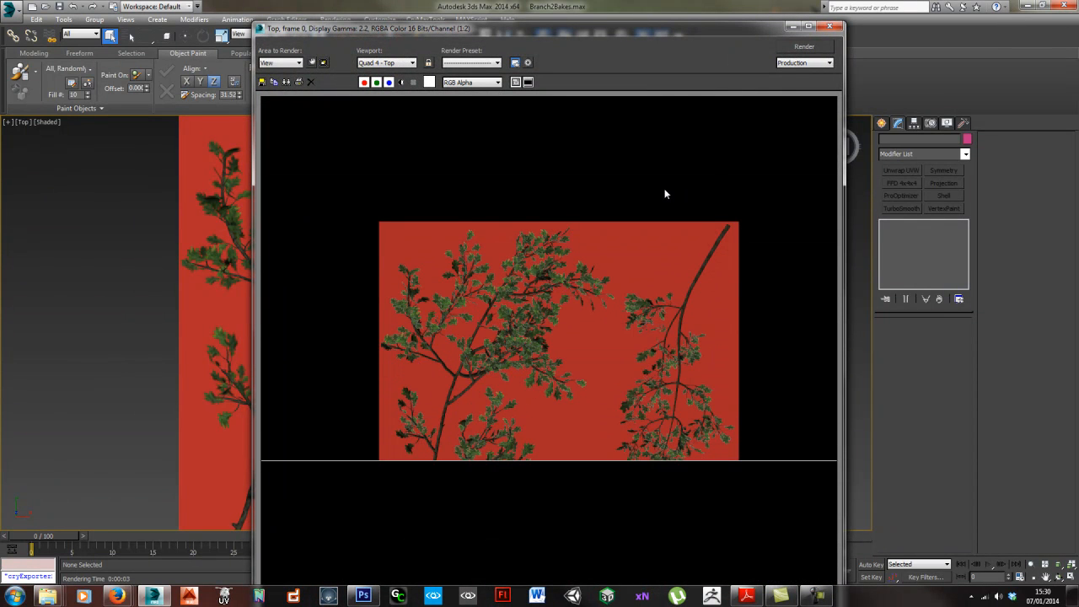
pyautogui.click(833, 28)
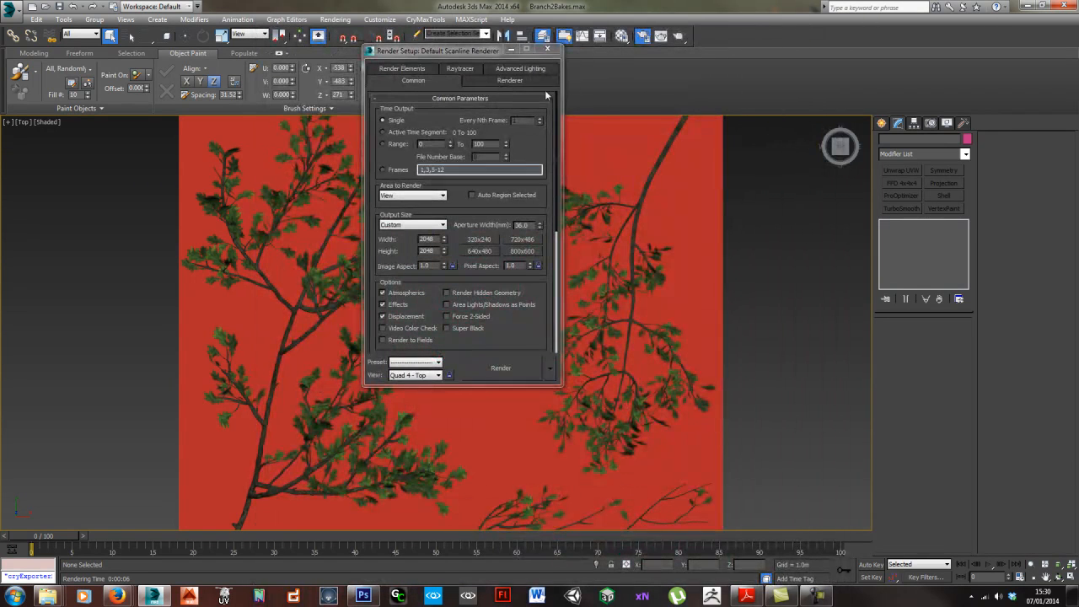
pyautogui.click(553, 51)
# - Create a camera from a perspective view looking straight down on the branches and the red plane
pyautogui.moveTo(502, 288); pyautogui.dragTo(505, 285, button='middle')
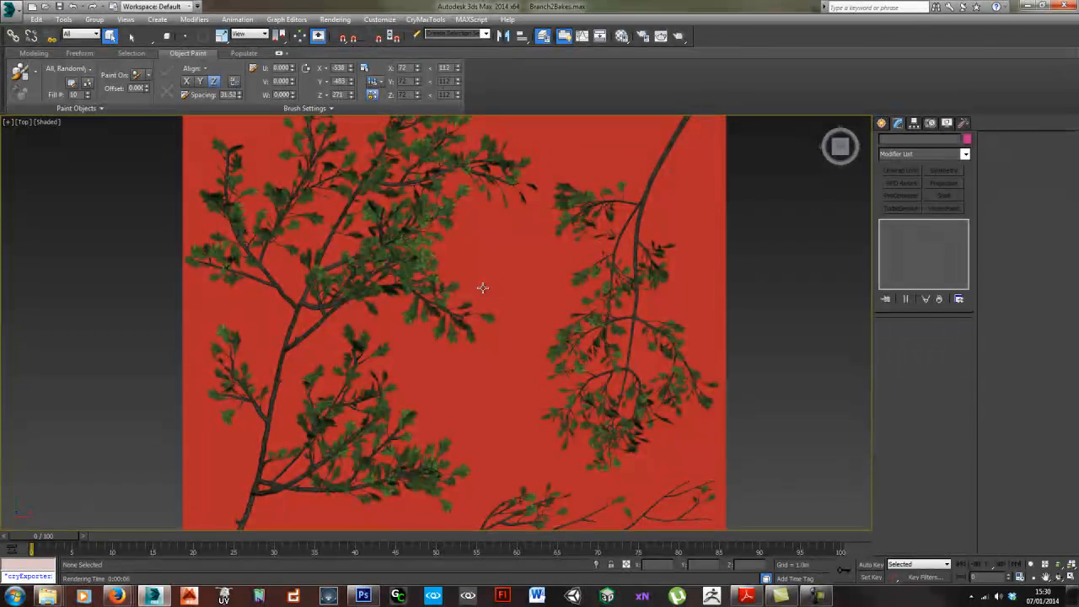
pyautogui.scroll(3, 480, 282)
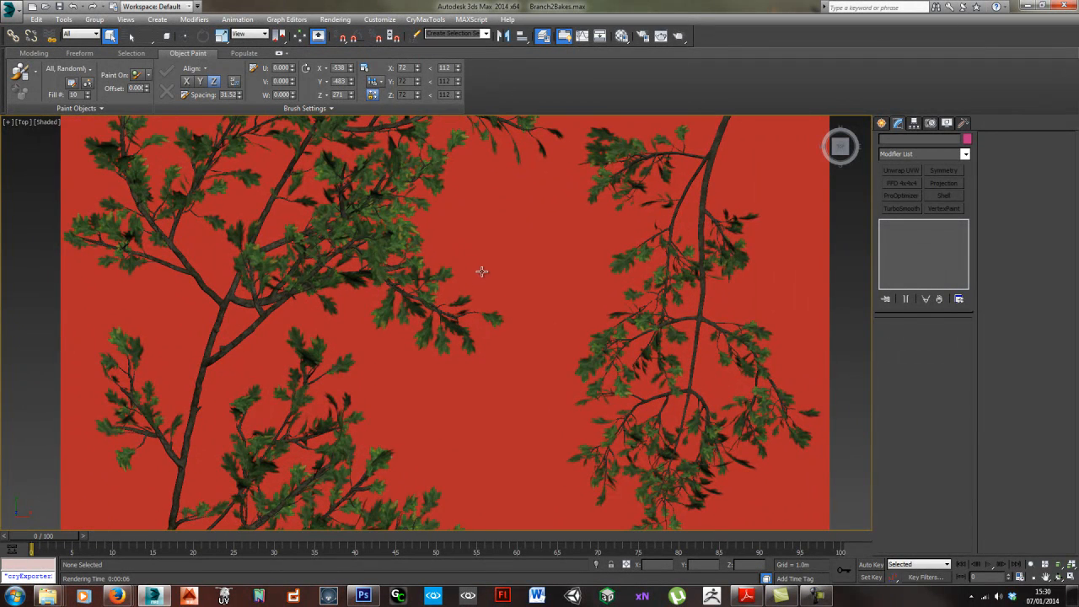
pyautogui.scroll(-3, 472, 279)
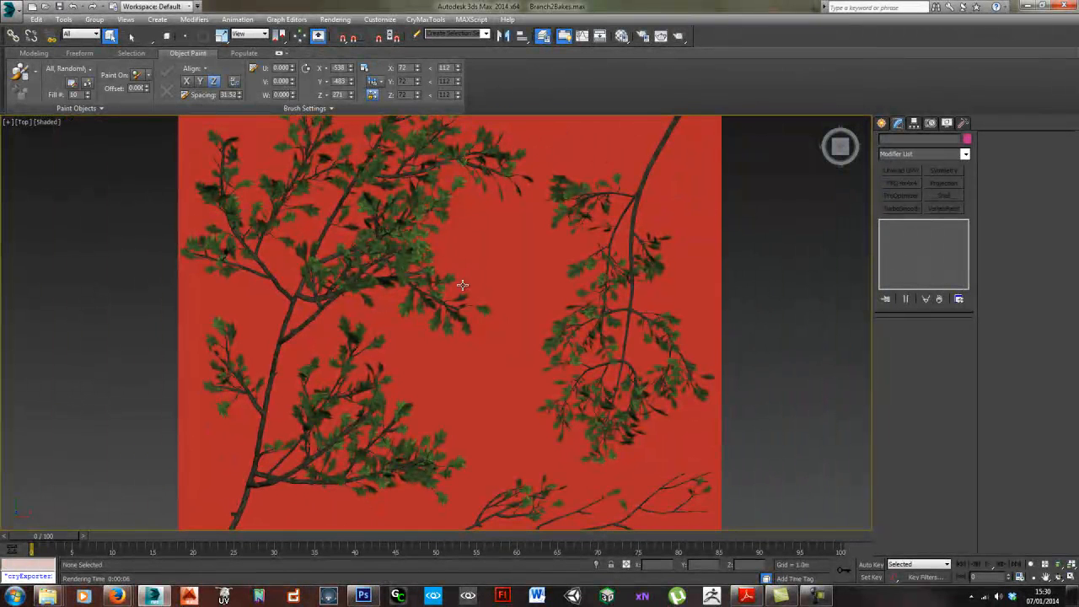
pyautogui.moveTo(465, 287); pyautogui.dragTo(463, 291, button='middle')
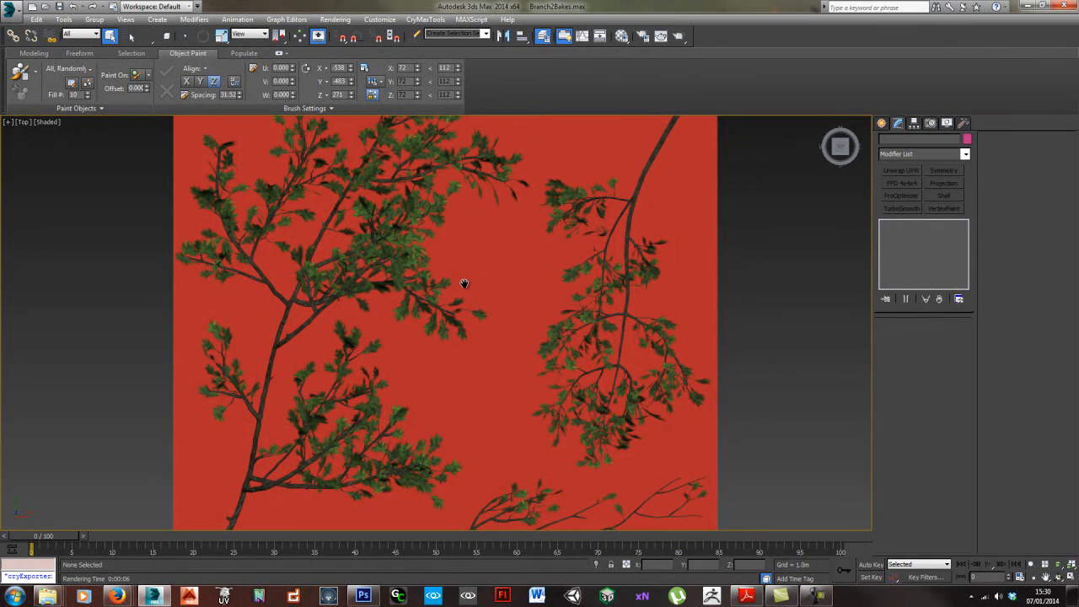
pyautogui.press('p')
pyautogui.moveTo(452, 292); pyautogui.dragTo(440, 294, button='middle')
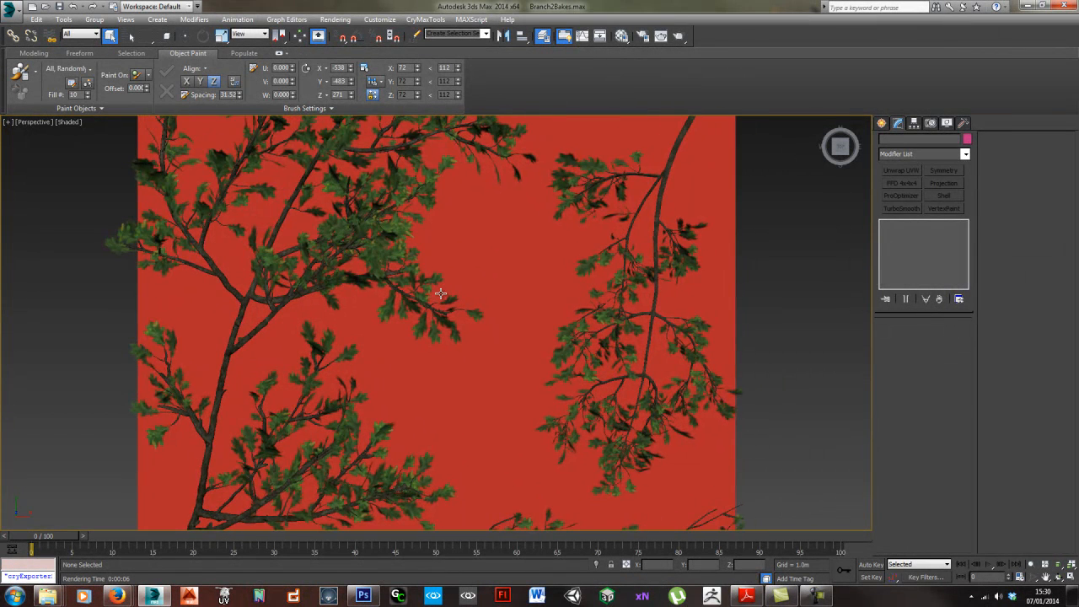
pyautogui.scroll(-4, 441, 293)
pyautogui.scroll(4, 441, 295)
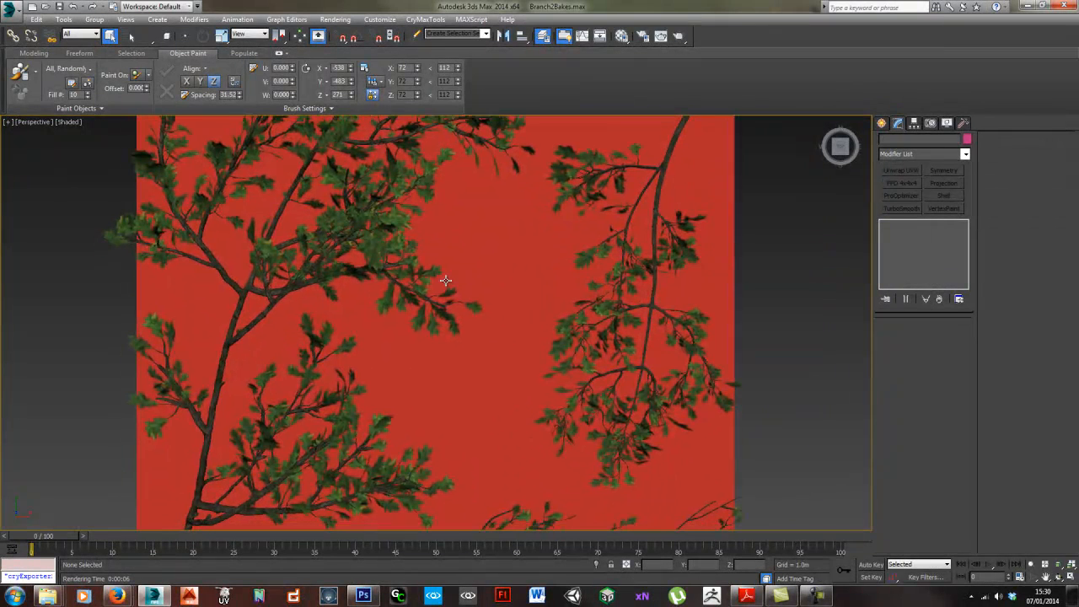
pyautogui.hotkey('ctrl', 'c')
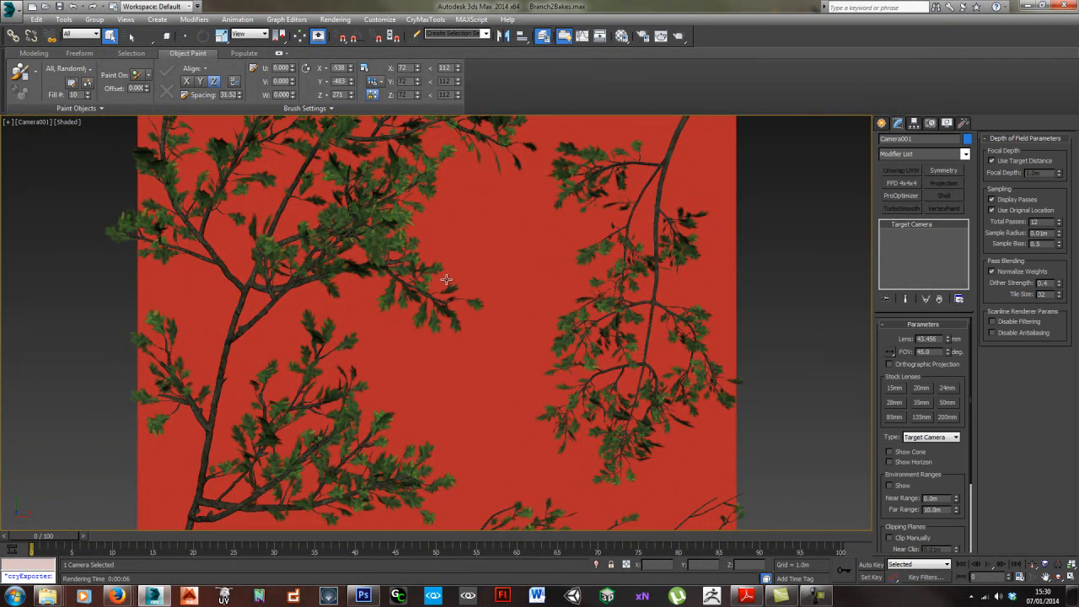
# - Show the hidden camera above the red plane in the perspective view and select it together with its target
pyautogui.press('p')
pyautogui.moveTo(375, 314); pyautogui.dragTo(453, 284, button='middle')
pyautogui.scroll(-4, 402, 298)
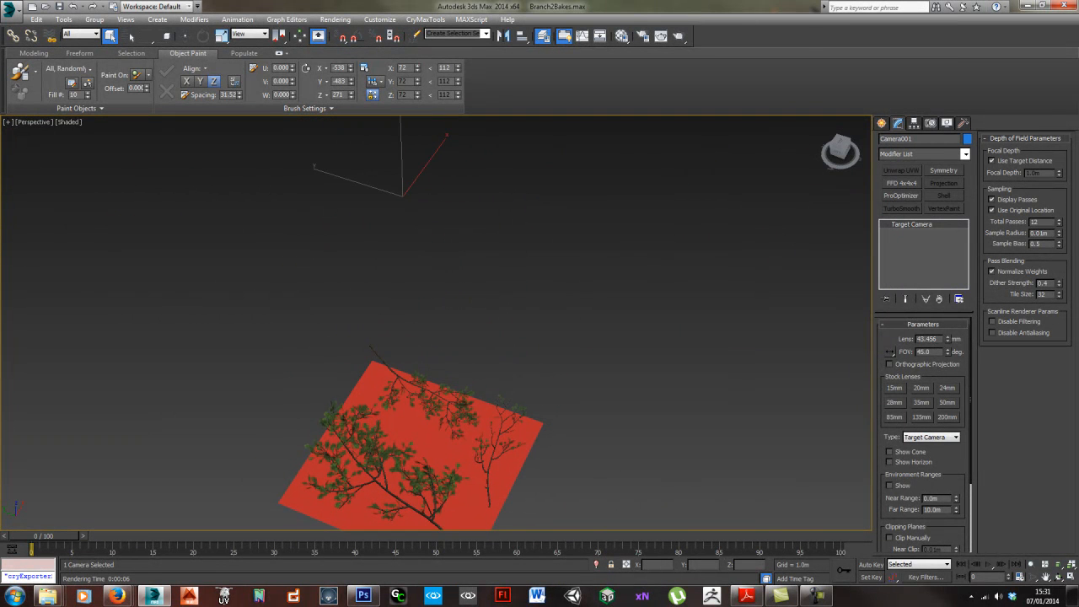
pyautogui.press('Delete')
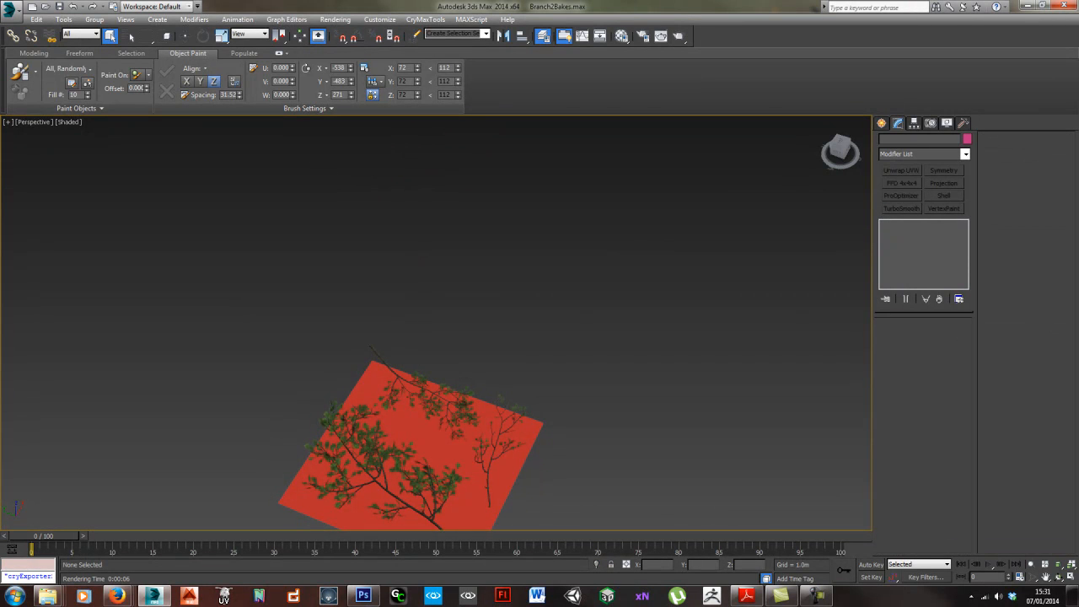
pyautogui.hotkey('ctrl', 'z')
pyautogui.click(400, 208)
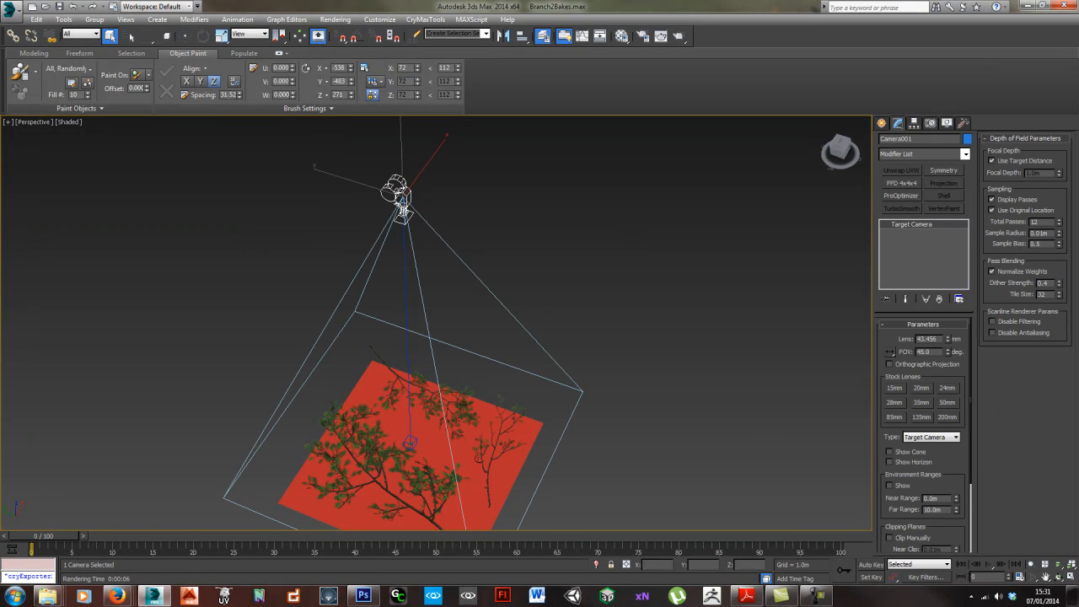
pyautogui.hotkey('shift', 'c')
pyautogui.hotkey('shift', 'c')
pyautogui.click(411, 443)
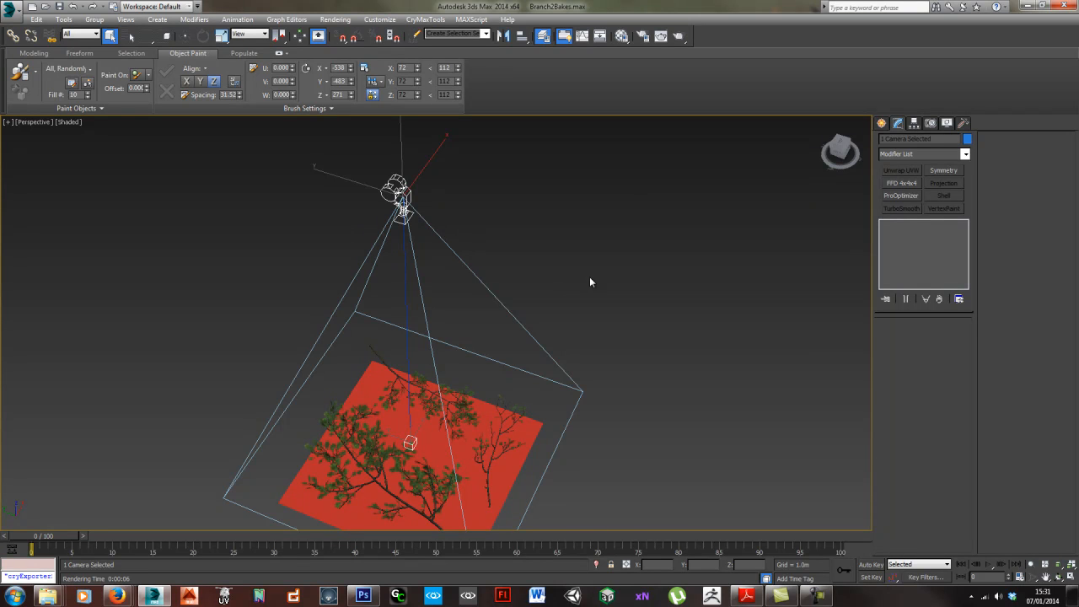
# - Examine the camera's position and view cone over the red plane, comparing the perspective and camera views
pyautogui.keyDown('alt'); pyautogui.moveTo(505, 351); pyautogui.dragTo(415, 344, button='middle'); pyautogui.keyUp('alt')
pyautogui.scroll(3, 427, 346)
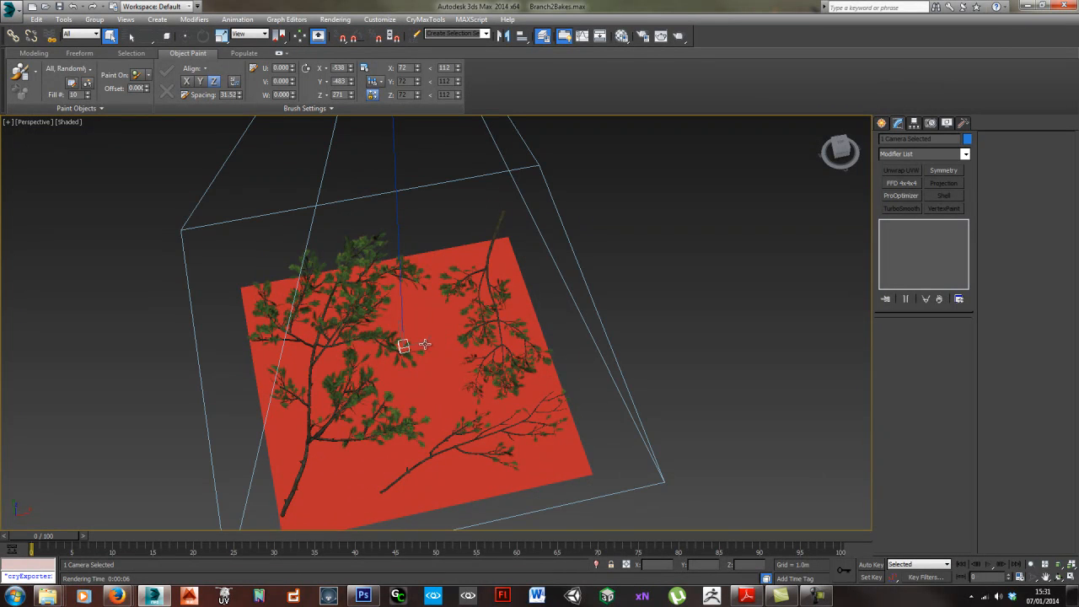
pyautogui.keyDown('alt'); pyautogui.moveTo(405, 332); pyautogui.dragTo(456, 301, button='middle'); pyautogui.keyUp('alt')
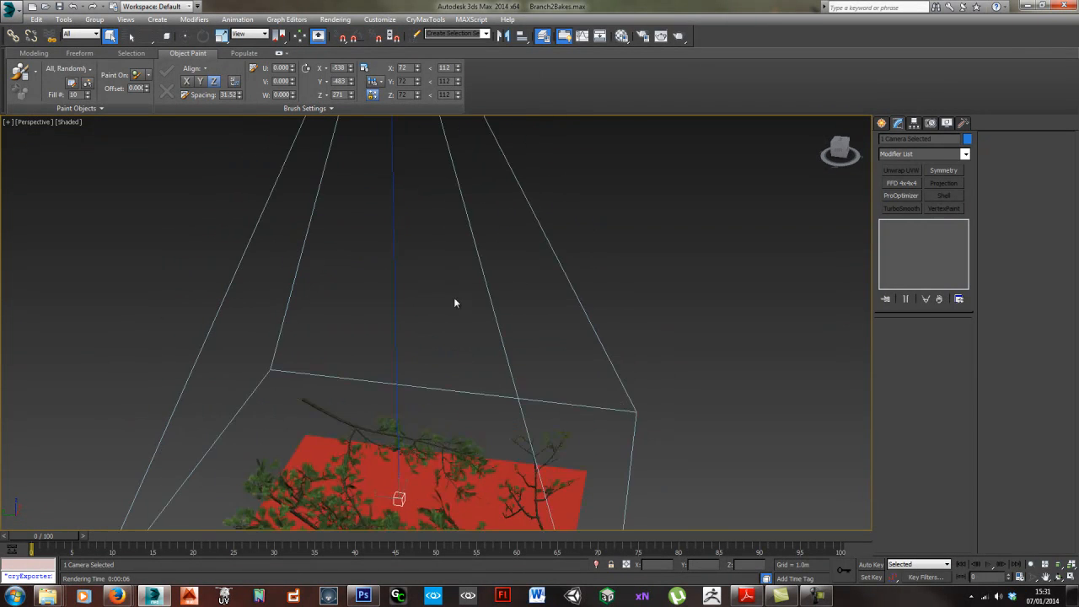
pyautogui.keyDown('alt'); pyautogui.moveTo(537, 306); pyautogui.dragTo(515, 277, button='middle'); pyautogui.keyUp('alt')
pyautogui.scroll(-4, 515, 303)
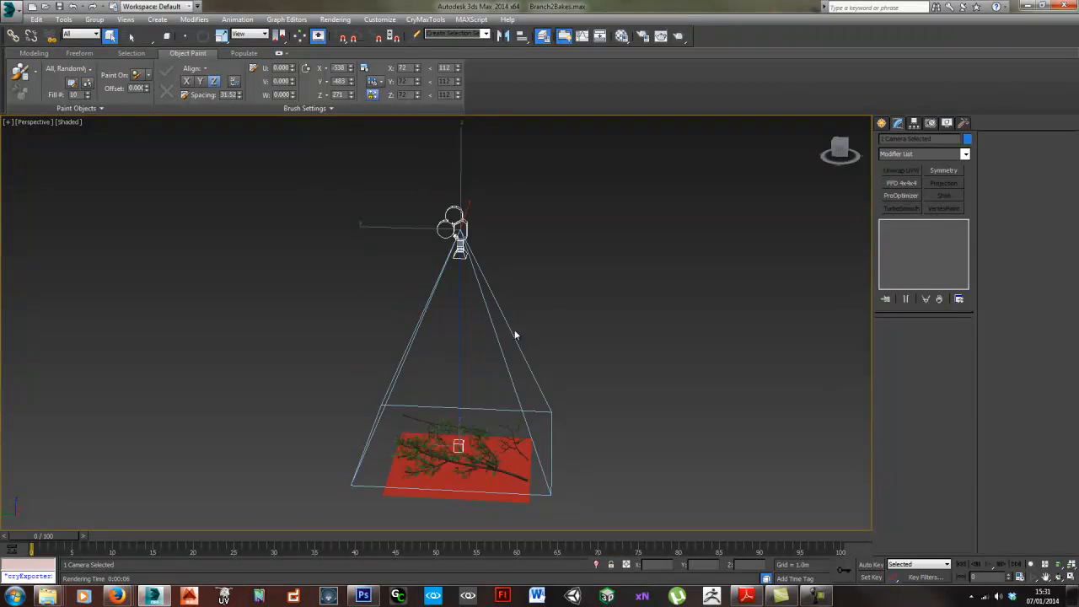
pyautogui.moveTo(513, 332); pyautogui.dragTo(511, 304, button='middle')
pyautogui.press('c')
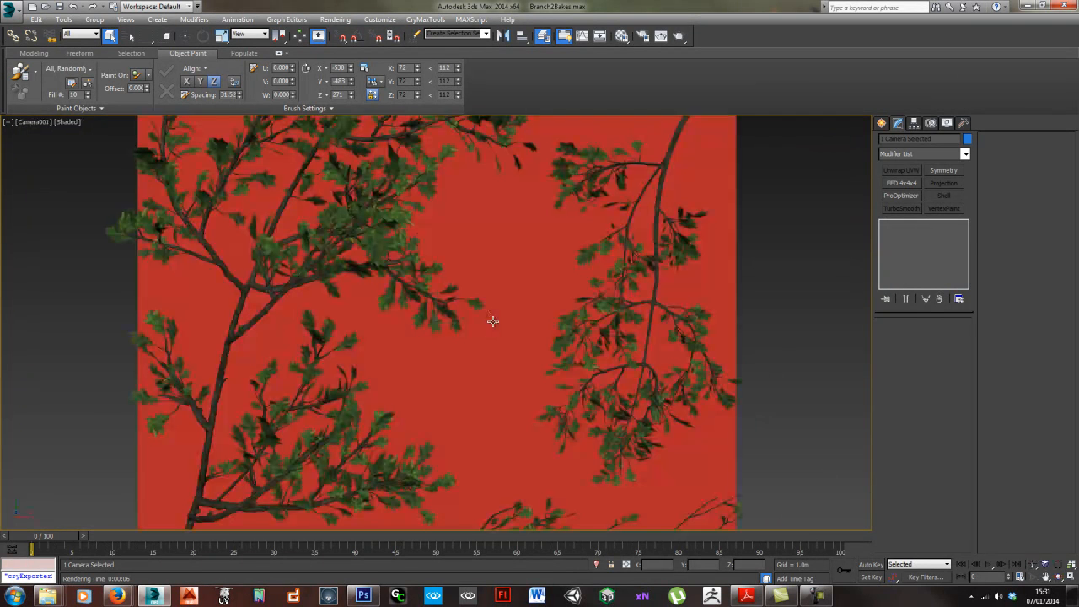
pyautogui.press('p')
pyautogui.scroll(-5, 480, 312)
pyautogui.keyDown('alt'); pyautogui.moveTo(495, 294); pyautogui.dragTo(441, 314, button='middle'); pyautogui.keyUp('alt')
pyautogui.scroll(-5, 515, 310)
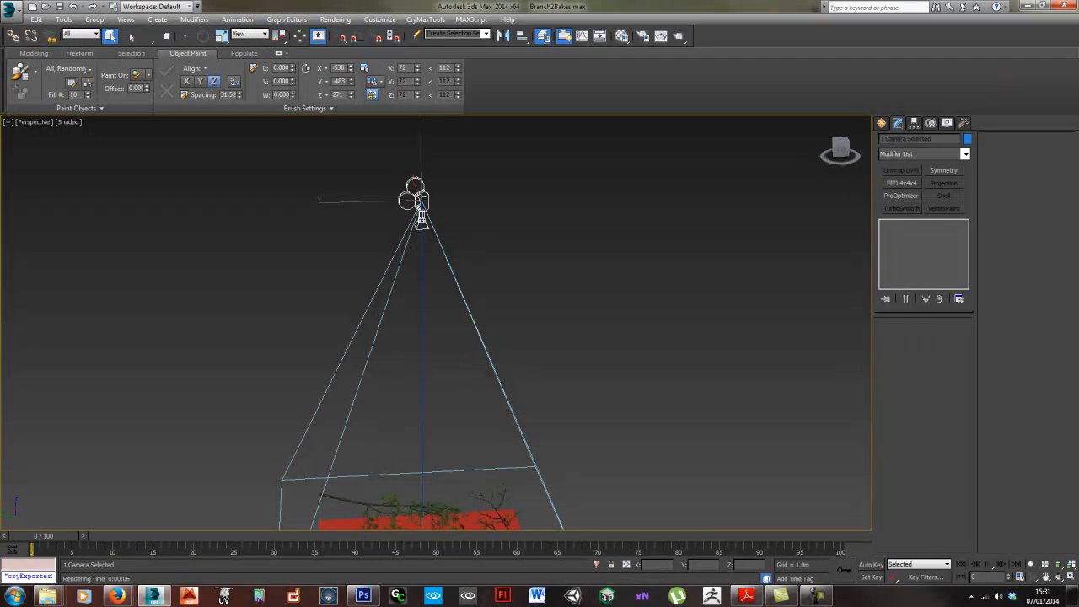
# - Turn on Orthographic Projection for the camera and lower it toward the red plane to a height of about 12.34 m
pyautogui.click(555, 236)
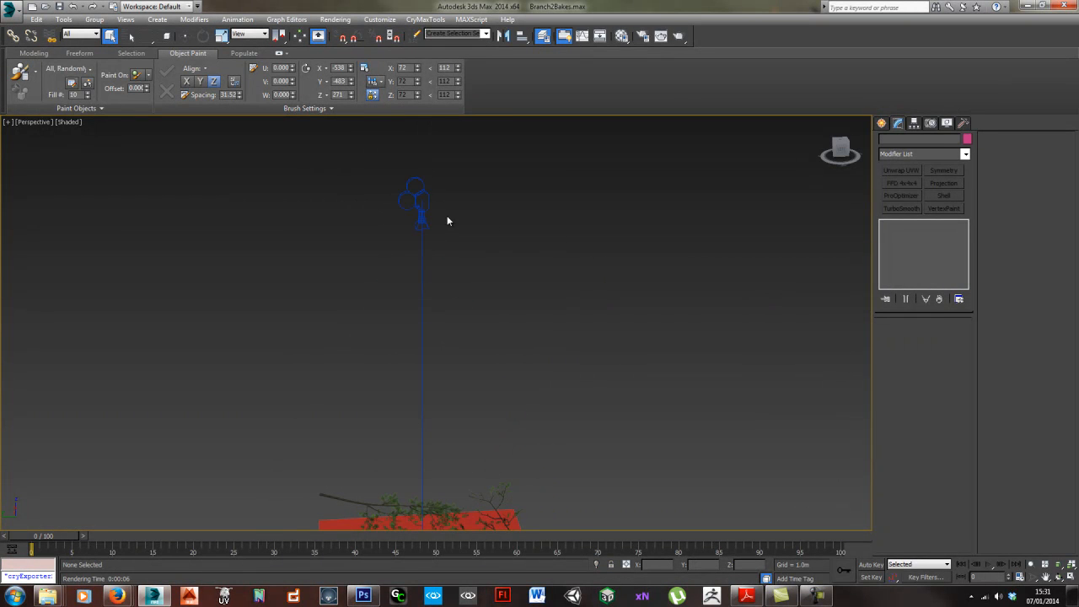
pyautogui.click(416, 205)
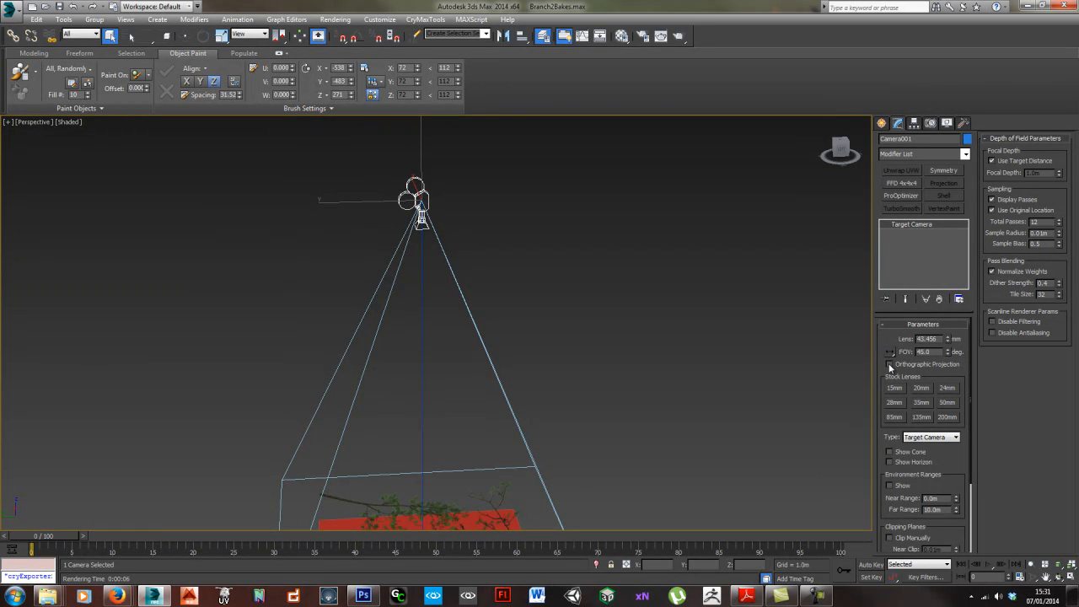
pyautogui.moveTo(461, 357); pyautogui.dragTo(511, 313, button='middle')
pyautogui.scroll(-2, 481, 345)
pyautogui.press('w')
pyautogui.moveTo(446, 187); pyautogui.dragTo(448, 240)
pyautogui.keyDown('alt'); pyautogui.moveTo(448, 240); pyautogui.dragTo(523, 382, button='middle'); pyautogui.keyUp('alt')
pyautogui.scroll(5, 477, 320)
pyautogui.keyDown('alt'); pyautogui.moveTo(478, 320); pyautogui.dragTo(566, 299, button='middle'); pyautogui.keyUp('alt')
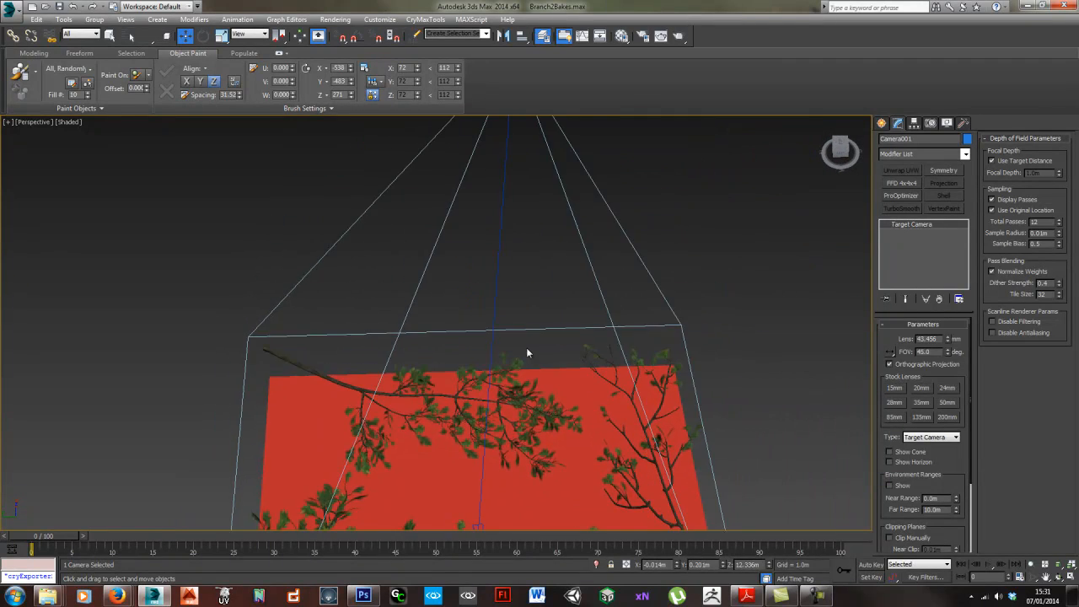
# - Move the camera's target along Y to about 0.055 m and pan the camera view slightly to frame the red plane
pyautogui.scroll(-3, 527, 352)
pyautogui.moveTo(525, 352); pyautogui.dragTo(505, 332, button='middle')
pyautogui.click(459, 380)
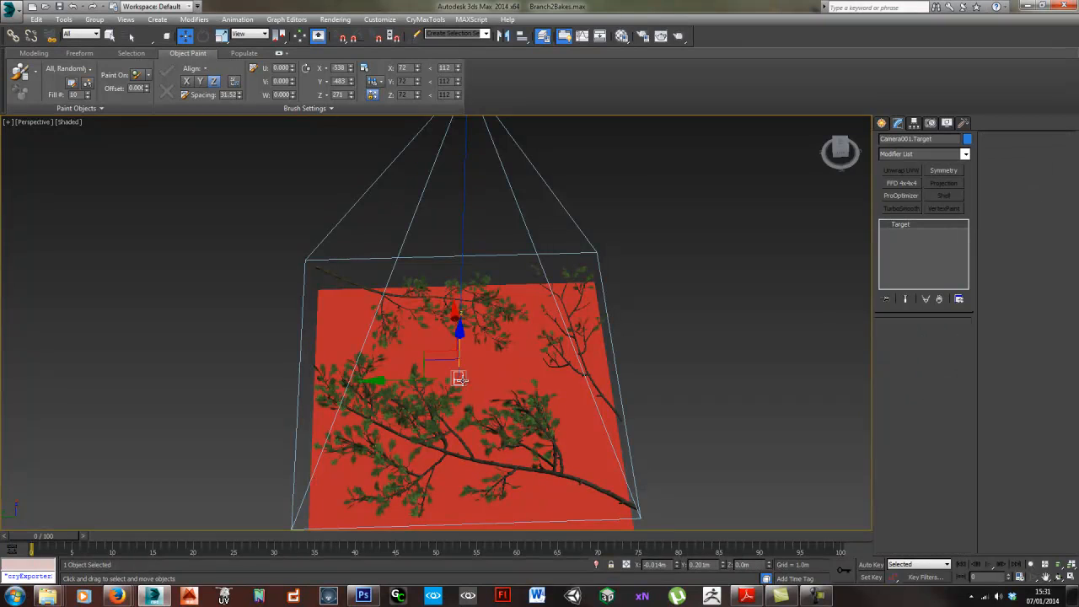
pyautogui.keyDown('alt'); pyautogui.moveTo(403, 381); pyautogui.dragTo(542, 337, button='middle'); pyautogui.keyUp('alt')
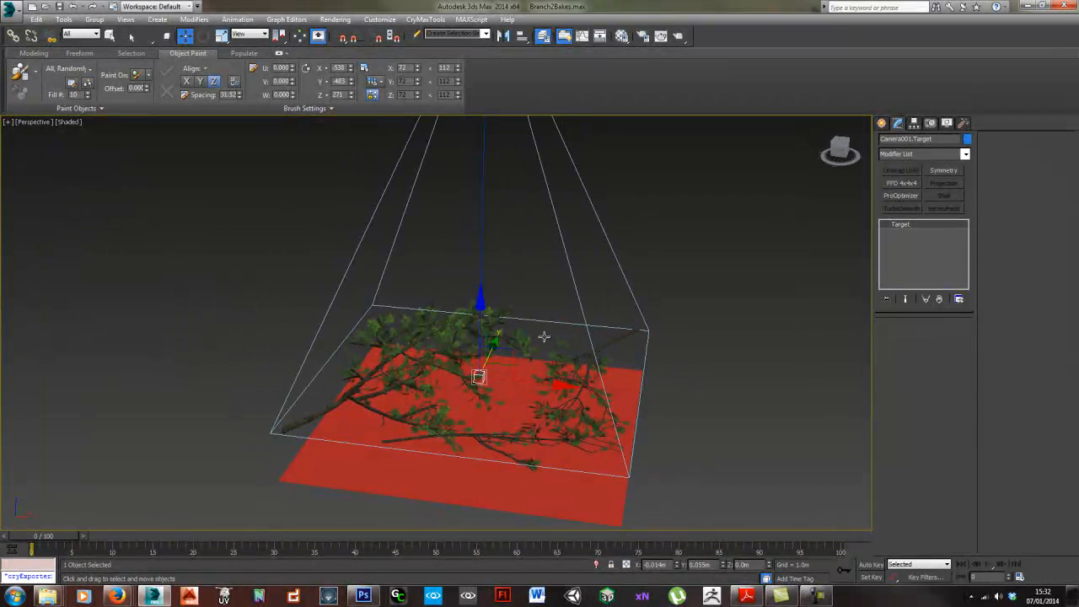
pyautogui.press('c')
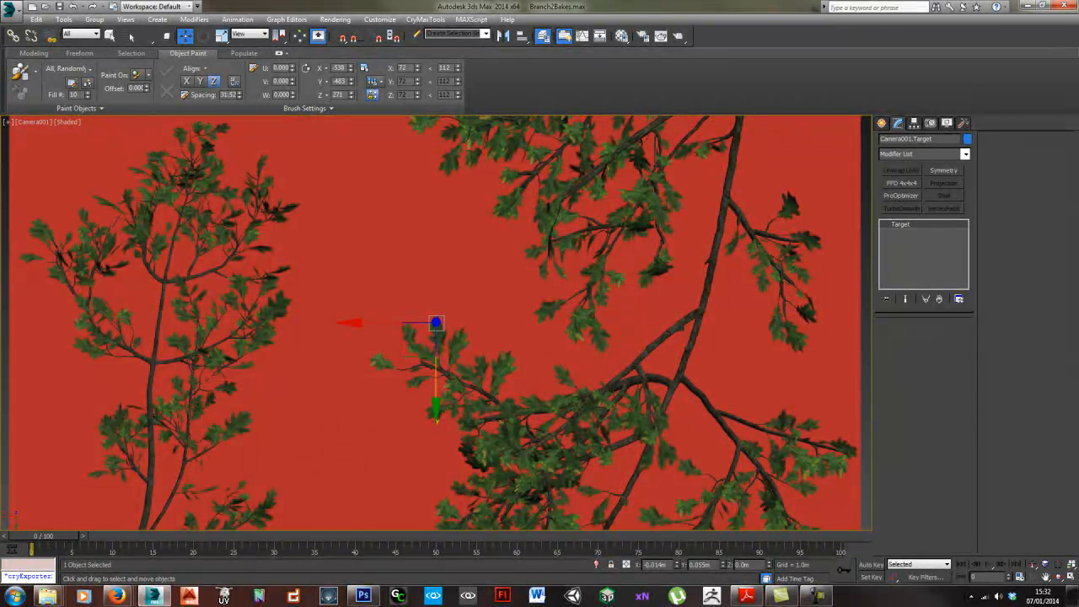
pyautogui.moveTo(420, 235); pyautogui.dragTo(420, 234, button='middle')
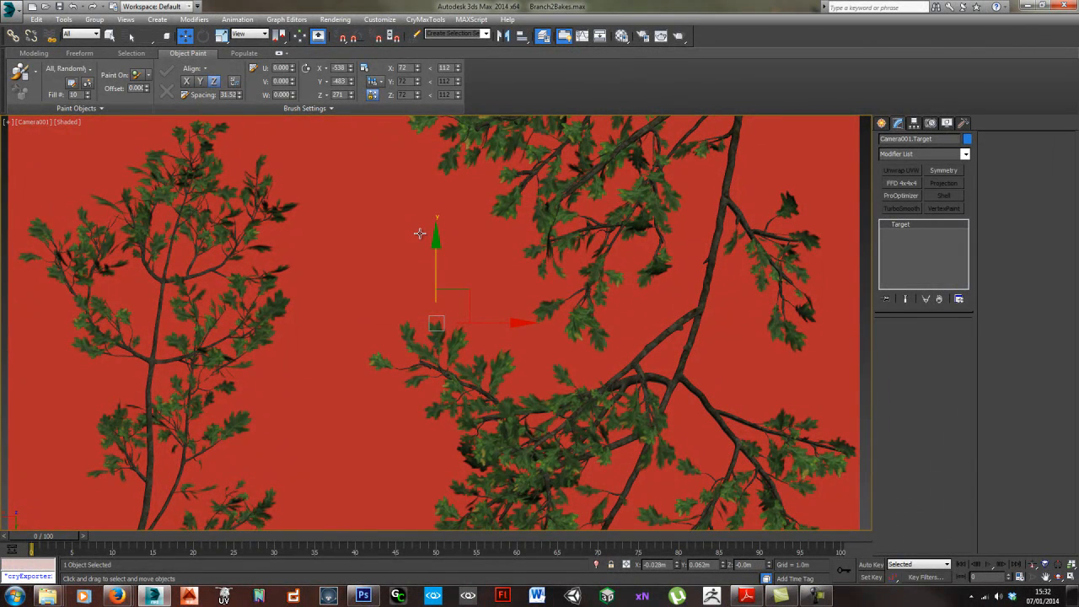
# - Render the camera view, check the framing of the red plane in the whole image, and close the render
pyautogui.click(387, 20)
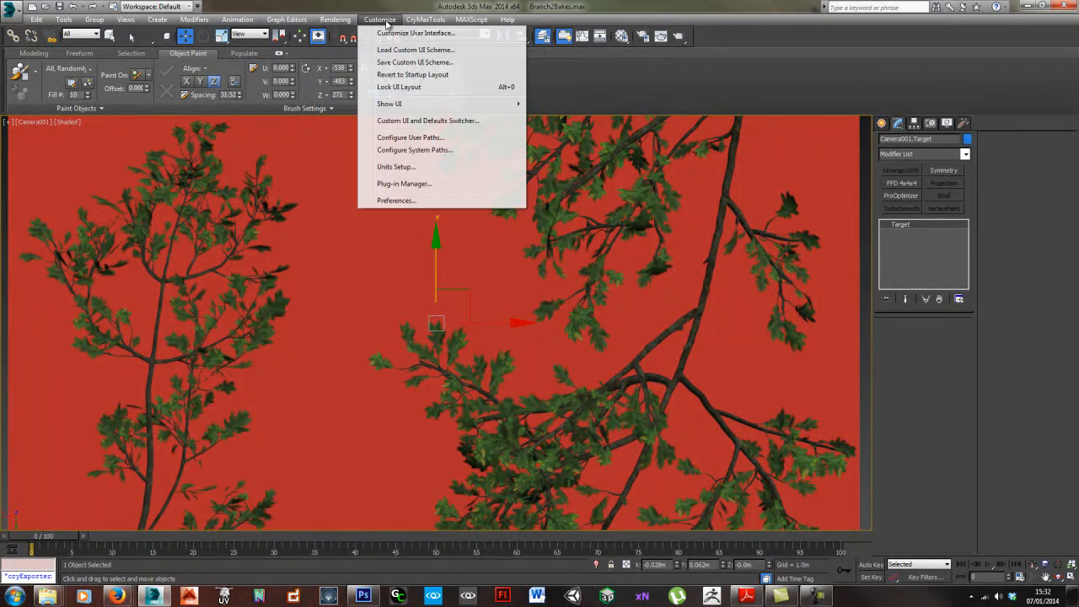
pyautogui.moveTo(335, 20)
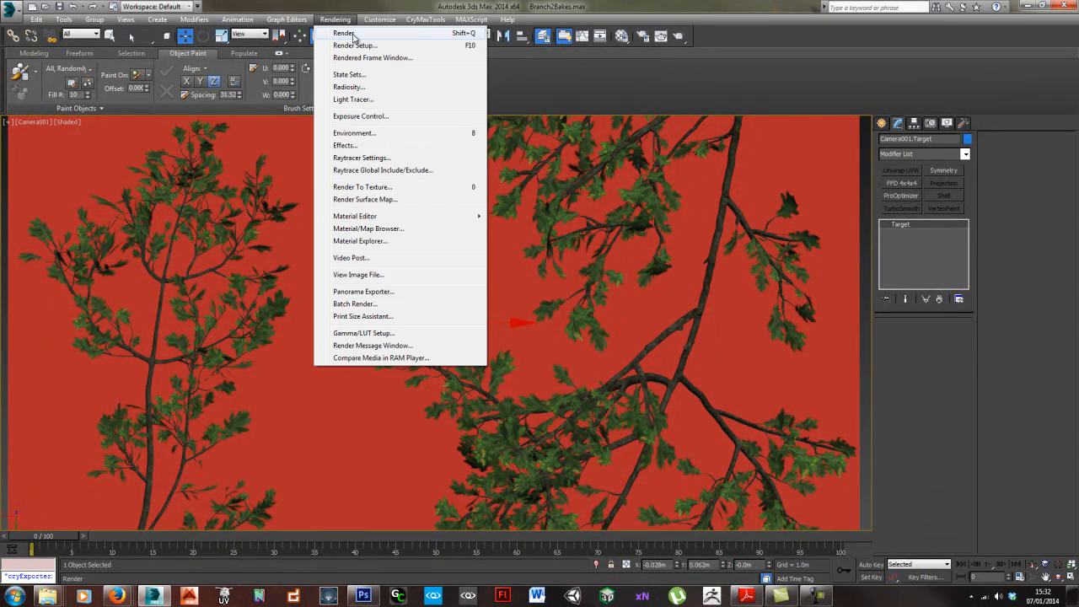
pyautogui.click(353, 35)
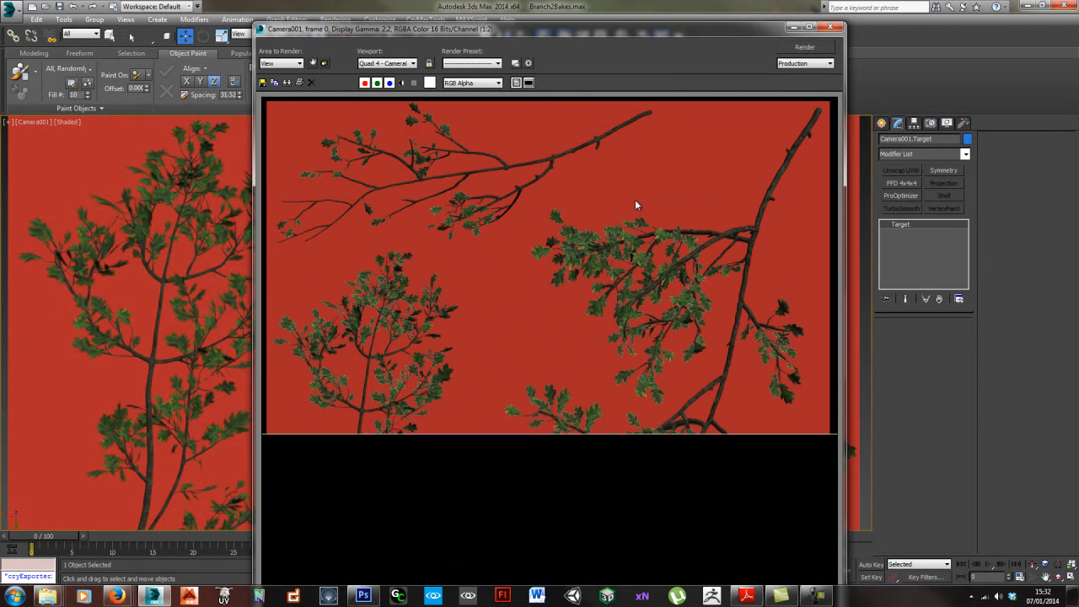
pyautogui.scroll(-1, 601, 325)
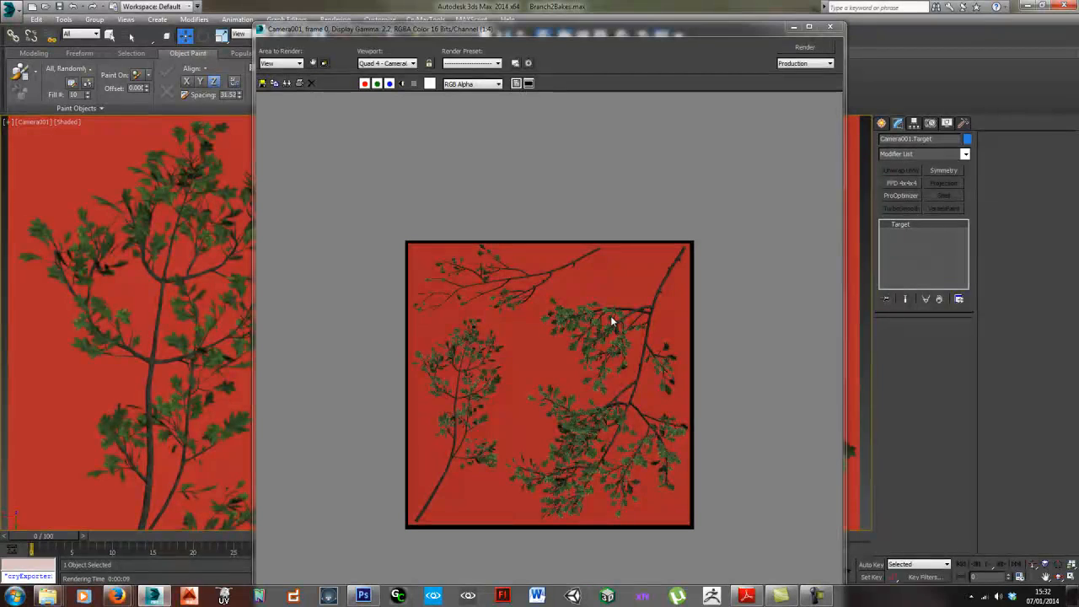
pyautogui.click(830, 26)
# - Select the camera in the perspective view and lower it about 0.2 m along Z toward the red plane
pyautogui.press('p')
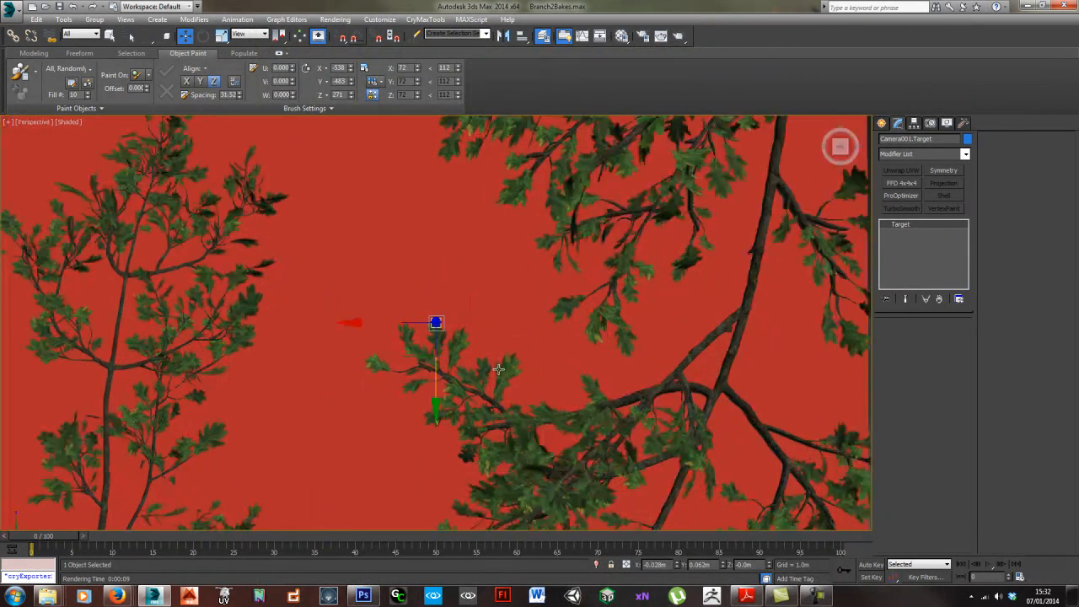
pyautogui.keyDown('alt'); pyautogui.moveTo(455, 399); pyautogui.dragTo(547, 318, button='middle'); pyautogui.keyUp('alt')
pyautogui.scroll(-4, 539, 304)
pyautogui.moveTo(544, 210); pyautogui.dragTo(532, 330, button='middle')
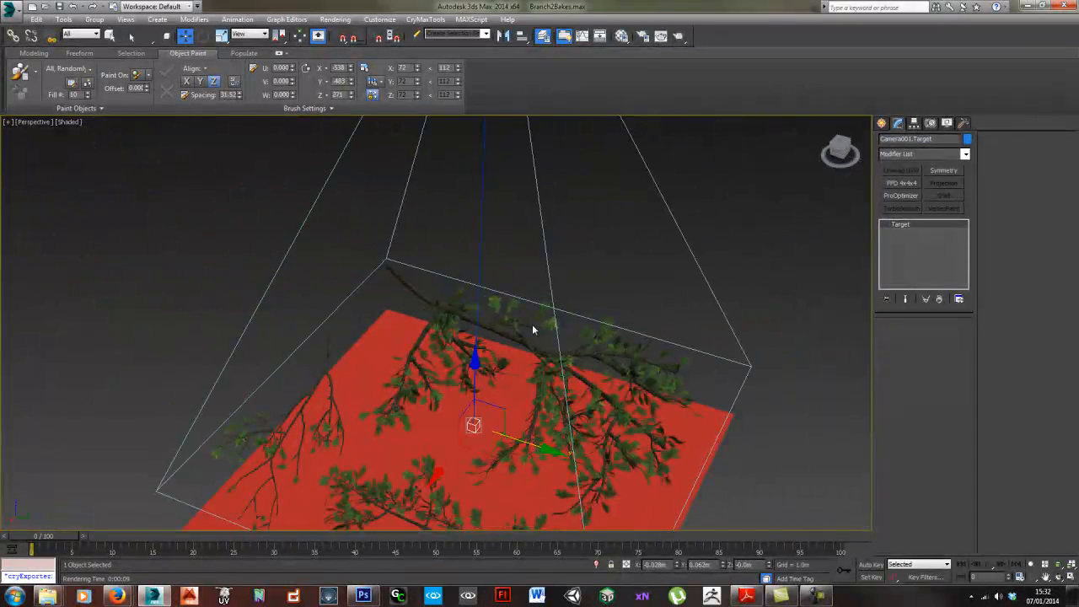
pyautogui.scroll(-2, 533, 327)
pyautogui.moveTo(563, 235); pyautogui.dragTo(549, 331, button='middle')
pyautogui.click(492, 163)
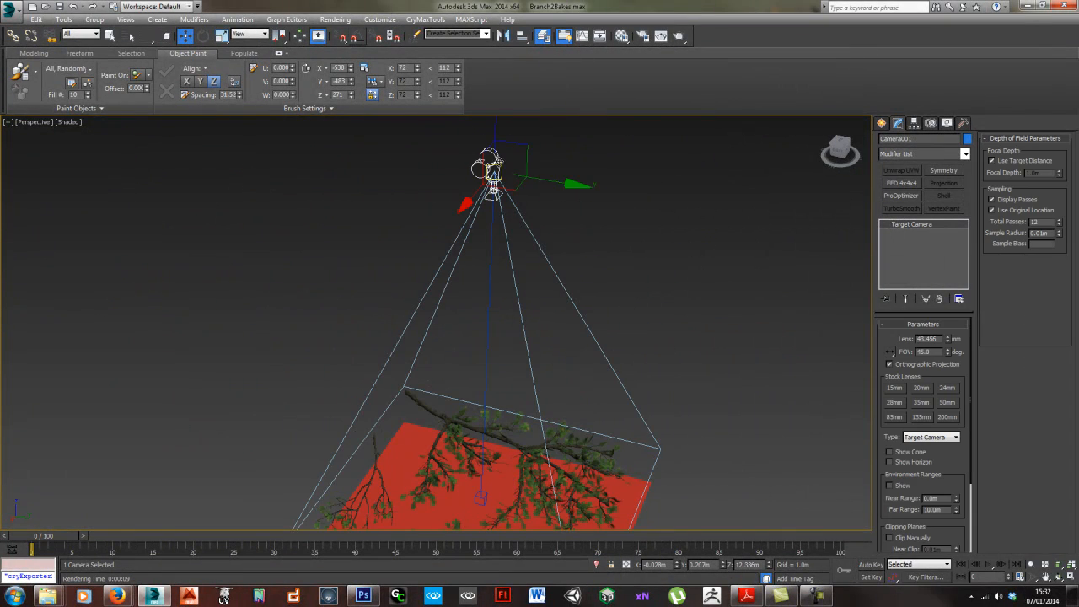
pyautogui.moveTo(496, 131); pyautogui.dragTo(496, 135)
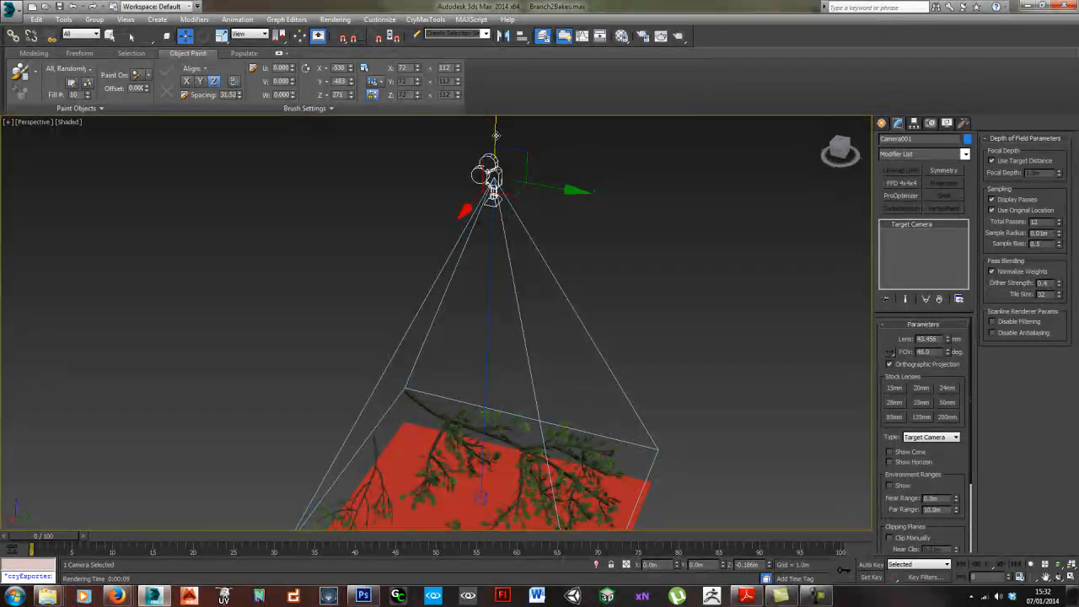
# - Rotate the camera together with its target about 180° around the vertical axis, turn on Angle Snap, and deselect everything
pyautogui.moveTo(535, 439); pyautogui.dragTo(567, 386, button='middle')
pyautogui.keyDown('ctrl'); pyautogui.click(484, 441); pyautogui.keyUp('ctrl')
pyautogui.scroll(-3, 559, 368)
pyautogui.press('e')
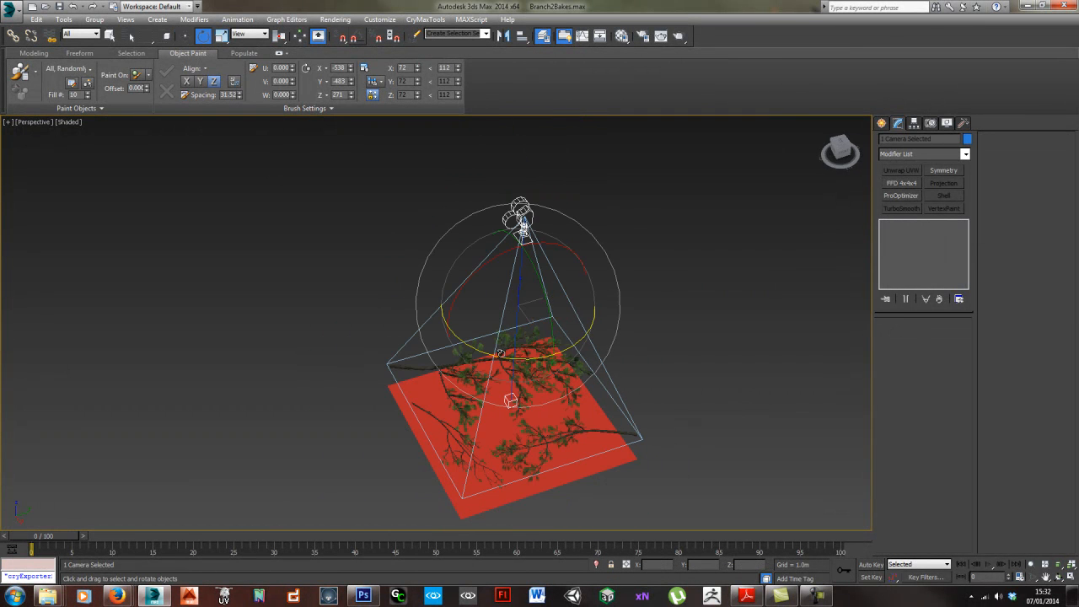
pyautogui.scroll(-2, 494, 357)
pyautogui.moveTo(473, 363); pyautogui.dragTo(510, 377)
pyautogui.click(516, 262)
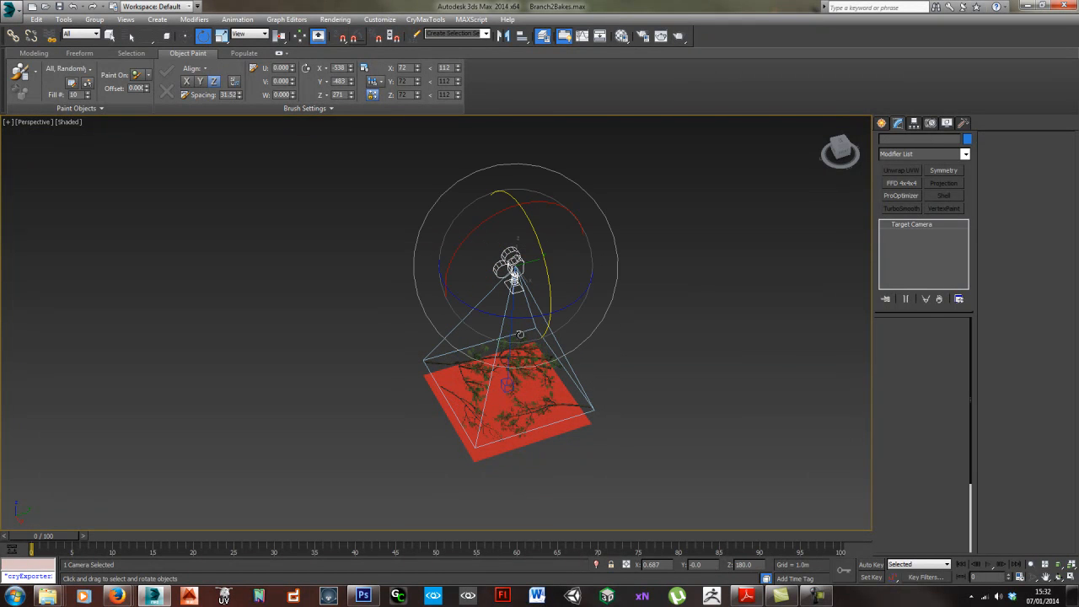
pyautogui.moveTo(502, 317); pyautogui.dragTo(426, 321)
pyautogui.press('a')
pyautogui.click(670, 385)
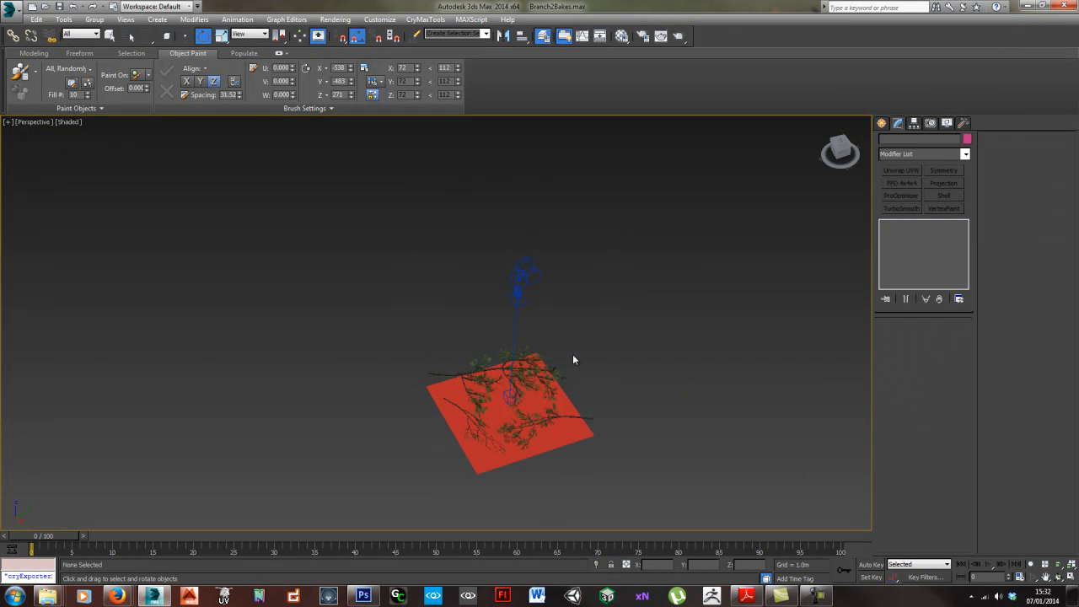
# - Render the rotated camera view, check the borders around the red plane, and close the render
pyautogui.press('c')
pyautogui.click(335, 19)
pyautogui.click(337, 33)
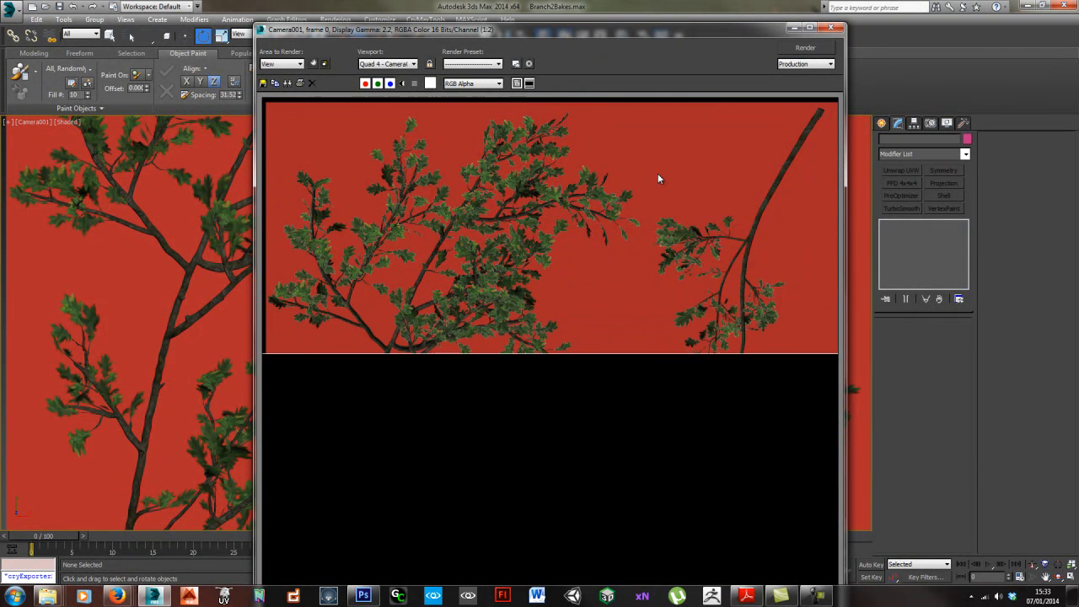
pyautogui.click(831, 28)
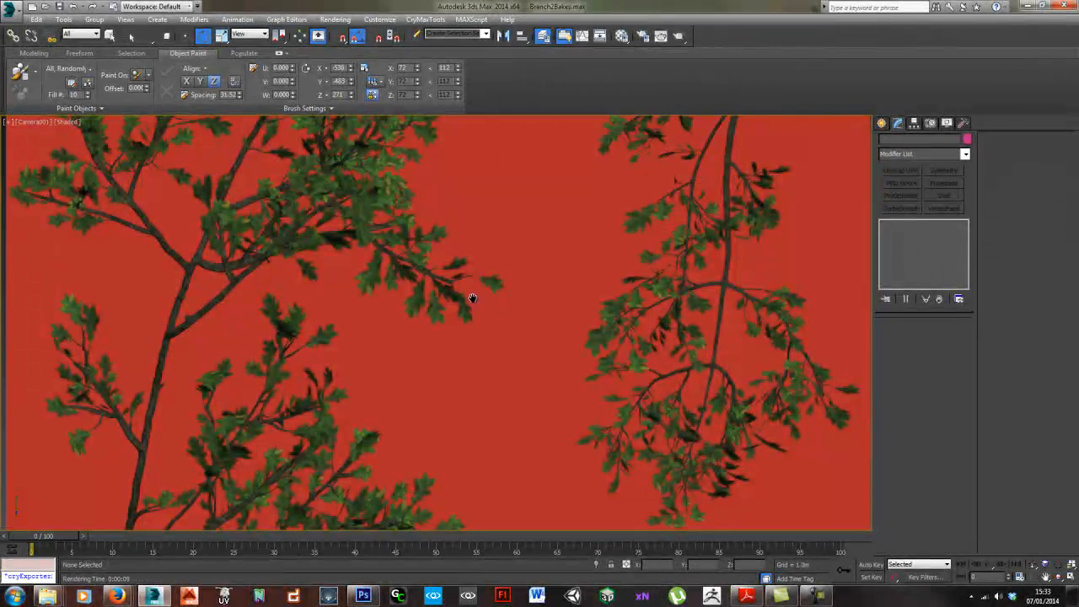
# - Select the camera in the perspective view and lower it to a height of about 11.90 m
pyautogui.press('p')
pyautogui.scroll(-3, 469, 309)
pyautogui.keyDown('alt'); pyautogui.moveTo(475, 300); pyautogui.dragTo(518, 296, button='middle'); pyautogui.keyUp('alt')
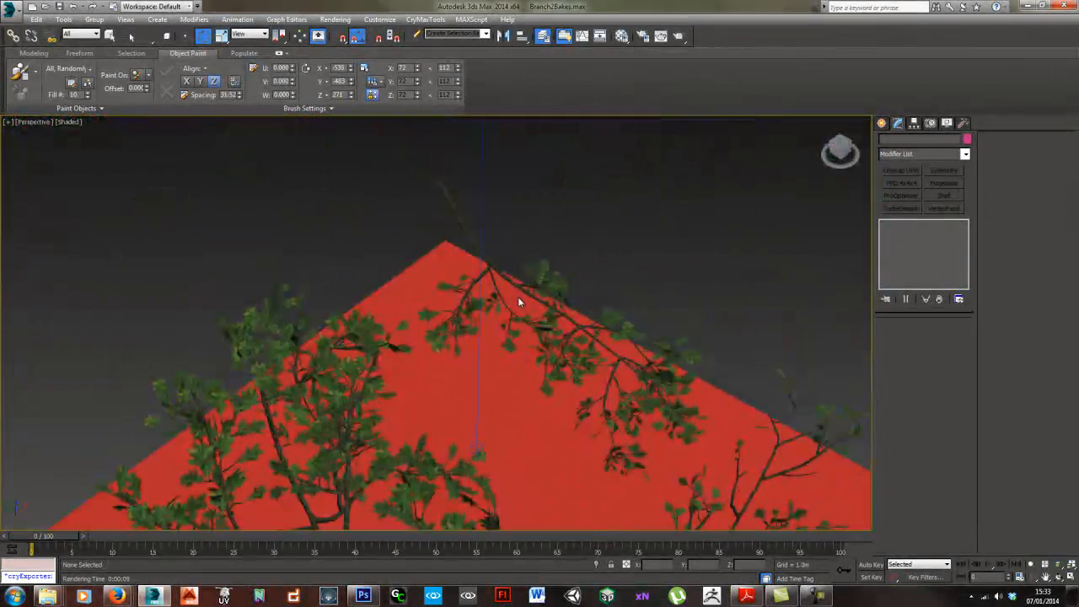
pyautogui.scroll(-3, 503, 201)
pyautogui.keyDown('alt'); pyautogui.moveTo(509, 210); pyautogui.dragTo(506, 275, button='middle'); pyautogui.keyUp('alt')
pyautogui.click(500, 194)
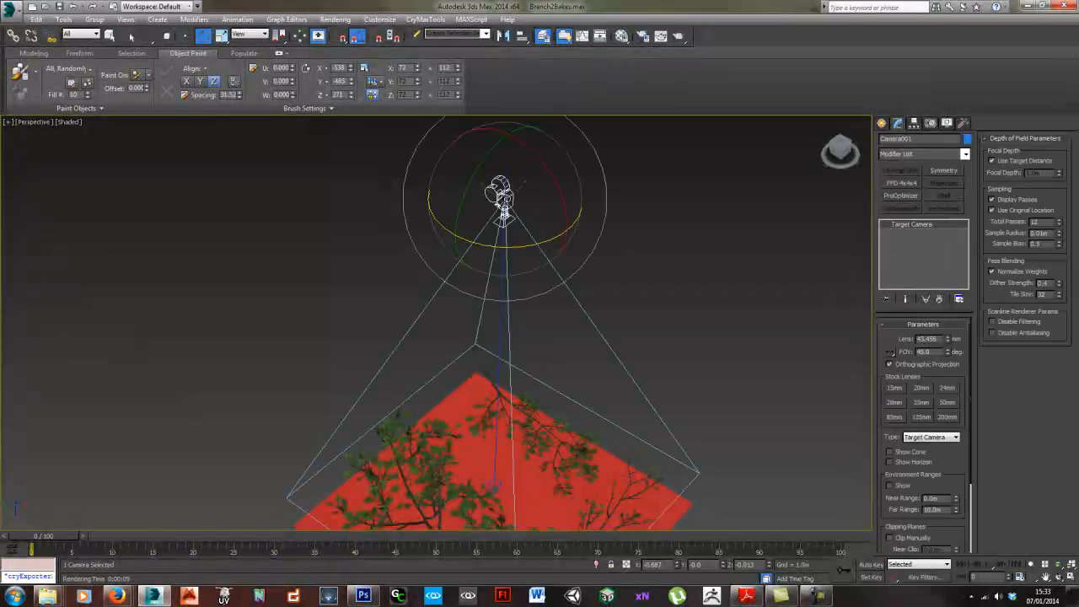
pyautogui.press('w')
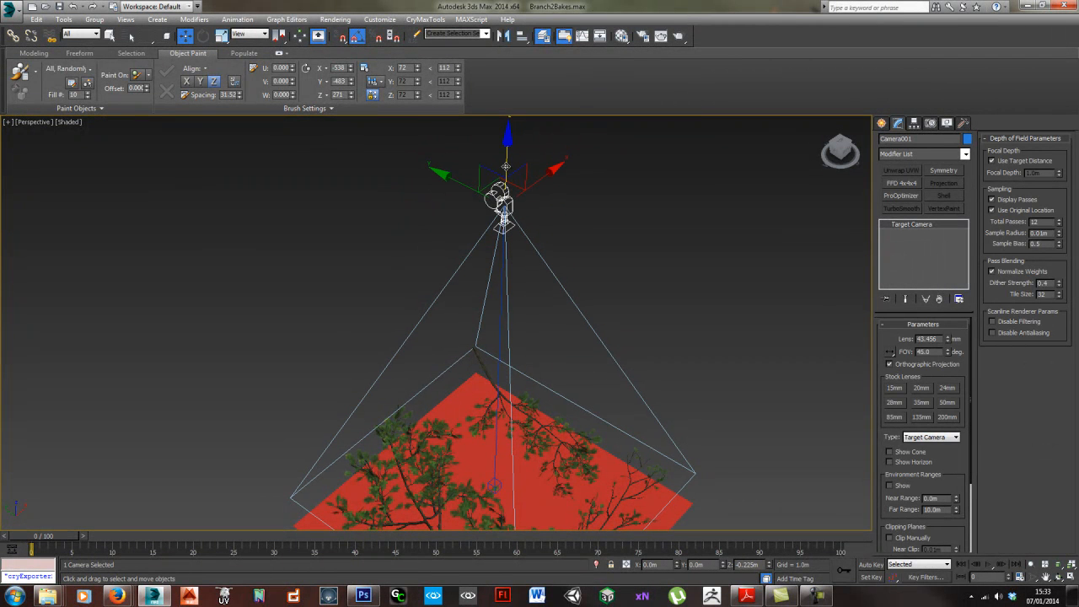
# - Render the camera view again, check that the red plane fills the whole image, and close the render
pyautogui.press('c')
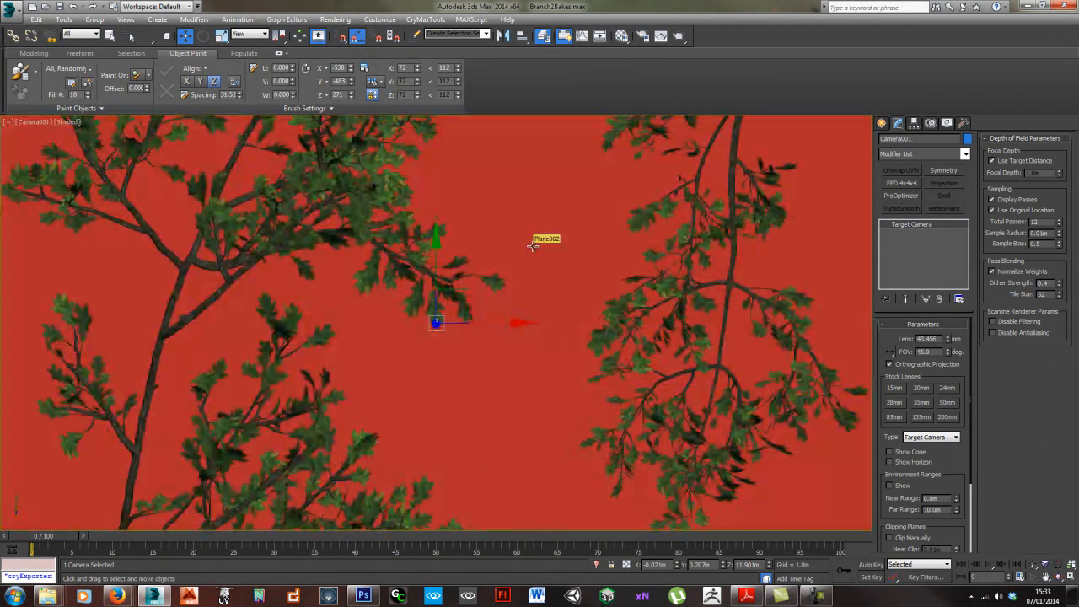
pyautogui.click(335, 18)
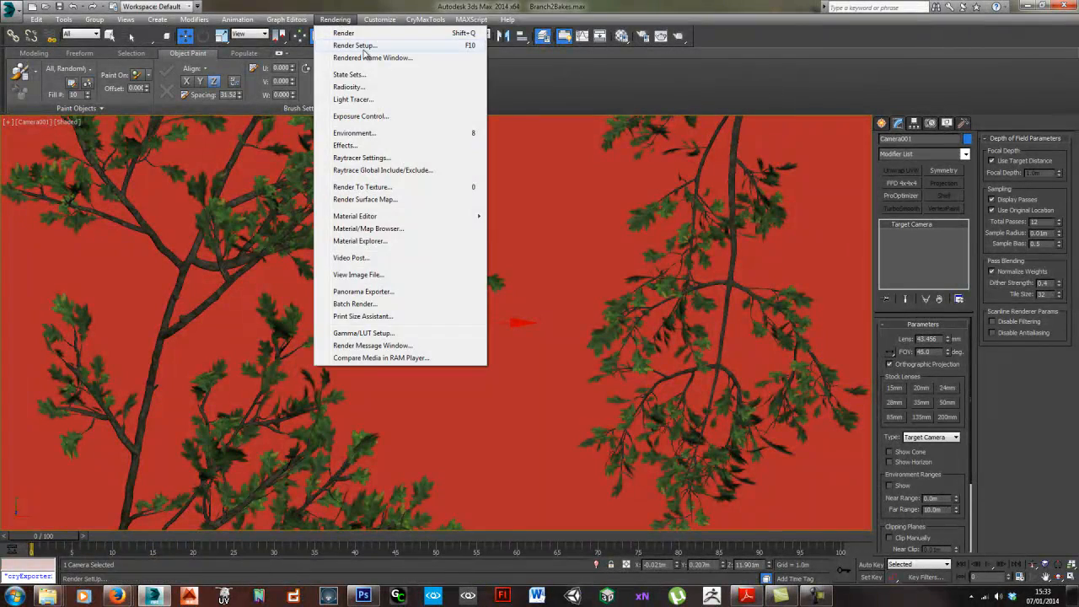
pyautogui.click(346, 32)
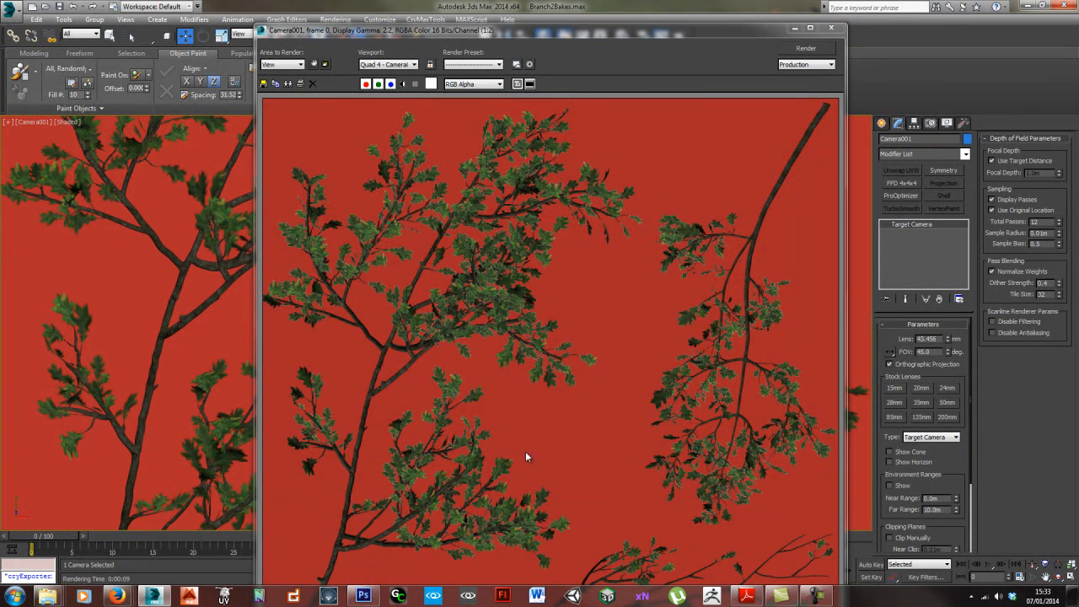
pyautogui.scroll(-1, 544, 458)
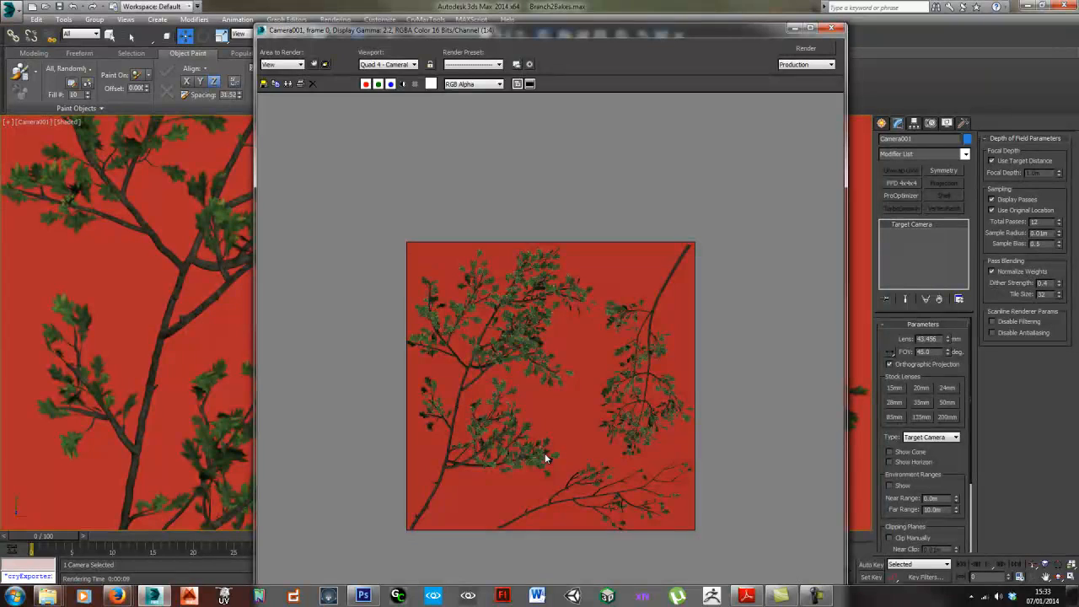
pyautogui.scroll(1, 545, 456)
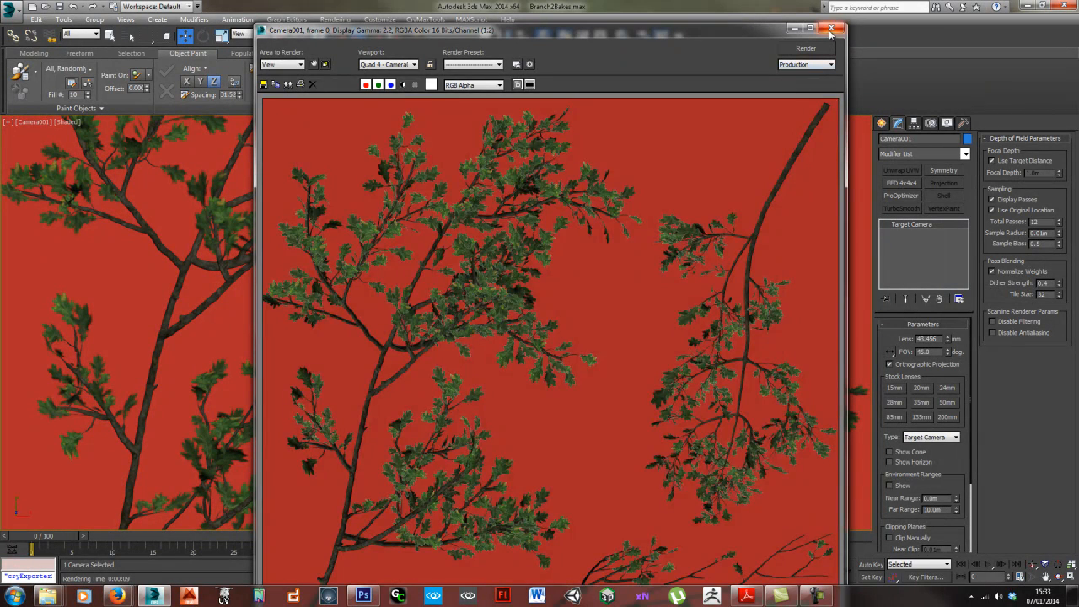
pyautogui.click(830, 30)
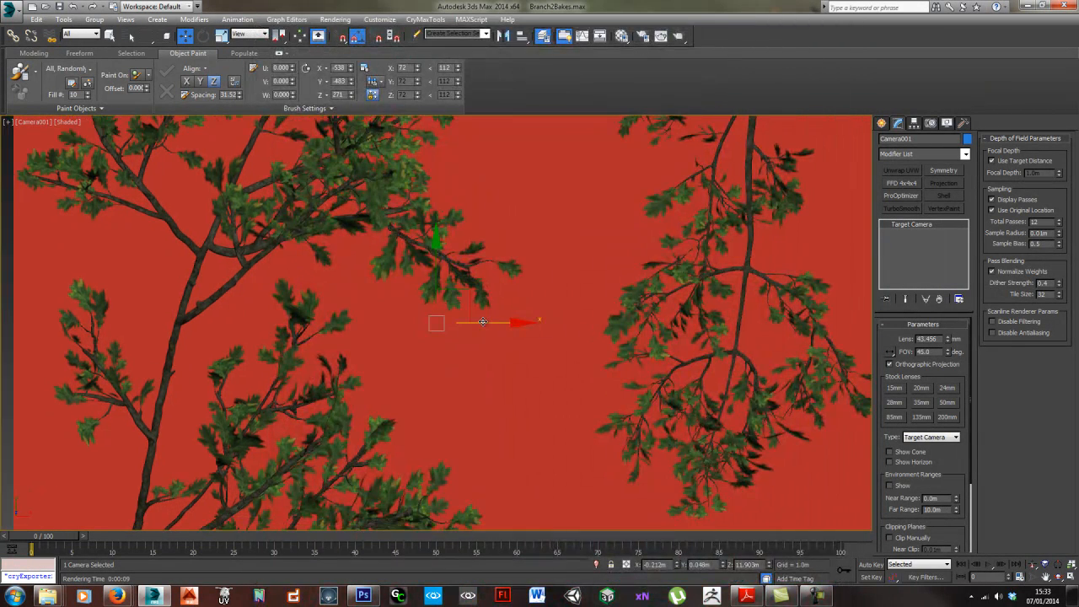
# - Raise the camera slightly to a height of about 11.97 m and return to the camera view
pyautogui.press('p')
pyautogui.keyDown('alt'); pyautogui.moveTo(480, 326); pyautogui.dragTo(513, 309, button='middle'); pyautogui.keyUp('alt')
pyautogui.scroll(-10, 469, 337)
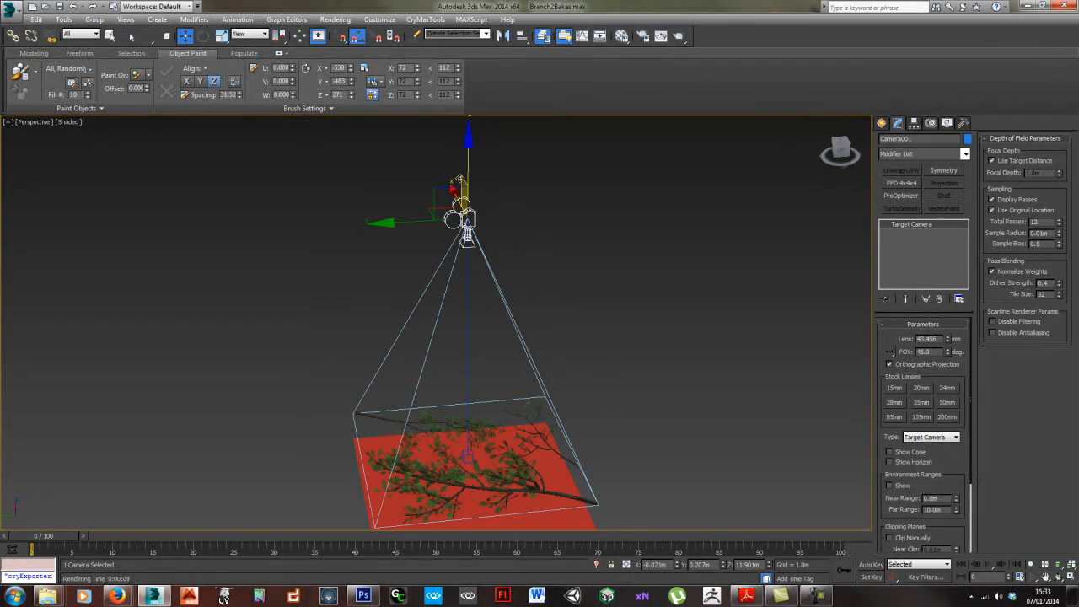
pyautogui.moveTo(467, 175); pyautogui.dragTo(468, 172)
pyautogui.moveTo(524, 329); pyautogui.dragTo(518, 335, button='middle')
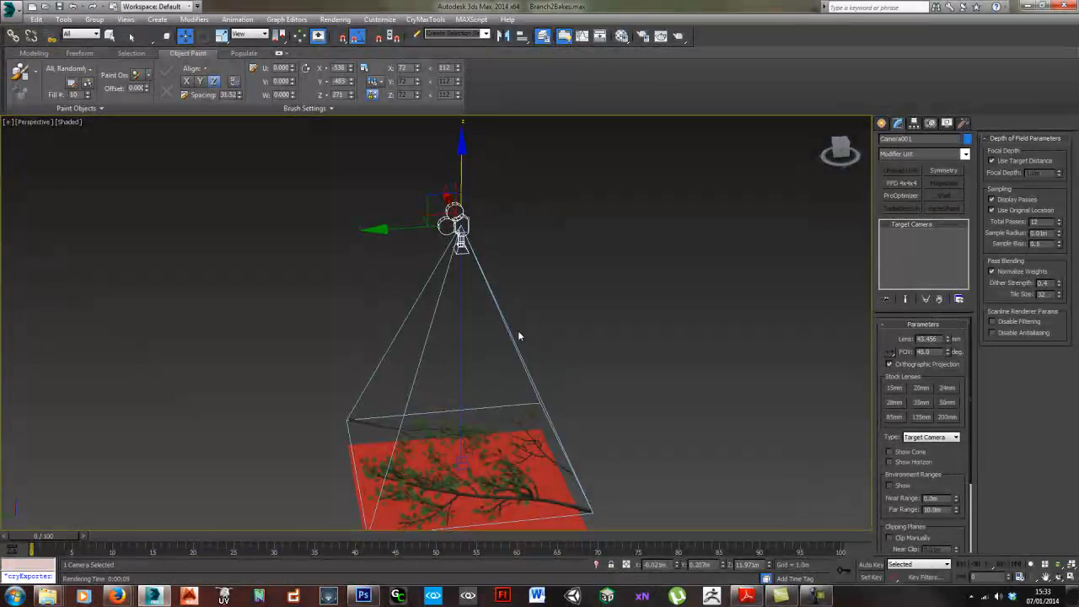
pyautogui.press('c')
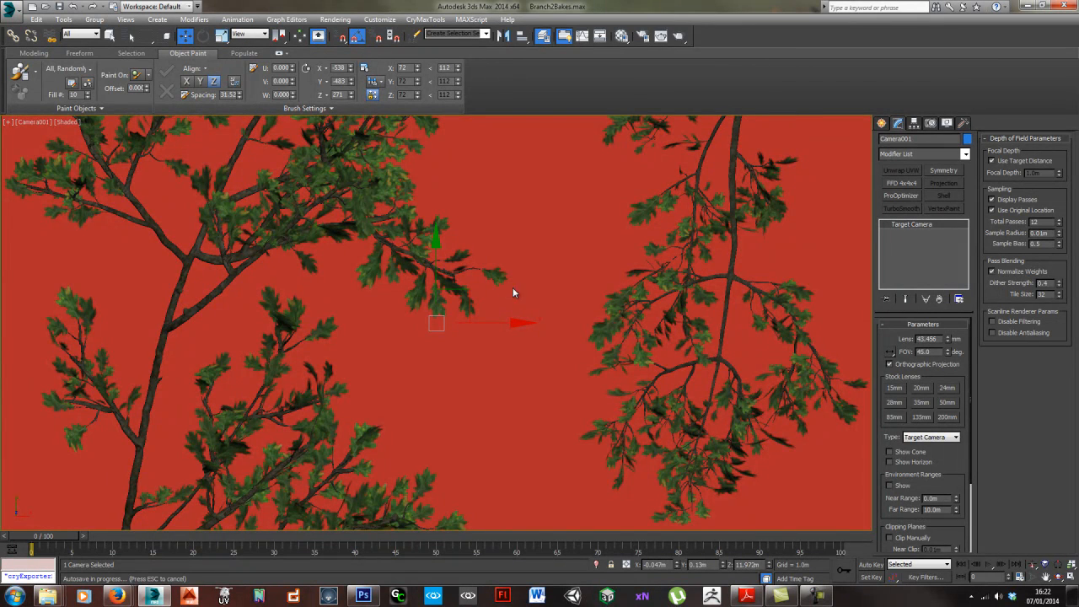
# - Delete the red plane beneath the branches, working in the perspective view
pyautogui.press('p')
pyautogui.moveTo(495, 306); pyautogui.dragTo(517, 296, button='middle')
pyautogui.scroll(-5, 518, 296)
pyautogui.scroll(-3, 518, 296)
pyautogui.keyDown('alt'); pyautogui.moveTo(491, 342); pyautogui.dragTo(554, 291, button='middle'); pyautogui.keyUp('alt')
pyautogui.scroll(4, 512, 325)
pyautogui.keyDown('alt'); pyautogui.moveTo(496, 349); pyautogui.dragTo(530, 329, button='middle'); pyautogui.keyUp('alt')
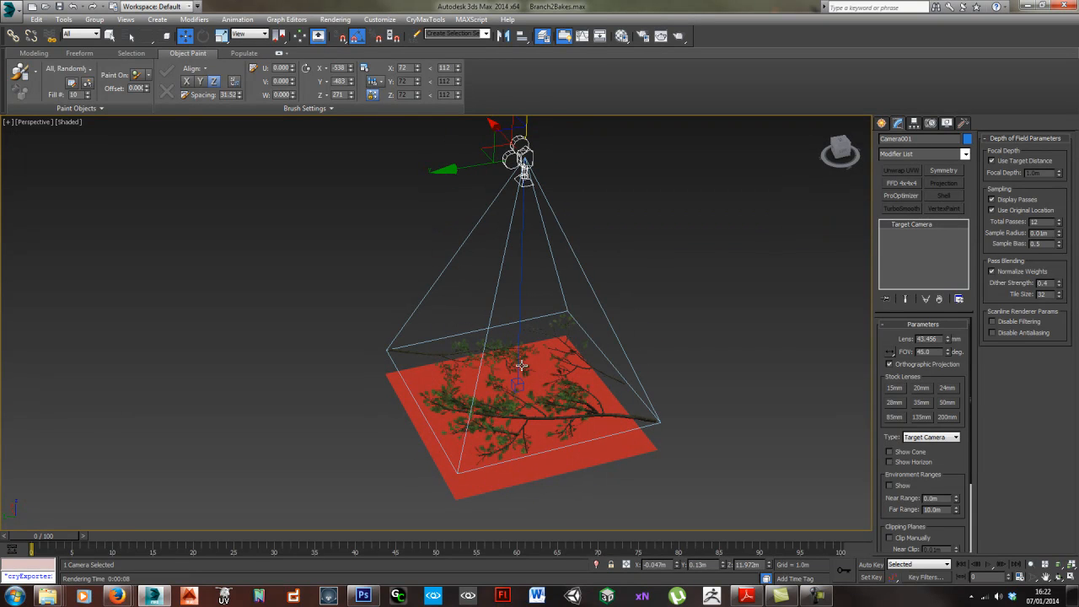
pyautogui.keyDown('alt'); pyautogui.moveTo(594, 439); pyautogui.dragTo(559, 454, button='middle'); pyautogui.keyUp('alt')
pyautogui.click(568, 467)
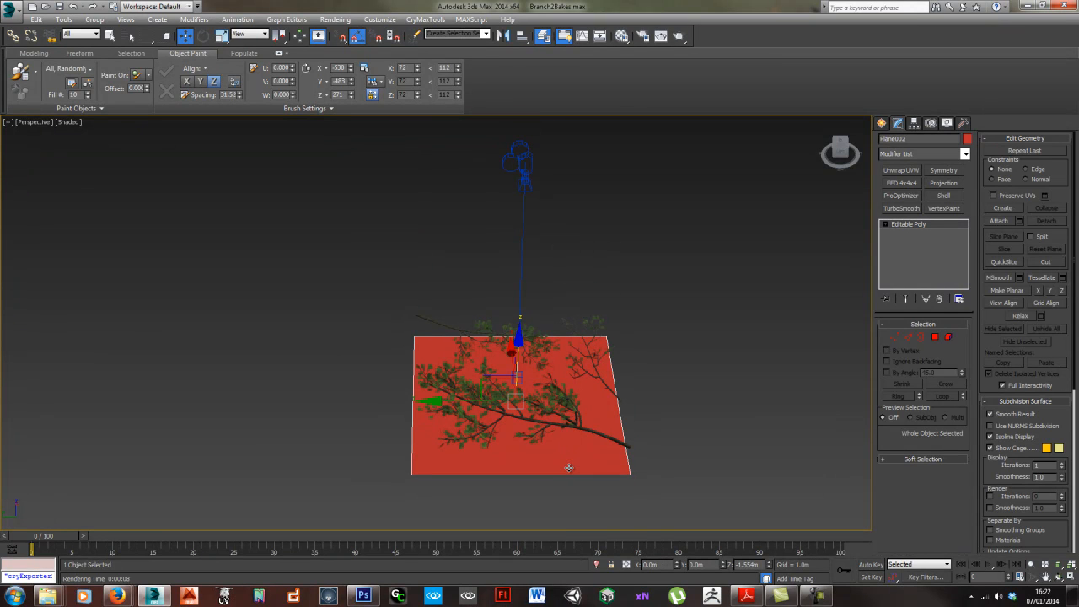
pyautogui.press('Delete')
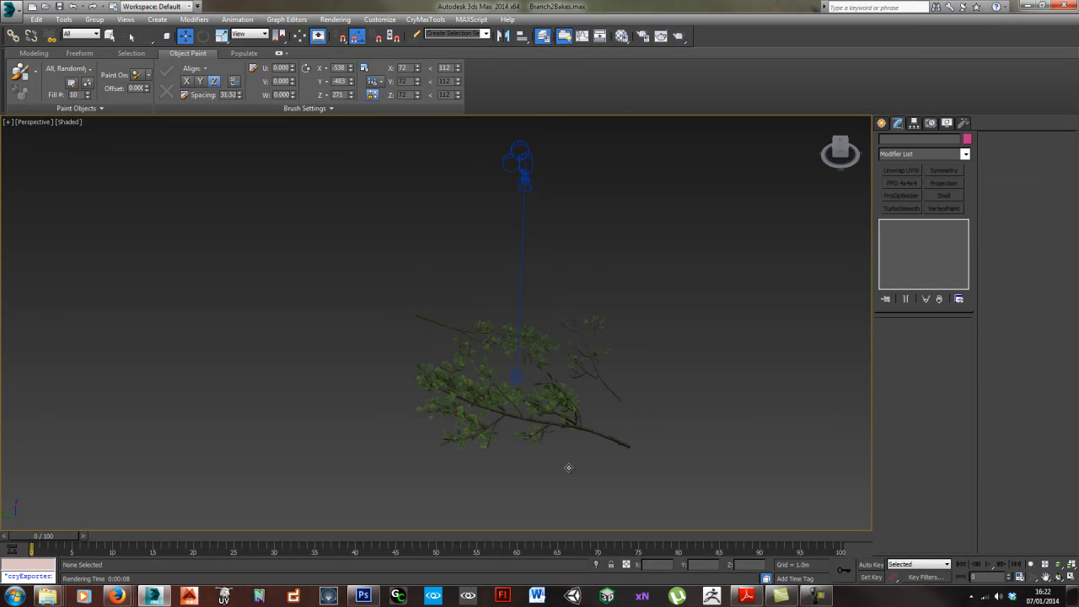
pyautogui.keyDown('alt'); pyautogui.moveTo(596, 419); pyautogui.dragTo(489, 422, button='middle'); pyautogui.keyUp('alt')
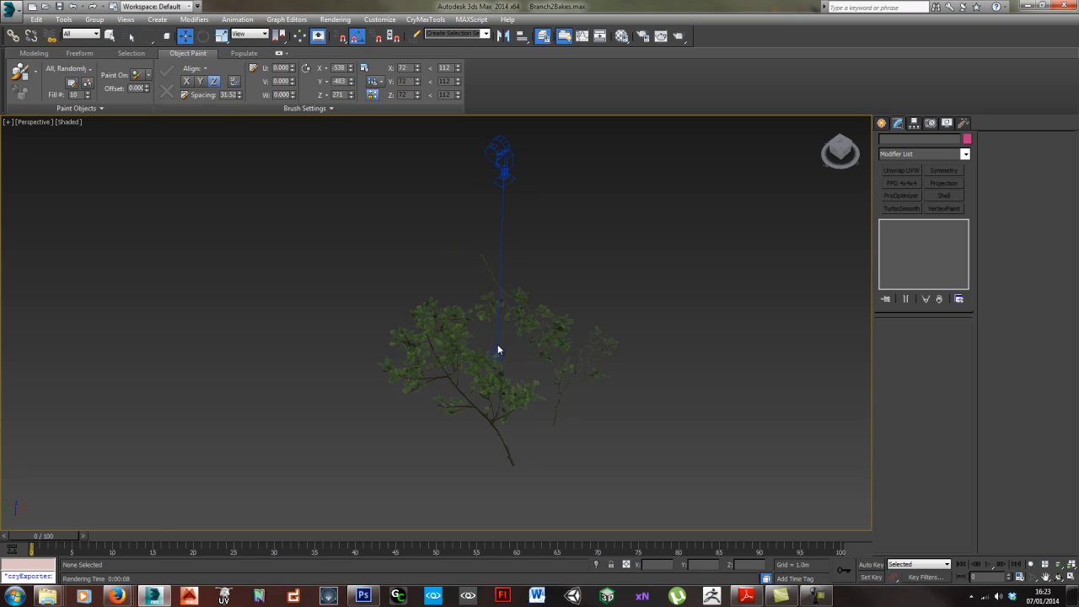
pyautogui.moveTo(494, 317); pyautogui.dragTo(493, 313, button='middle')
pyautogui.scroll(-3, 583, 304)
pyautogui.scroll(6, 513, 344)
pyautogui.scroll(-3, 526, 383)
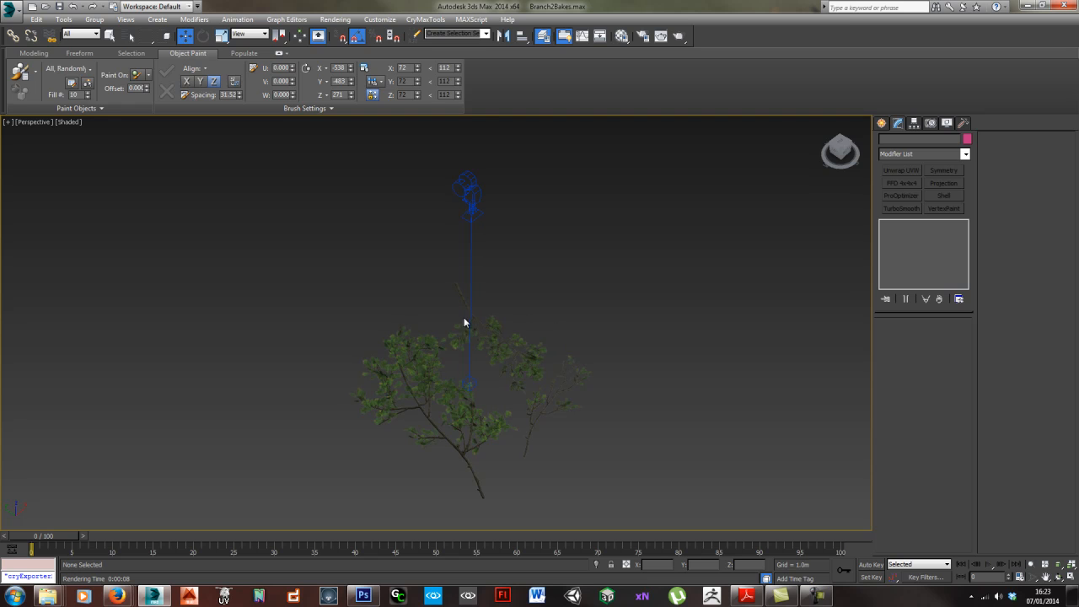
# - Start creating a Skylight from the Standard light types
pyautogui.click(882, 124)
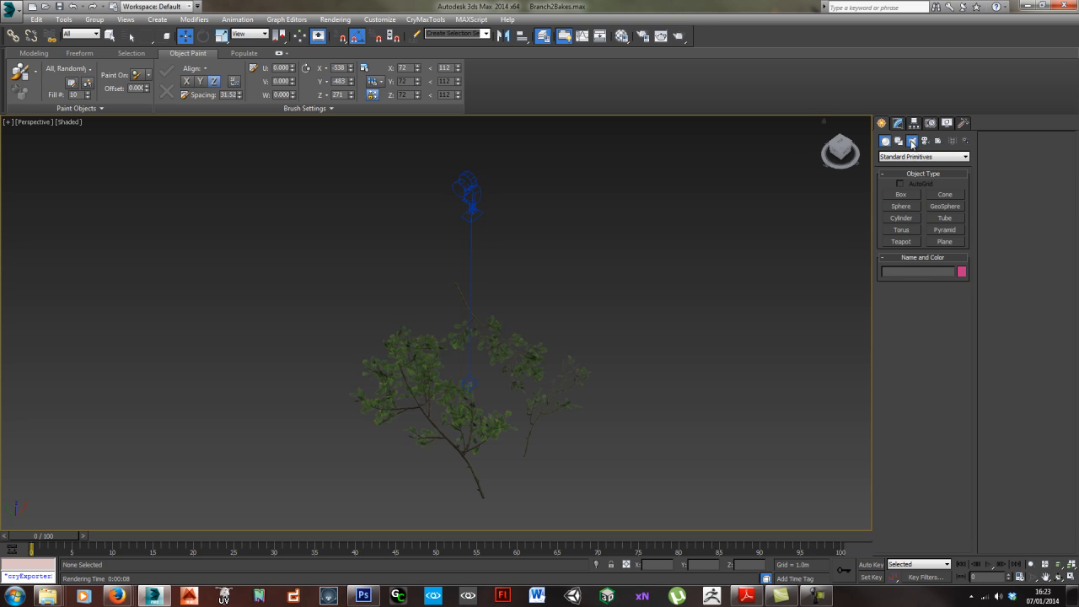
pyautogui.click(912, 141)
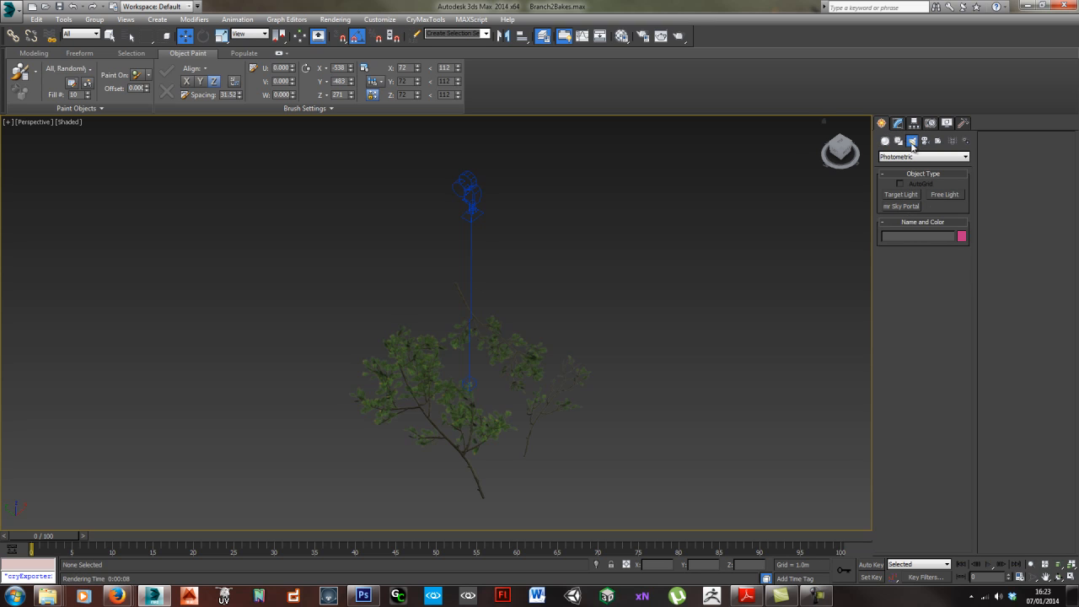
pyautogui.click(918, 158)
pyautogui.click(908, 177)
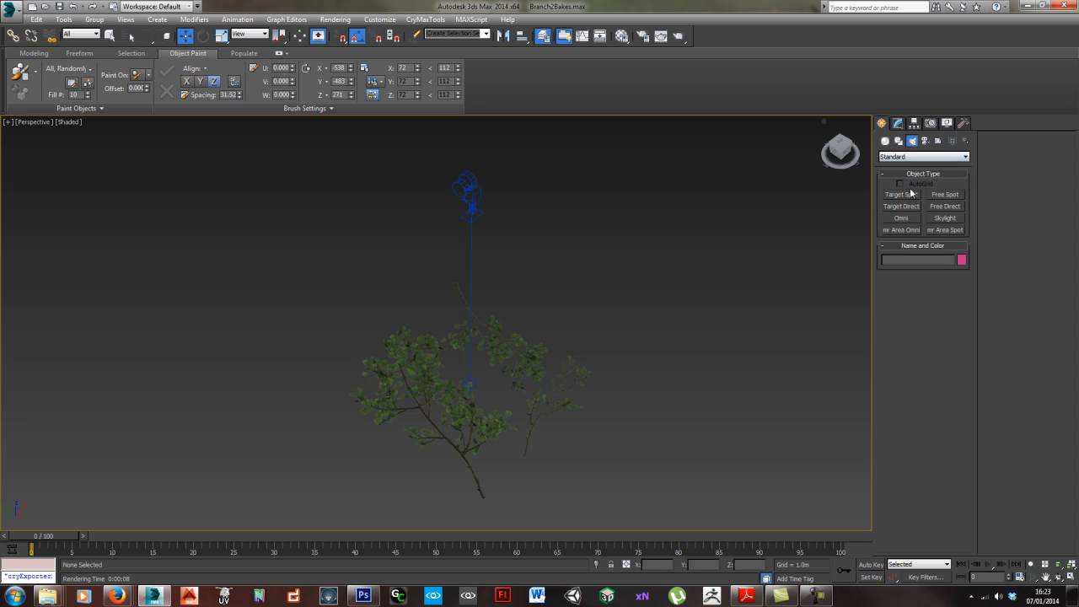
pyautogui.click(946, 217)
pyautogui.click(670, 302)
pyautogui.moveTo(706, 335); pyautogui.dragTo(684, 336, button='middle')
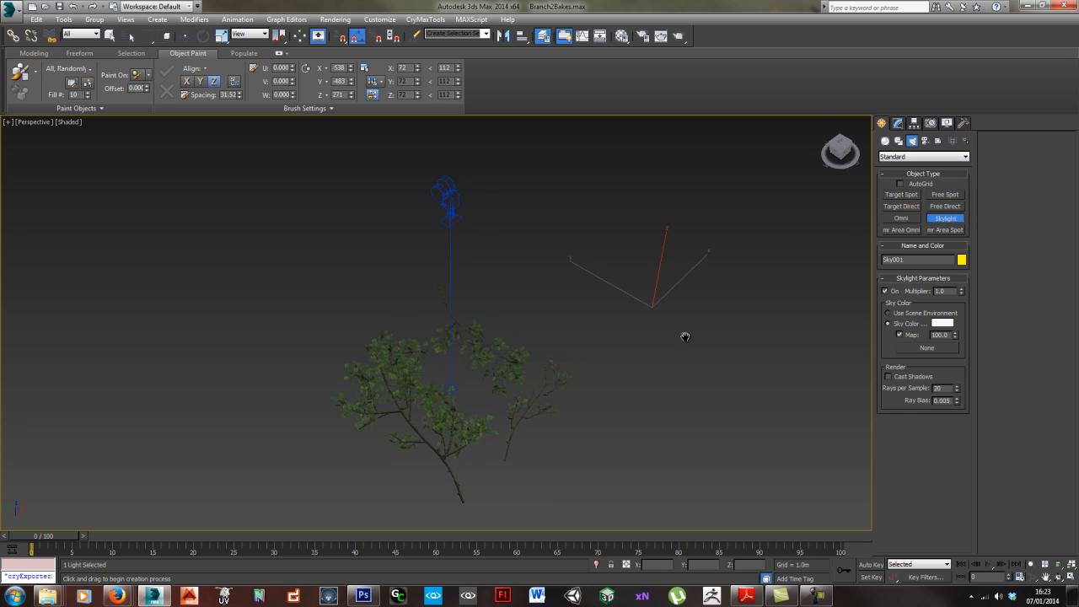
pyautogui.press('Delete')
# - Place a Skylight on the ground beside the branches, end light creation, and select the light for moving
pyautogui.click(663, 384)
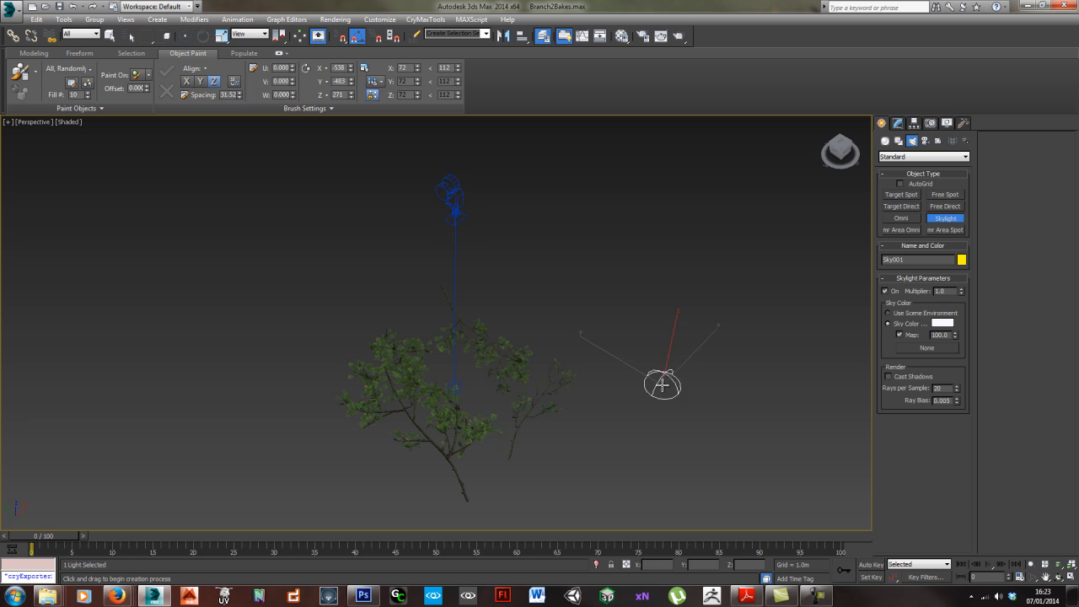
pyautogui.moveTo(681, 395); pyautogui.dragTo(656, 386, button='middle')
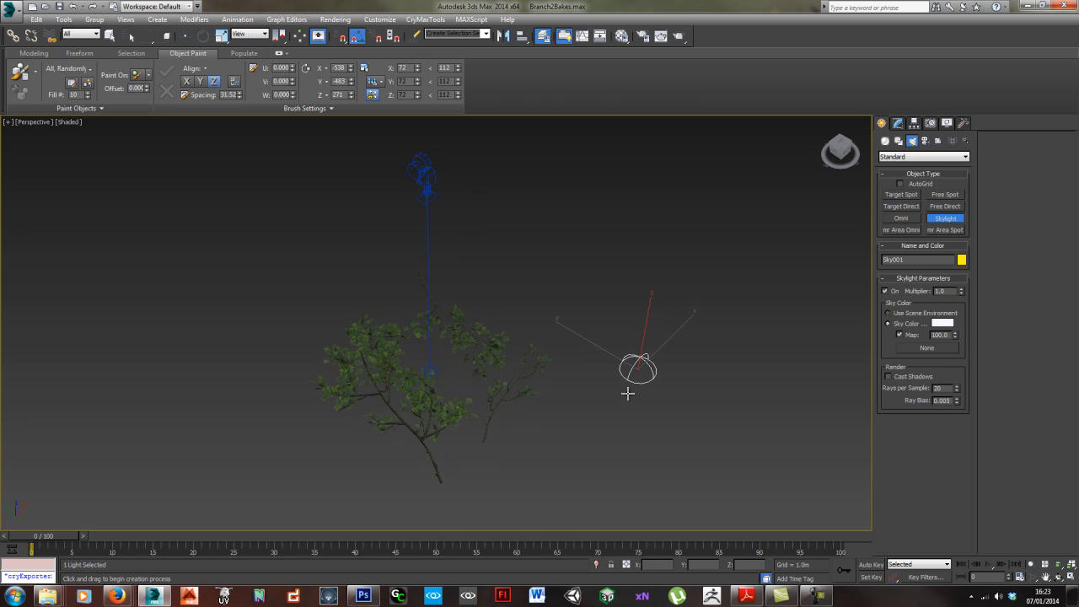
pyautogui.rightClick(659, 383)
pyautogui.click(727, 391)
pyautogui.click(636, 361)
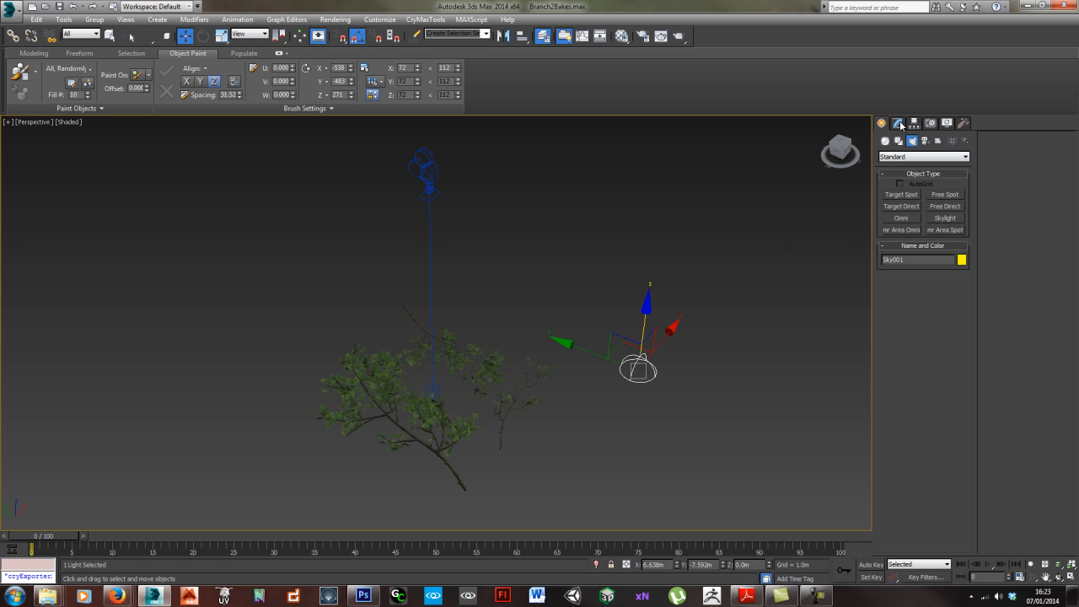
# - Display the skylight's parameters, move the skylight slightly beside the branches, and deselect it
pyautogui.click(899, 124)
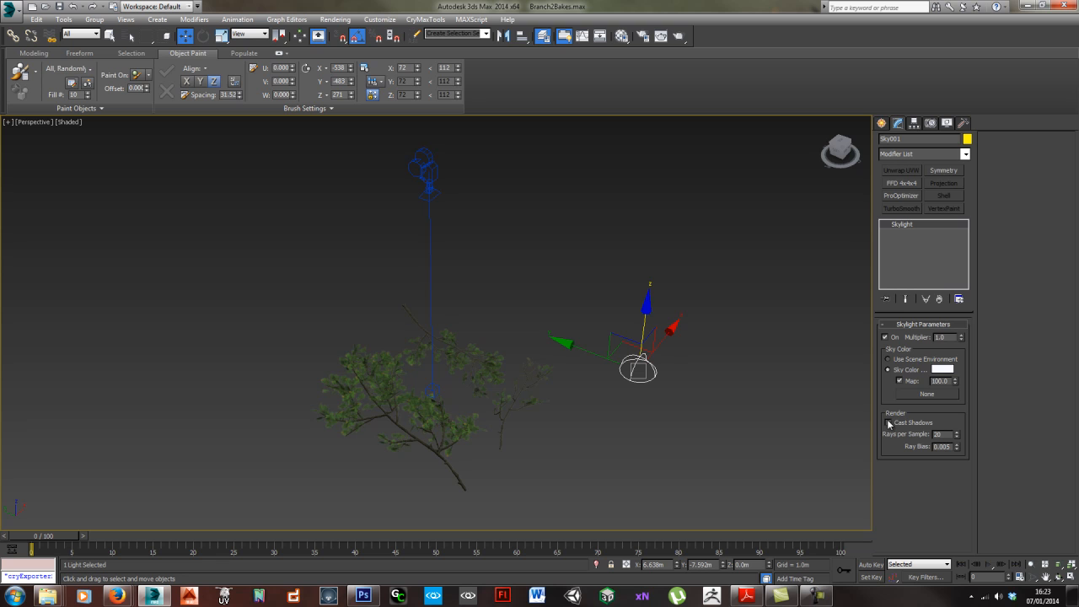
pyautogui.moveTo(621, 343); pyautogui.dragTo(646, 306)
pyautogui.click(751, 413)
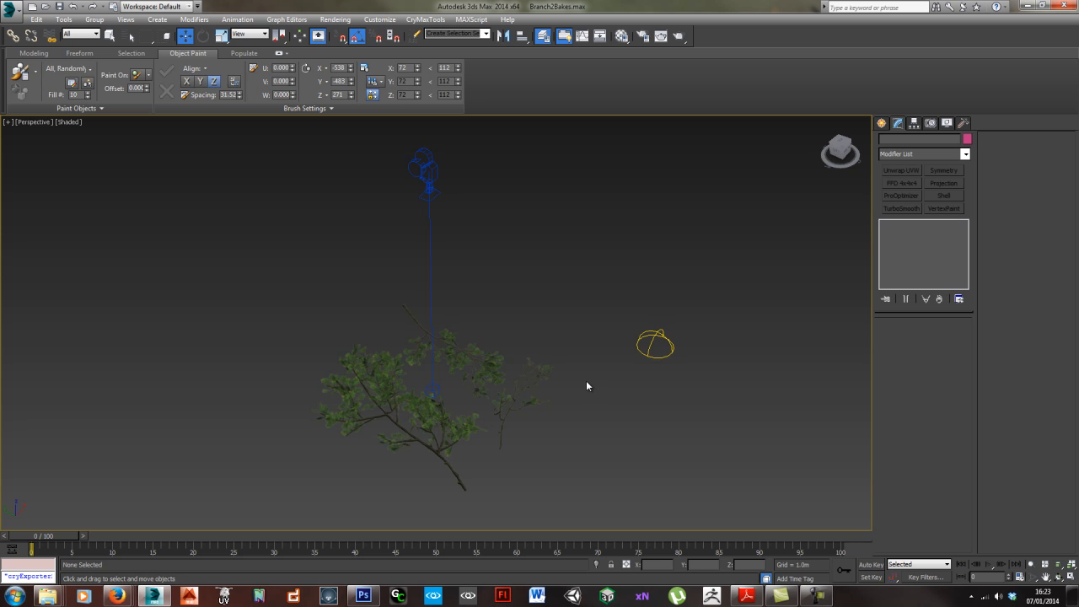
# - Render the Camera001 view of the branches, inspect the leaf edges up close, and close the rendered frame
pyautogui.moveTo(587, 385); pyautogui.dragTo(587, 381, button='middle')
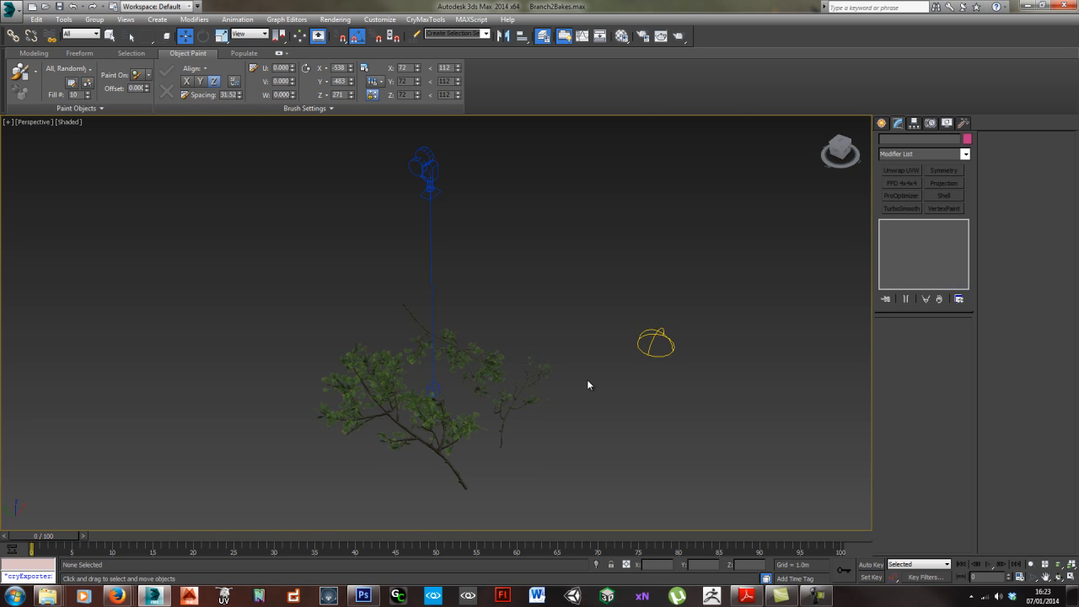
pyautogui.press('c')
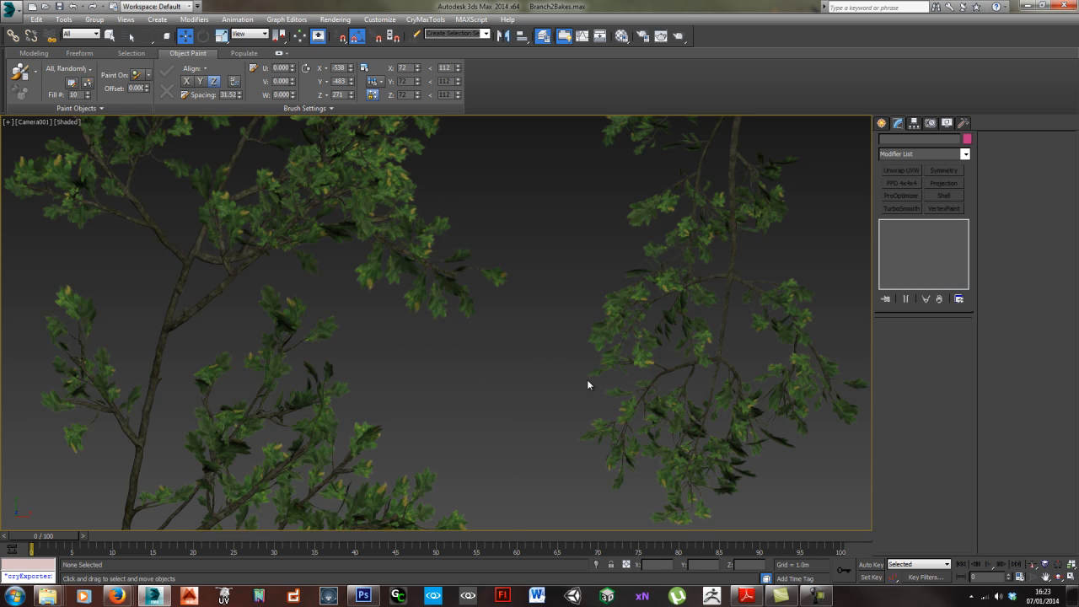
pyautogui.hotkey('shift', 'q')
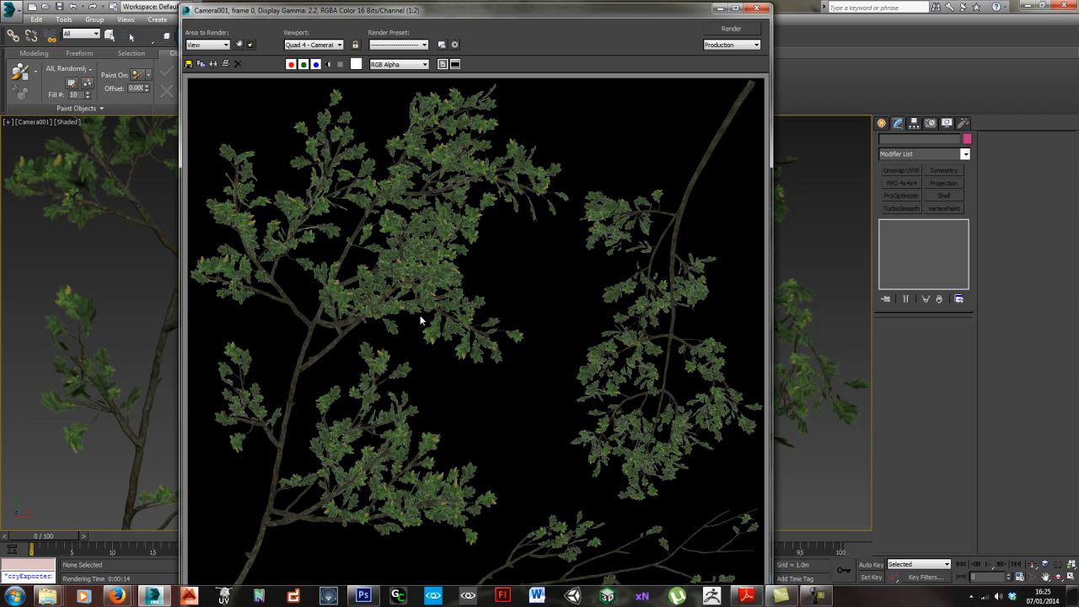
pyautogui.scroll(-1, 420, 318)
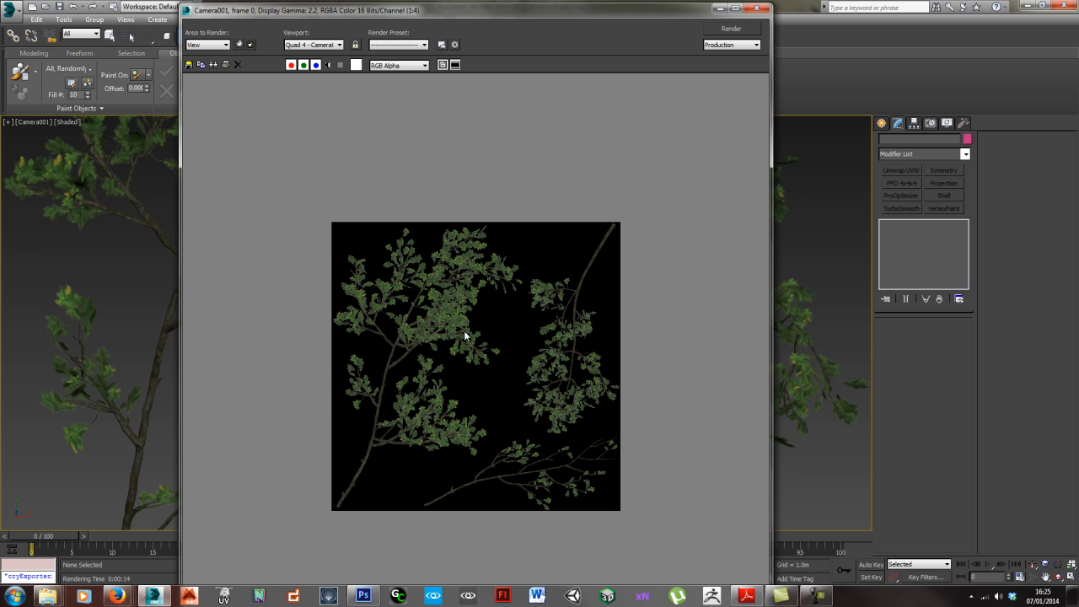
pyautogui.scroll(2, 469, 336)
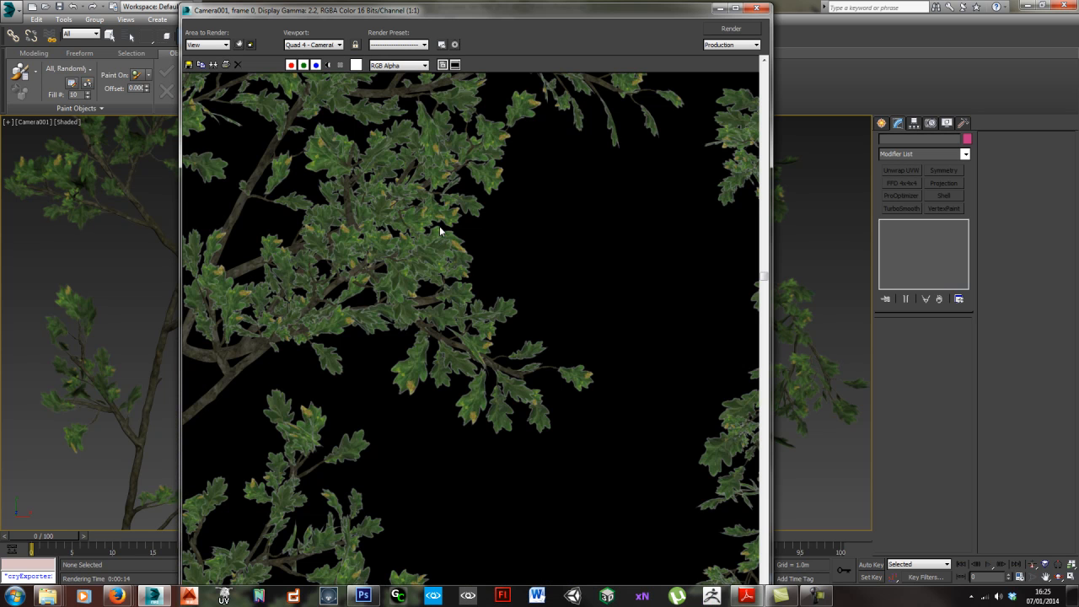
pyautogui.scroll(1, 442, 215)
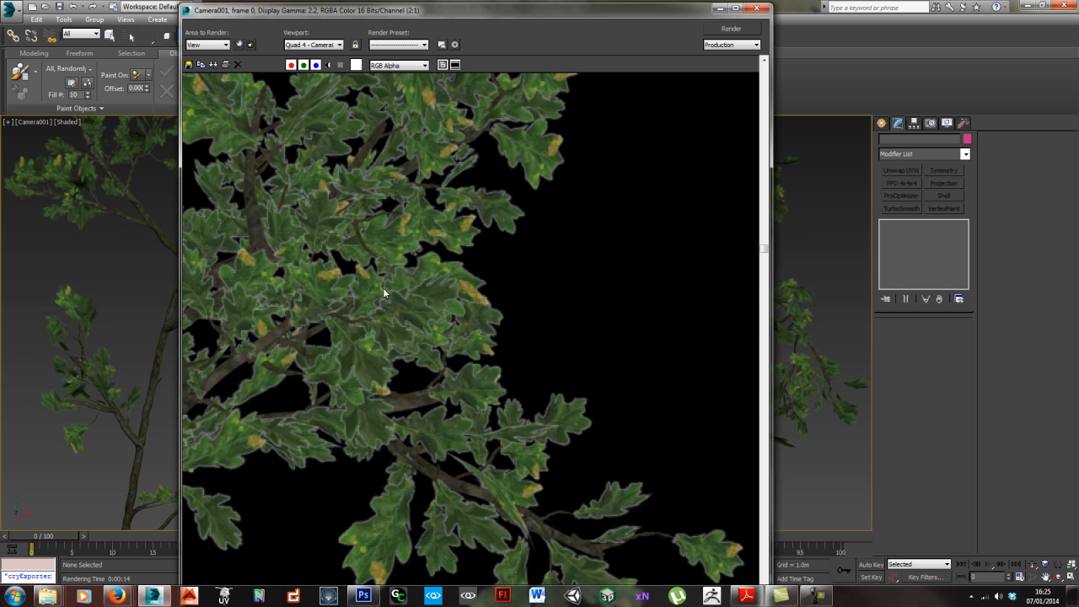
pyautogui.click(757, 8)
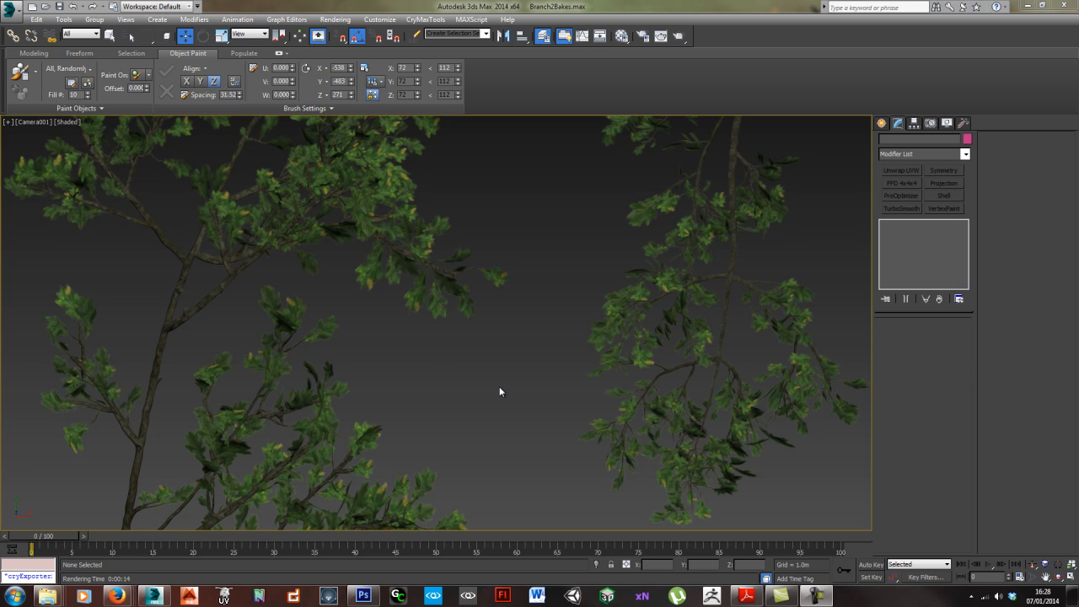
# - Sample the branch's Multi/Sub-Object material into the unused material slot and open its leaf sub-material, Material #84
pyautogui.press('m')
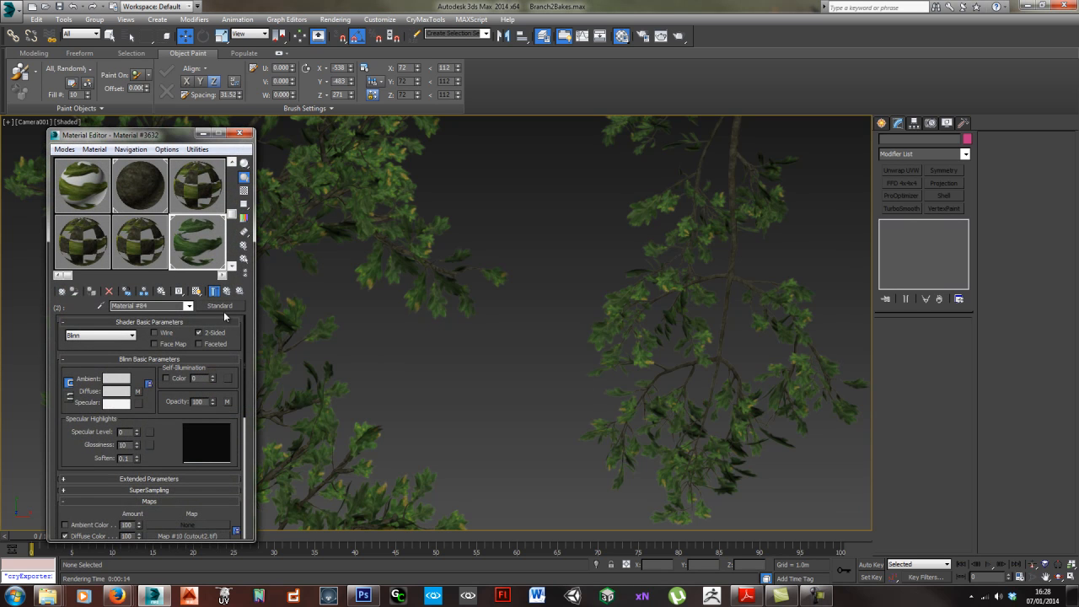
pyautogui.click(226, 291)
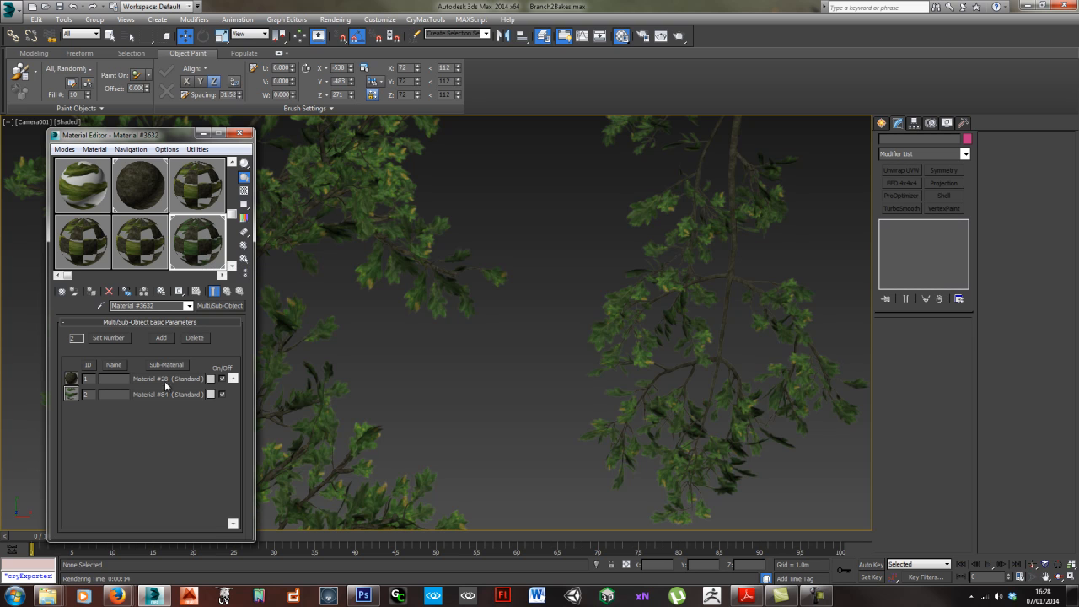
pyautogui.click(232, 266)
pyautogui.click(199, 245)
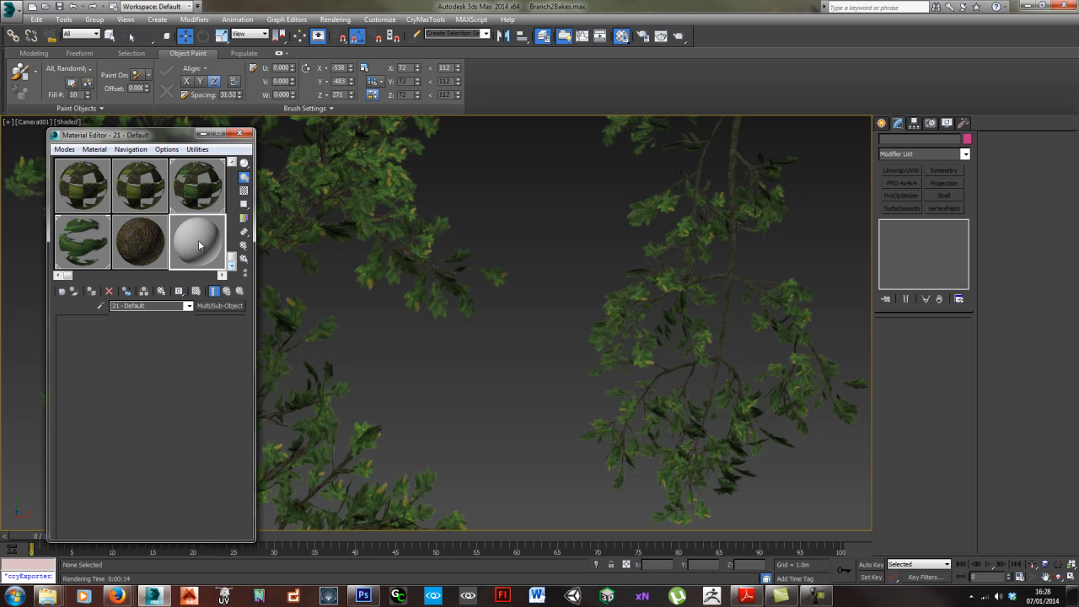
pyautogui.click(355, 211)
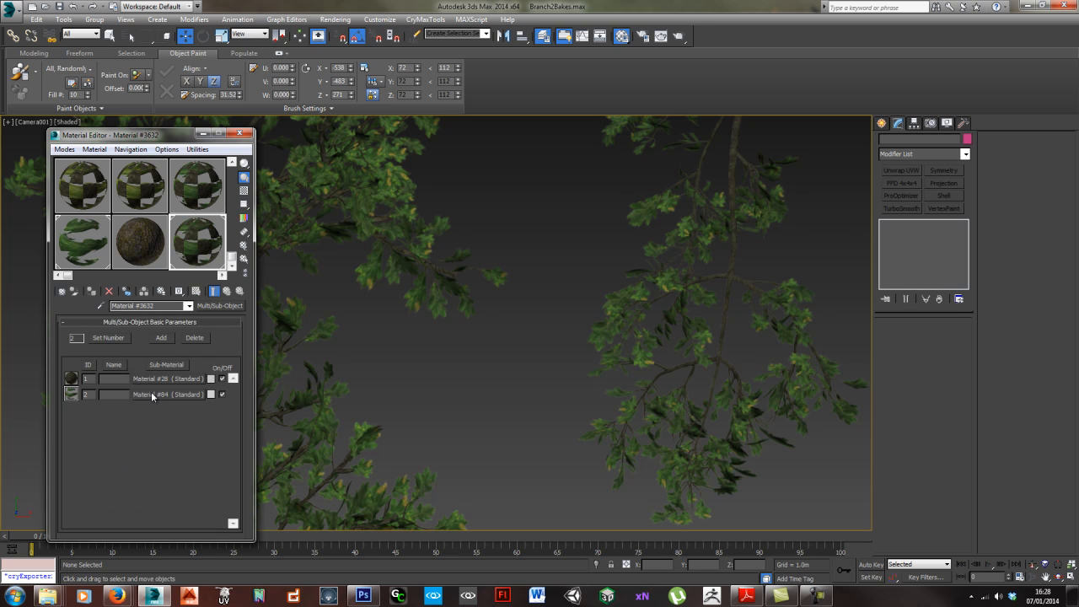
pyautogui.click(152, 394)
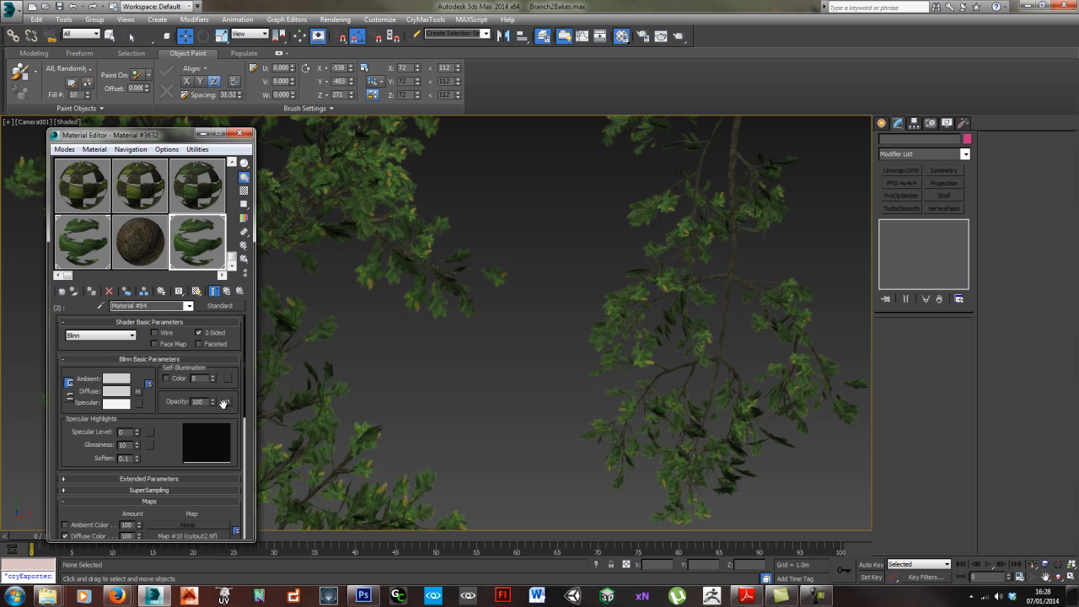
# - Set the leaf sub-material's linked ambient and diffuse colors to black
pyautogui.scroll(-3, 243, 386)
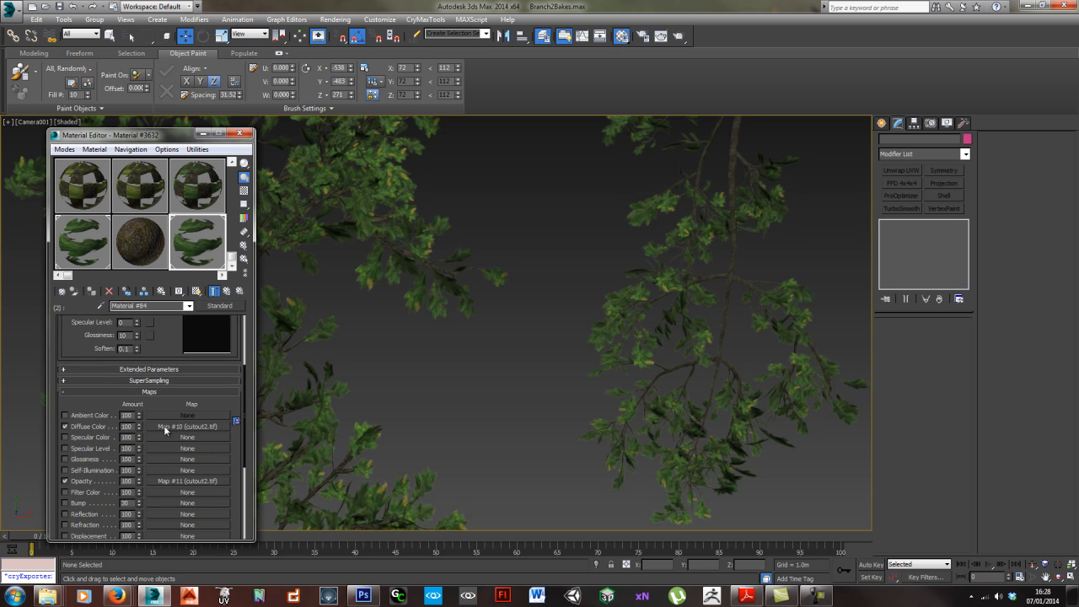
pyautogui.scroll(1, 247, 416)
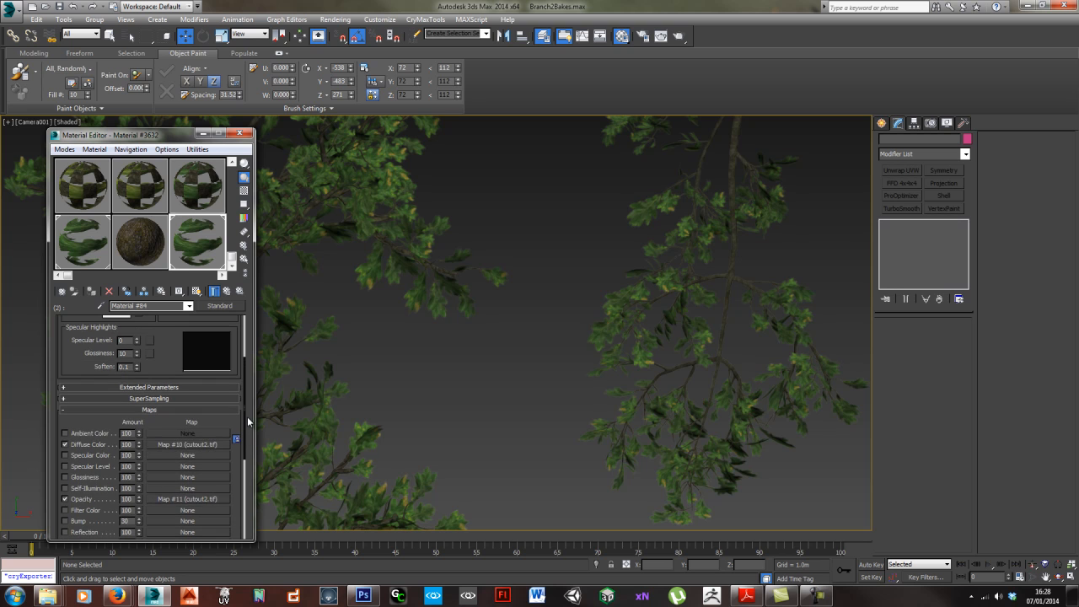
pyautogui.scroll(2, 248, 417)
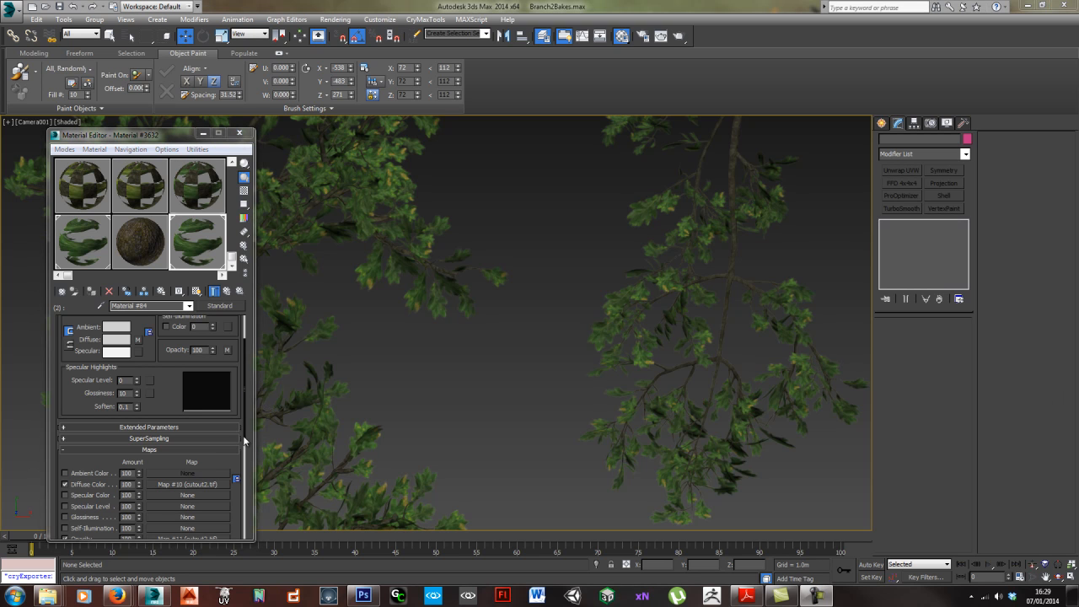
pyautogui.scroll(2, 246, 445)
pyautogui.click(116, 371)
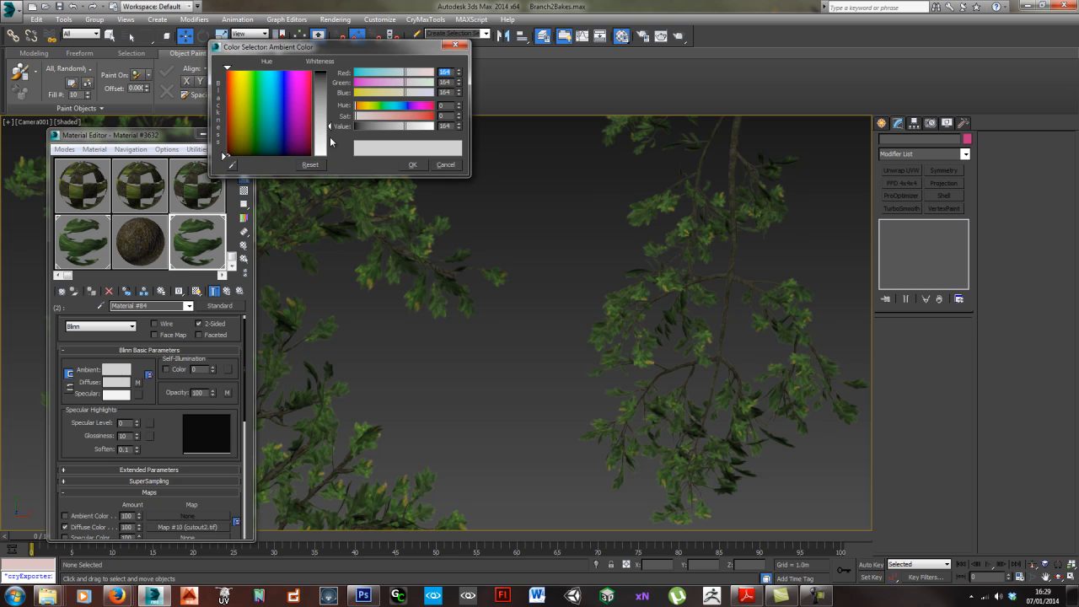
pyautogui.moveTo(331, 126); pyautogui.dragTo(328, 124)
pyautogui.moveTo(241, 125)
pyautogui.mouseDown()
pyautogui.moveTo(226, 102)
pyautogui.moveTo(226, 137)
pyautogui.mouseUp()
pyautogui.moveTo(329, 128); pyautogui.dragTo(333, 75)
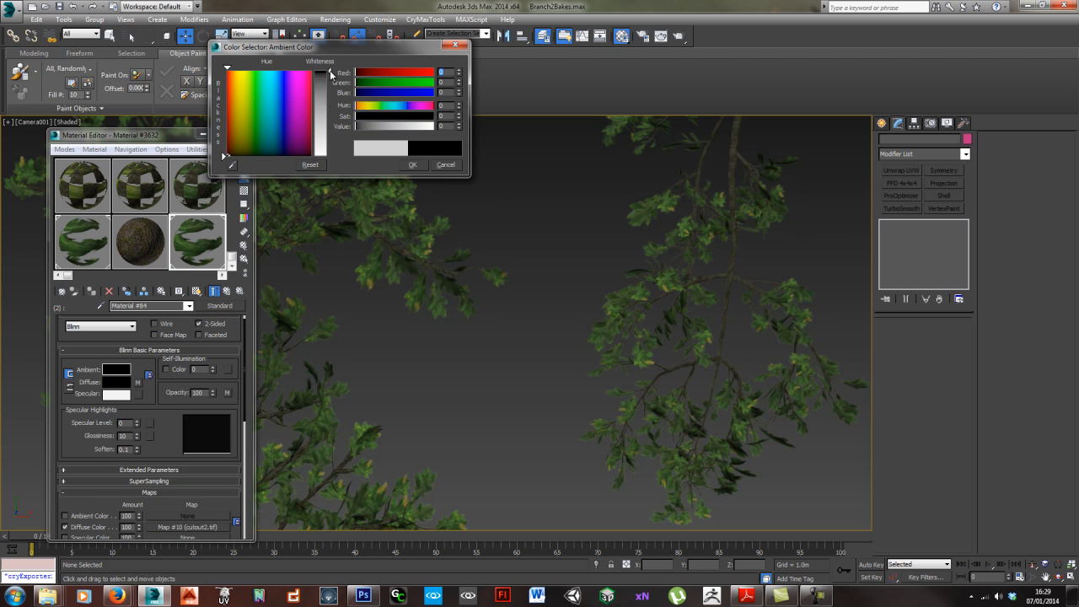
pyautogui.click(416, 166)
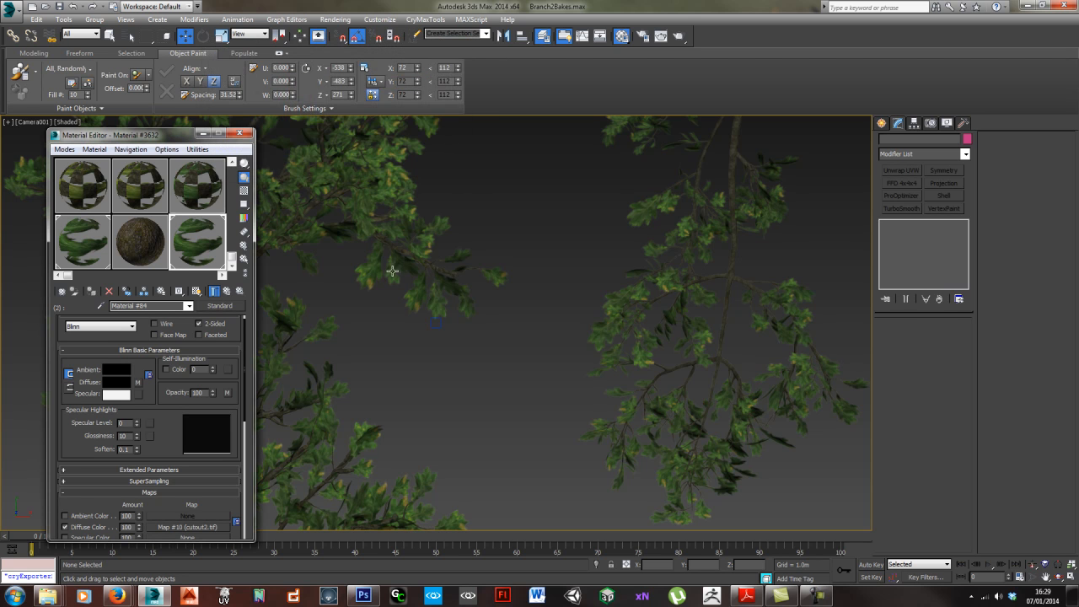
# - Render the camera view again, inspect the leaf edges and whole image, and close the render and material editor
pyautogui.hotkey('shift', 'q')
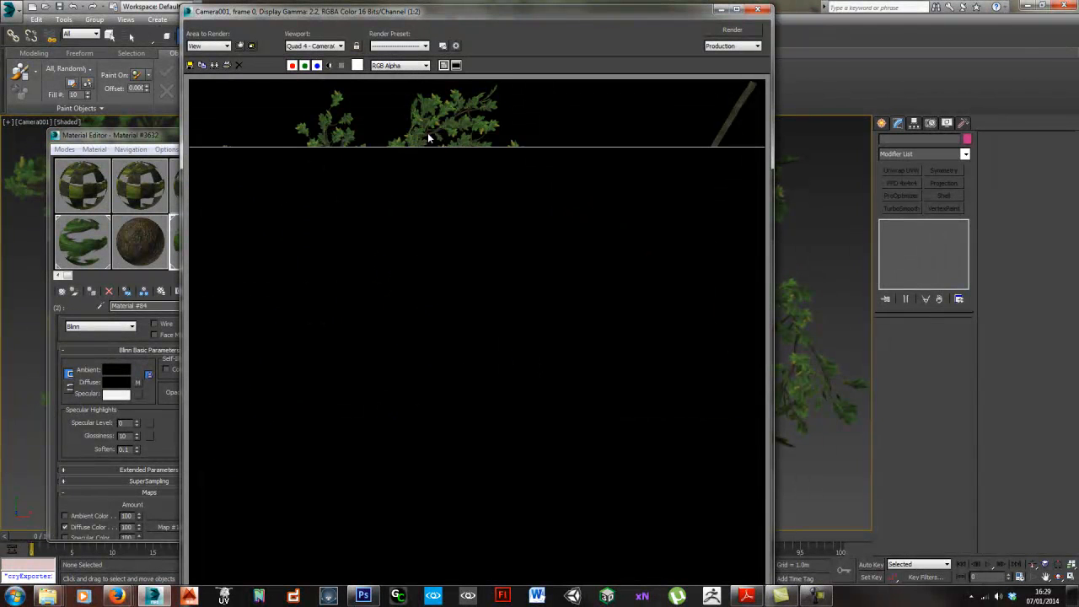
pyautogui.scroll(1, 422, 145)
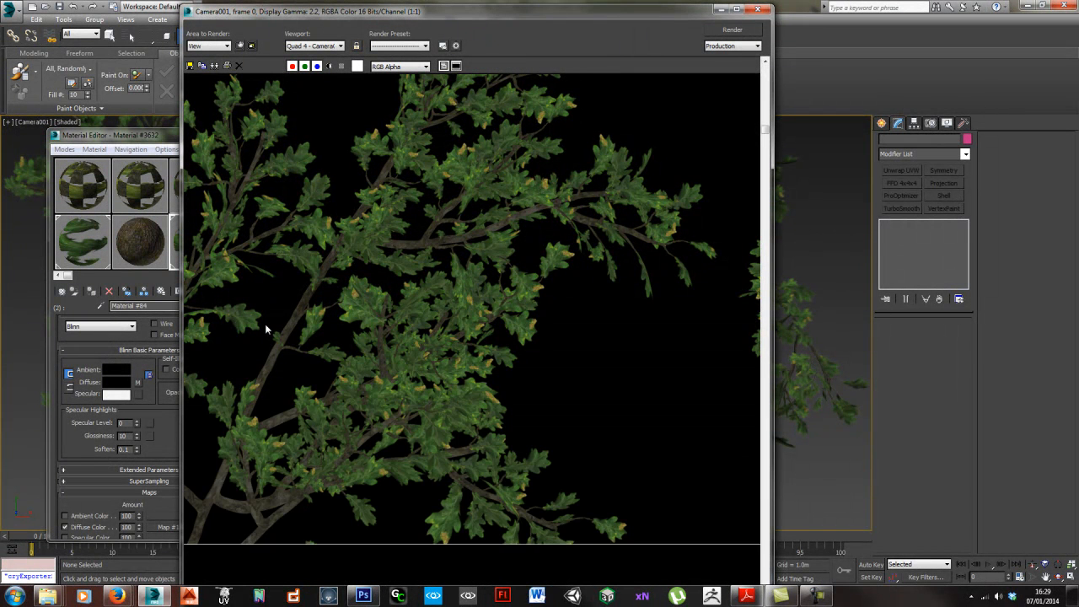
pyautogui.scroll(-1, 316, 327)
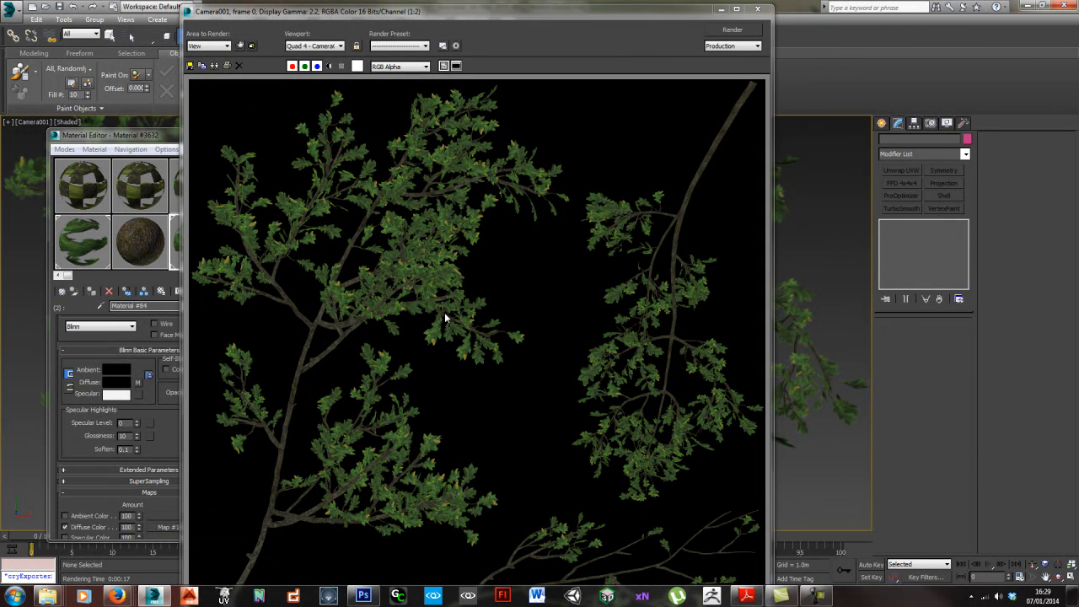
pyautogui.scroll(-1, 445, 312)
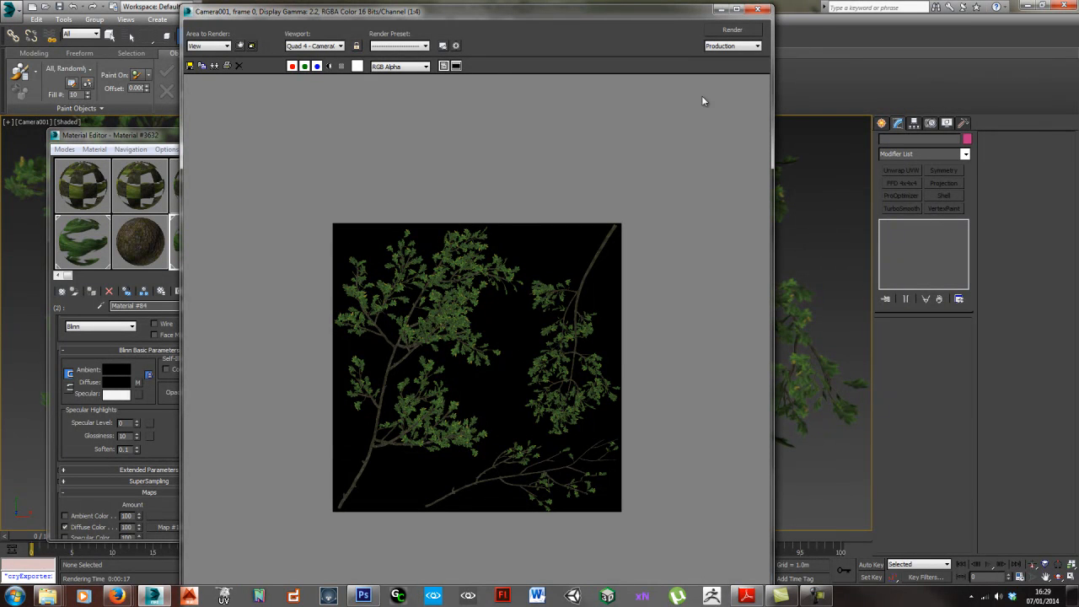
pyautogui.click(757, 10)
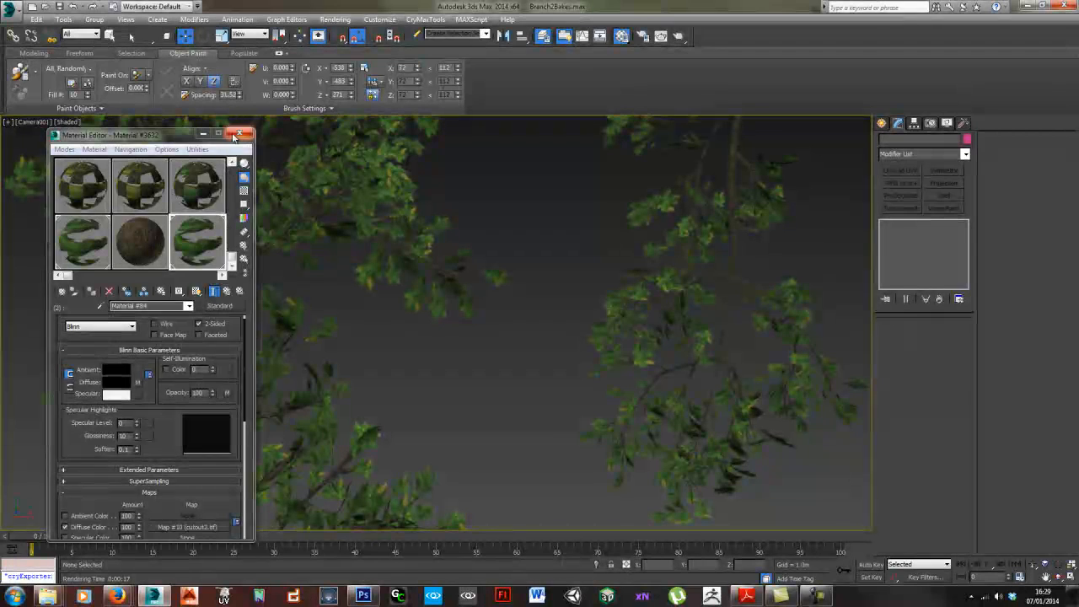
pyautogui.click(240, 133)
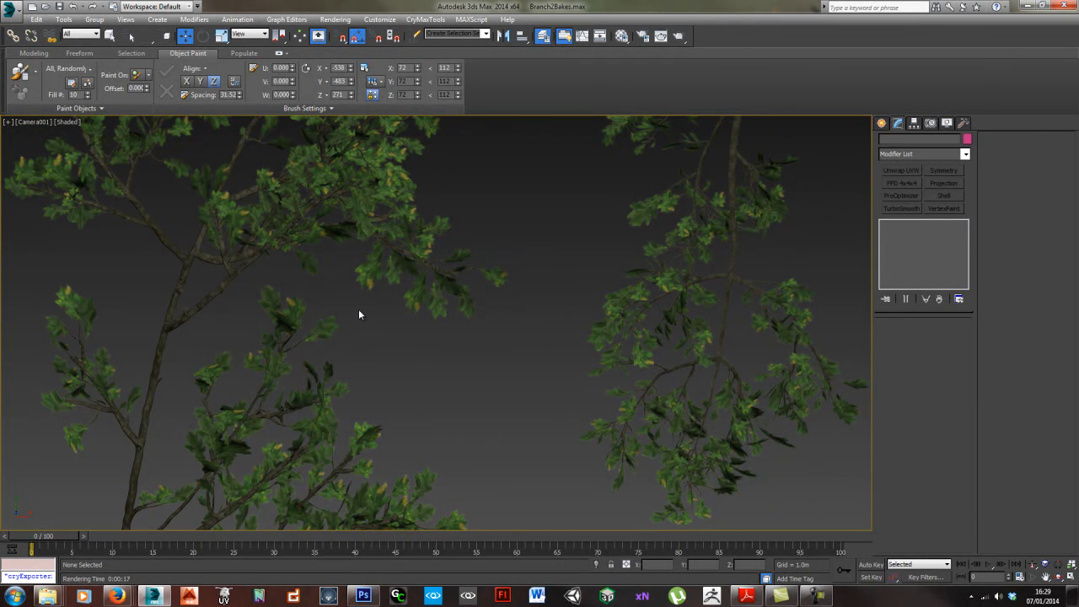
# - Return to the perspective view, select the skylight beside the branches, and enable Cast Shadows for it
pyautogui.press('p')
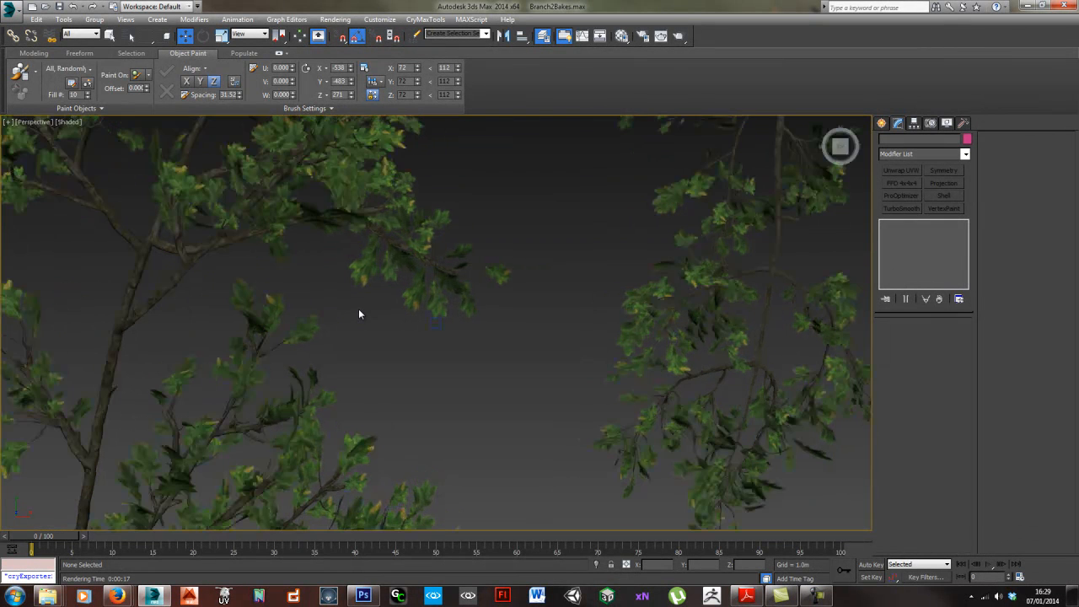
pyautogui.scroll(-6, 412, 304)
pyautogui.keyDown('alt'); pyautogui.moveTo(445, 348); pyautogui.dragTo(506, 345, button='middle'); pyautogui.keyUp('alt')
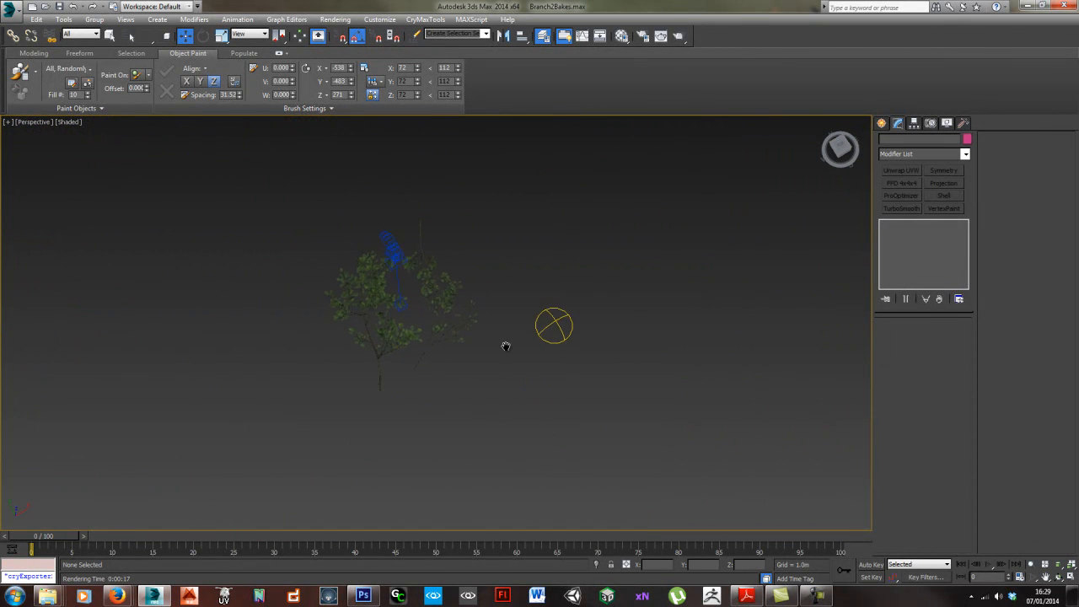
pyautogui.scroll(4, 582, 325)
pyautogui.click(581, 327)
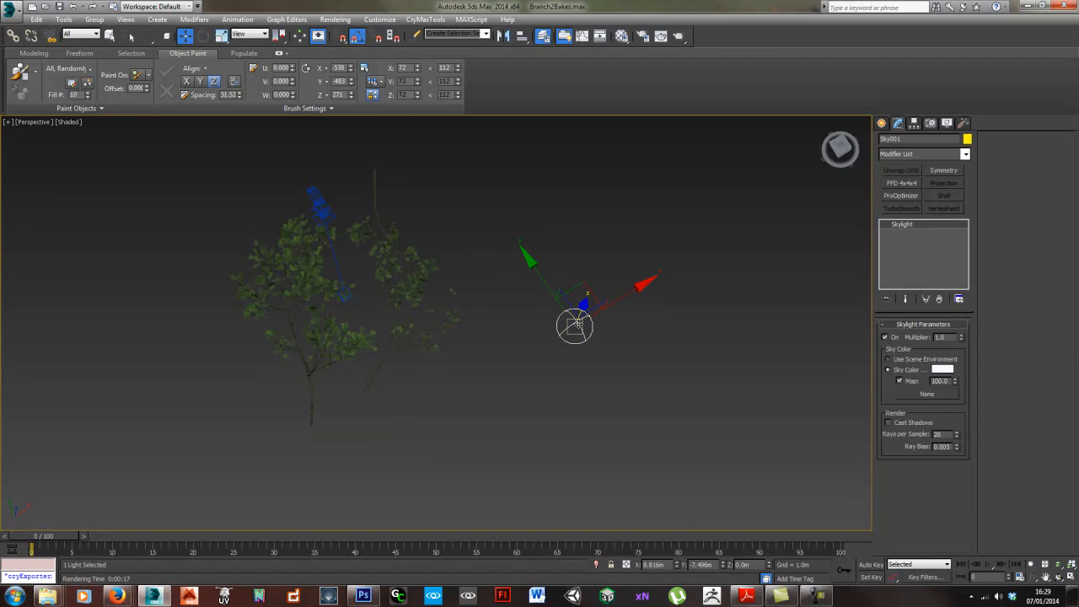
pyautogui.click(587, 385)
pyautogui.click(578, 324)
pyautogui.keyDown('alt'); pyautogui.moveTo(578, 324); pyautogui.dragTo(540, 337, button='middle'); pyautogui.keyUp('alt')
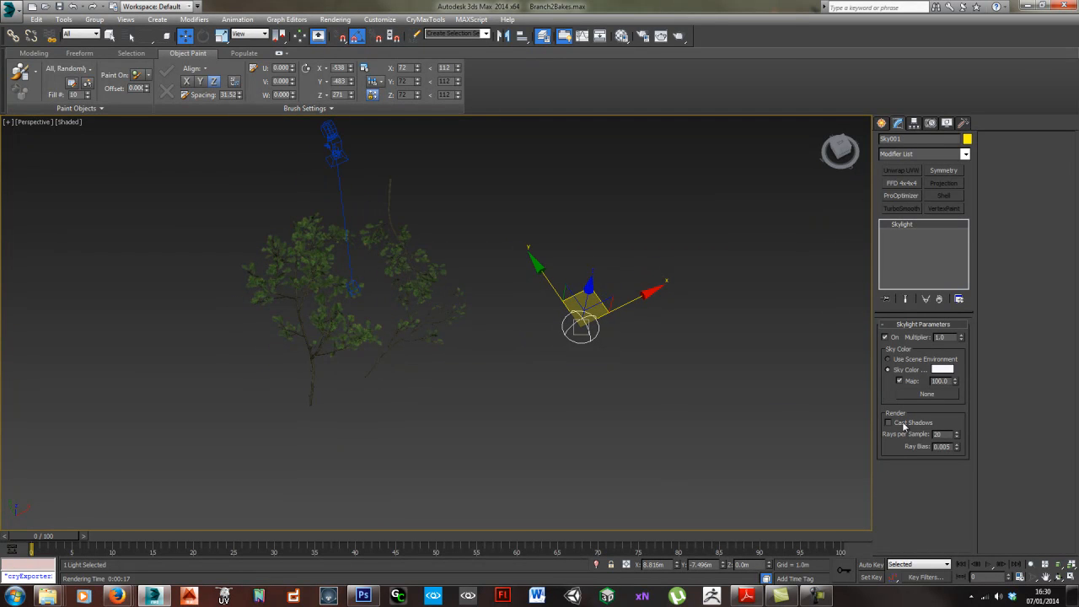
pyautogui.moveTo(463, 364); pyautogui.dragTo(480, 385, button='middle')
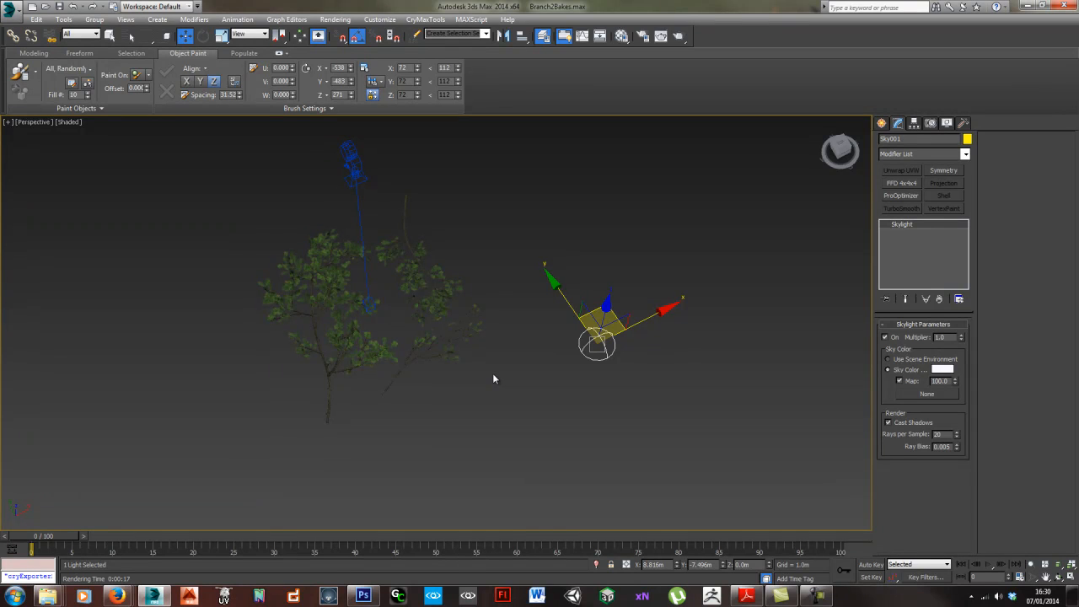
# - Switch the perspective viewport to Realistic shading and look over the branches up close
pyautogui.hotkey('shift', 'F3')
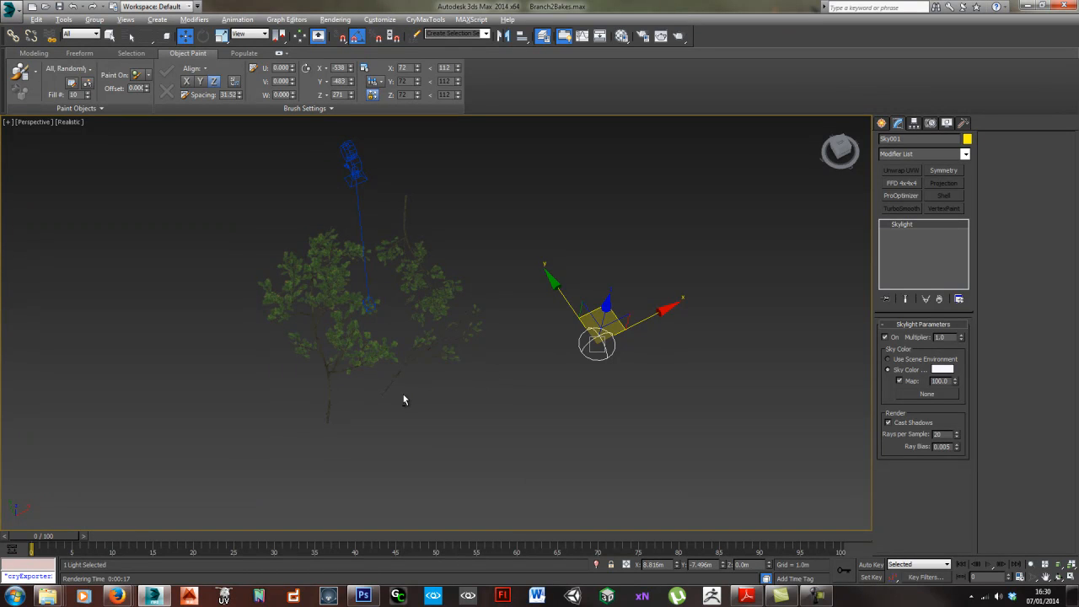
pyautogui.moveTo(423, 377); pyautogui.dragTo(497, 404, button='middle')
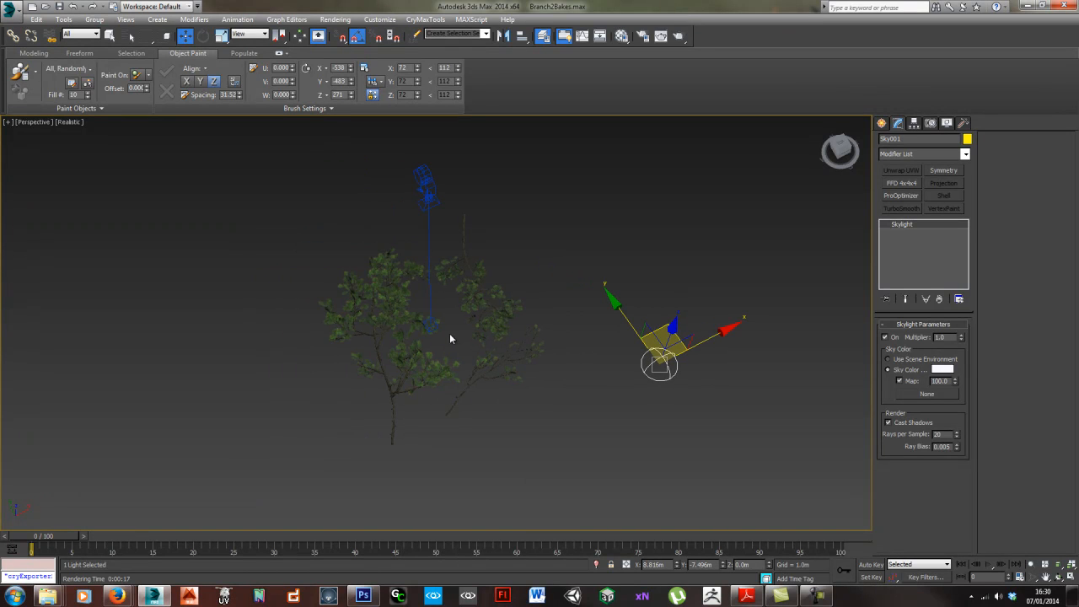
pyautogui.scroll(10, 368, 341)
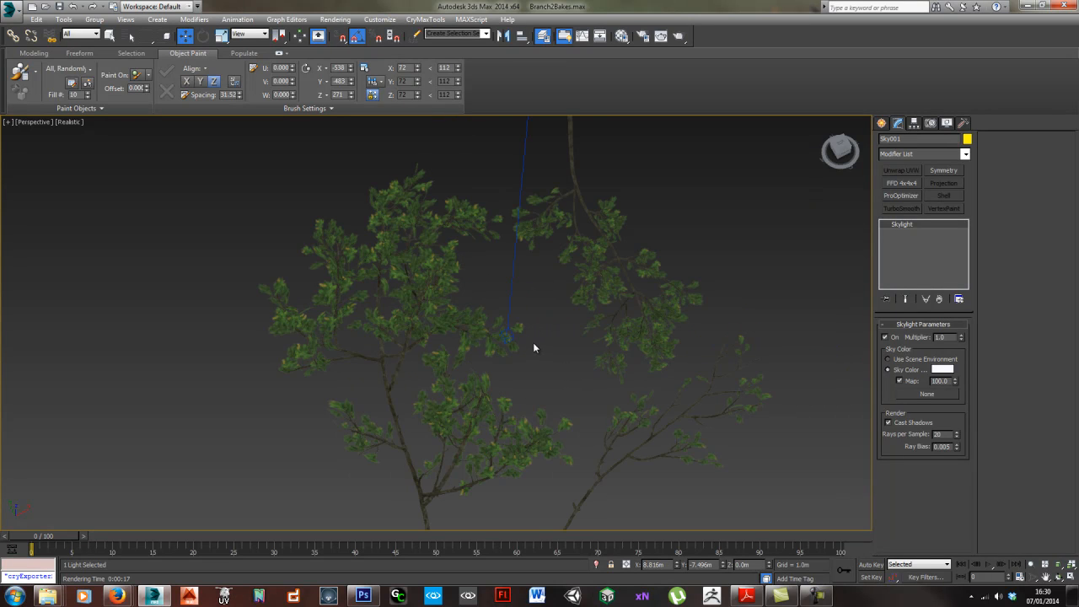
pyautogui.moveTo(704, 386); pyautogui.dragTo(387, 343, button='middle')
pyautogui.scroll(-3, 579, 369)
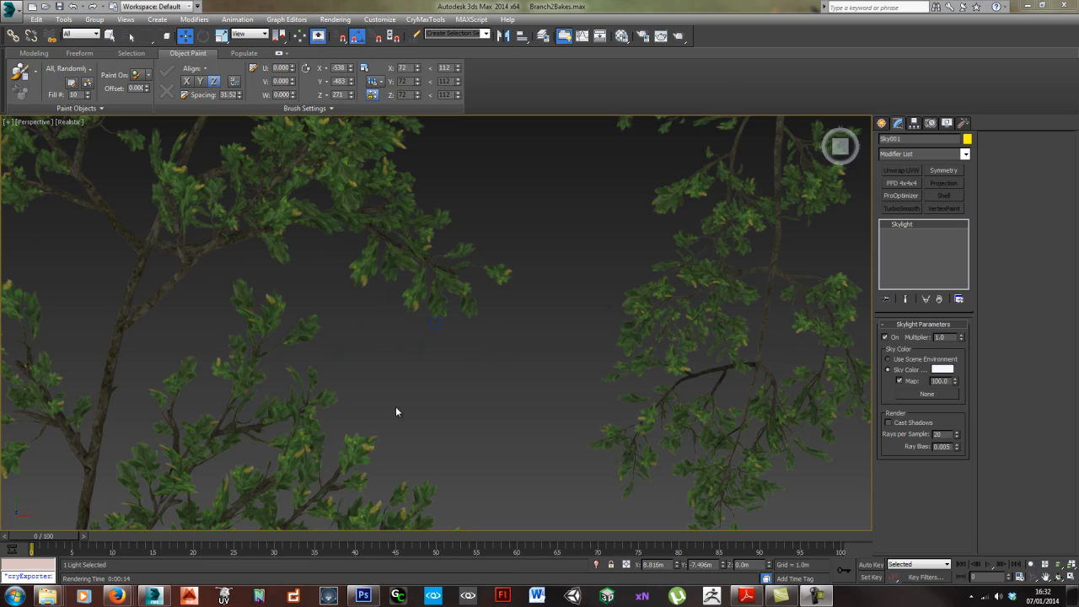
# - Delete the skylight beside the branches
pyautogui.moveTo(415, 403); pyautogui.dragTo(445, 426, button='middle')
pyautogui.scroll(-4, 454, 393)
pyautogui.moveTo(445, 426); pyautogui.dragTo(499, 226, button='middle')
pyautogui.scroll(-3, 552, 360)
pyautogui.keyDown('alt'); pyautogui.moveTo(595, 402); pyautogui.dragTo(578, 349, button='middle'); pyautogui.keyUp('alt')
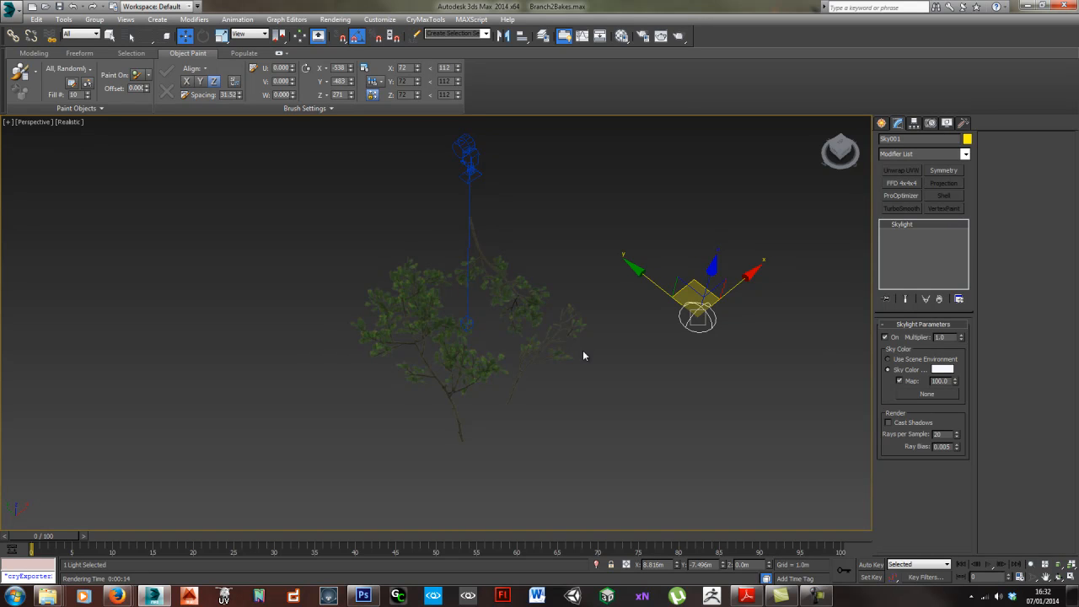
pyautogui.press('Delete')
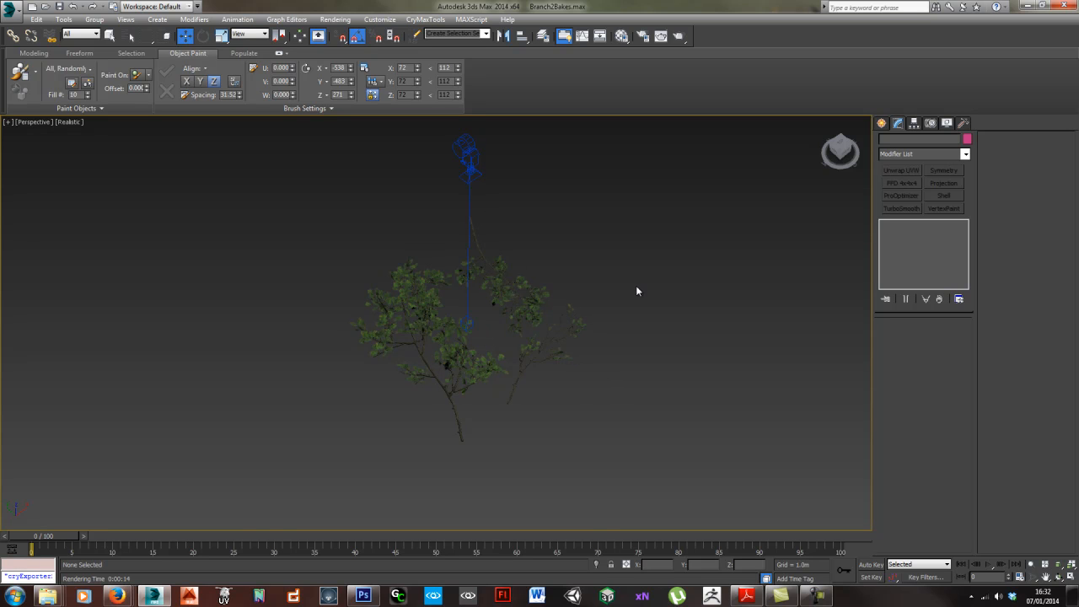
# - Create a standard Free Direct light on the ground beside the branches
pyautogui.click(882, 124)
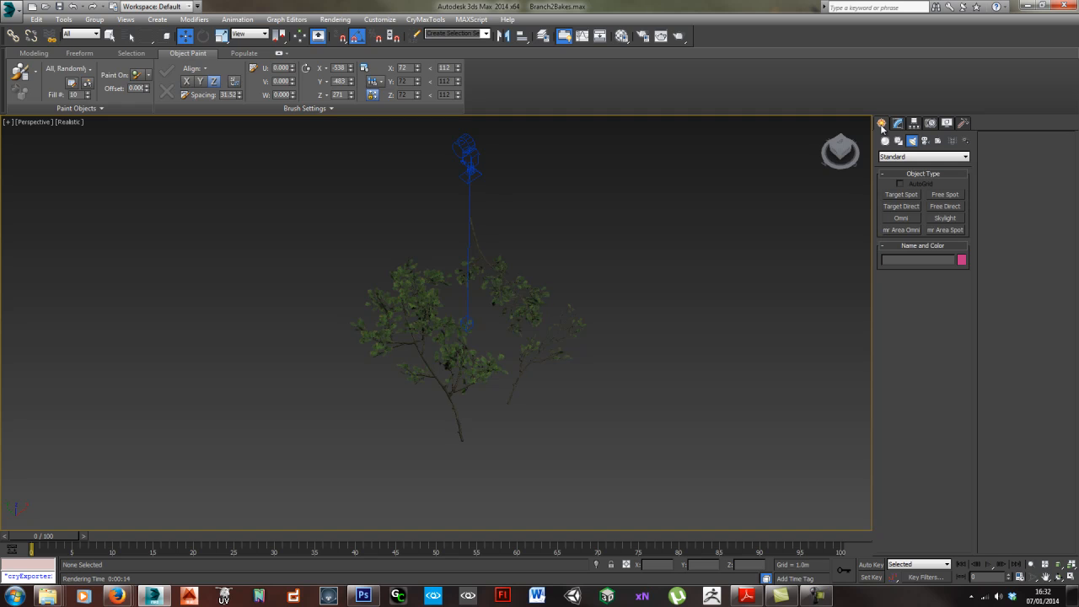
pyautogui.click(901, 207)
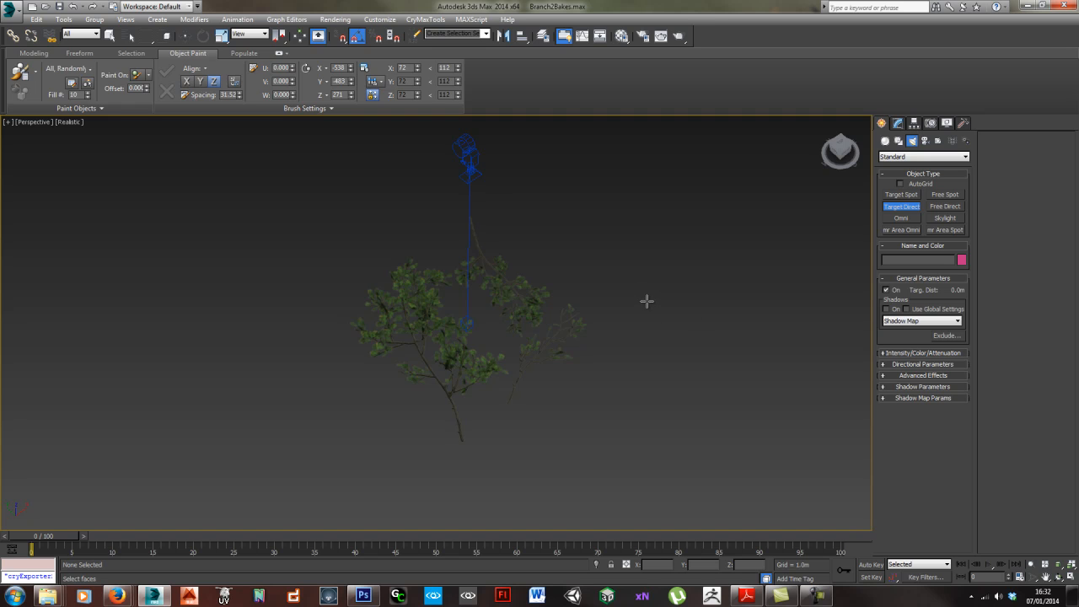
pyautogui.press('w')
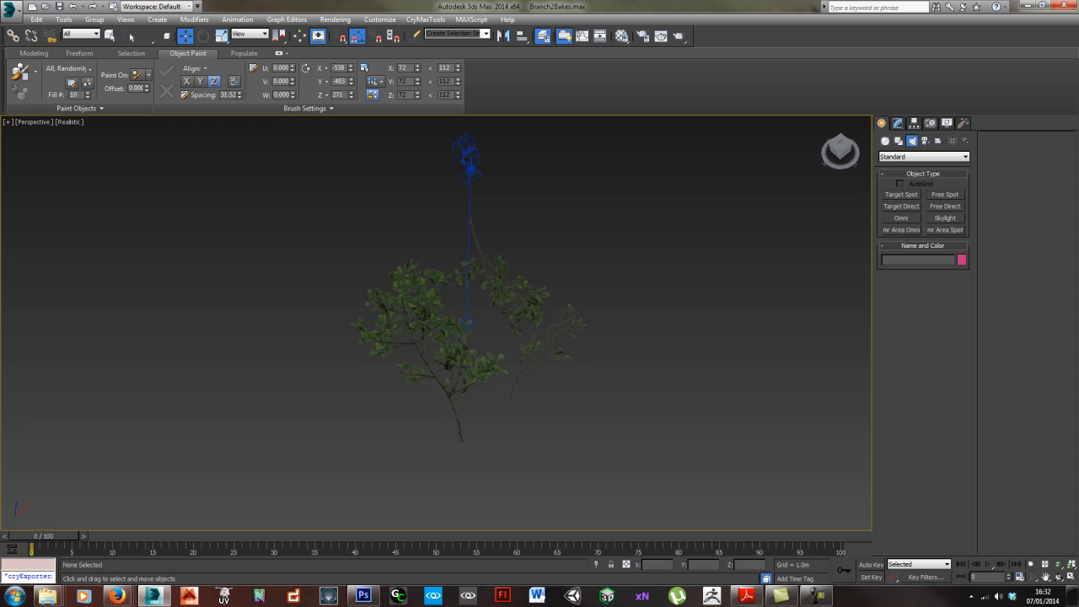
pyautogui.moveTo(716, 324); pyautogui.dragTo(681, 320, button='middle')
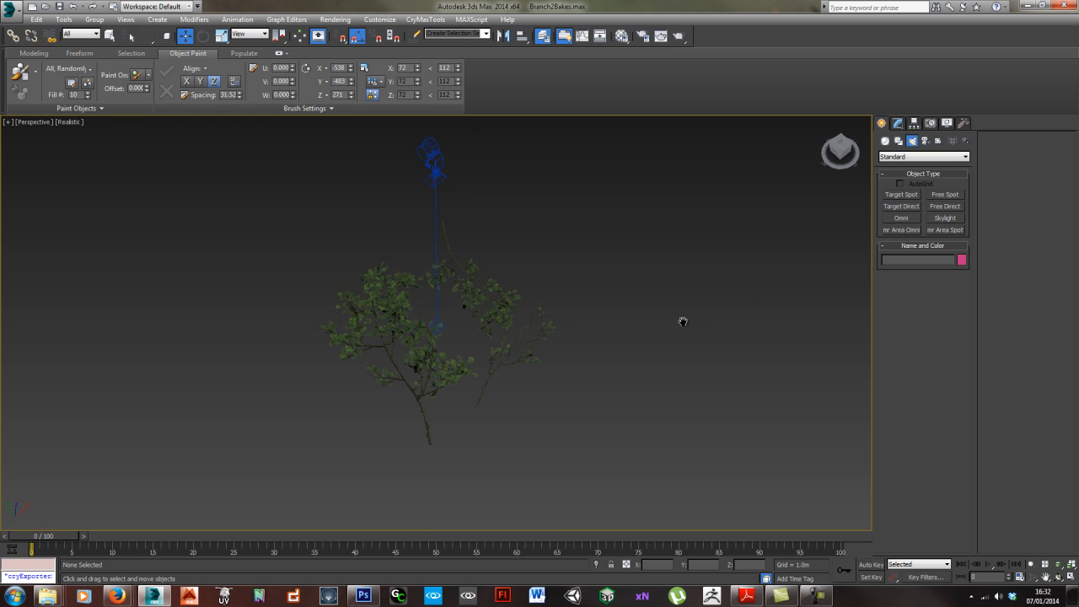
pyautogui.click(943, 208)
pyautogui.click(625, 332)
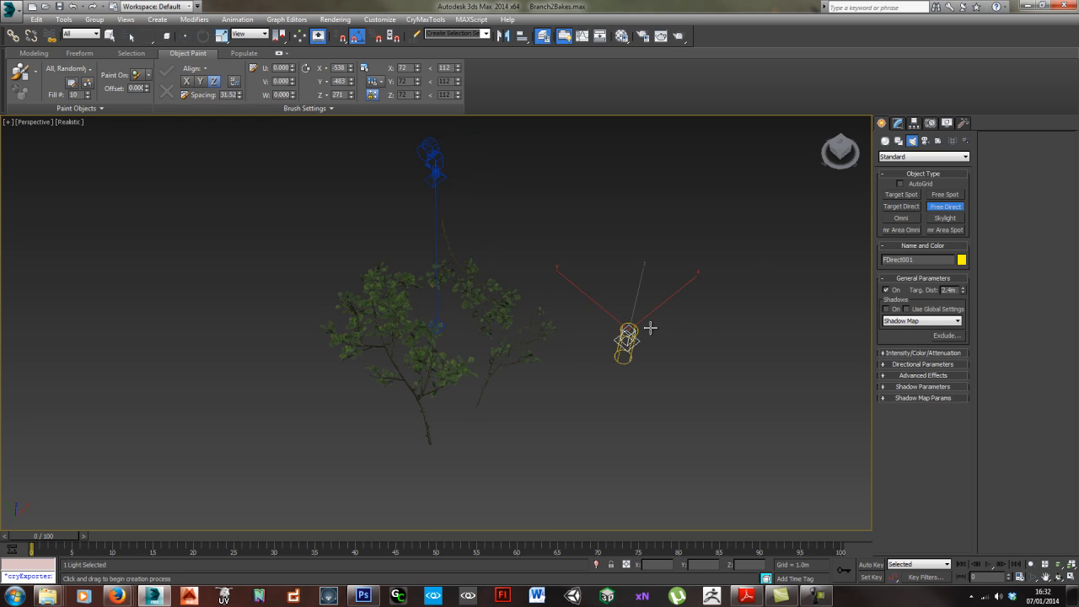
pyautogui.moveTo(620, 366); pyautogui.dragTo(636, 351, button='middle')
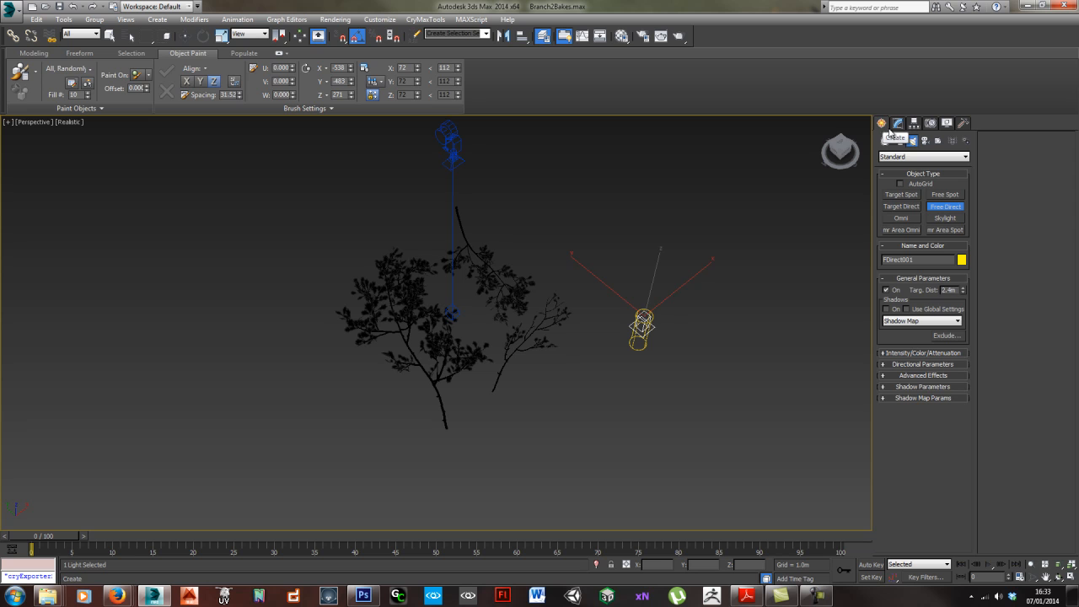
pyautogui.click(910, 157)
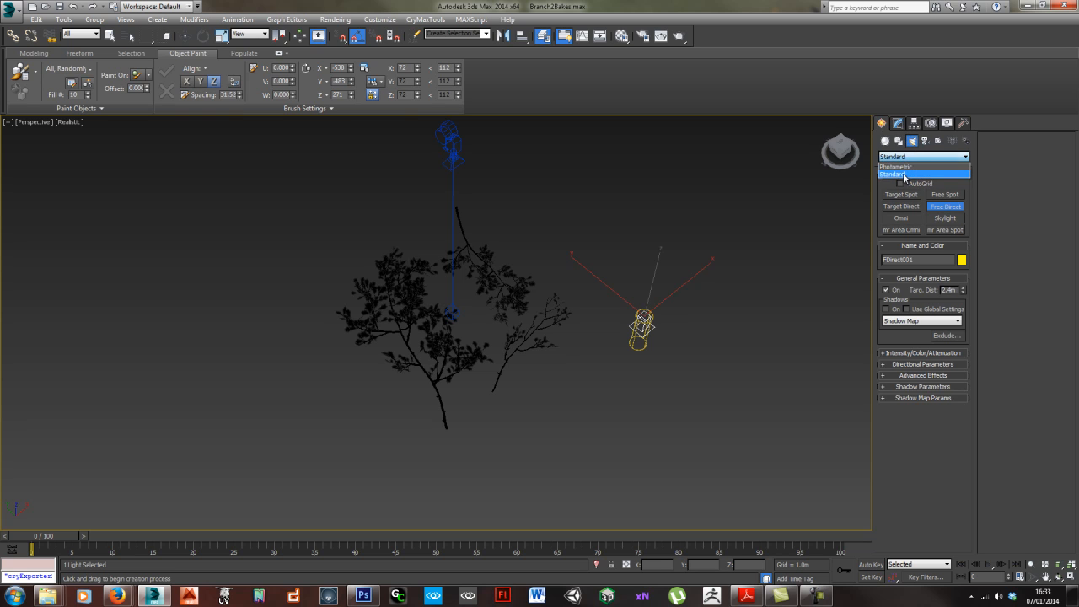
pyautogui.click(904, 175)
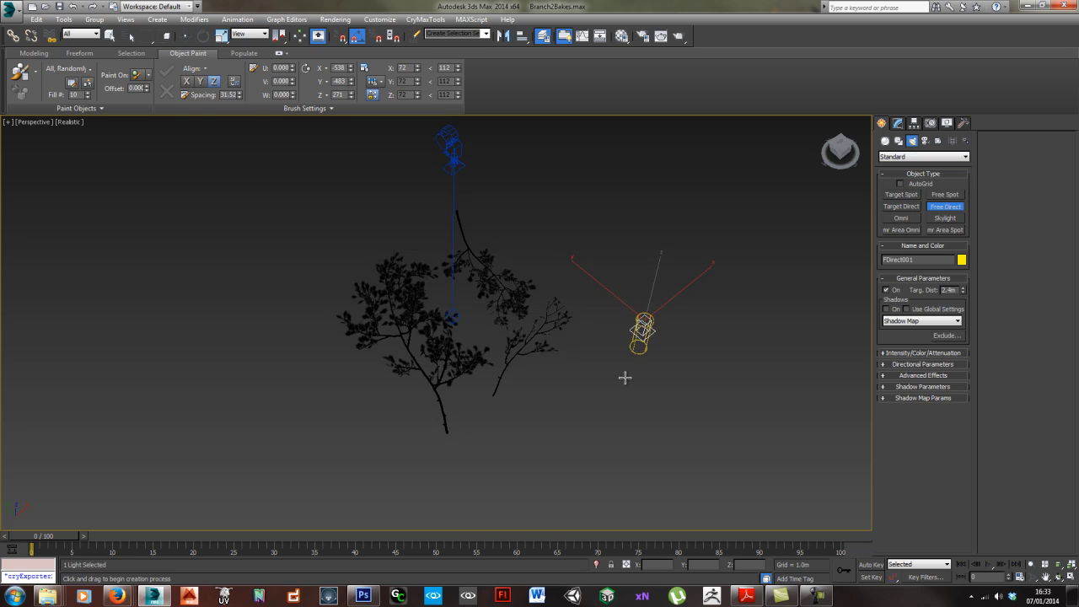
# - Raise the new directional light to a height of about 5 m
pyautogui.scroll(3, 615, 363)
pyautogui.moveTo(669, 344); pyautogui.dragTo(648, 354, button='middle')
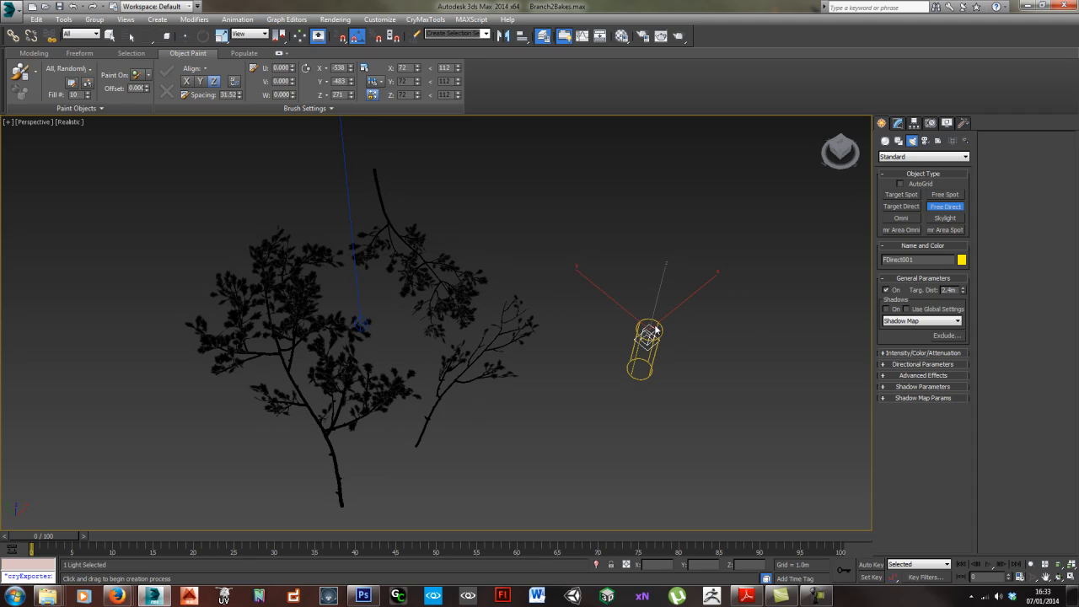
pyautogui.rightClick(657, 318)
pyautogui.moveTo(660, 289); pyautogui.dragTo(679, 187)
pyautogui.moveTo(633, 292); pyautogui.dragTo(544, 361, button='middle')
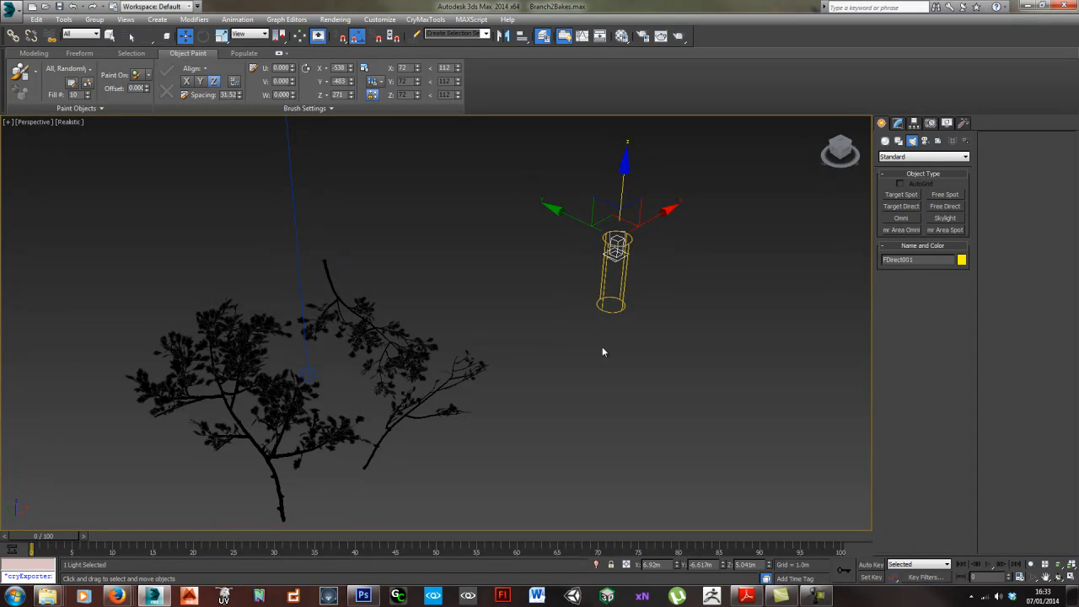
# - Set the directional light's colour to pure blue (red 0, green 0, blue 255)
pyautogui.click(896, 125)
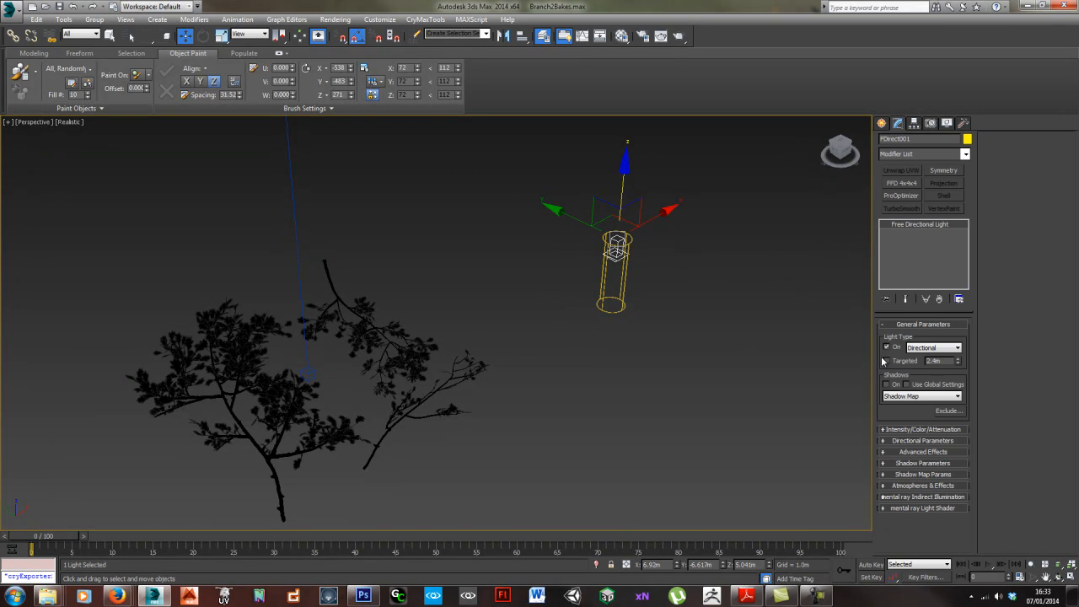
pyautogui.click(918, 430)
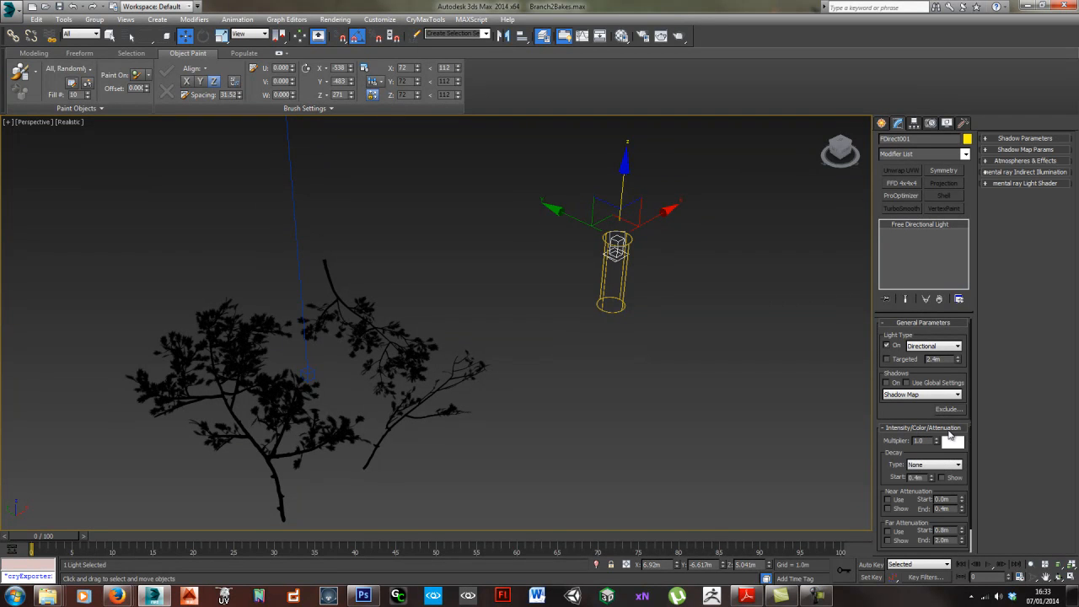
pyautogui.click(951, 442)
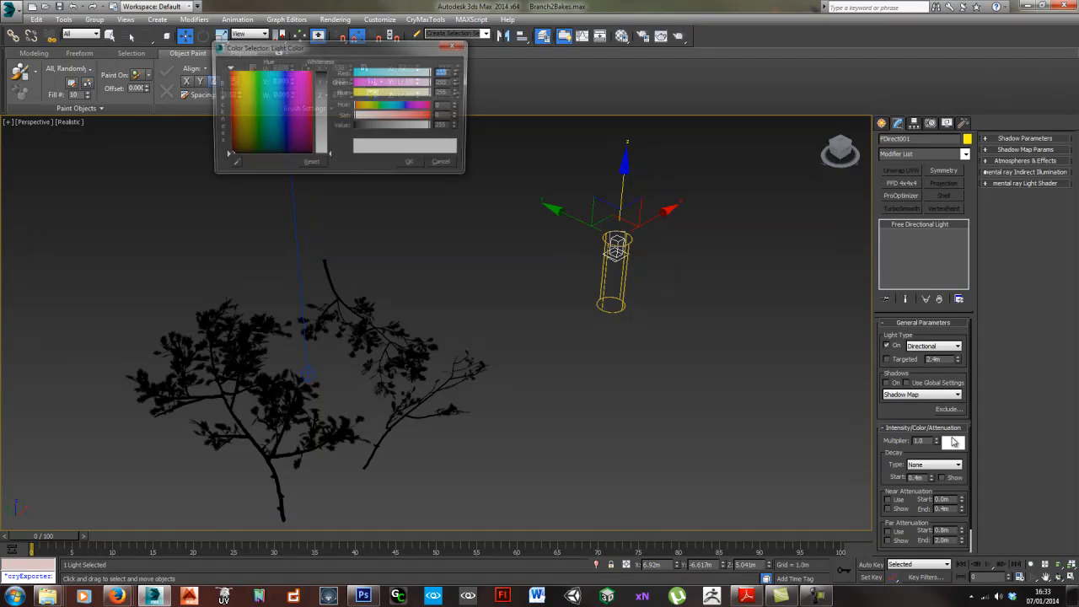
pyautogui.moveTo(361, 94); pyautogui.dragTo(291, 81)
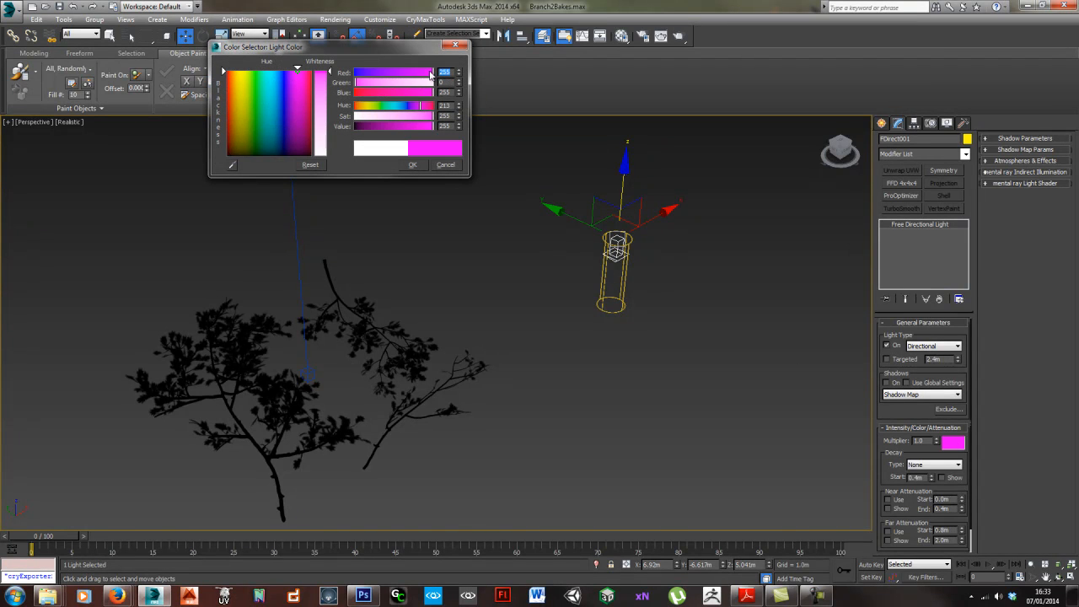
pyautogui.click(284, 72)
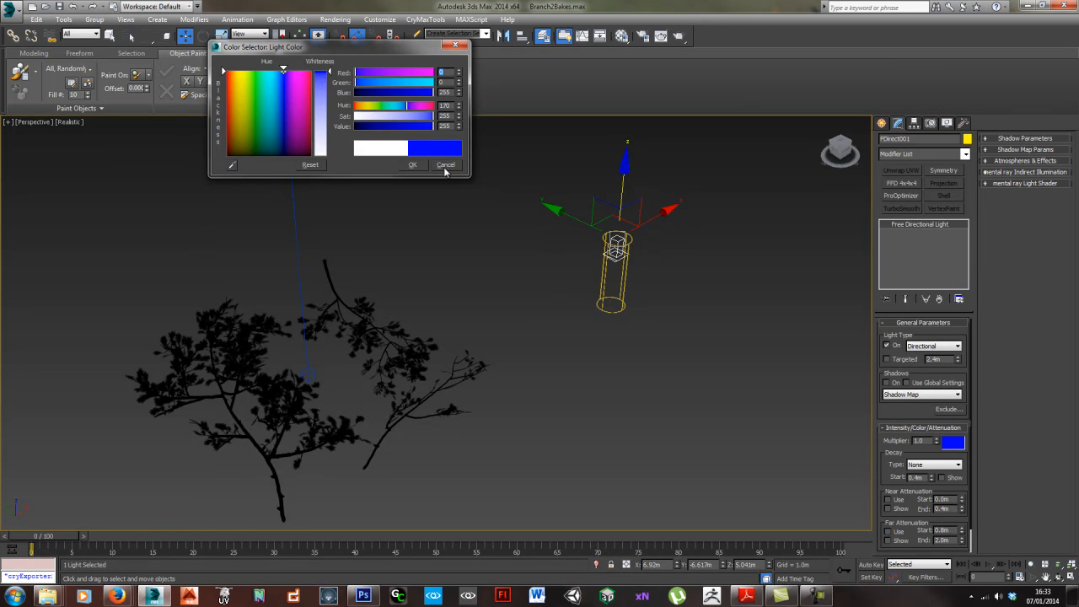
pyautogui.click(412, 165)
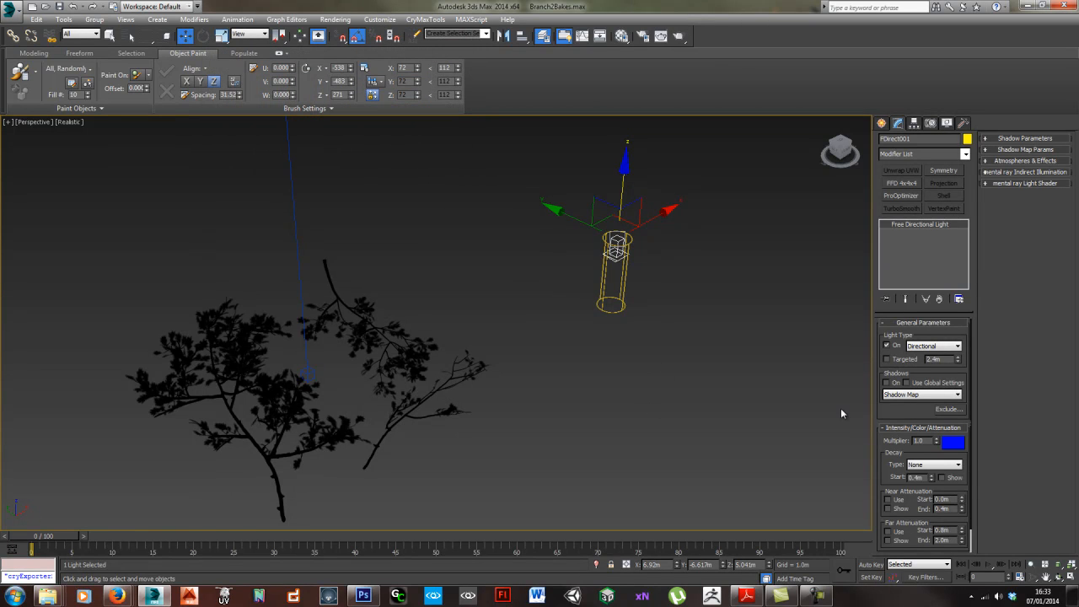
# - Enable Overshoot in the directional light's light cone settings
pyautogui.moveTo(966, 486); pyautogui.dragTo(962, 444)
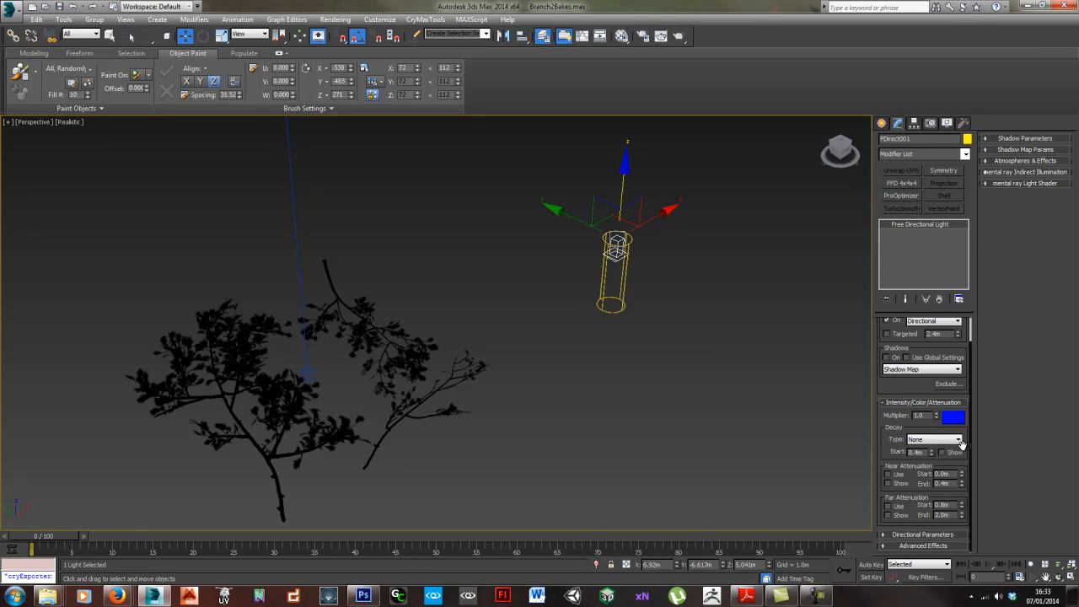
pyautogui.click(938, 535)
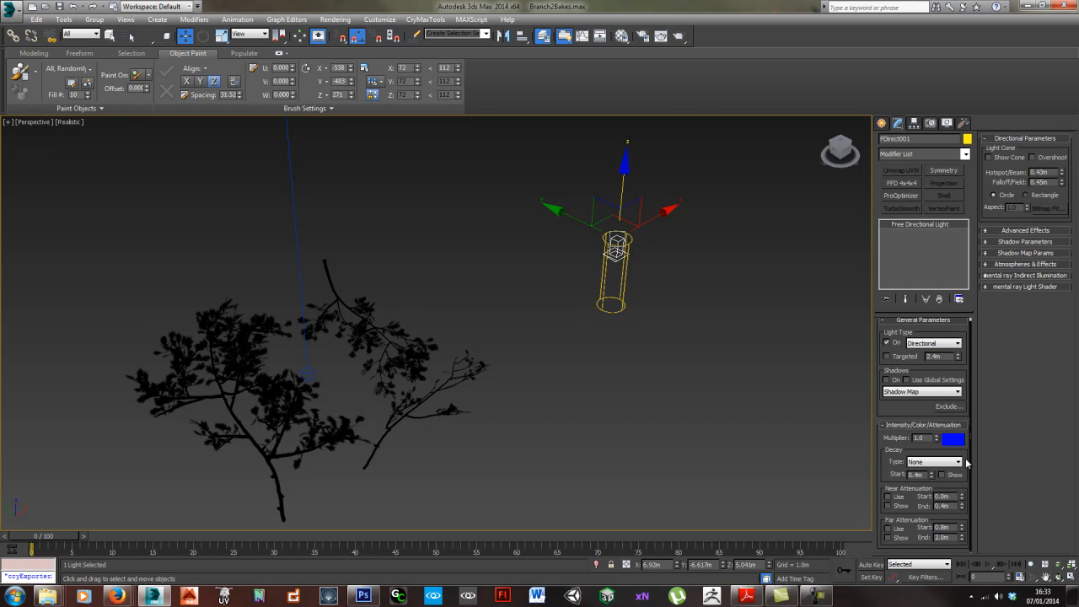
pyautogui.click(1033, 157)
pyautogui.click(1033, 158)
pyautogui.moveTo(607, 361); pyautogui.dragTo(619, 377, button='middle')
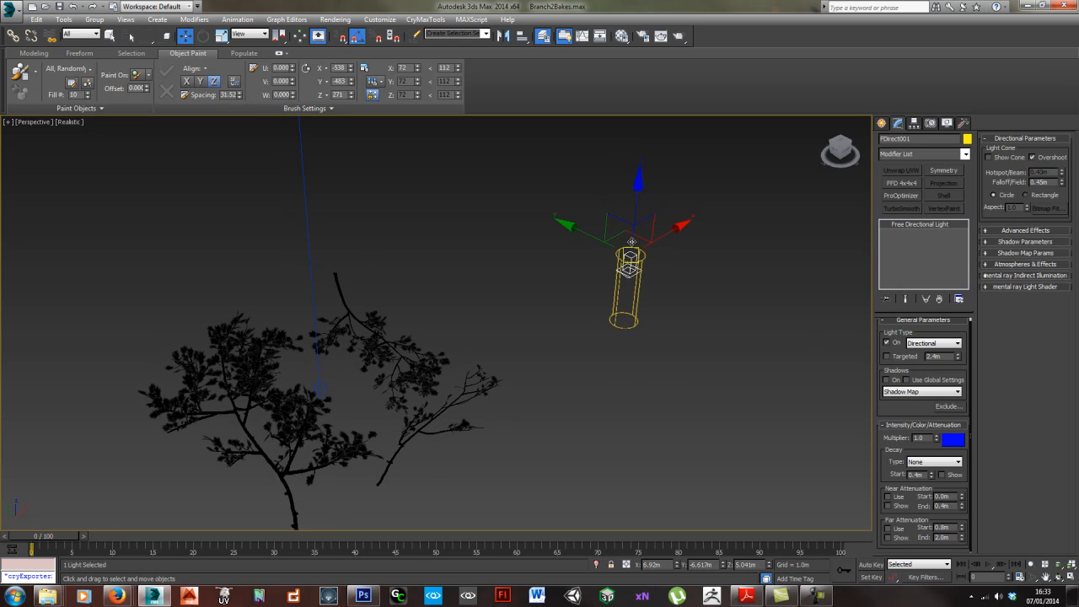
# - Move the directional light over the branches at a height of about 7.5 m and shift it across them along X
pyautogui.moveTo(646, 219); pyautogui.dragTo(347, 154)
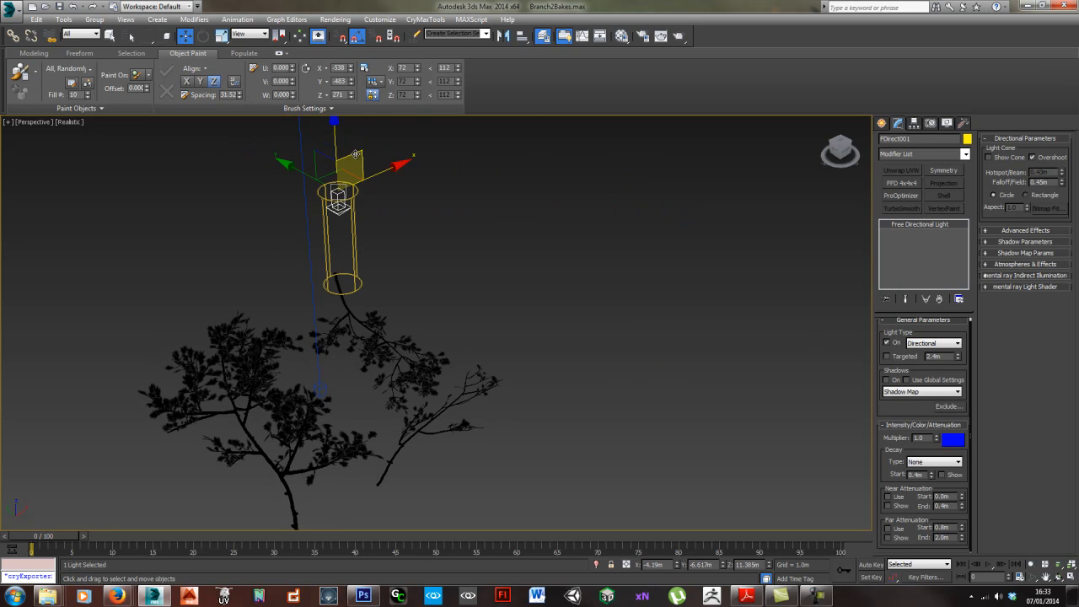
pyautogui.moveTo(418, 364); pyautogui.dragTo(442, 168, button='middle')
pyautogui.moveTo(491, 128); pyautogui.dragTo(331, 291)
pyautogui.keyDown('alt'); pyautogui.moveTo(511, 357); pyautogui.dragTo(426, 369, button='middle'); pyautogui.keyUp('alt')
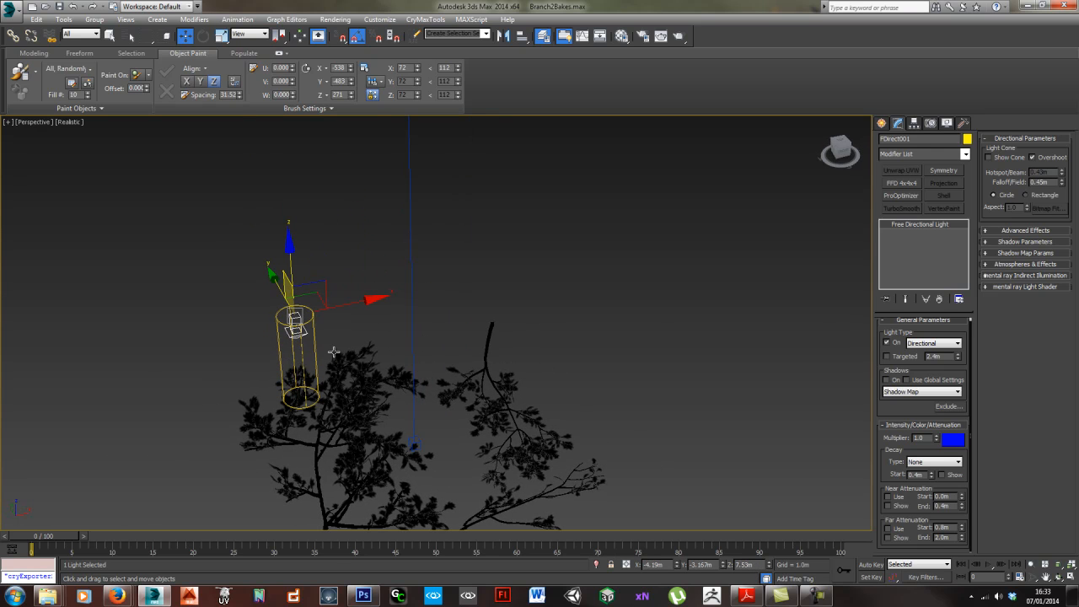
pyautogui.moveTo(359, 298); pyautogui.dragTo(732, 232)
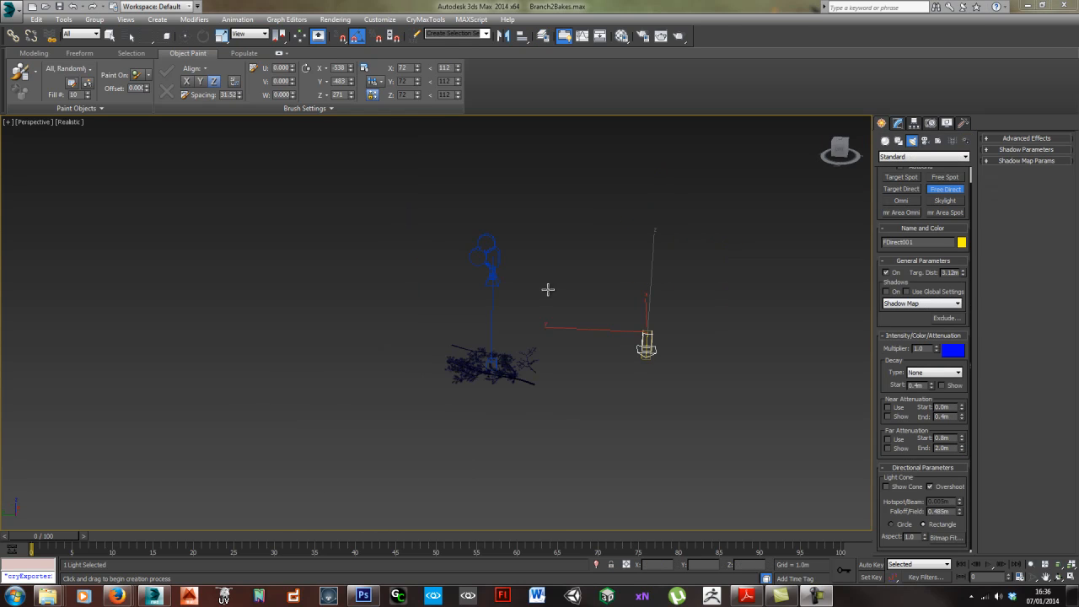
# - Examine the blue lighting on the branches from the side, close up and from above
pyautogui.scroll(3, 597, 364)
pyautogui.moveTo(598, 364); pyautogui.dragTo(581, 343, button='middle')
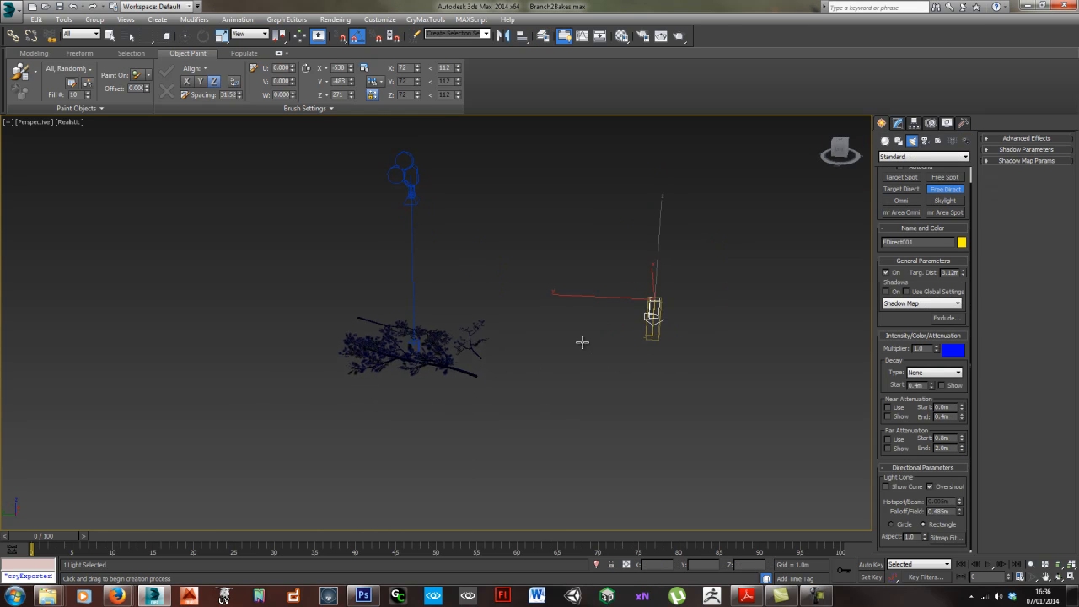
pyautogui.keyDown('alt'); pyautogui.moveTo(515, 356); pyautogui.dragTo(509, 366, button='middle'); pyautogui.keyUp('alt')
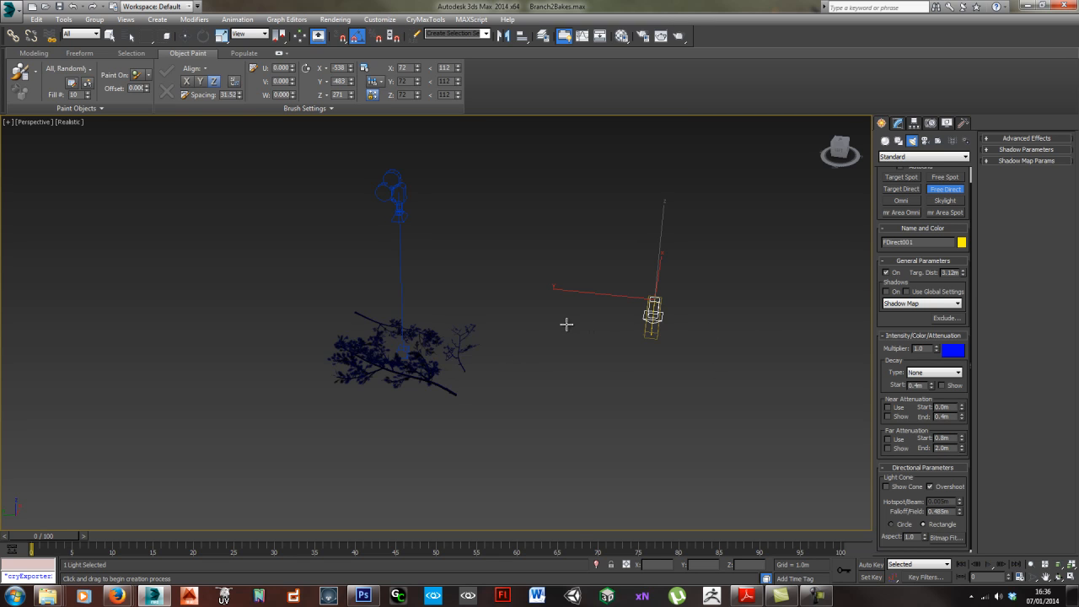
pyautogui.moveTo(566, 325); pyautogui.dragTo(587, 328, button='middle')
pyautogui.moveTo(521, 329); pyautogui.dragTo(510, 353, button='middle')
pyautogui.scroll(5, 492, 360)
pyautogui.scroll(-5, 527, 355)
pyautogui.keyDown('alt'); pyautogui.moveTo(683, 296); pyautogui.dragTo(552, 366, button='middle'); pyautogui.keyUp('alt')
pyautogui.keyDown('alt'); pyautogui.moveTo(456, 275); pyautogui.dragTo(616, 355, button='middle'); pyautogui.keyUp('alt')
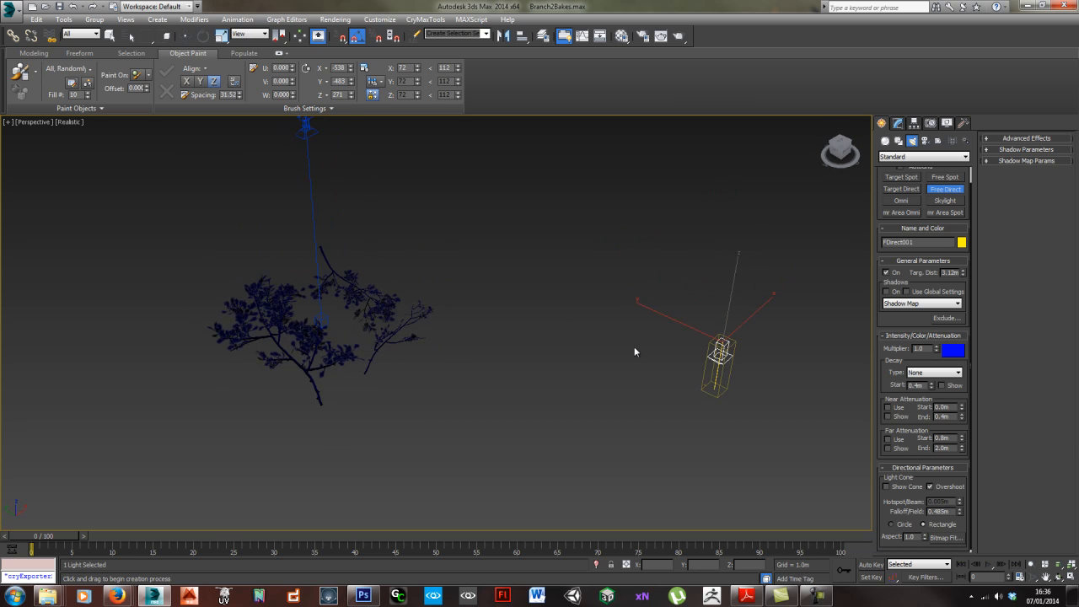
# - Clone the blue directional light and rotate the copy 90° about X and 90° about Z so it points sideways at the branches
pyautogui.rightClick(634, 351)
pyautogui.press('e')
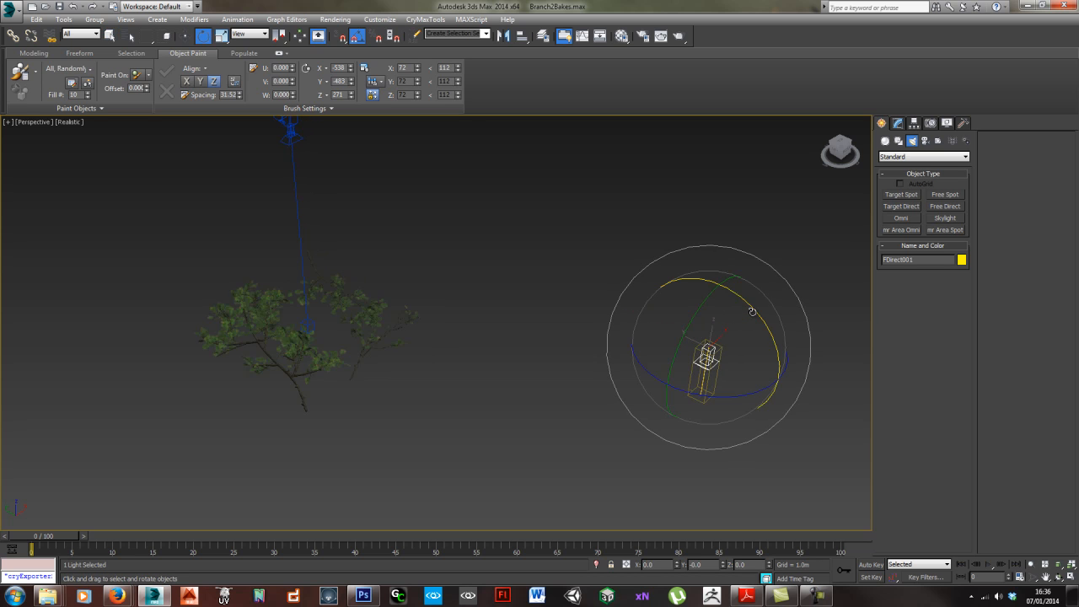
pyautogui.keyDown('shift'); pyautogui.moveTo(770, 328); pyautogui.dragTo(786, 356); pyautogui.keyUp('shift')
pyautogui.click(544, 346)
pyautogui.moveTo(701, 395)
pyautogui.mouseDown()
pyautogui.moveTo(764, 392)
pyautogui.moveTo(750, 394)
pyautogui.mouseUp()
# - Move the sideways copy of the light away from the original downward light
pyautogui.press('w')
pyautogui.moveTo(692, 321); pyautogui.dragTo(567, 195)
pyautogui.keyDown('alt'); pyautogui.moveTo(631, 362); pyautogui.dragTo(607, 332, button='middle'); pyautogui.keyUp('alt')
# - Move the original downward-pointing blue light so it sits above the branches
pyautogui.click(596, 303)
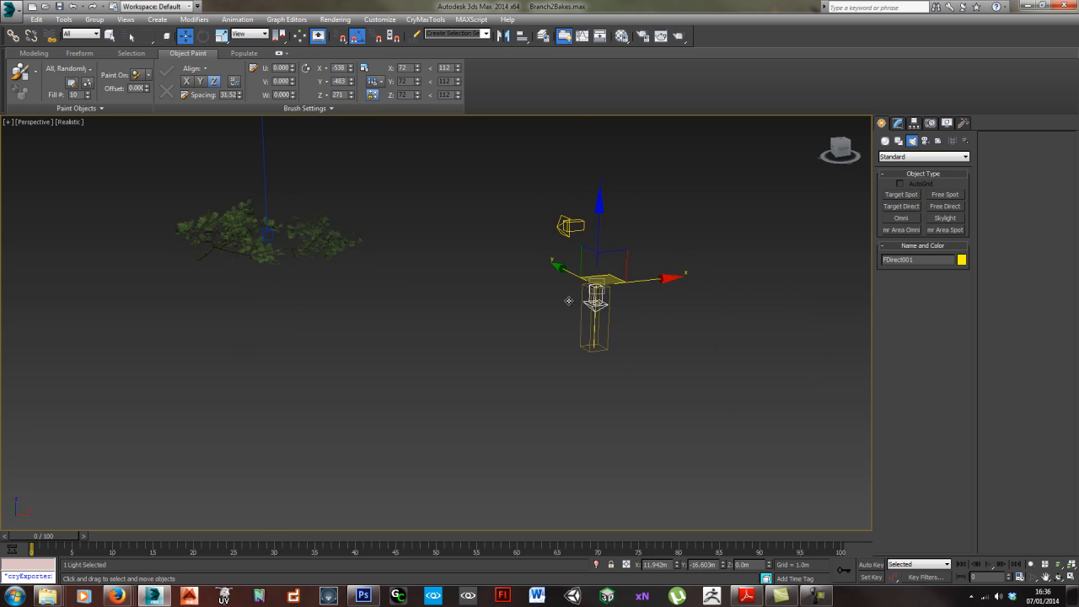
pyautogui.moveTo(570, 258); pyautogui.dragTo(588, 296, button='middle')
pyautogui.moveTo(637, 300); pyautogui.dragTo(414, 109)
pyautogui.keyDown('alt'); pyautogui.moveTo(415, 127); pyautogui.dragTo(382, 268, button='middle'); pyautogui.keyUp('alt')
pyautogui.scroll(-2, 382, 268)
pyautogui.moveTo(339, 219); pyautogui.dragTo(187, 221)
# - Line up the sideways light with the branches at about X 17.9 m, Y -1.36 m
pyautogui.keyDown('alt'); pyautogui.moveTo(265, 265); pyautogui.dragTo(290, 295, button='middle'); pyautogui.keyUp('alt')
pyautogui.keyDown('alt'); pyautogui.moveTo(258, 233); pyautogui.dragTo(238, 337, button='middle'); pyautogui.keyUp('alt')
pyautogui.keyDown('alt'); pyautogui.moveTo(246, 151); pyautogui.dragTo(447, 240, button='middle'); pyautogui.keyUp('alt')
pyautogui.click(430, 247)
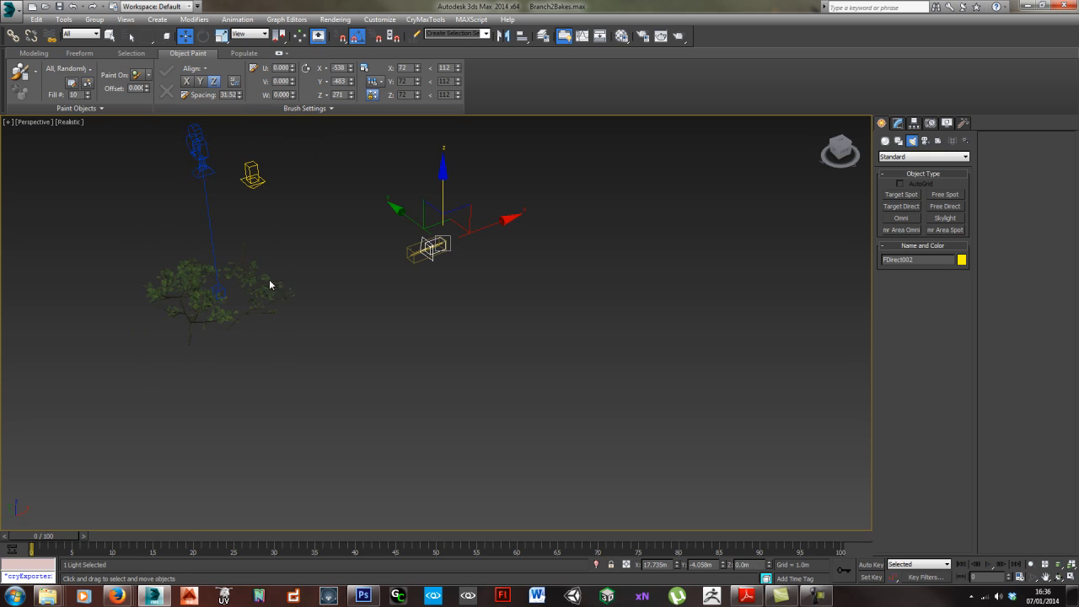
pyautogui.keyDown('alt'); pyautogui.moveTo(270, 284); pyautogui.dragTo(318, 307, button='middle'); pyautogui.keyUp('alt')
pyautogui.moveTo(396, 267); pyautogui.dragTo(532, 271, button='middle')
pyautogui.moveTo(494, 266); pyautogui.dragTo(491, 234)
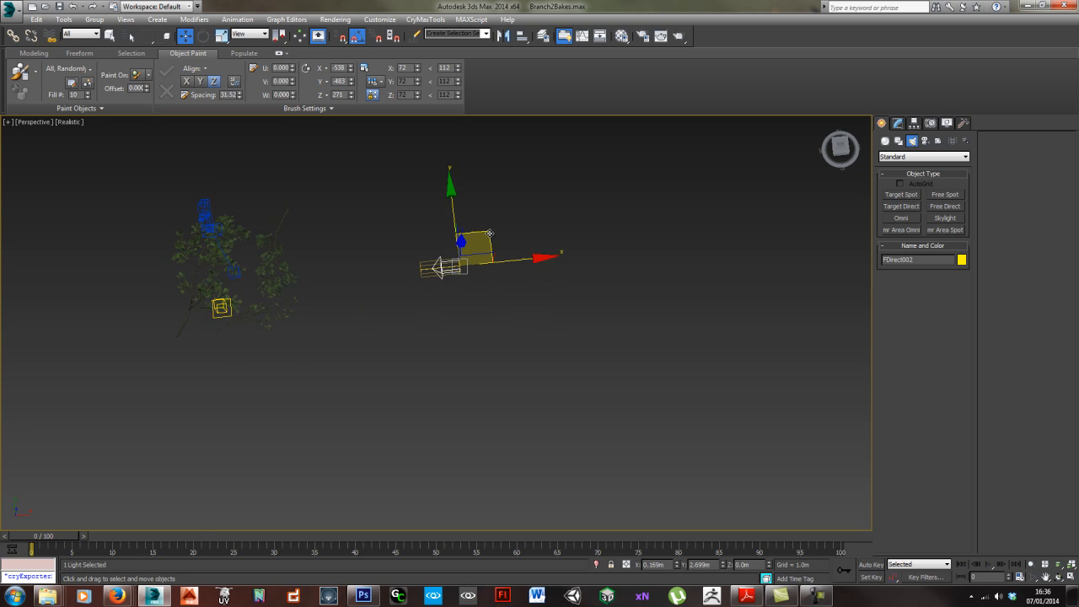
# - Change the sideways light's colour to green
pyautogui.click(900, 124)
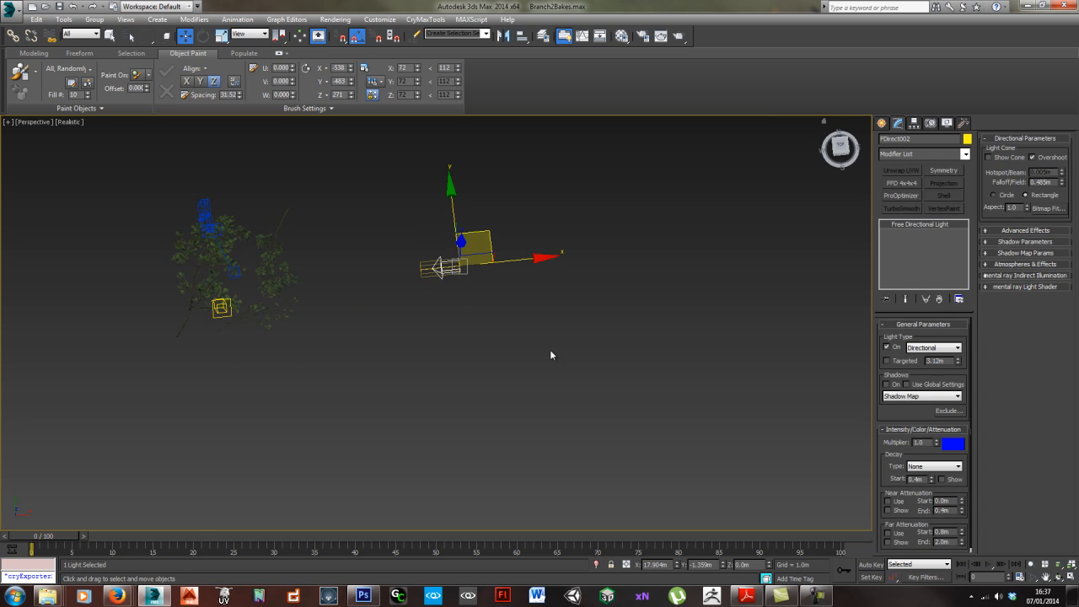
pyautogui.click(952, 445)
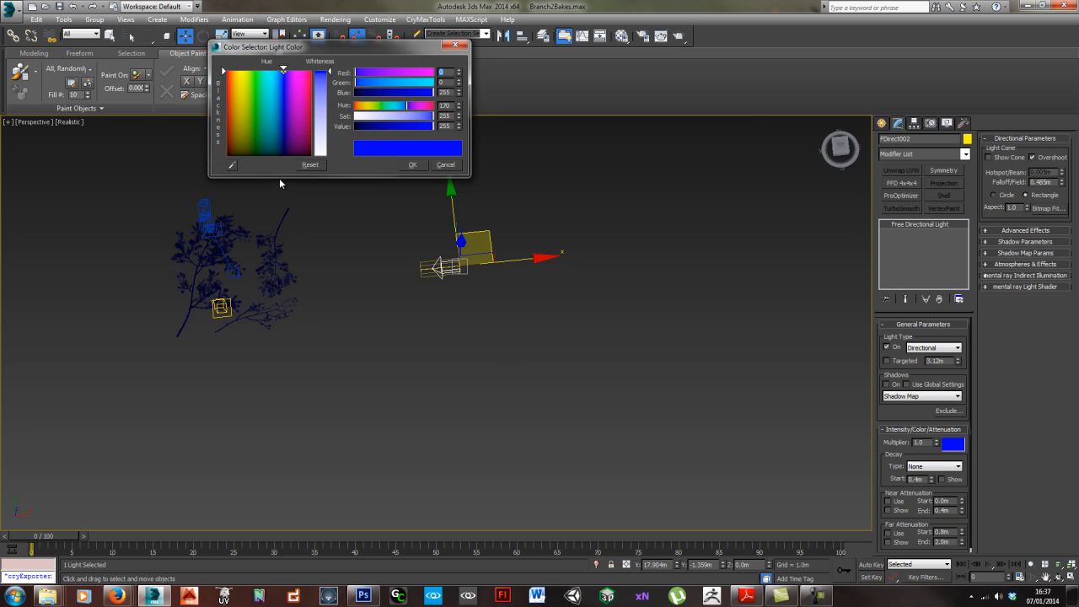
pyautogui.moveTo(428, 93); pyautogui.dragTo(278, 90)
pyautogui.moveTo(367, 81); pyautogui.dragTo(469, 100)
pyautogui.click(411, 166)
# - Clone the green directional light, offsetting the copy about -10 m in both X and Y
pyautogui.moveTo(321, 279); pyautogui.dragTo(372, 303, button='middle')
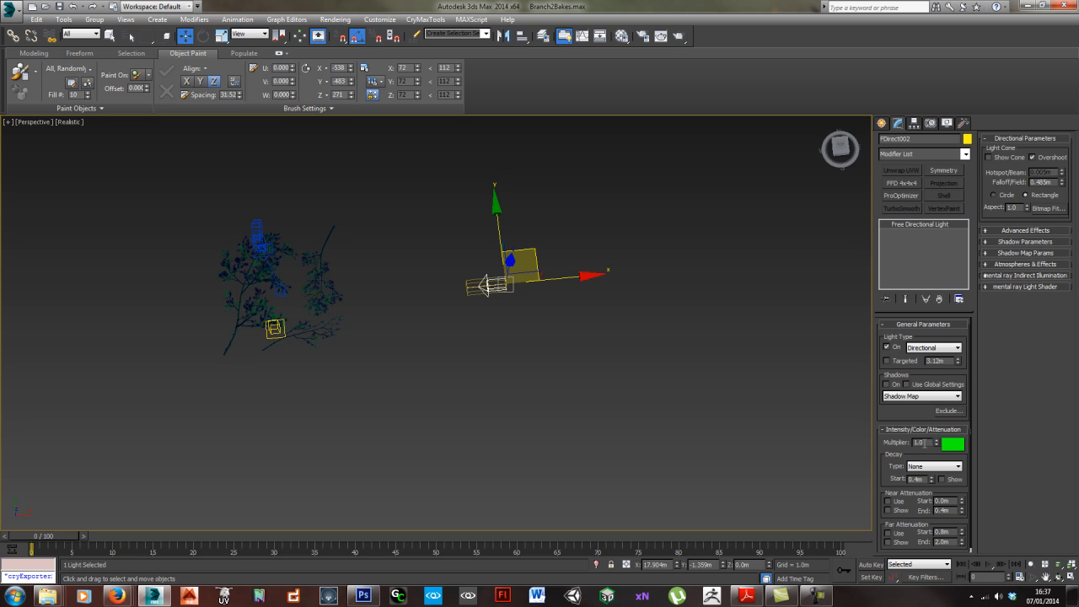
pyautogui.moveTo(390, 262); pyautogui.dragTo(422, 277, button='middle')
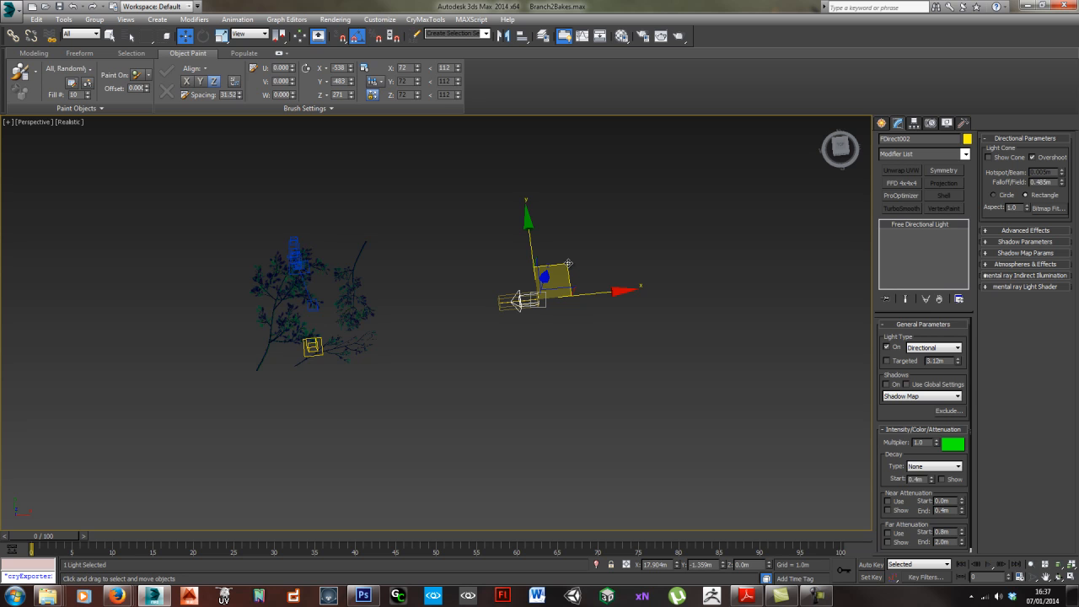
pyautogui.keyDown('shift'); pyautogui.moveTo(569, 264); pyautogui.dragTo(455, 408); pyautogui.keyUp('shift')
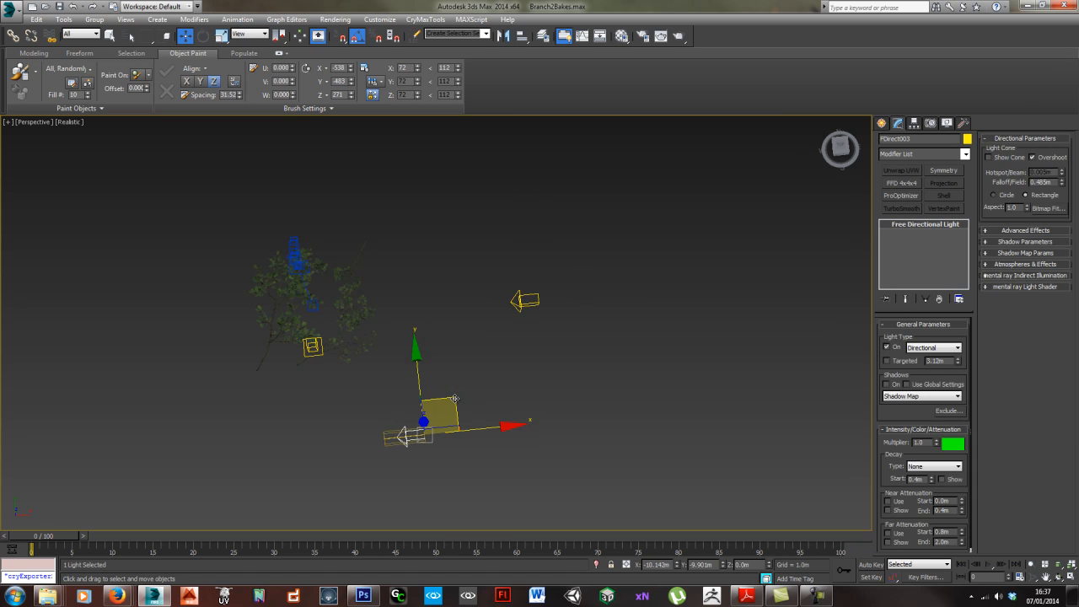
pyautogui.click(542, 345)
# - Rotate the cloned green light 90° to aim at the branches along Y and place it at about X 1.09 m, Y -17.67 m
pyautogui.moveTo(479, 375)
pyautogui.mouseDown(button='middle')
pyautogui.moveTo(549, 366)
pyautogui.moveTo(551, 337)
pyautogui.mouseUp(button='middle')
pyautogui.press('e')
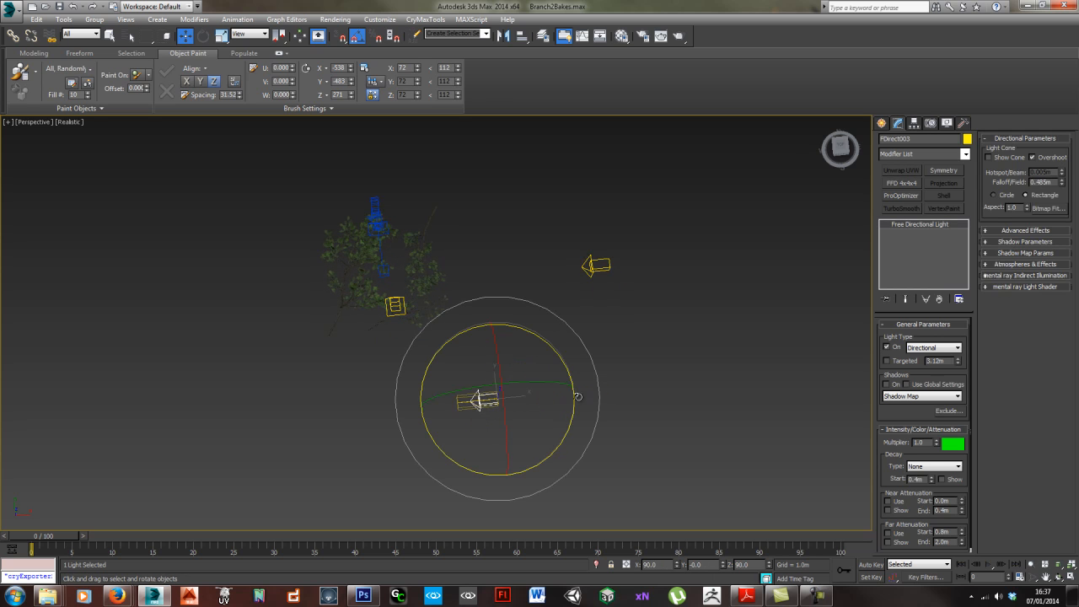
pyautogui.moveTo(559, 449); pyautogui.dragTo(505, 469)
pyautogui.press('w')
pyautogui.moveTo(518, 385); pyautogui.dragTo(437, 480)
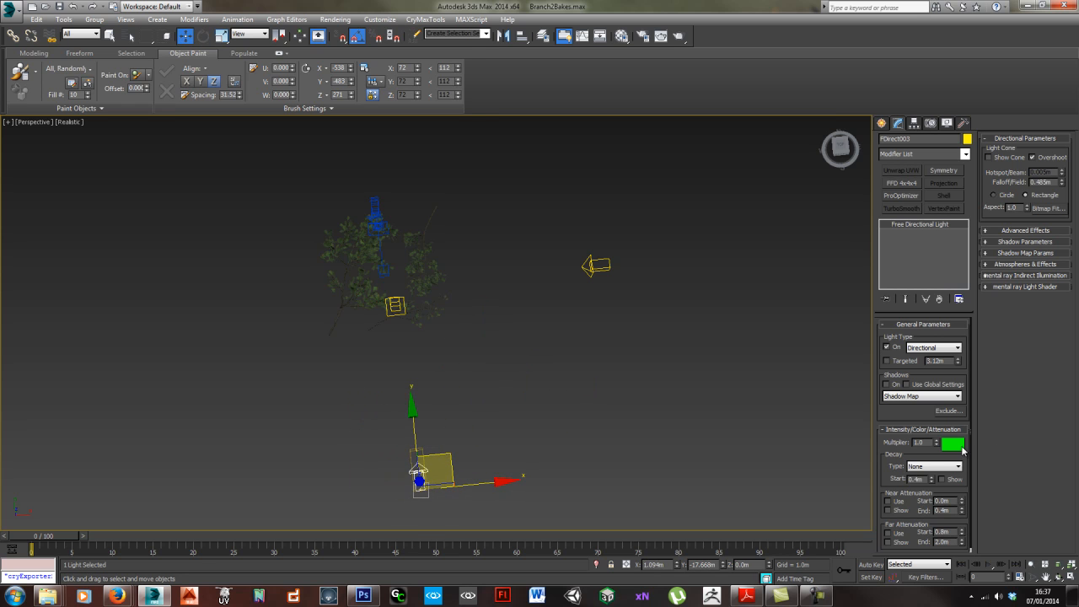
# - Change the rotated light's colour to pure red (255, 0, 0)
pyautogui.click(961, 447)
pyautogui.moveTo(401, 83); pyautogui.dragTo(447, 73)
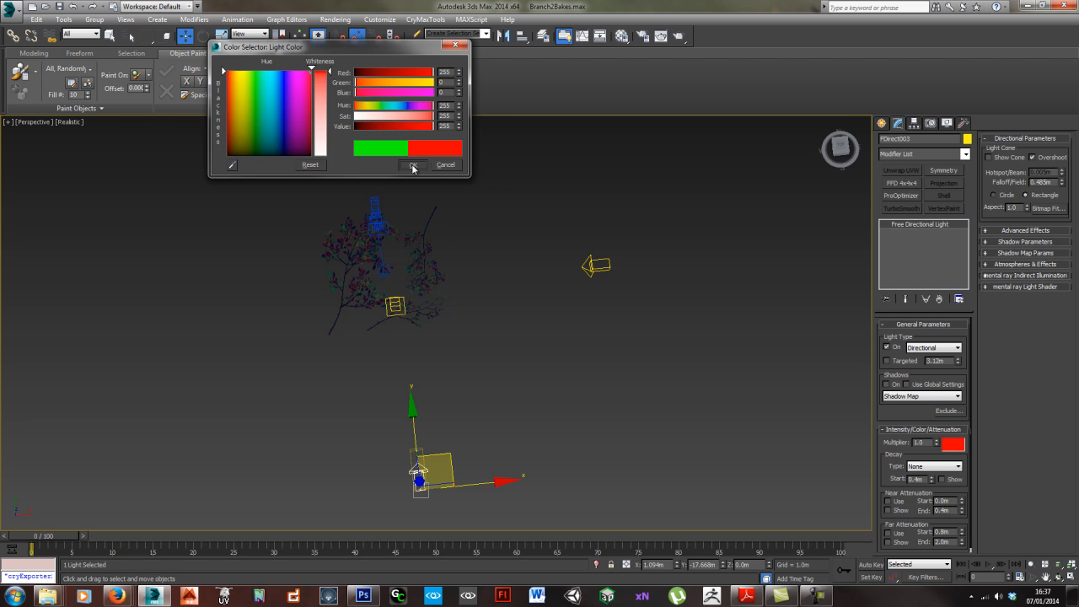
pyautogui.click(412, 165)
# - Clone the red light as a copy rotated 180° and place it on the branches' opposite side at about Y 17.59 m
pyautogui.scroll(8, 455, 324)
pyautogui.moveTo(335, 386); pyautogui.dragTo(418, 341, button='middle')
pyautogui.scroll(3, 403, 356)
pyautogui.scroll(-10, 532, 366)
pyautogui.moveTo(535, 376); pyautogui.dragTo(453, 413, button='middle')
pyautogui.moveTo(453, 485); pyautogui.dragTo(490, 426, button='middle')
pyautogui.press('e')
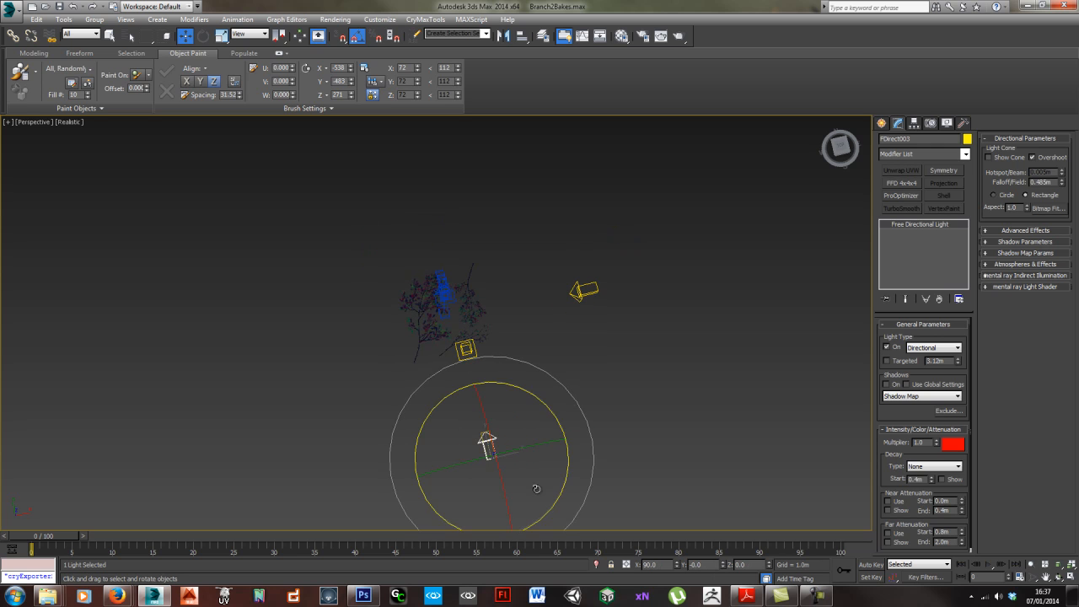
pyautogui.moveTo(573, 426)
pyautogui.mouseDown()
pyautogui.moveTo(582, 384)
pyautogui.moveTo(577, 397)
pyautogui.mouseUp()
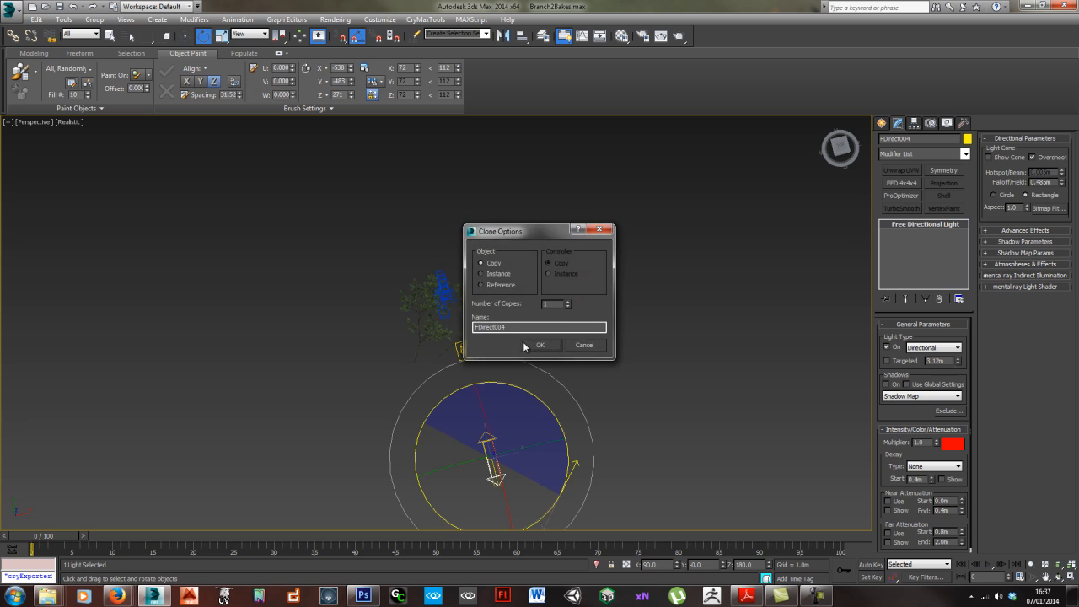
pyautogui.click(527, 346)
pyautogui.press('w')
pyautogui.moveTo(490, 424)
pyautogui.mouseDown()
pyautogui.moveTo(470, 349)
pyautogui.moveTo(344, 137)
pyautogui.mouseUp()
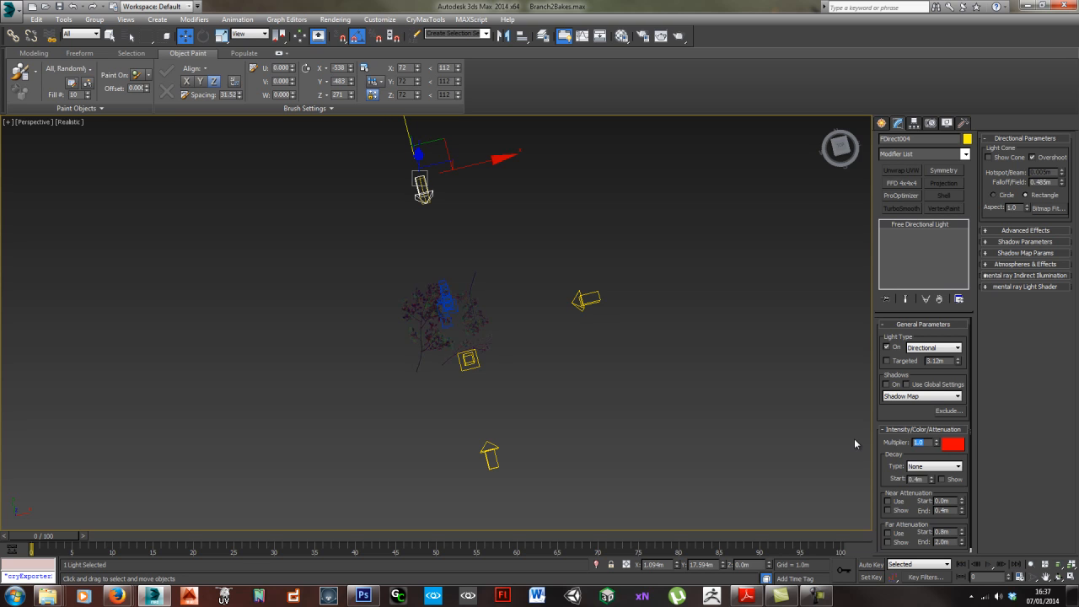
# - Change the copied red light's multiplier and set the original red light's multiplier to 0.5
pyautogui.write('4')
pyautogui.write('5')
pyautogui.press('Return')
pyautogui.click(489, 447)
pyautogui.moveTo(930, 442); pyautogui.dragTo(824, 447)
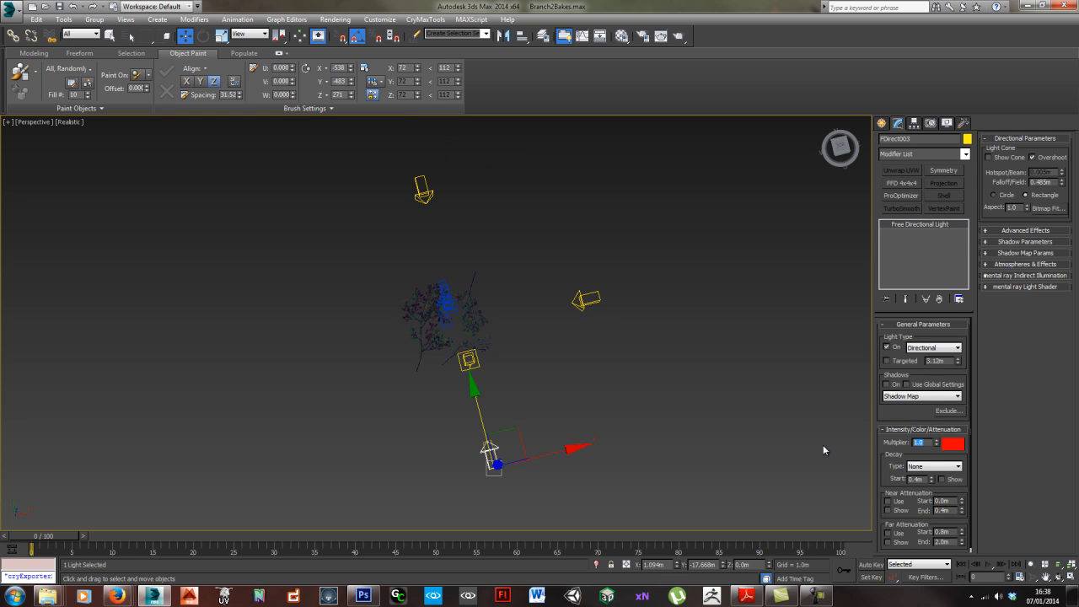
pyautogui.write('0.5')
pyautogui.press('Return')
# - Set the green light's multiplier to 0.5 and clone it as a copy along X to about -25.1 m, across the branches
pyautogui.click(587, 299)
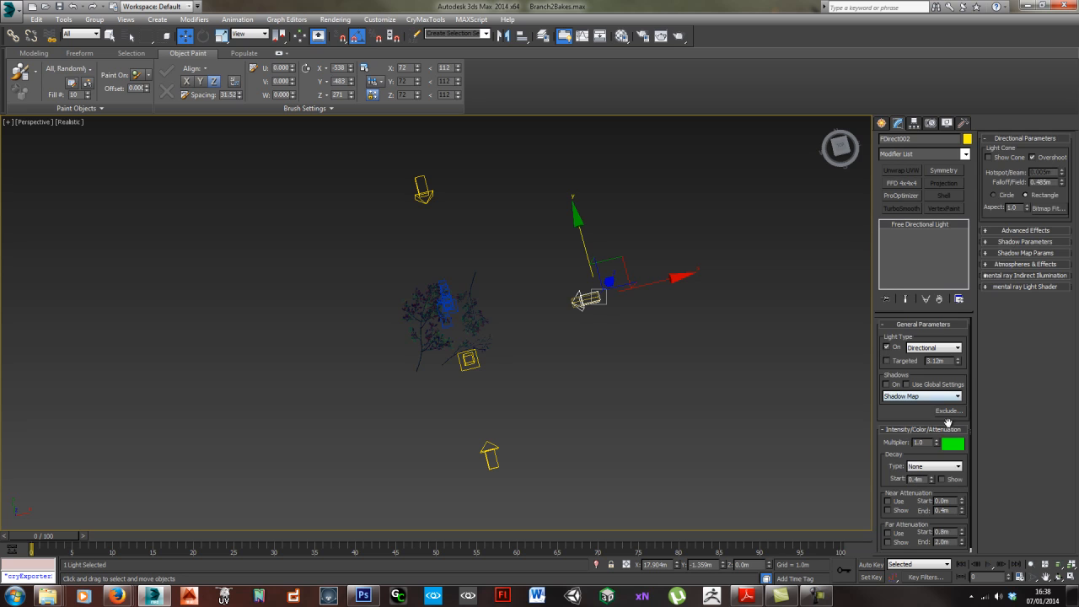
pyautogui.moveTo(925, 442); pyautogui.dragTo(817, 441)
pyautogui.write('0.5')
pyautogui.press('Return')
pyautogui.moveTo(661, 282)
pyautogui.keyDown('shift'); pyautogui.mouseDown()
pyautogui.moveTo(379, 336)
pyautogui.moveTo(300, 365)
pyautogui.mouseUp(); pyautogui.keyUp('shift')
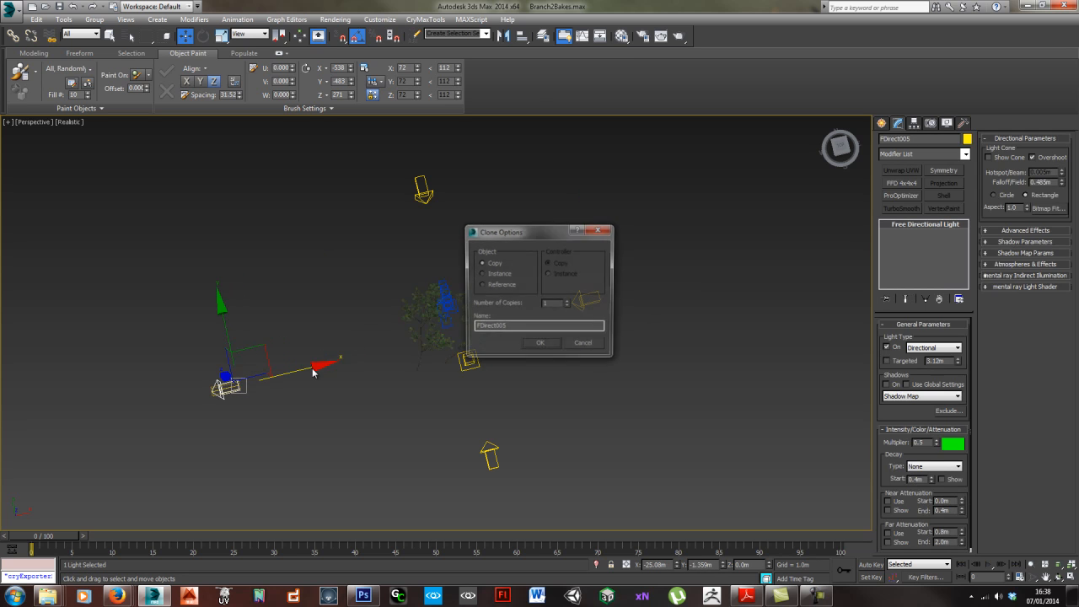
pyautogui.click(547, 345)
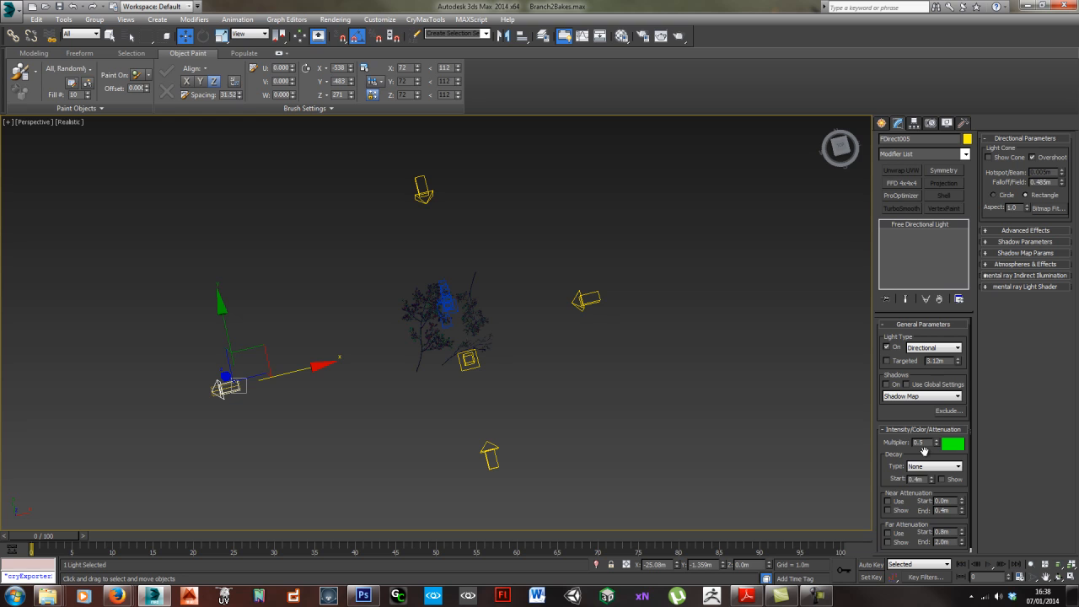
# - Set the green copy's multiplier to -0.5 and rotate it 180° so it faces the branches
pyautogui.write('4')
pyautogui.press('Return')
pyautogui.moveTo(258, 416); pyautogui.dragTo(279, 434, button='middle')
pyautogui.press('e')
pyautogui.moveTo(320, 429); pyautogui.dragTo(451, 372)
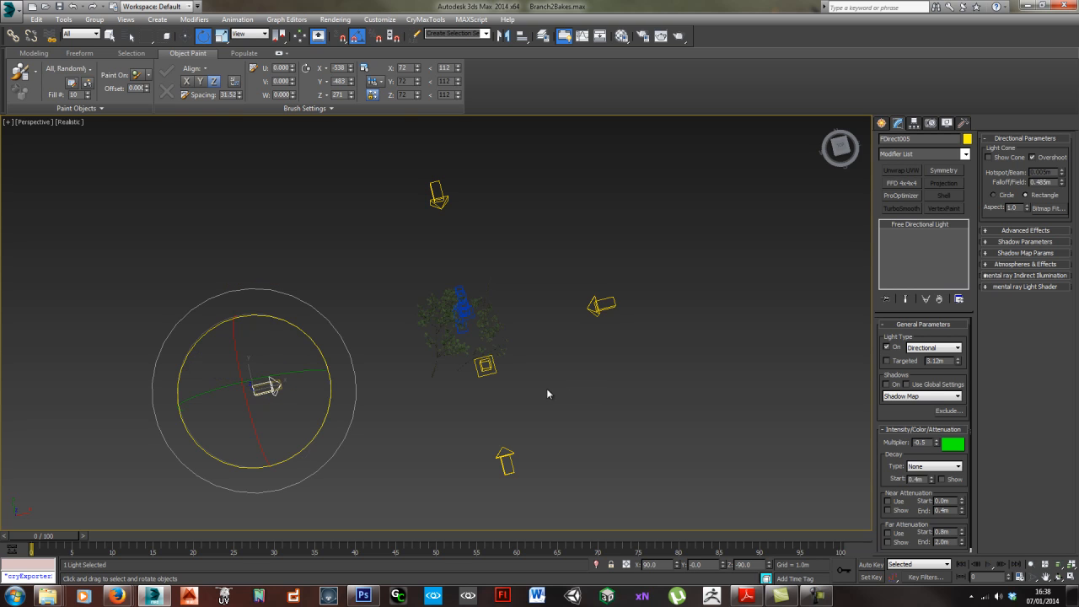
# - Examine the blue overhead light's settings and how the coloured lights surround and shade the branches
pyautogui.keyDown('alt'); pyautogui.moveTo(332, 428); pyautogui.dragTo(426, 417, button='middle'); pyautogui.keyUp('alt')
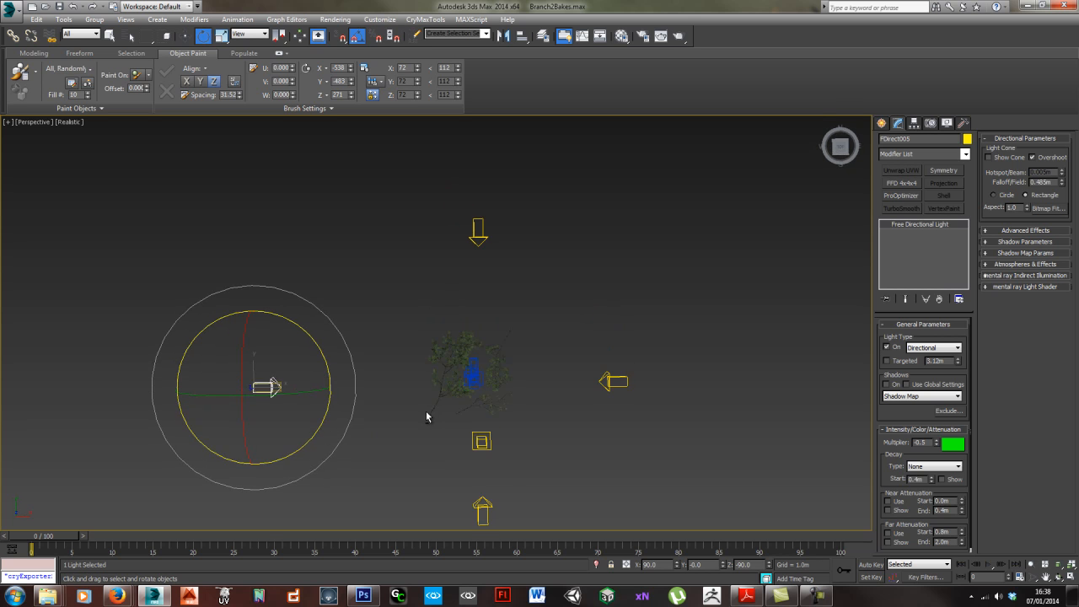
pyautogui.moveTo(510, 426); pyautogui.dragTo(458, 402, button='middle')
pyautogui.click(428, 404)
pyautogui.keyDown('alt'); pyautogui.moveTo(401, 420); pyautogui.dragTo(432, 316, button='middle'); pyautogui.keyUp('alt')
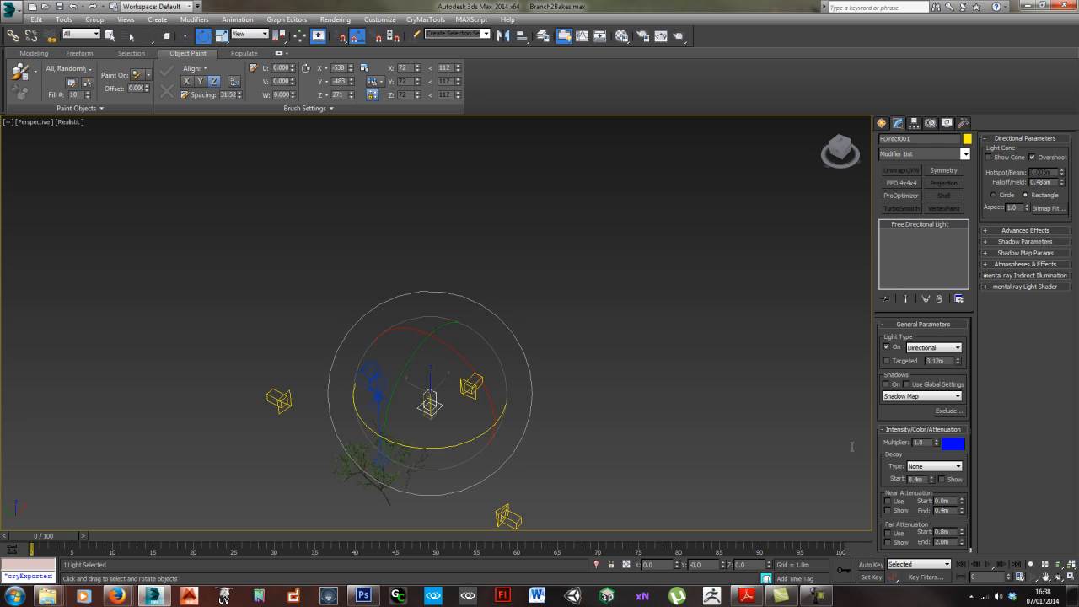
pyautogui.keyDown('alt'); pyautogui.moveTo(481, 398); pyautogui.dragTo(437, 417, button='middle'); pyautogui.keyUp('alt')
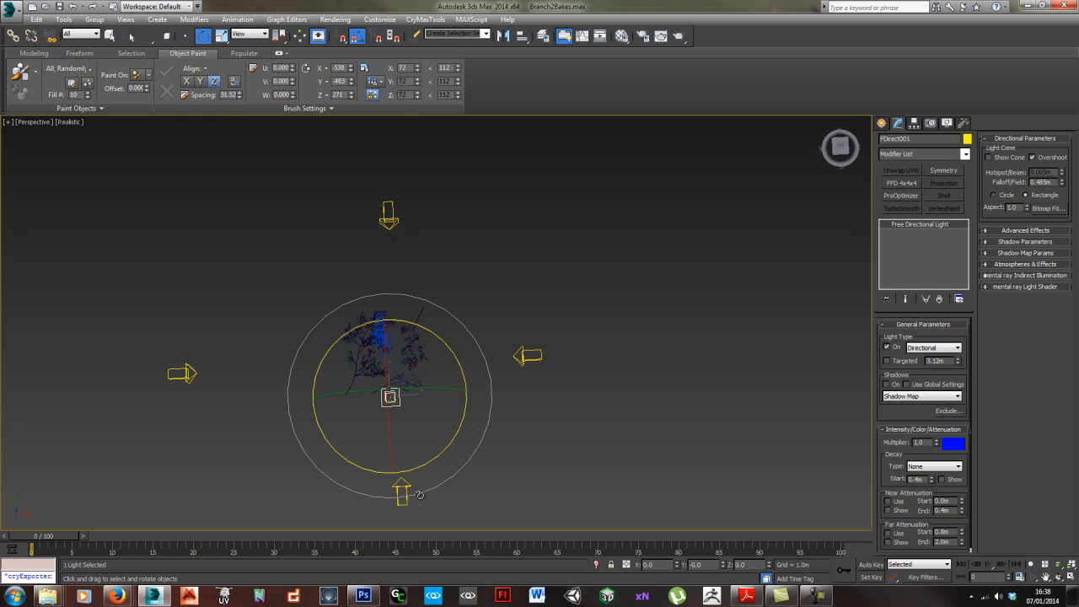
pyautogui.keyDown('alt'); pyautogui.moveTo(426, 321); pyautogui.dragTo(421, 354, button='middle'); pyautogui.keyUp('alt')
pyautogui.click(516, 312)
pyautogui.scroll(6, 423, 347)
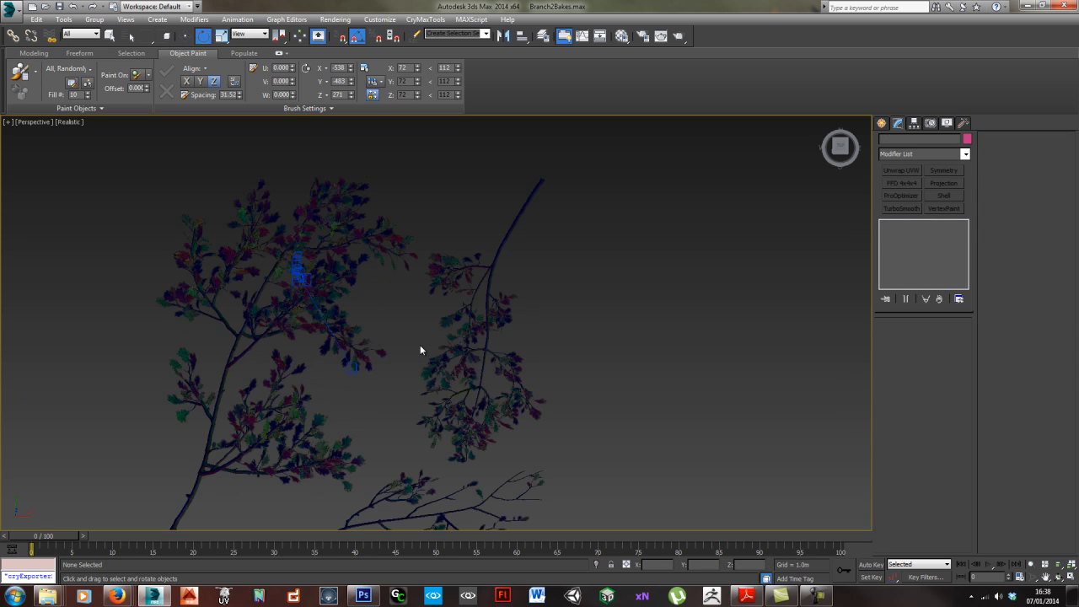
# - Render the Camera001 view and inspect the coloured leaves in the rendered image at different magnifications
pyautogui.press('c')
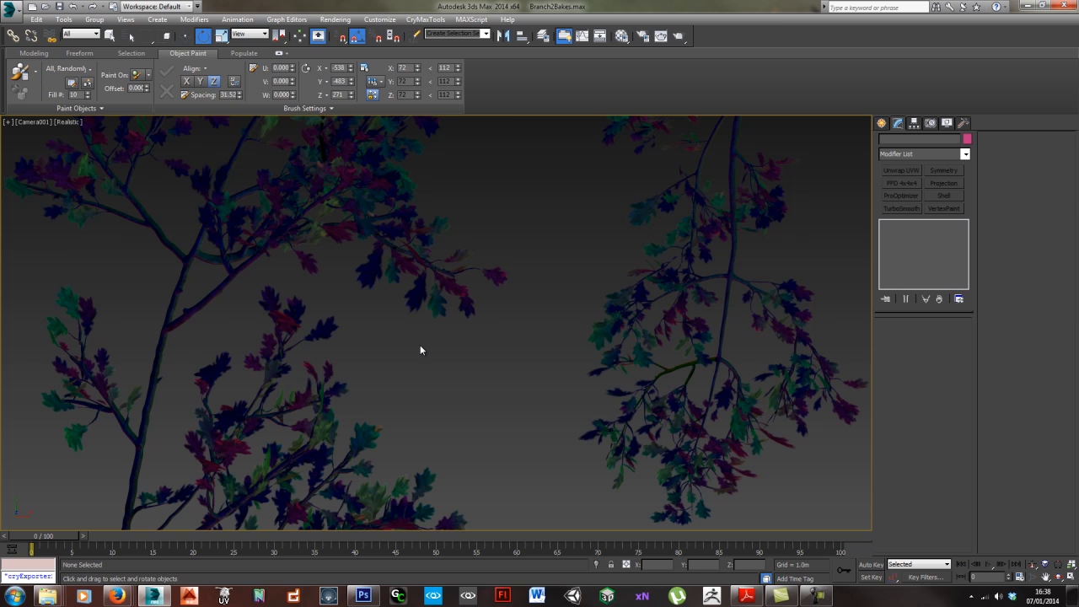
pyautogui.hotkey('shift', 'q')
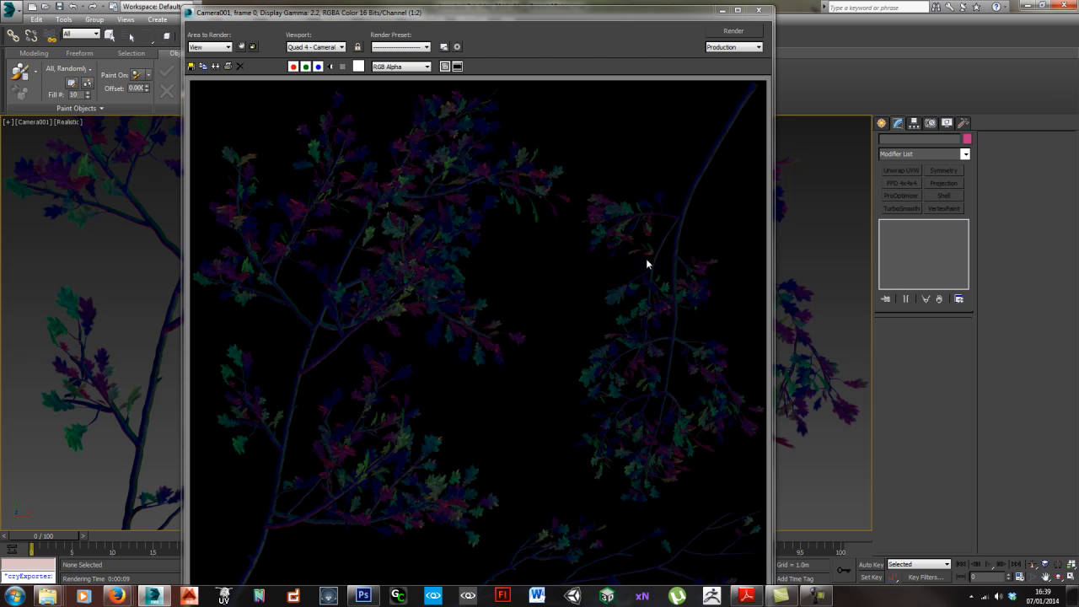
pyautogui.scroll(2, 622, 301)
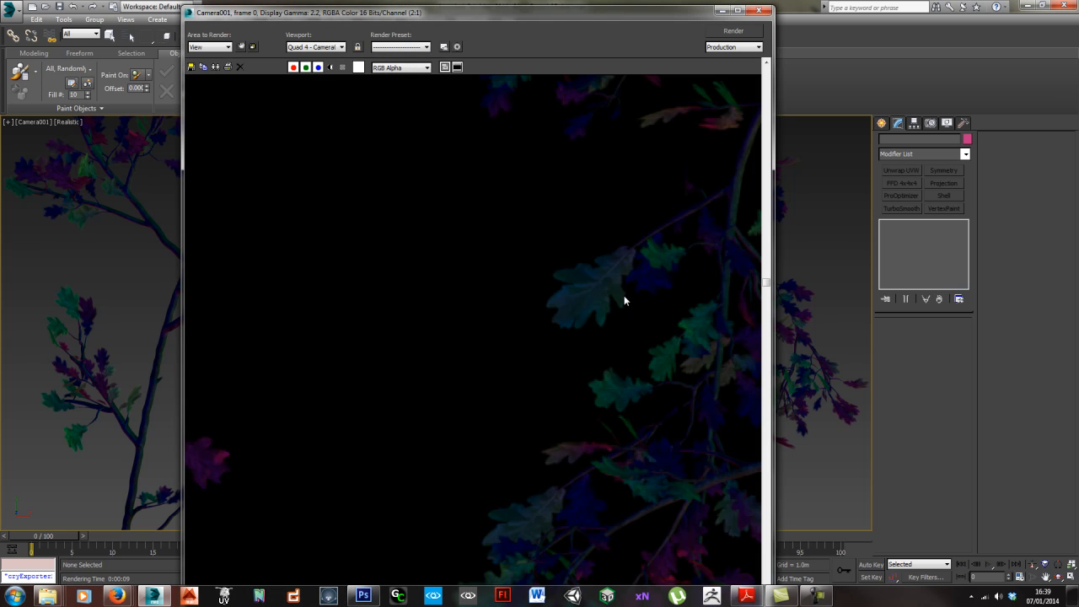
pyautogui.scroll(-3, 625, 300)
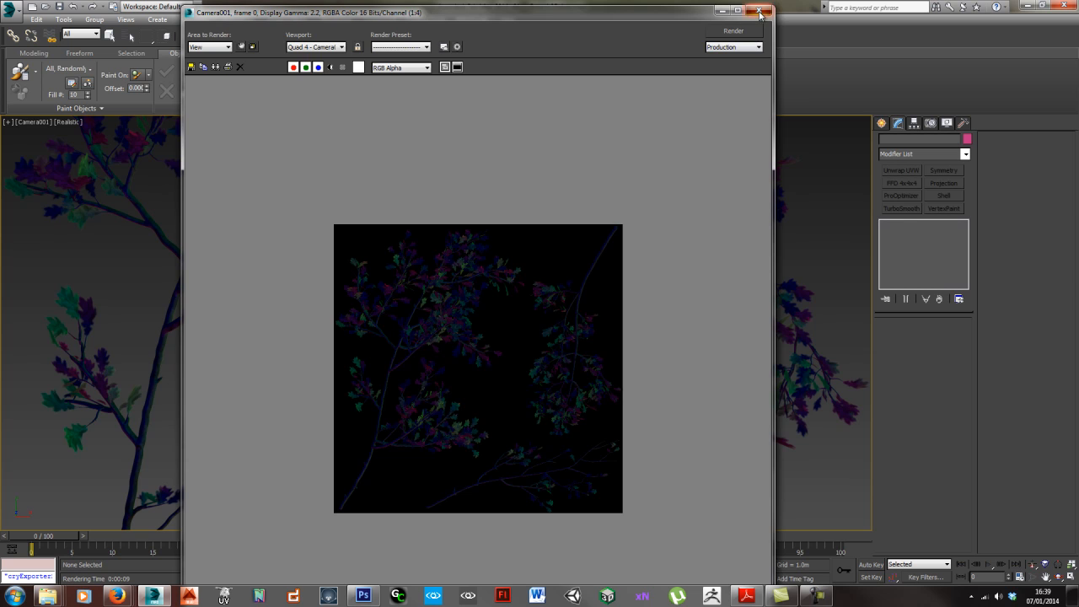
pyautogui.click(760, 12)
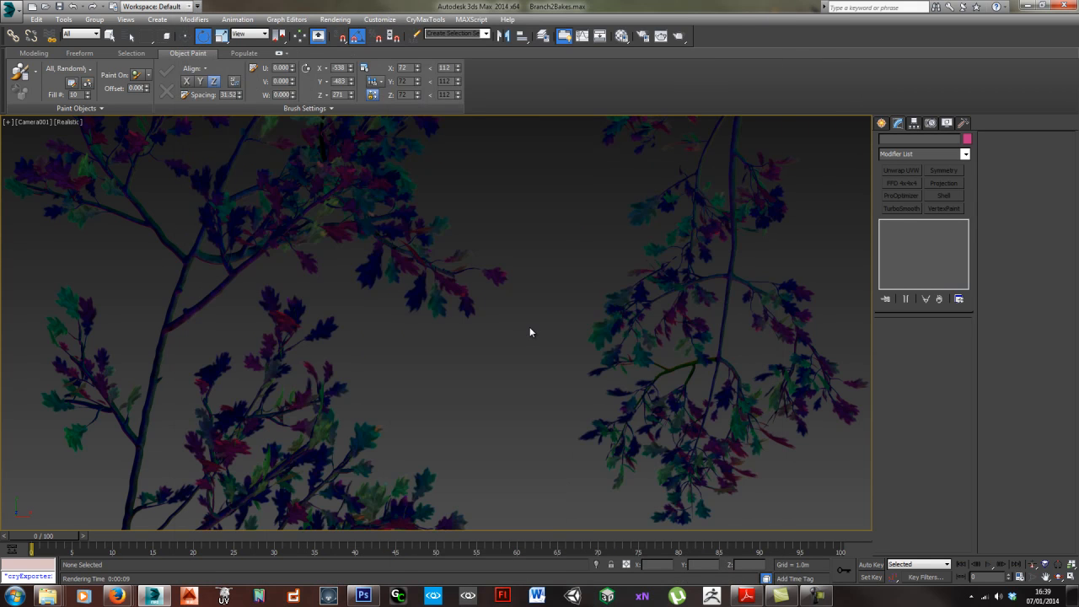
# - Examine the lit branches in the perspective view and check their multi/sub-object material
pyautogui.press('p')
pyautogui.scroll(-6, 474, 341)
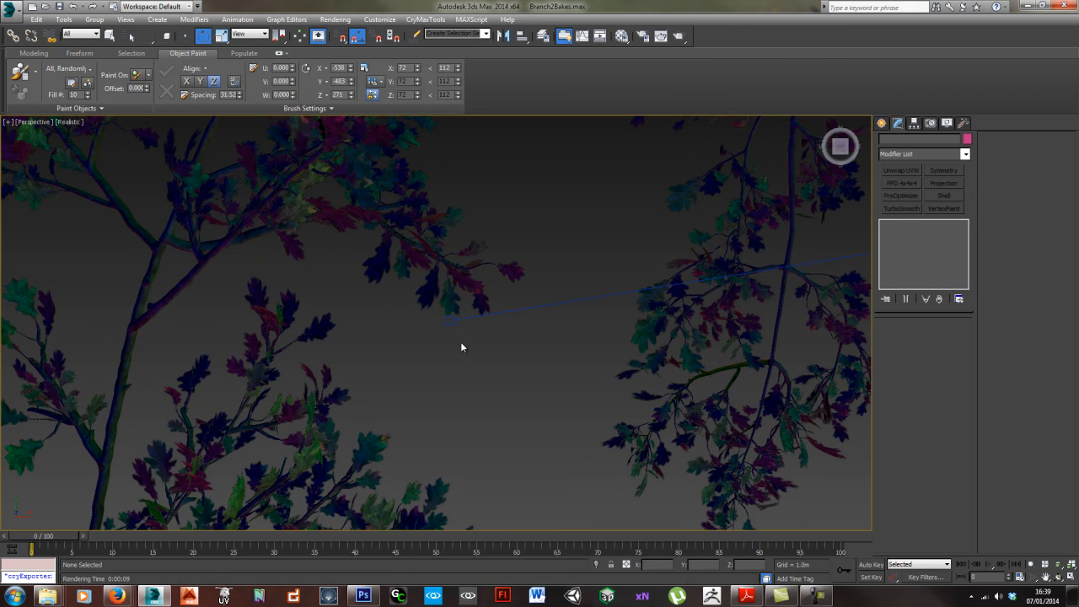
pyautogui.keyDown('alt'); pyautogui.moveTo(415, 388); pyautogui.dragTo(499, 312, button='middle'); pyautogui.keyUp('alt')
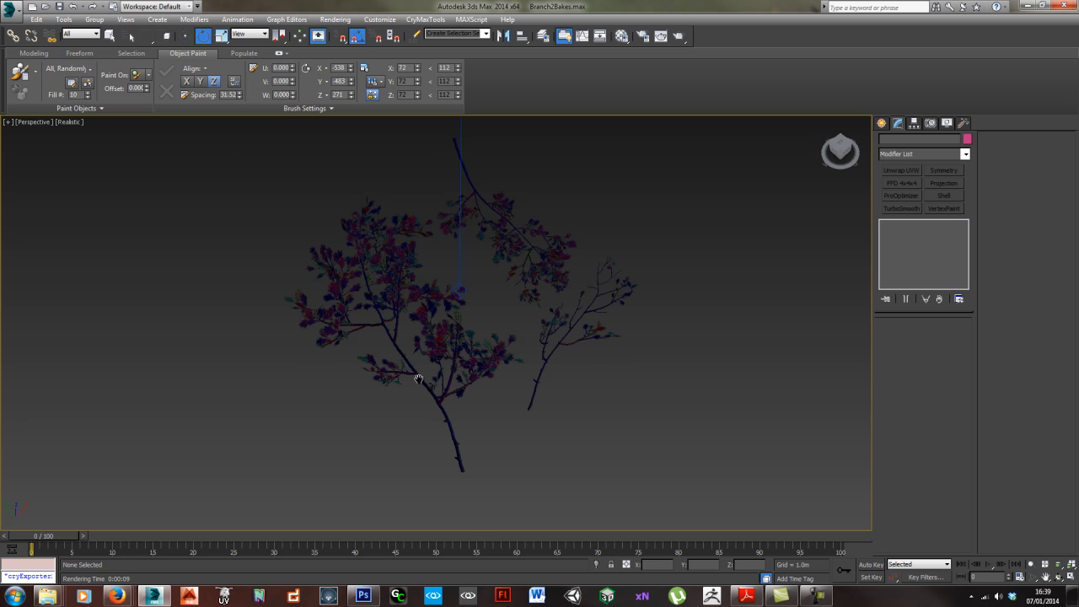
pyautogui.scroll(3, 419, 379)
pyautogui.scroll(2, 434, 355)
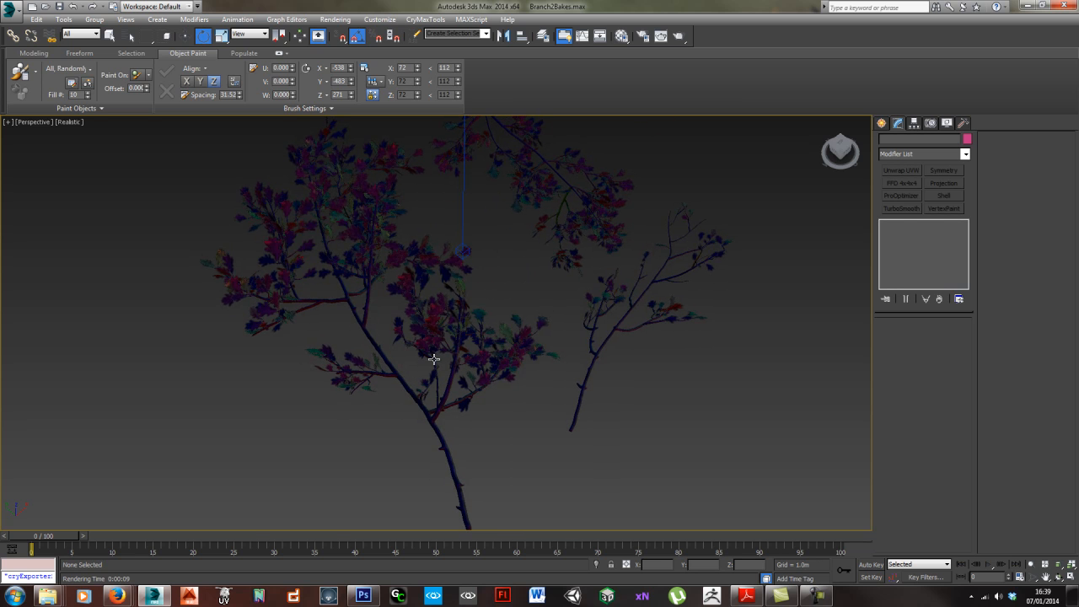
pyautogui.press('m')
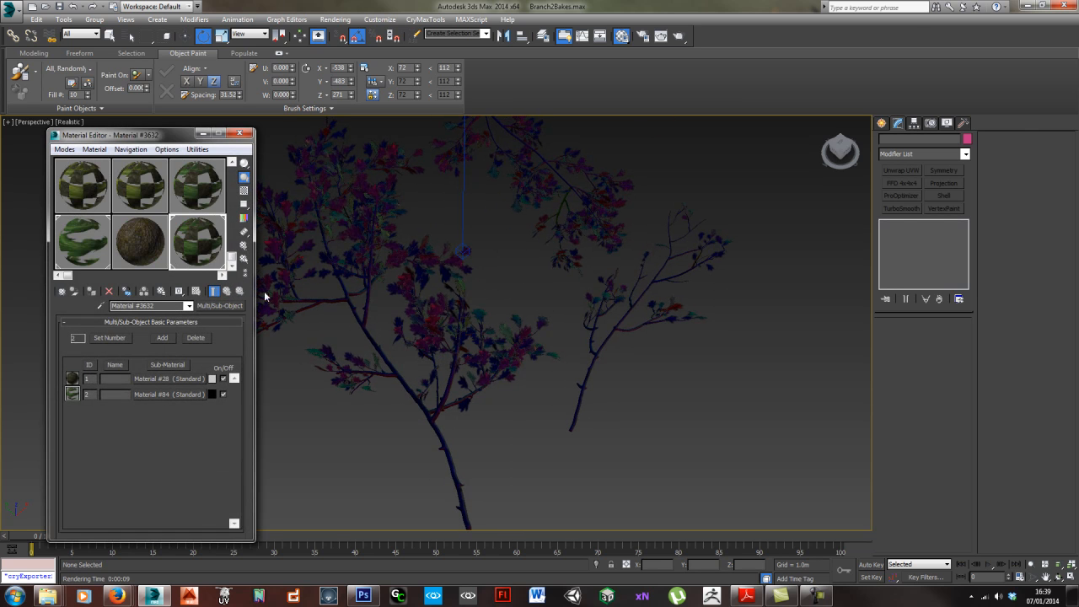
pyautogui.click(240, 133)
pyautogui.moveTo(406, 355); pyautogui.dragTo(391, 357, button='middle')
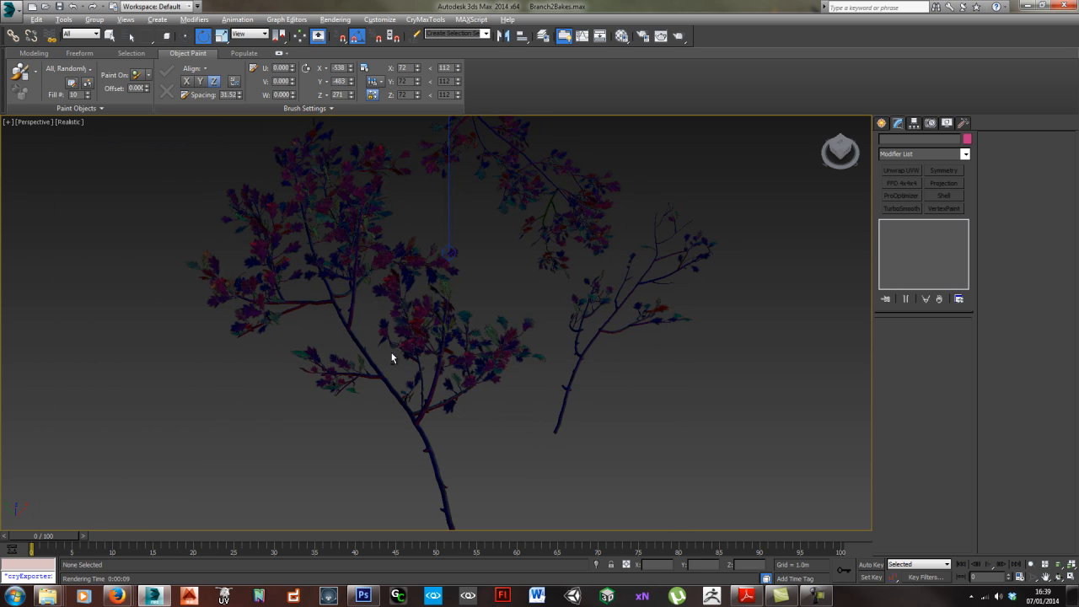
pyautogui.press('alt')
# - Save the scene as a separate file named Branch2BakesNORMALS in the leaves folder
pyautogui.hotkey('ctrl', 's')
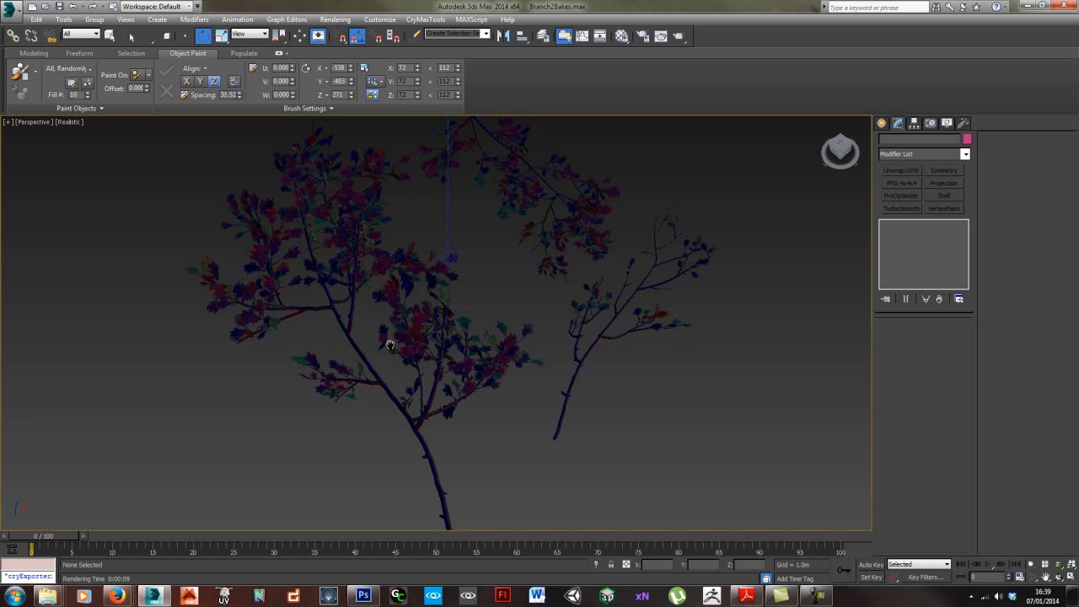
pyautogui.hotkey('ctrl', 'shift', 's')
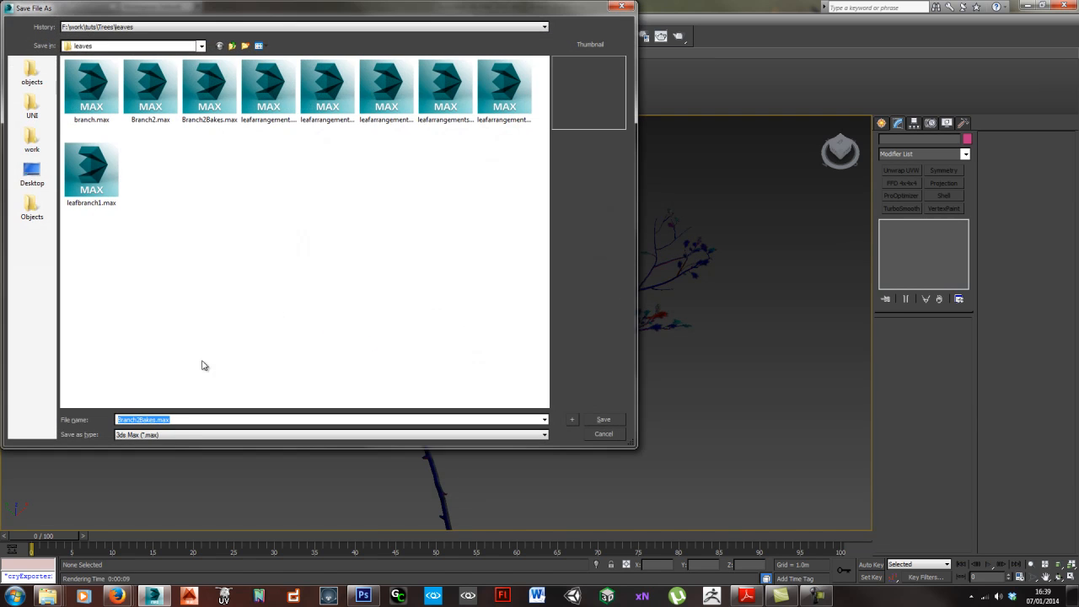
pyautogui.click(154, 419)
pyautogui.write('NORMALS')
pyautogui.press('Return')
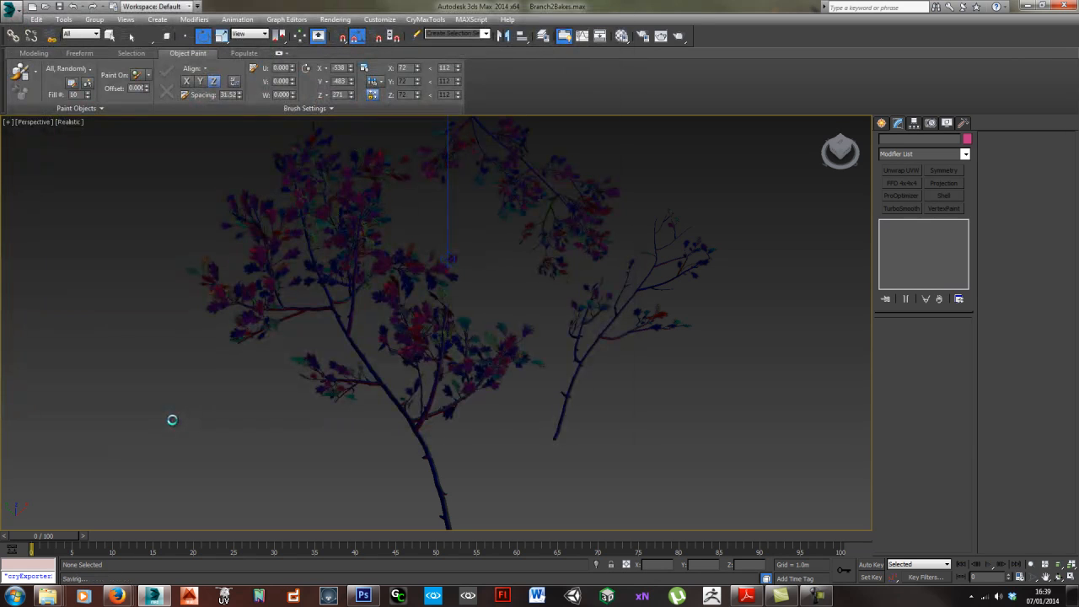
# - Select all three branches and open the Material Editor
pyautogui.moveTo(607, 415); pyautogui.dragTo(341, 379)
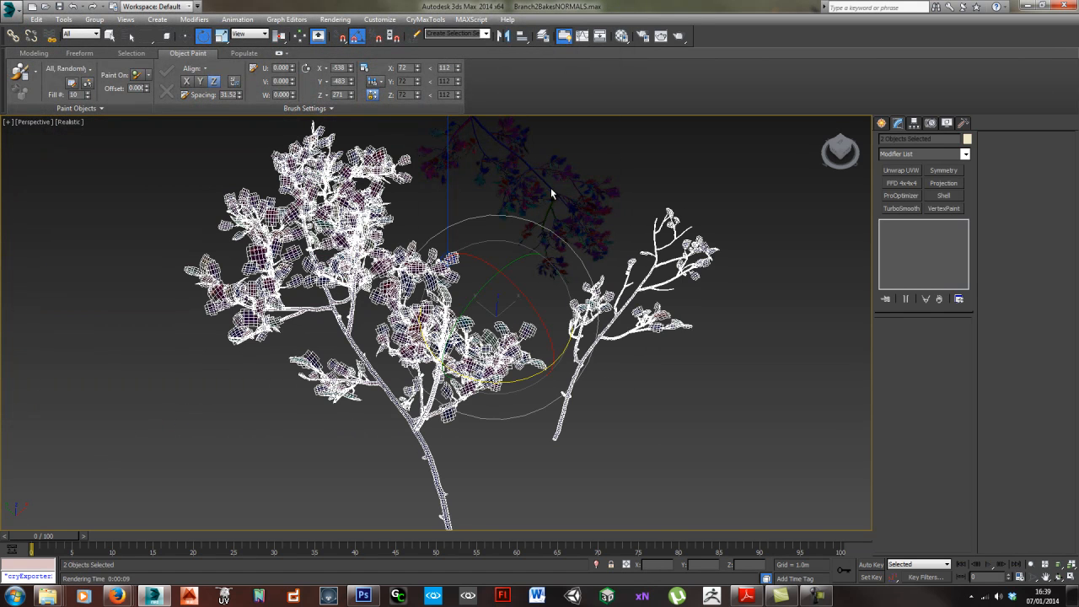
pyautogui.keyDown('ctrl'); pyautogui.click(550, 188); pyautogui.keyUp('ctrl')
pyautogui.press('m')
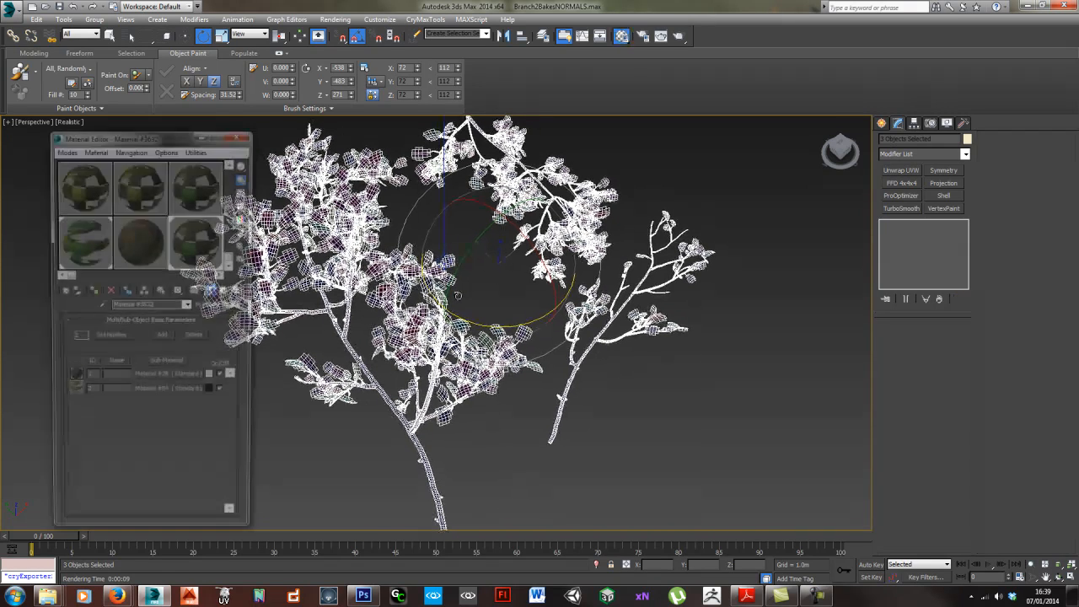
# - Reset all the Material Editor sample slots to default materials
pyautogui.click(66, 149)
pyautogui.moveTo(95, 149)
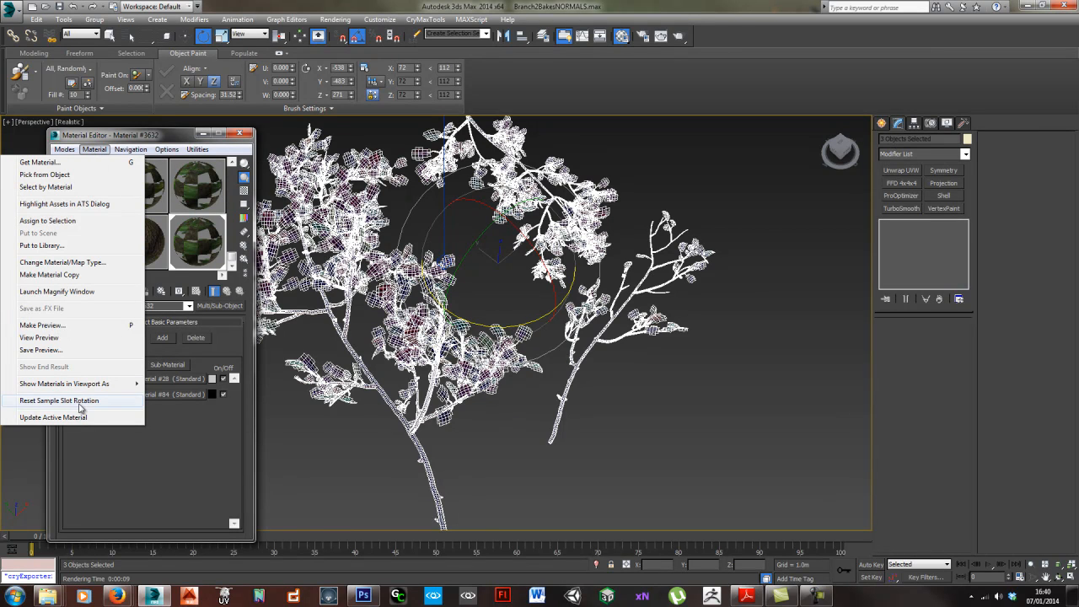
pyautogui.click(154, 243)
pyautogui.click(95, 149)
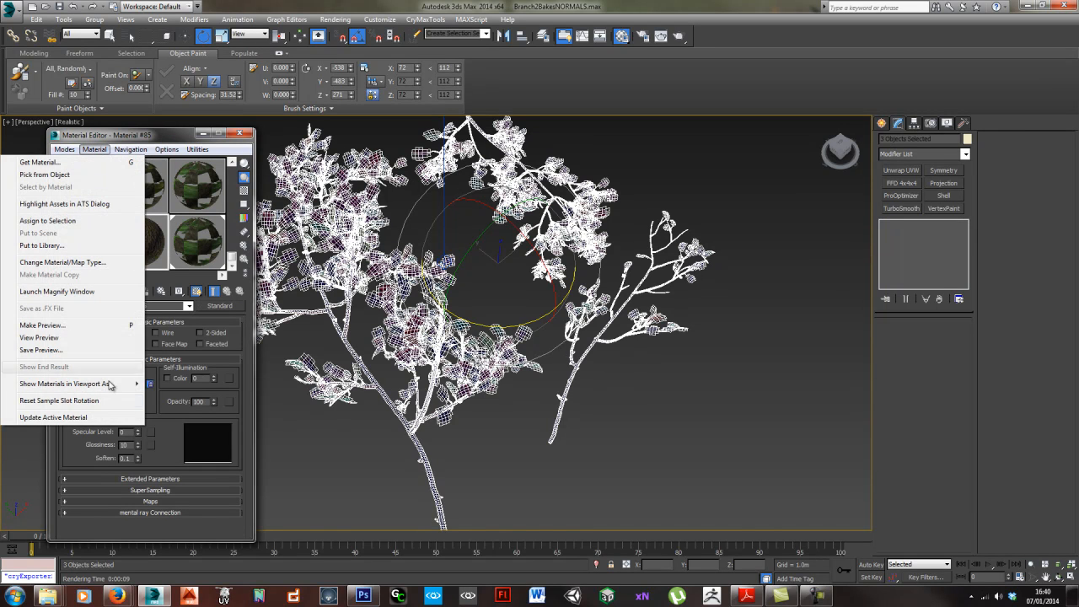
pyautogui.click(75, 406)
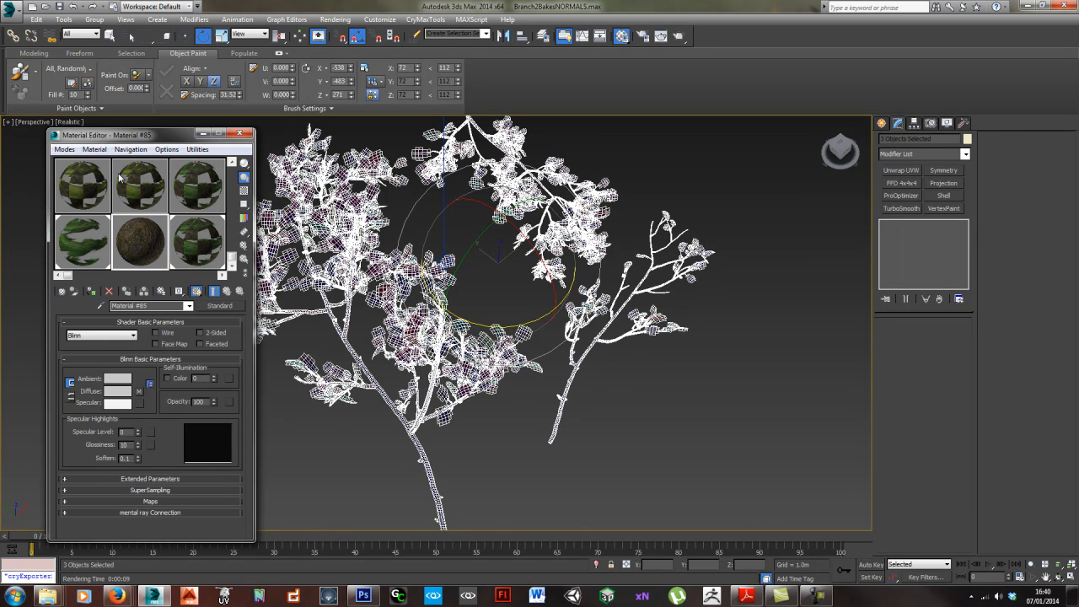
pyautogui.click(95, 150)
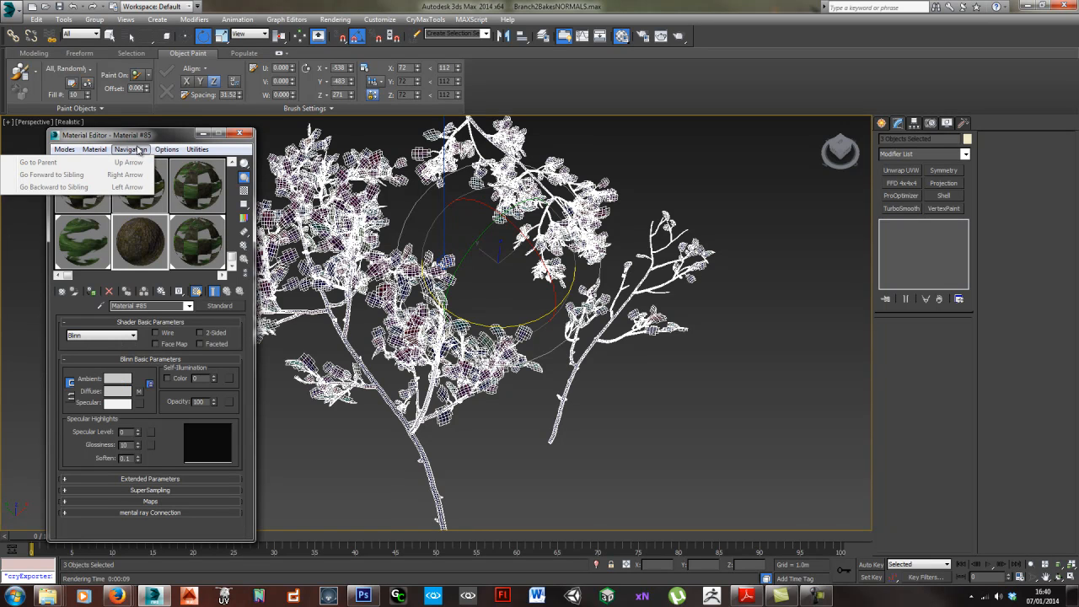
pyautogui.moveTo(174, 148)
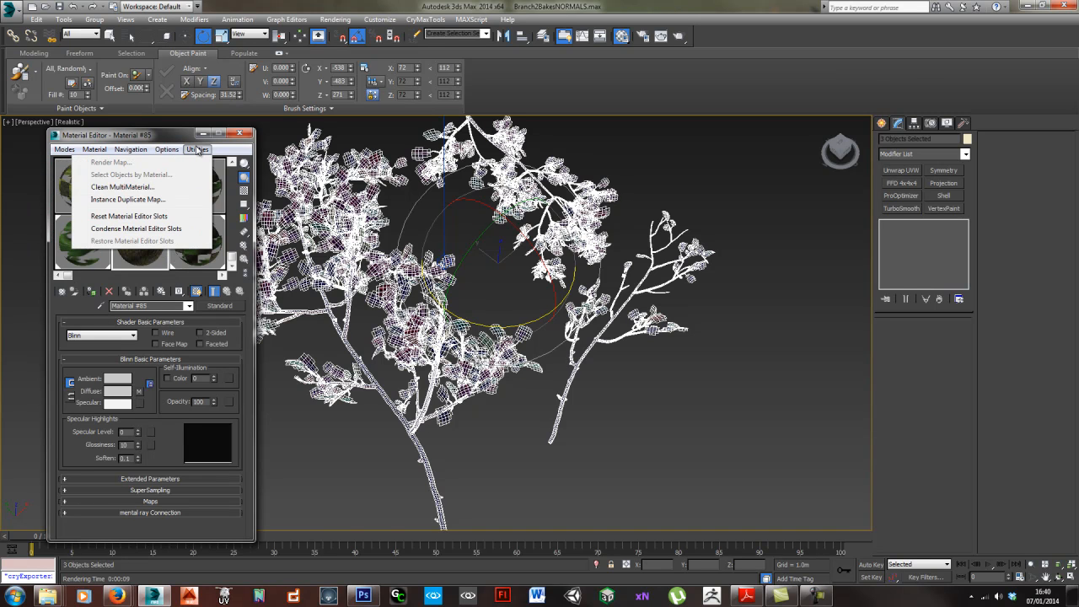
pyautogui.click(129, 216)
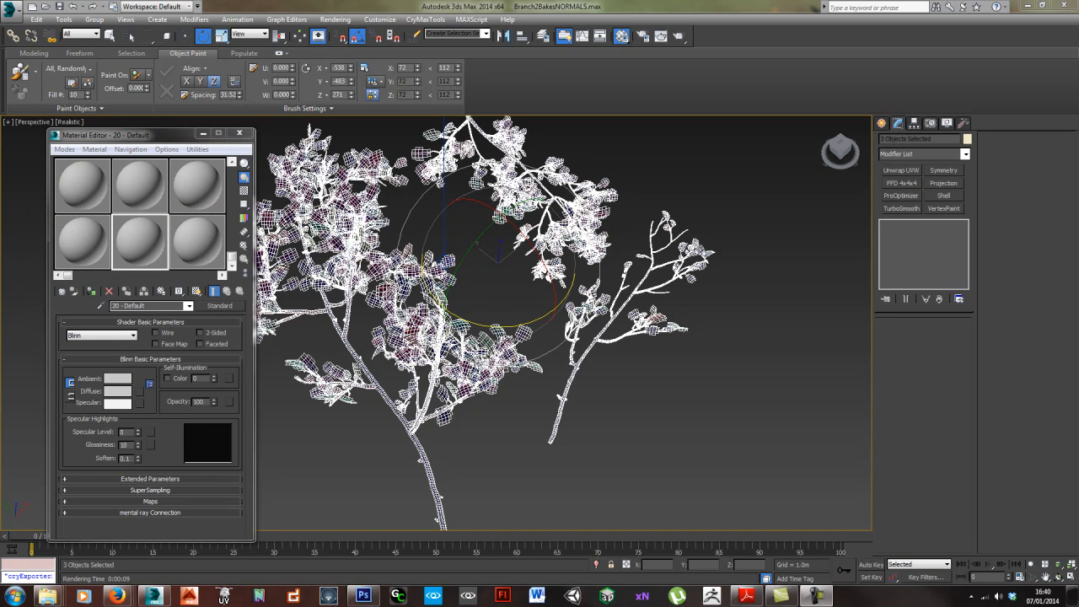
# - Assign the grey 01 - Default material from the first sample slot to the three selected branches
pyautogui.moveTo(152, 142)
pyautogui.mouseDown()
pyautogui.moveTo(189, 142)
pyautogui.moveTo(168, 131)
pyautogui.mouseUp()
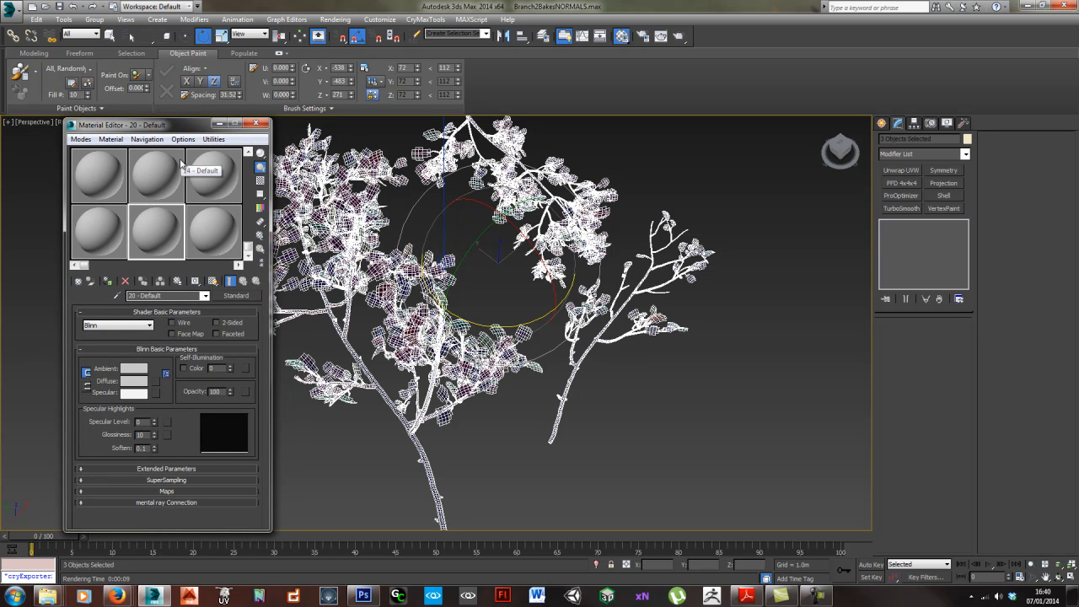
pyautogui.moveTo(247, 245); pyautogui.dragTo(247, 159)
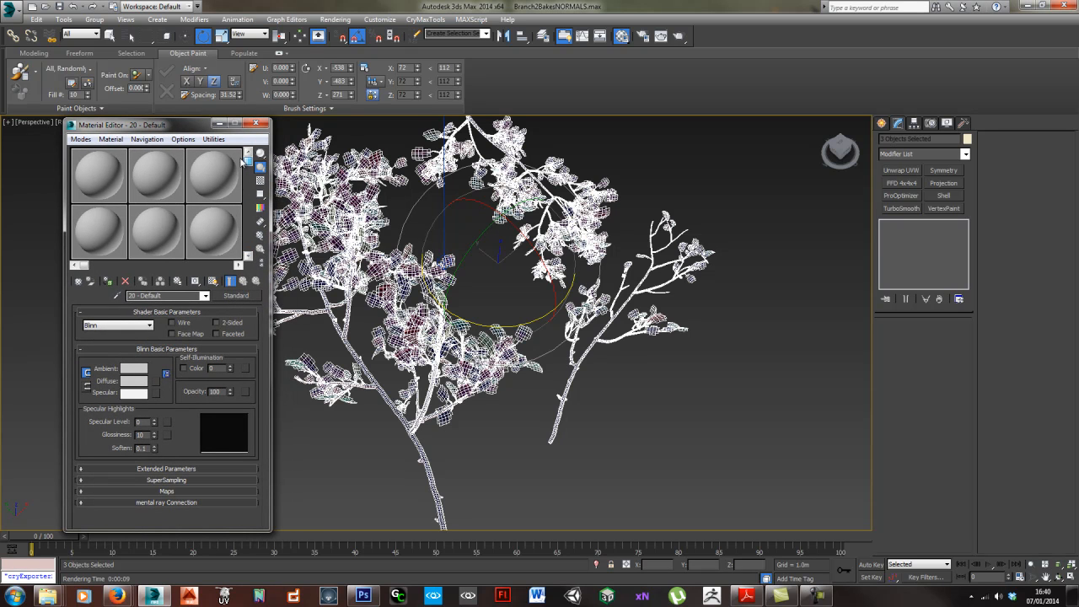
pyautogui.click(108, 171)
pyautogui.click(183, 139)
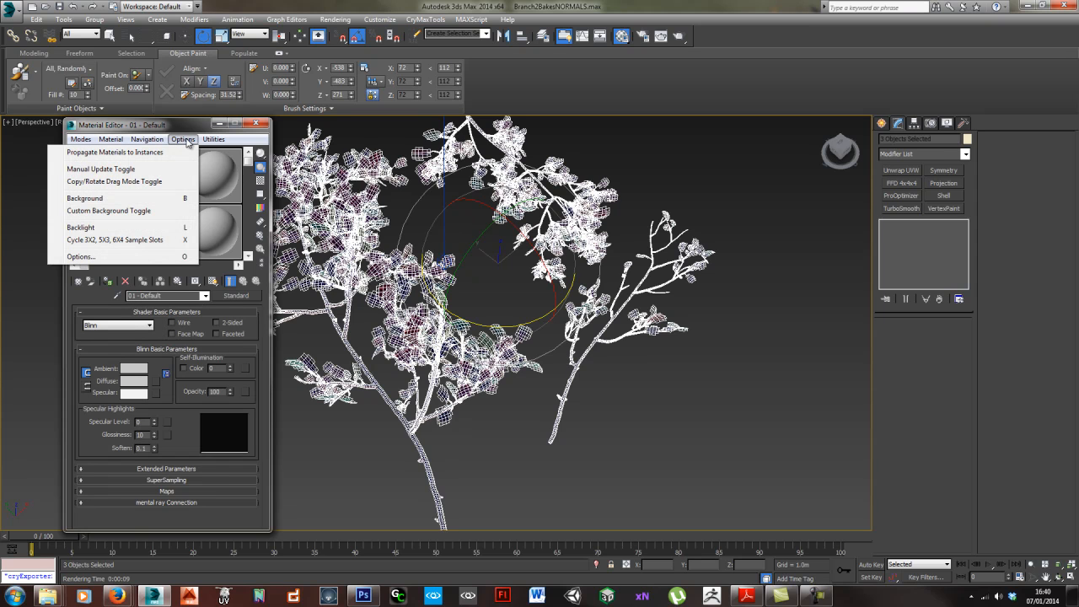
pyautogui.moveTo(214, 140)
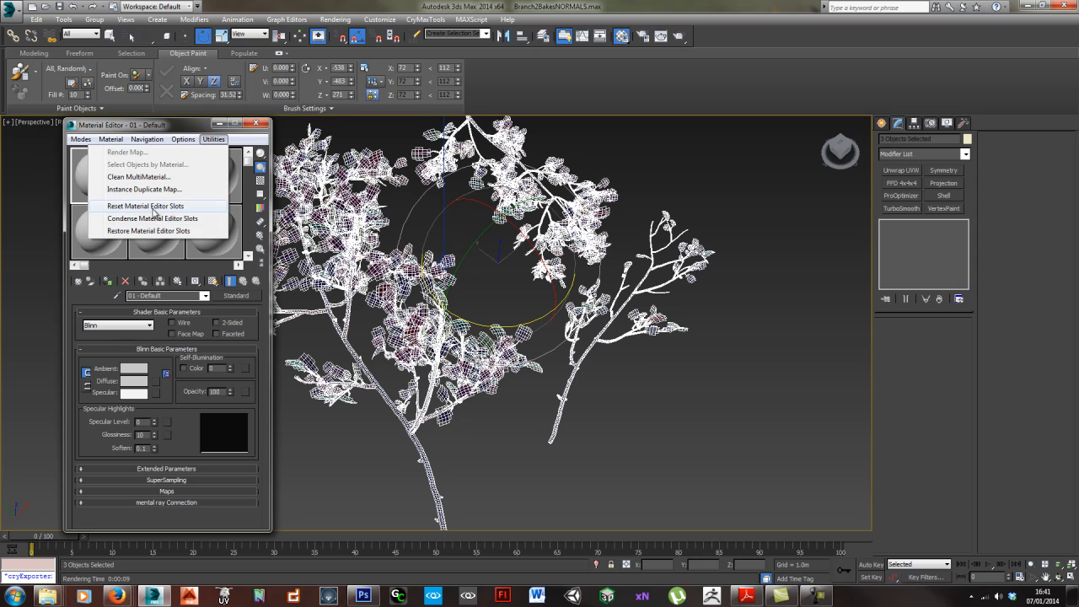
pyautogui.click(173, 128)
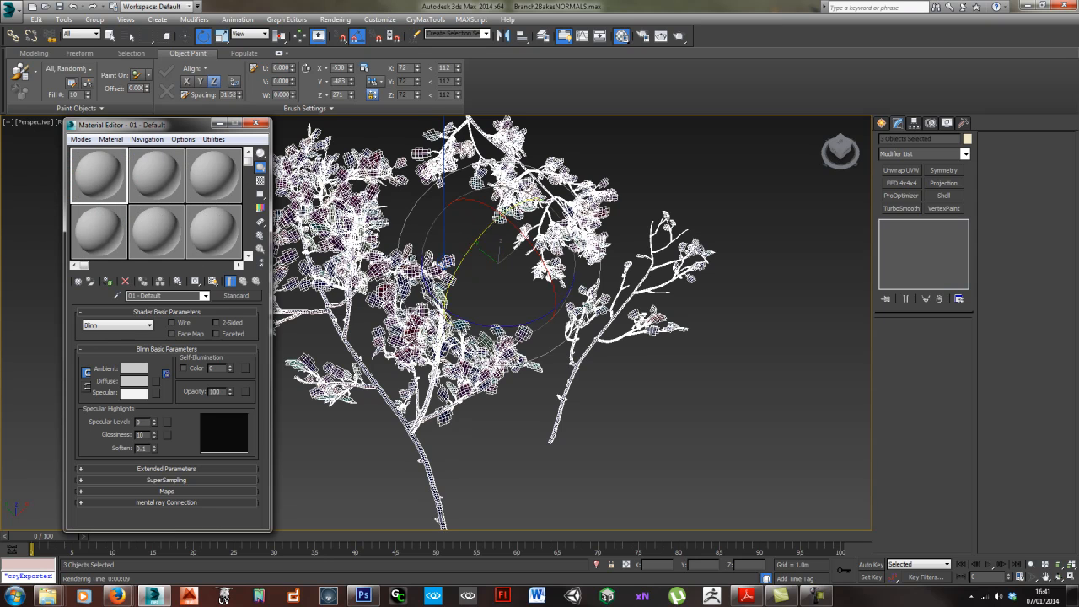
pyautogui.moveTo(100, 189); pyautogui.dragTo(438, 380)
pyautogui.click(512, 318)
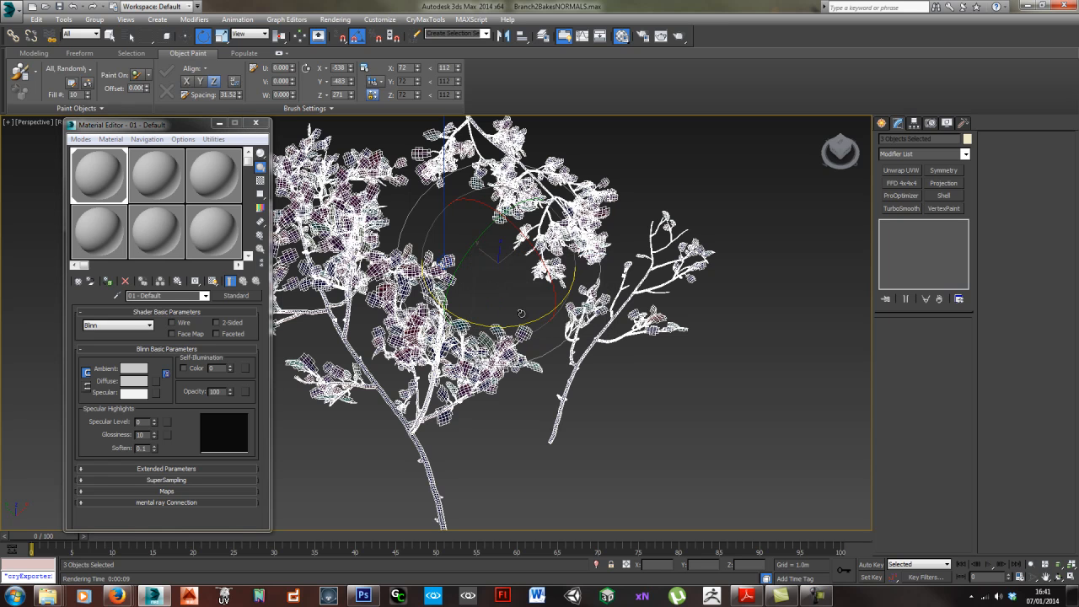
pyautogui.click(557, 339)
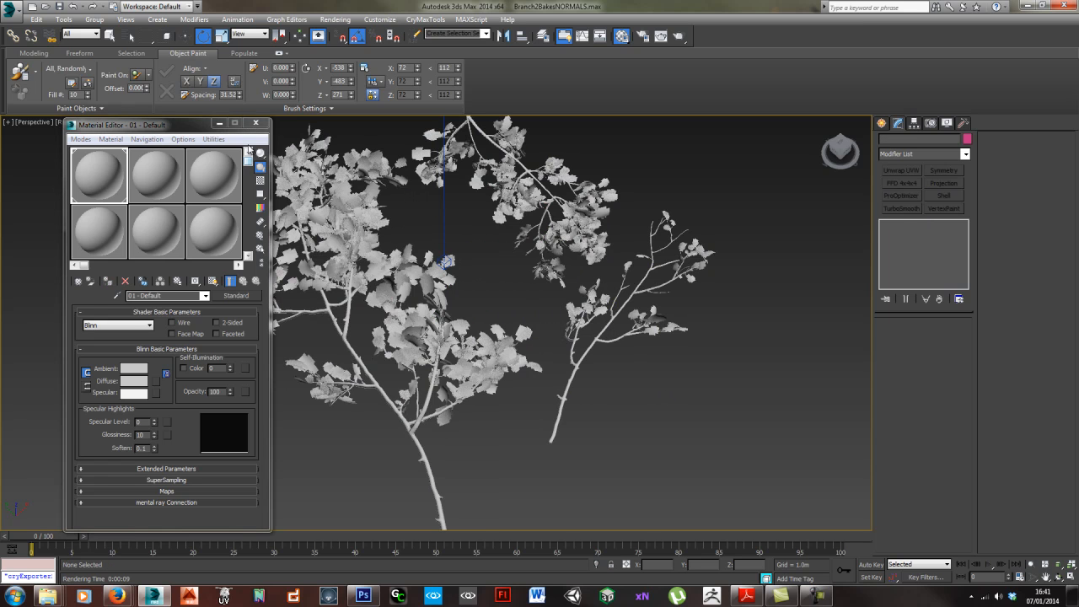
# - Undo the grey material assignment and reselect all three branches
pyautogui.hotkey('ctrl', 'z')
pyautogui.click(92, 183)
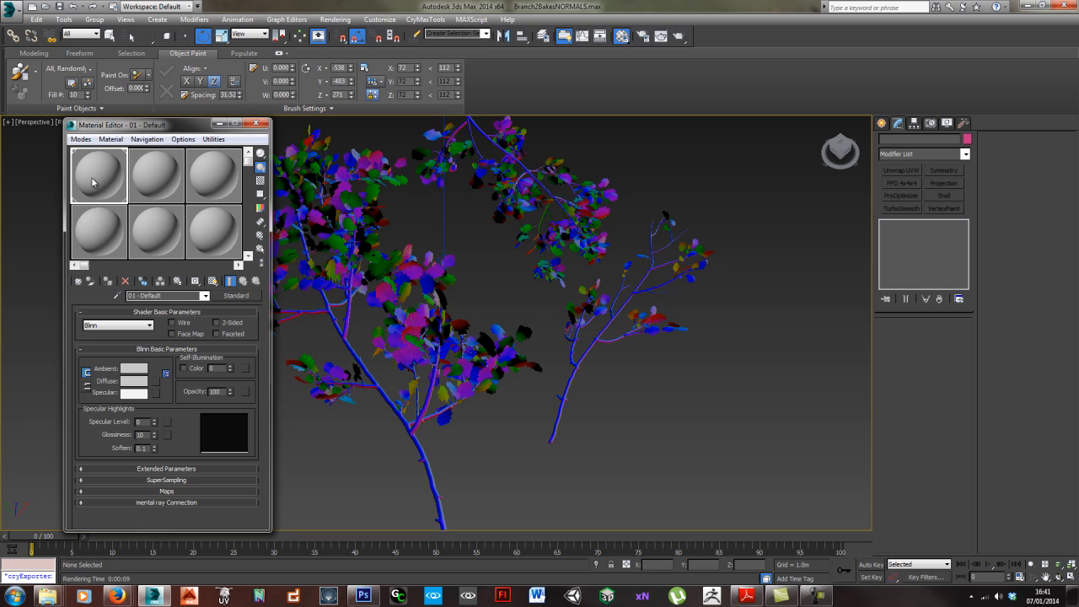
pyautogui.moveTo(496, 299); pyautogui.dragTo(491, 299, button='middle')
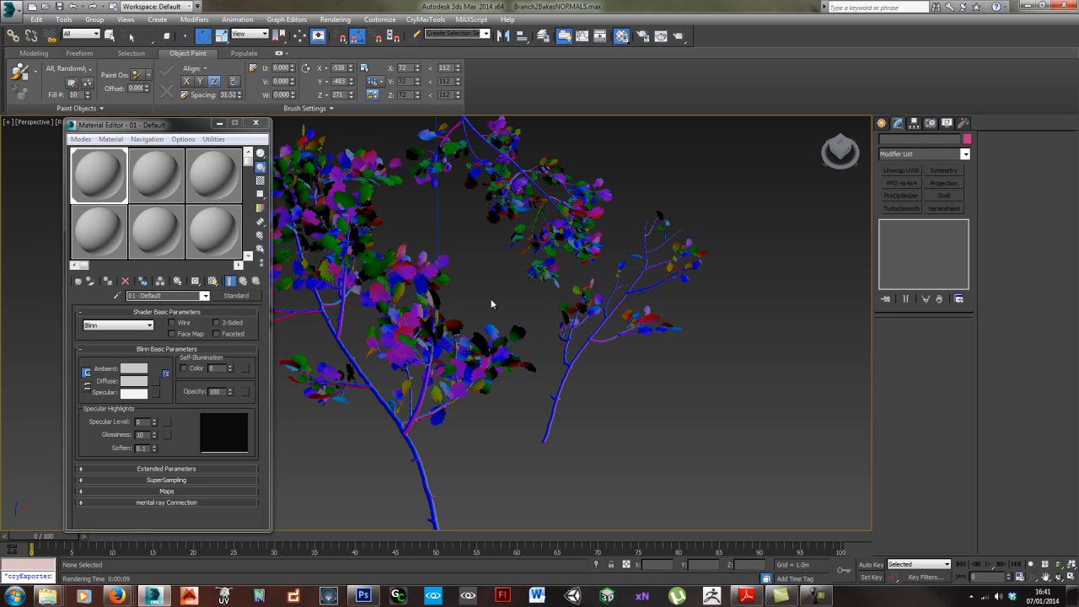
pyautogui.hotkey('ctrl', 'a')
pyautogui.hotkey('alt', 'x')
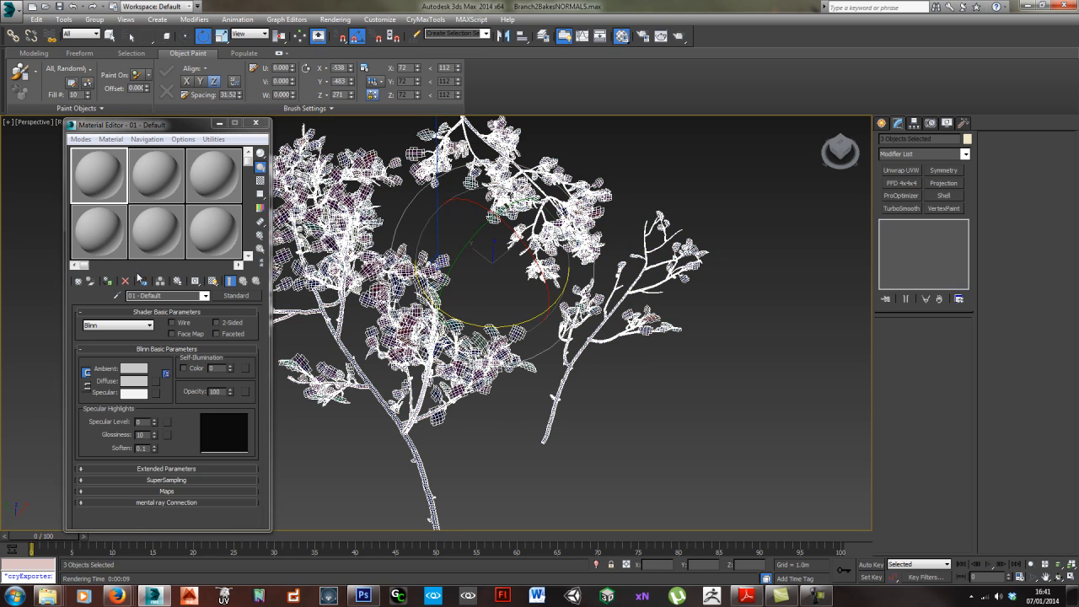
# - Pick the branches' Multi/Sub-Object material into the second sample slot and clear the object selection
pyautogui.click(153, 177)
pyautogui.click(117, 296)
pyautogui.click(468, 350)
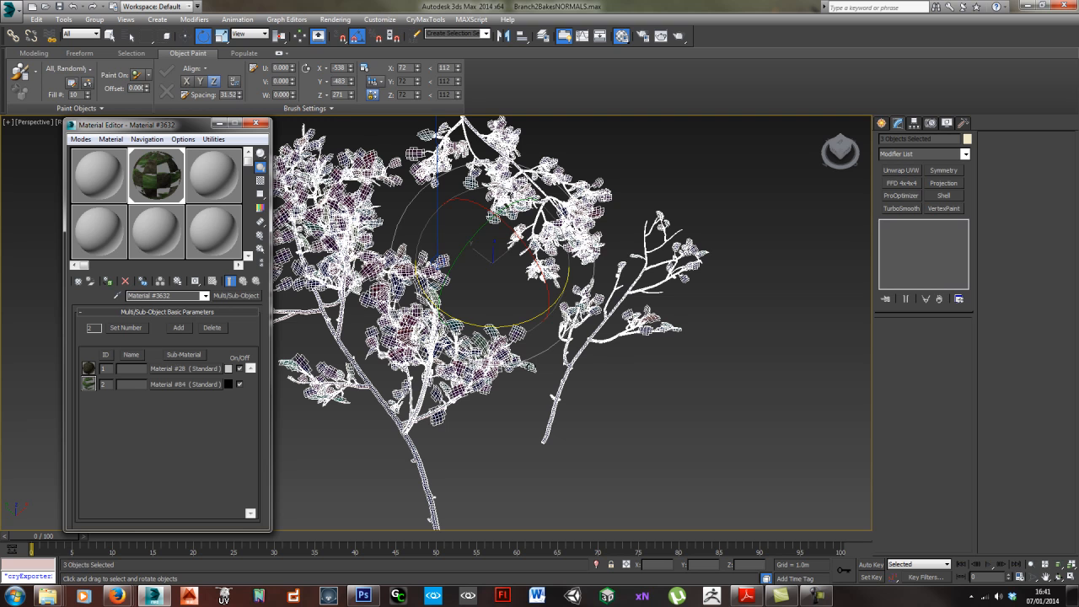
pyautogui.moveTo(570, 370); pyautogui.dragTo(540, 386, button='middle')
pyautogui.click(618, 384)
pyautogui.click(536, 376)
pyautogui.moveTo(634, 391); pyautogui.dragTo(634, 382, button='middle')
pyautogui.press('F3')
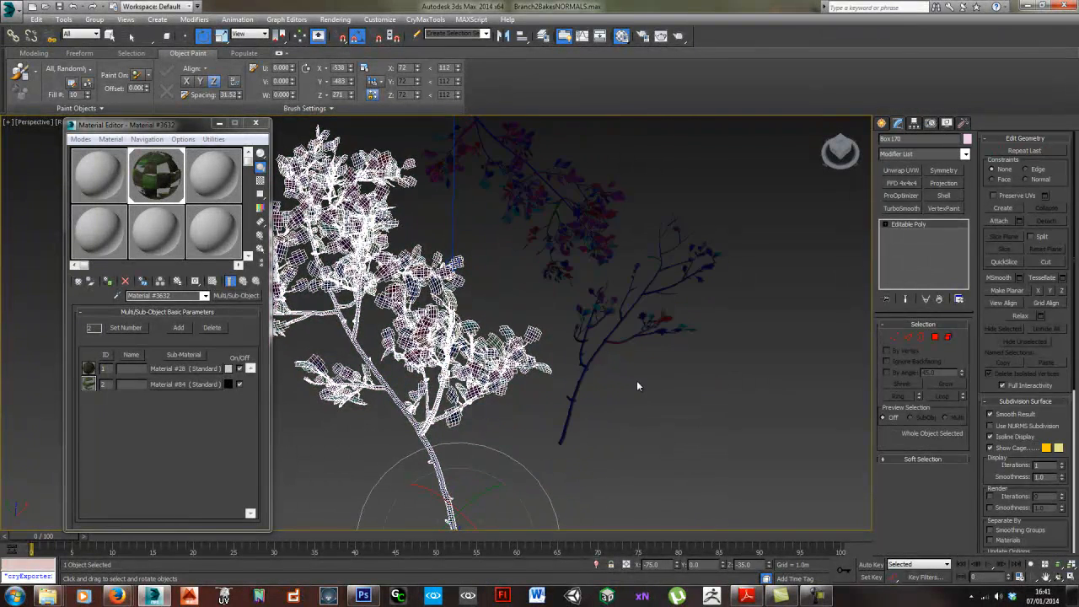
pyautogui.click(636, 381)
# - Replace the ID 1 bark sub-material with an instance of the 01 - Default material
pyautogui.moveTo(555, 365); pyautogui.dragTo(528, 379, button='middle')
pyautogui.scroll(2, 456, 377)
pyautogui.scroll(2, 462, 361)
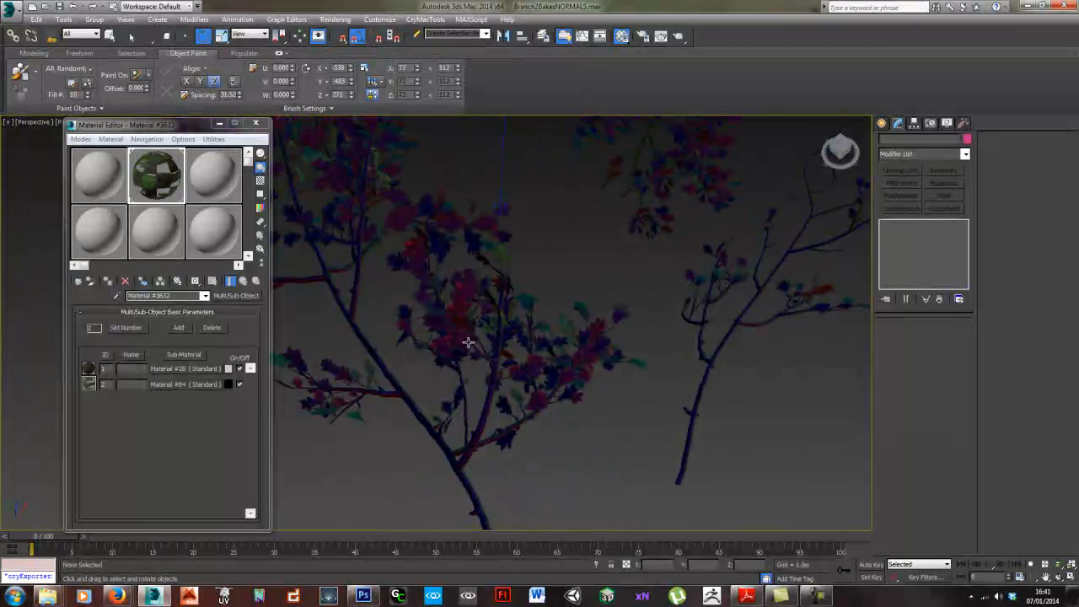
pyautogui.scroll(2, 470, 345)
pyautogui.scroll(2, 473, 338)
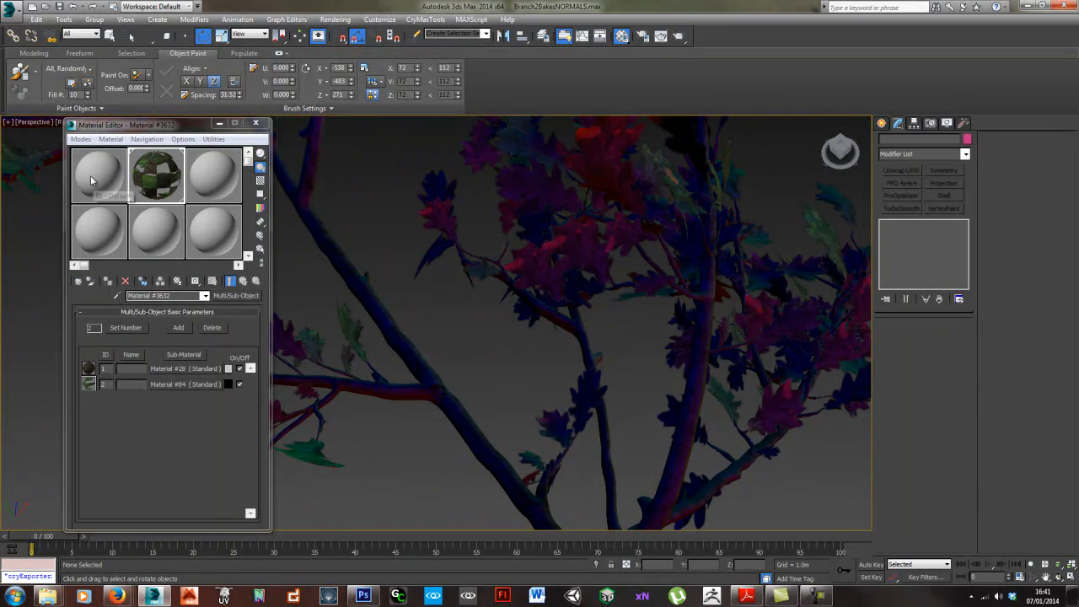
pyautogui.moveTo(93, 179); pyautogui.dragTo(192, 368)
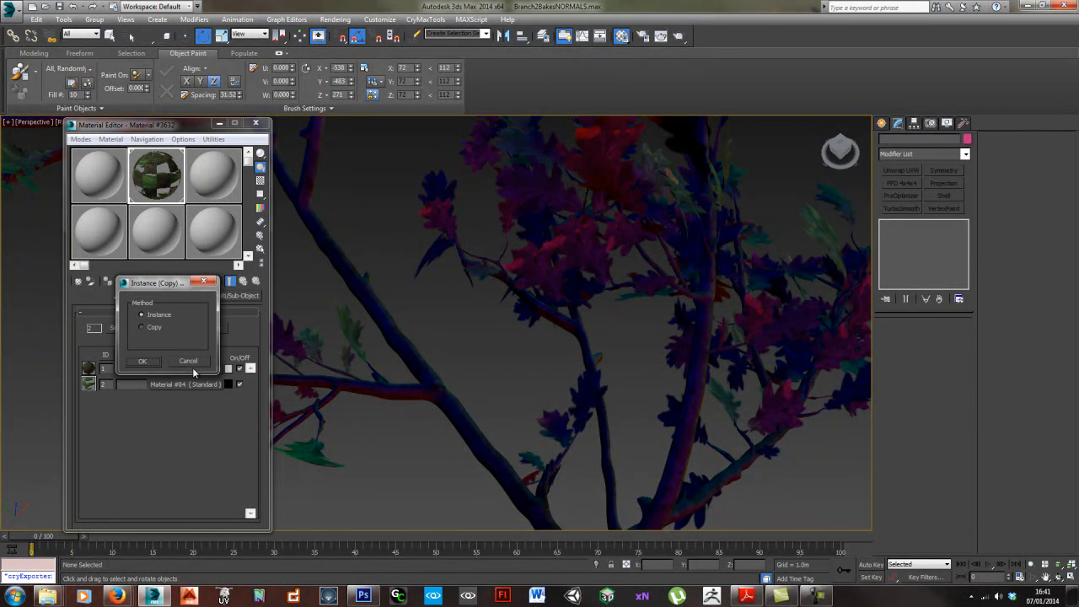
pyautogui.click(143, 361)
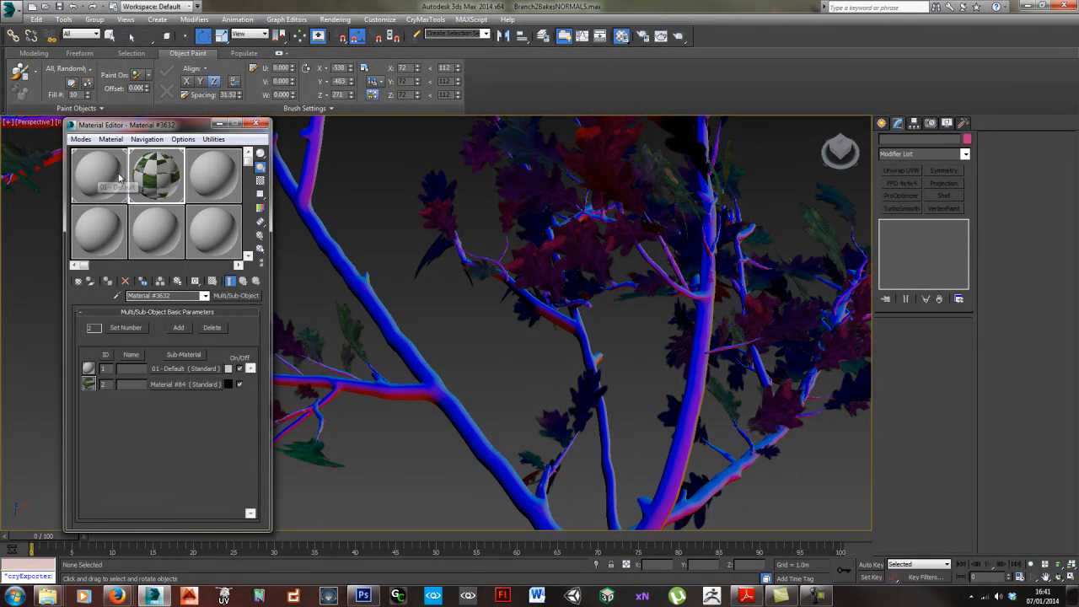
# - Copy the cutout2.tif opacity map from the ID 2 leaf sub-material
pyautogui.click(180, 385)
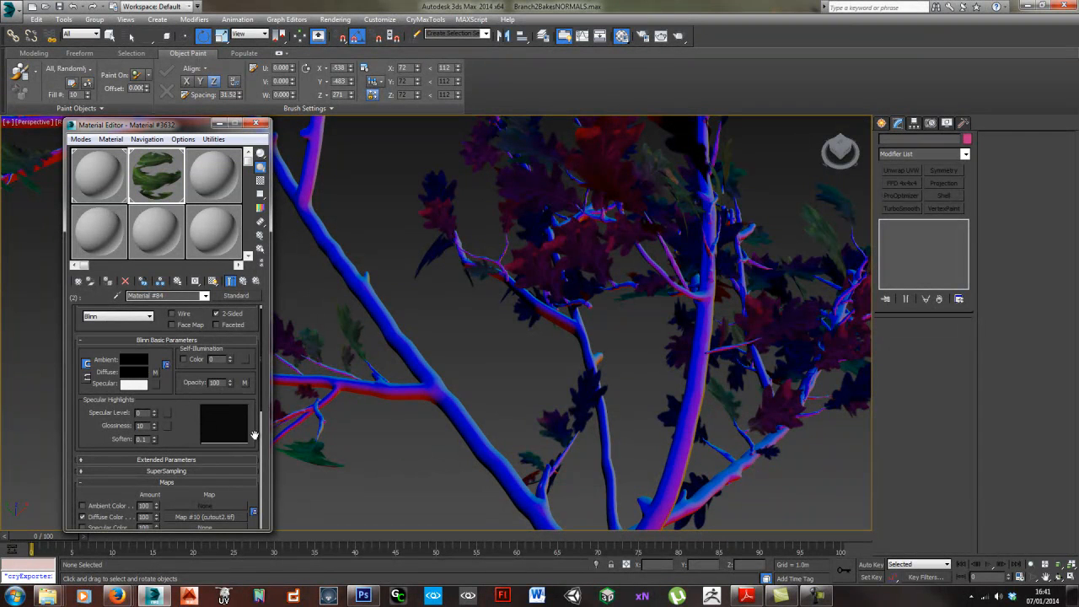
pyautogui.moveTo(261, 405); pyautogui.dragTo(262, 456)
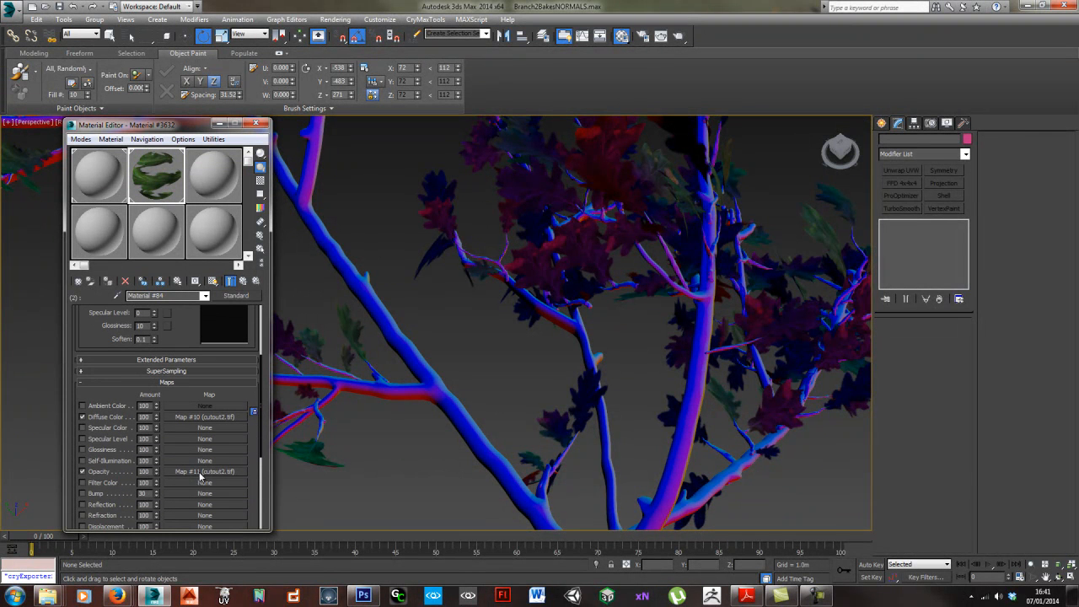
pyautogui.click(201, 417)
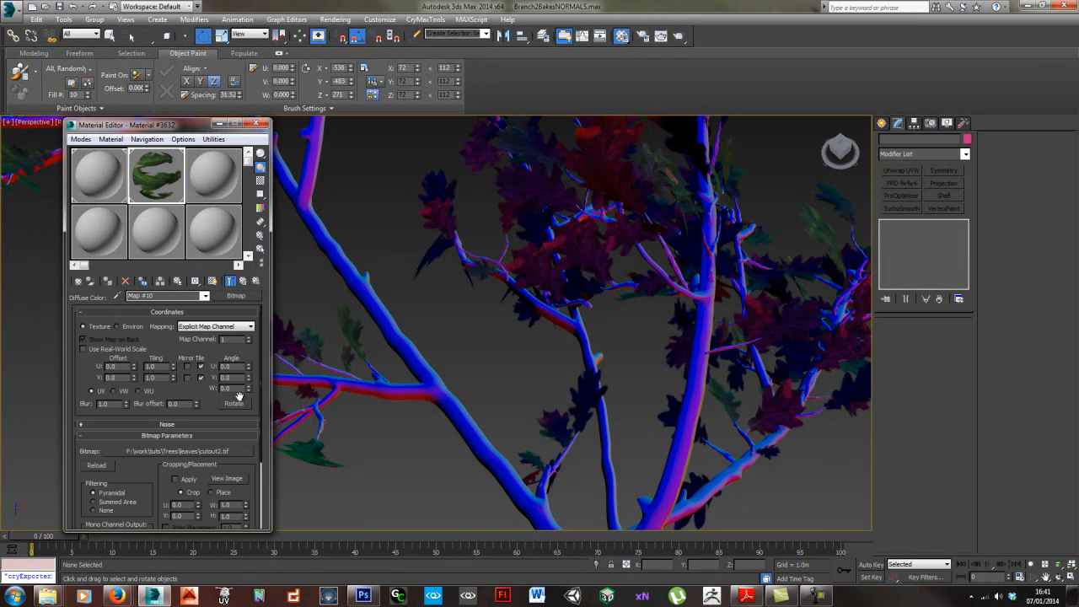
pyautogui.click(244, 281)
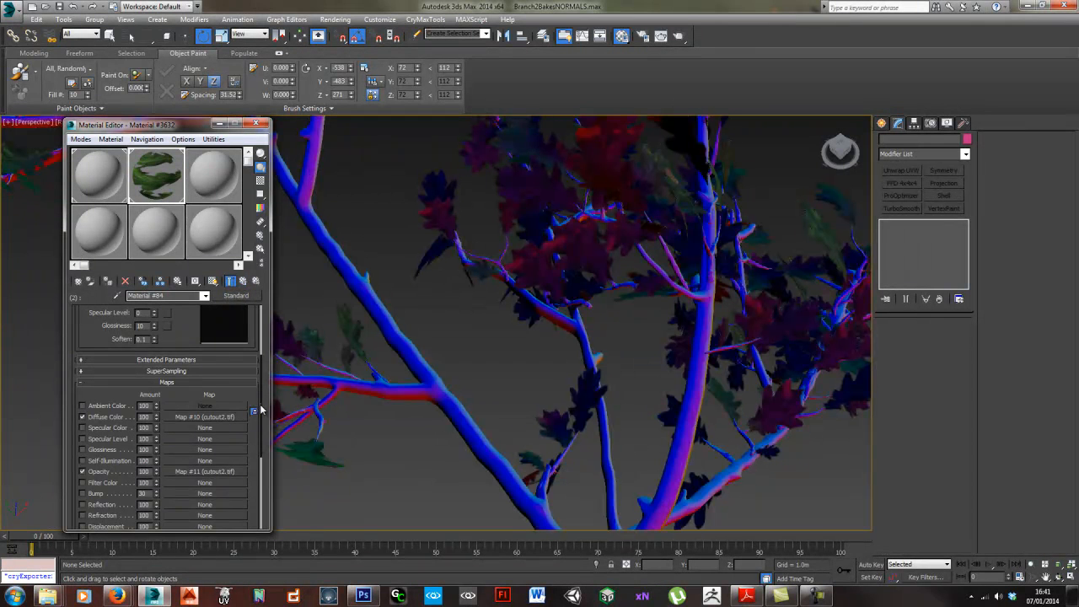
pyautogui.rightClick(197, 473)
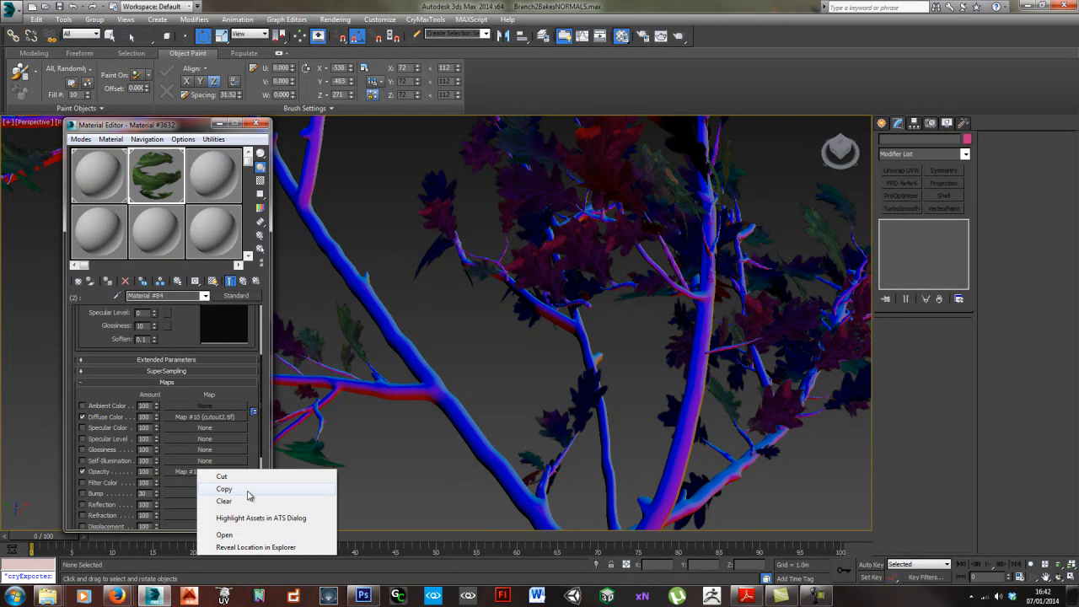
pyautogui.click(249, 495)
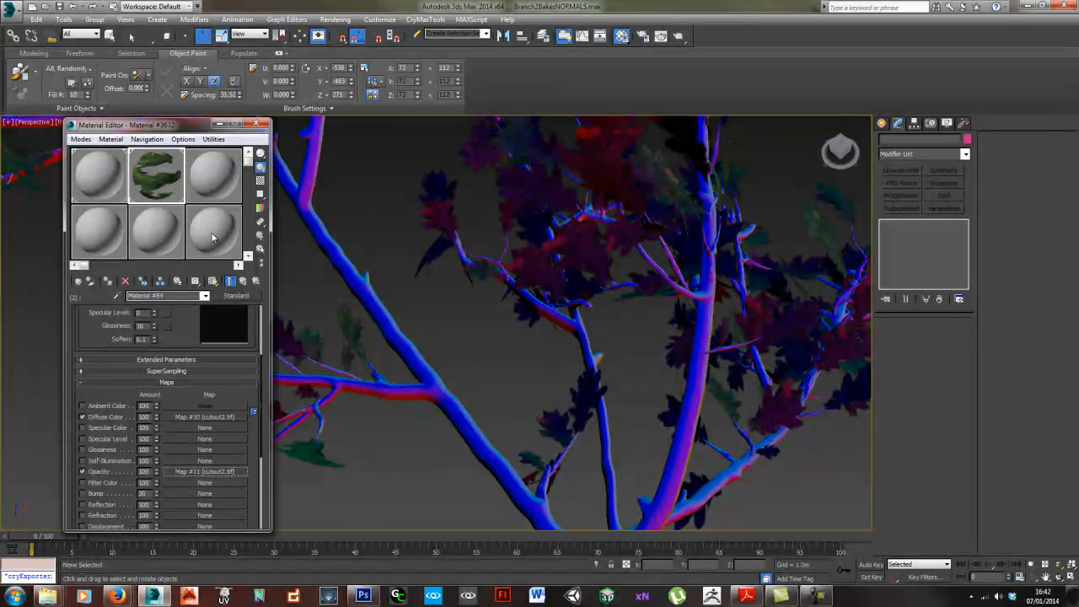
# - Return to the Multi/Sub-Object material and replace its ID 2 leaf sub-material with an independent copy of 01 - Default
pyautogui.click(243, 283)
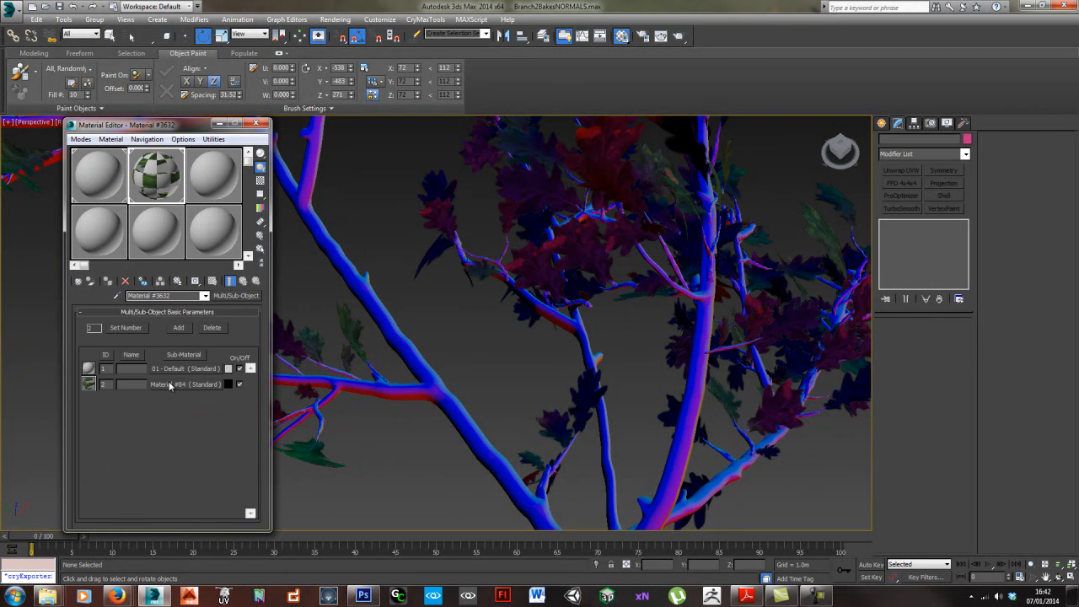
pyautogui.click(97, 178)
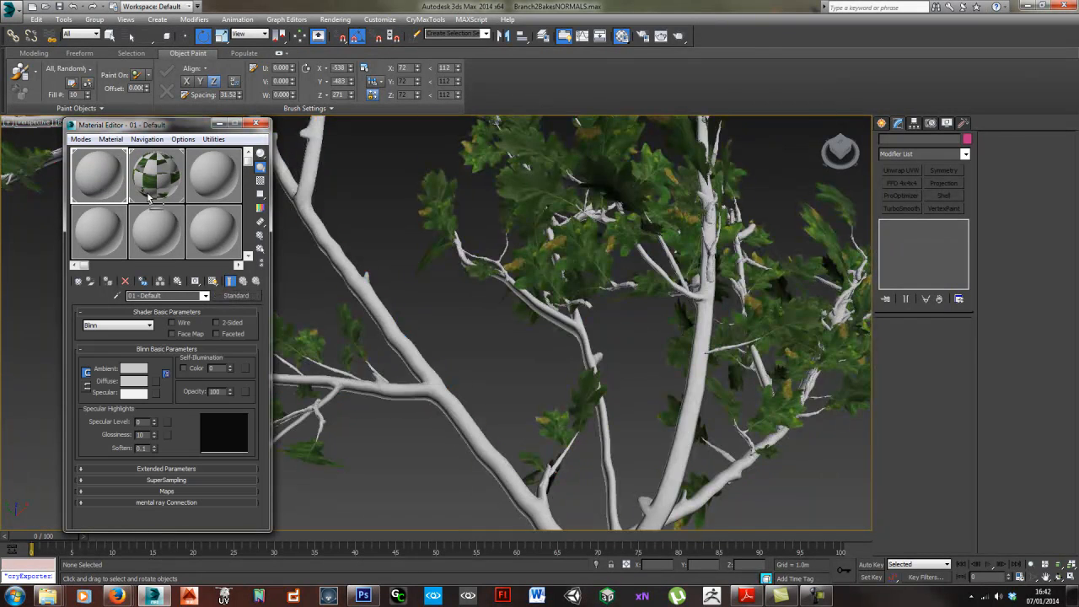
pyautogui.click(148, 183)
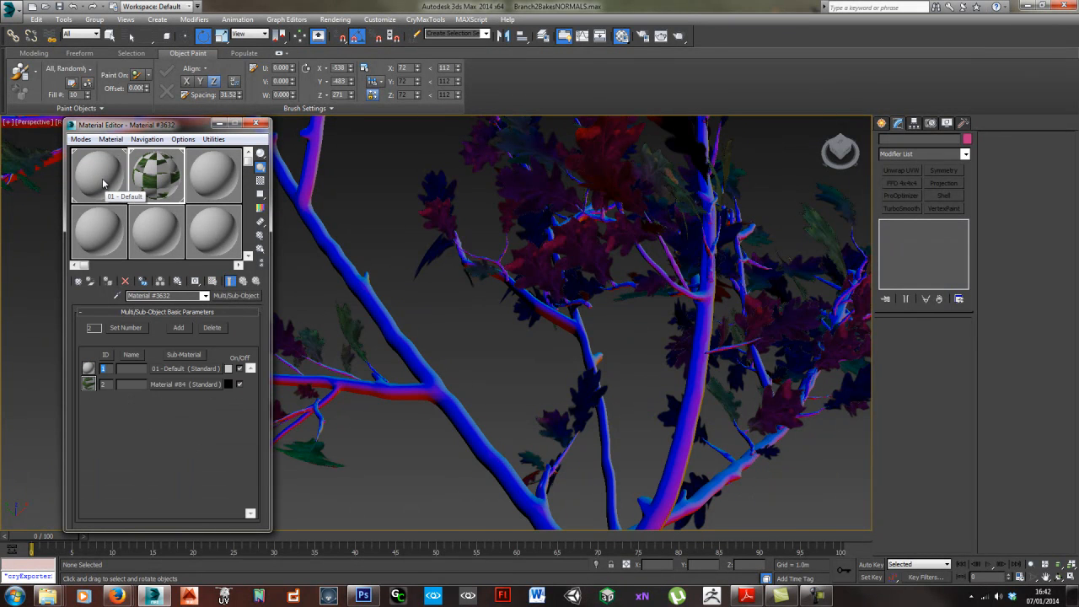
pyautogui.moveTo(152, 195); pyautogui.dragTo(175, 383)
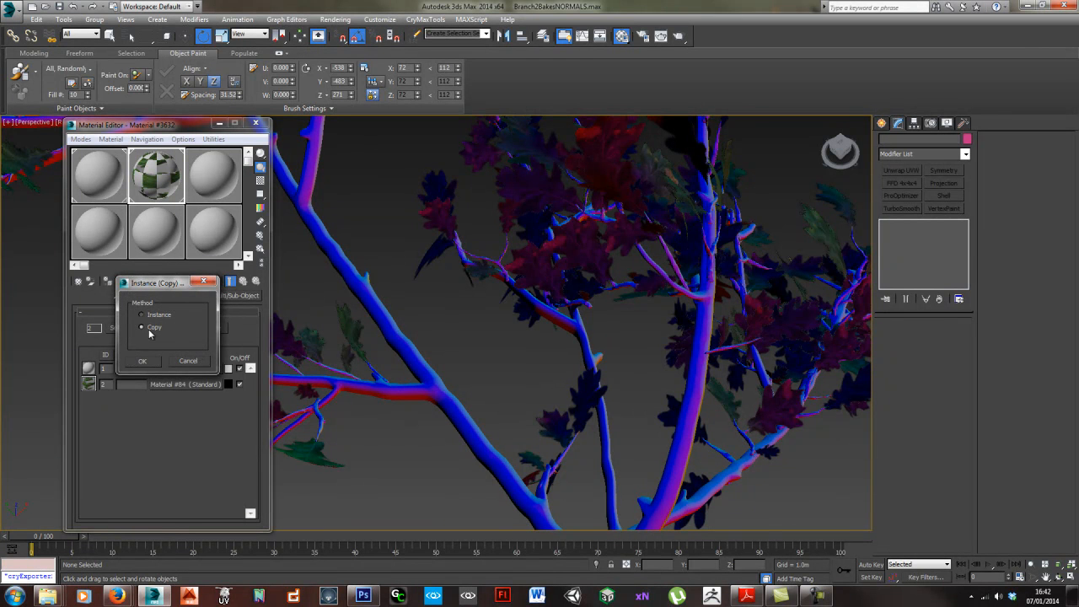
pyautogui.click(142, 361)
# - Paste the copied cutout2.tif map as the opacity map of the new ID 2 leaf sub-material
pyautogui.click(184, 384)
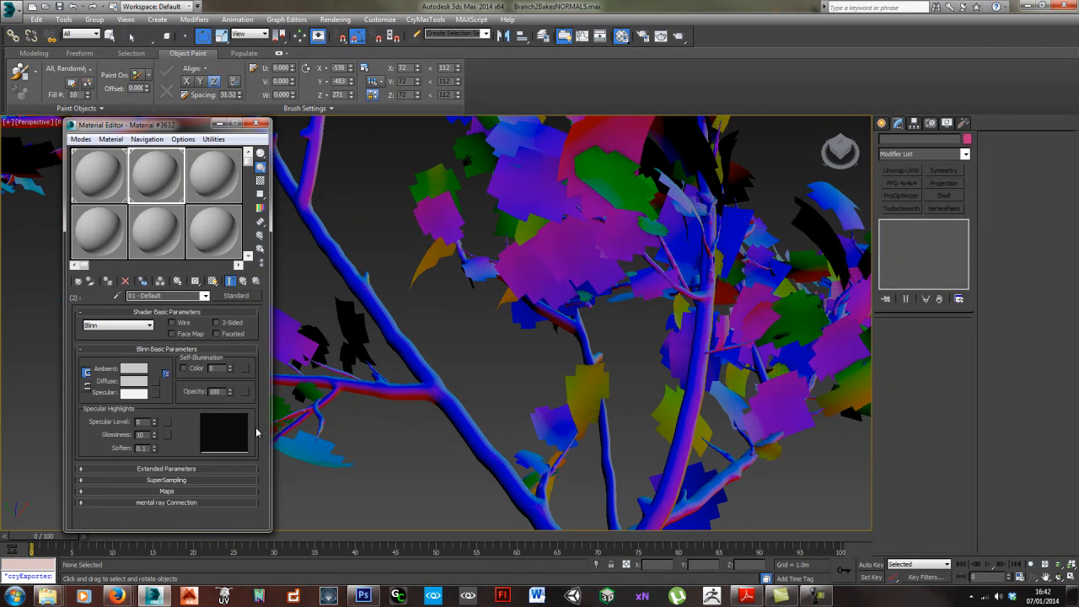
pyautogui.click(216, 491)
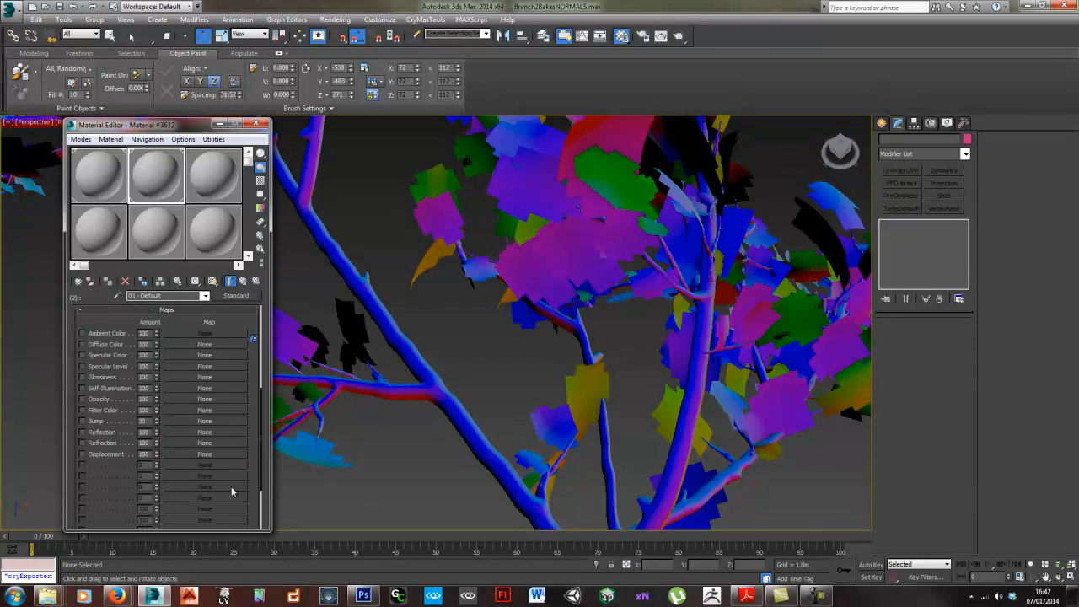
pyautogui.rightClick(207, 399)
pyautogui.click(228, 405)
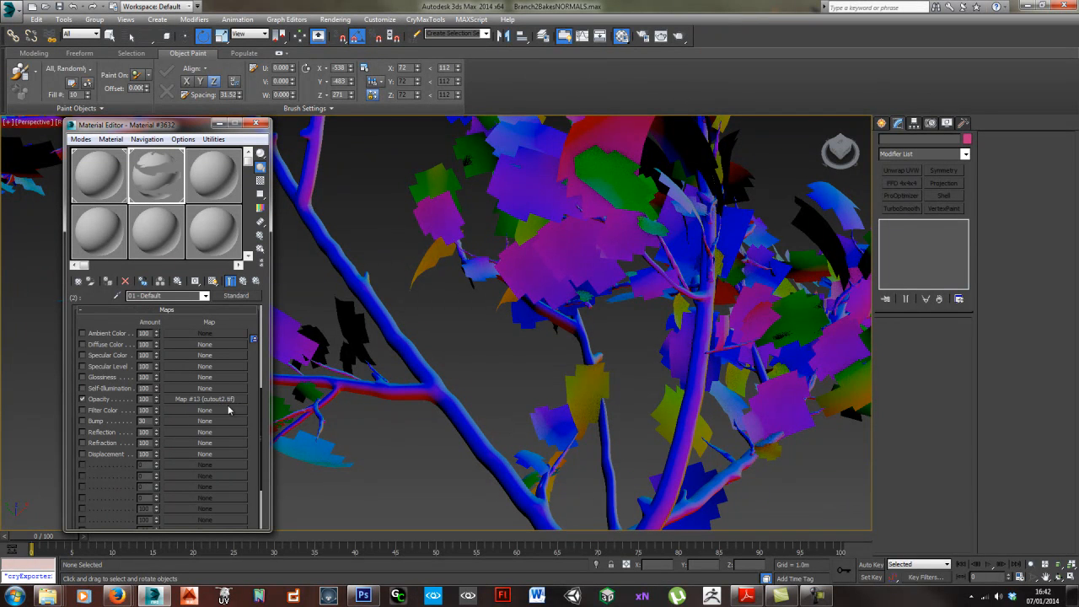
# - Check the Alpha mono channel output of the leaf material's cutout2.tif opacity map and toggle the opacity map off and on
pyautogui.click(205, 399)
pyautogui.moveTo(134, 481); pyautogui.dragTo(142, 363)
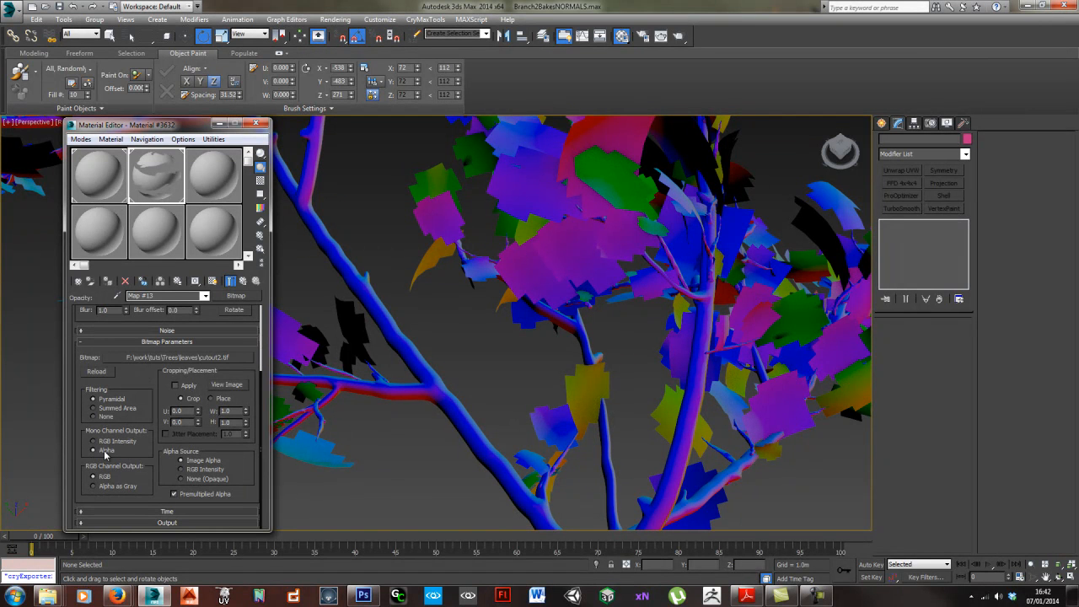
pyautogui.moveTo(246, 378); pyautogui.dragTo(256, 465)
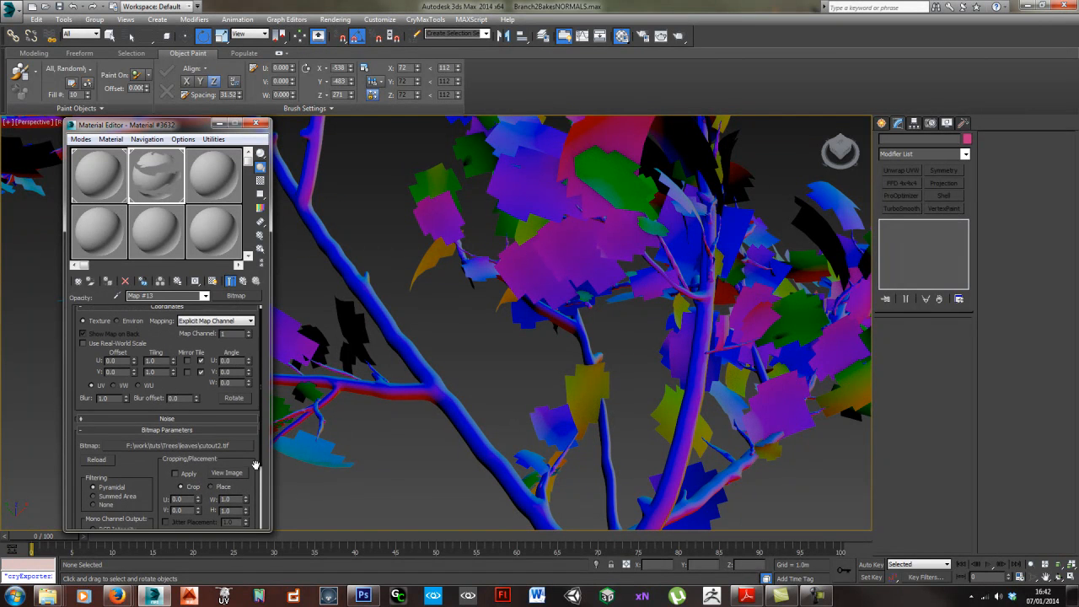
pyautogui.click(256, 280)
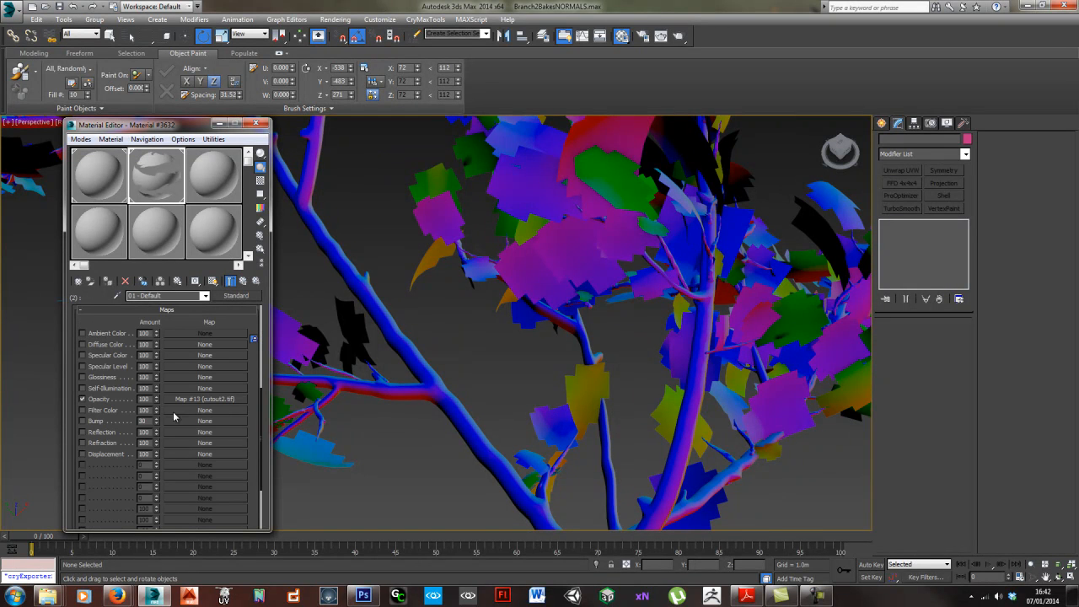
pyautogui.click(82, 400)
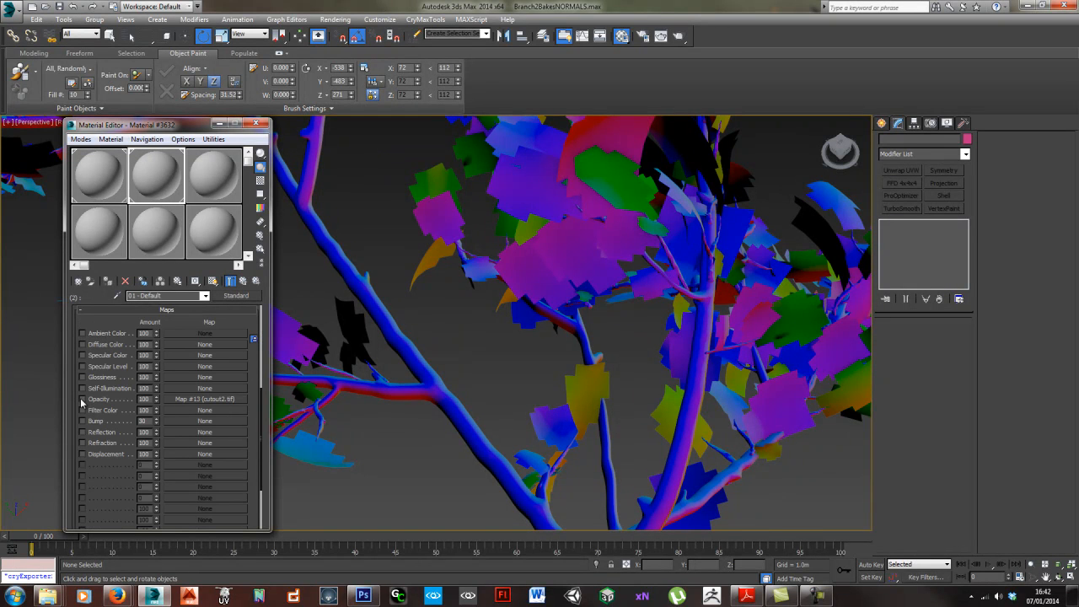
pyautogui.click(82, 400)
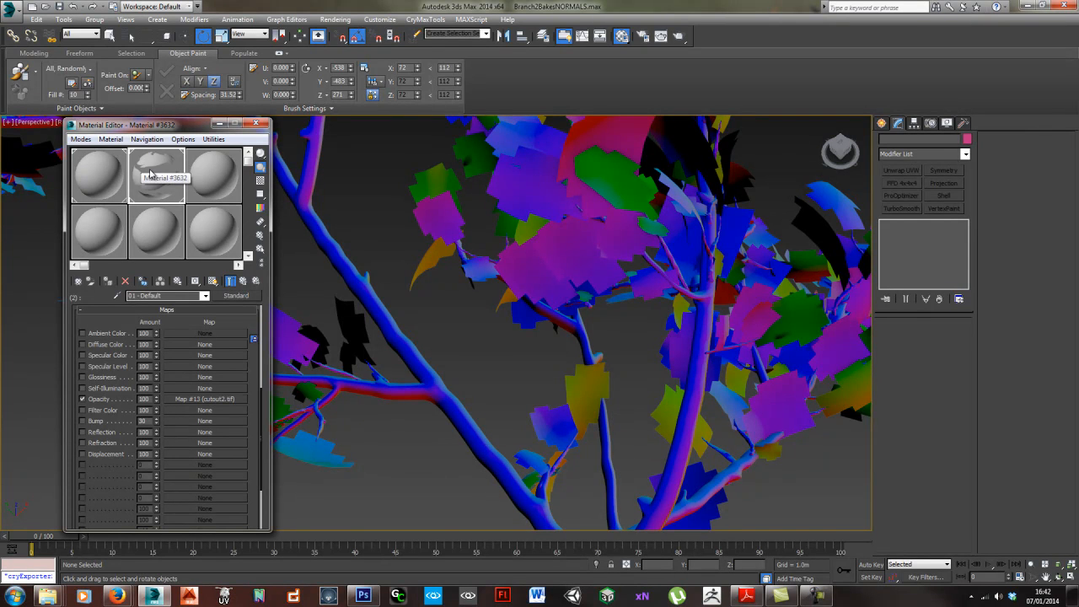
# - Put Material #84 with its cutout2.tif map back as the ID 2 leaf sub-material and close the Material Editor
pyautogui.click(243, 281)
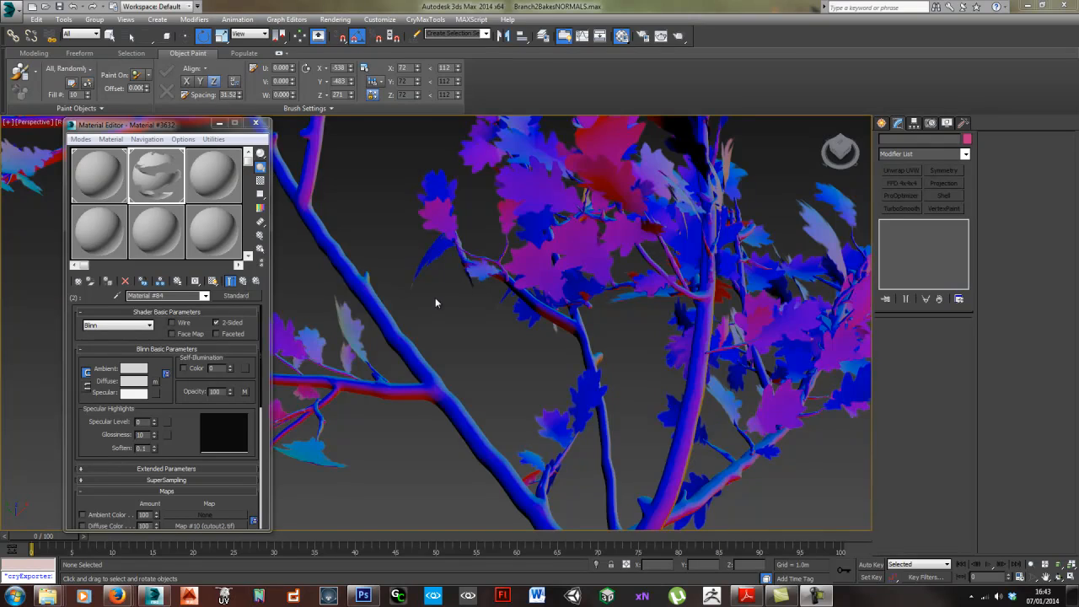
pyautogui.moveTo(435, 297); pyautogui.dragTo(431, 297, button='middle')
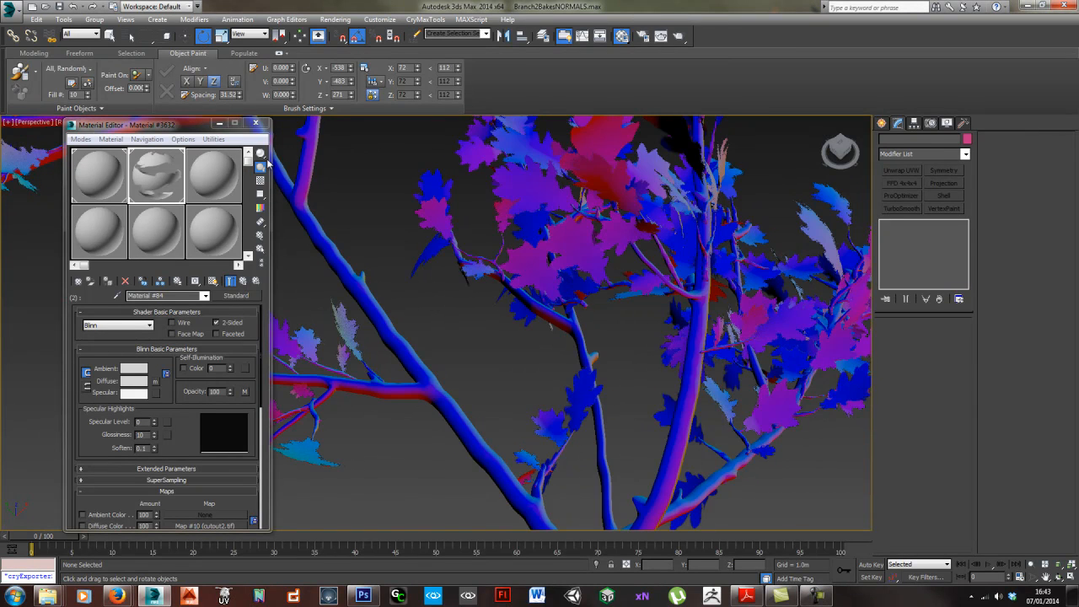
pyautogui.click(257, 124)
# - Examine the leaf cutouts and the coloured lighting on the branches, both close up and from a distance
pyautogui.moveTo(582, 381); pyautogui.dragTo(511, 371, button='middle')
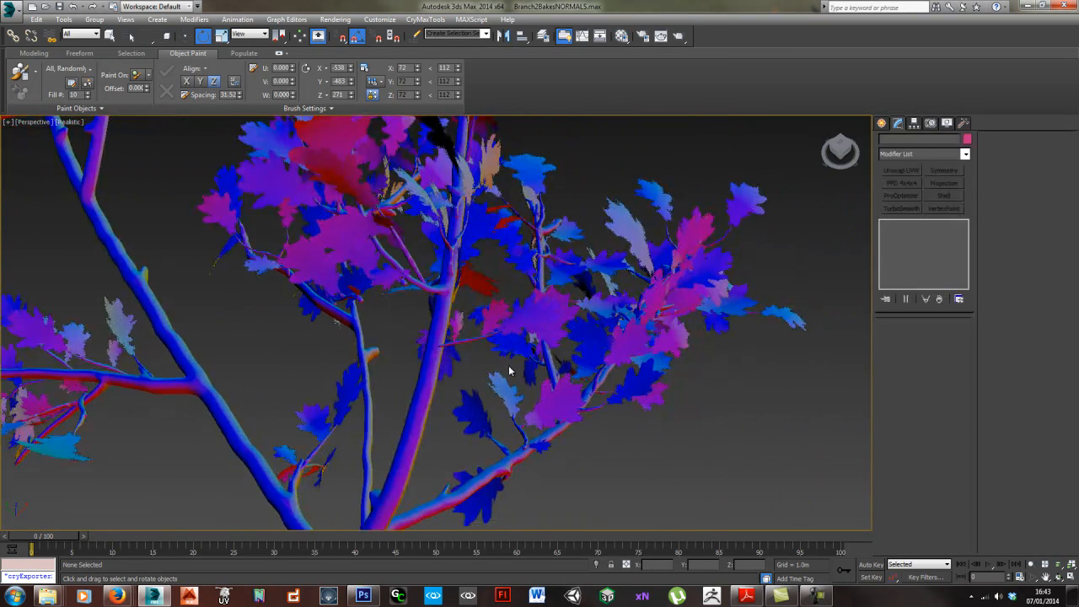
pyautogui.scroll(-3, 506, 372)
pyautogui.scroll(-4, 504, 375)
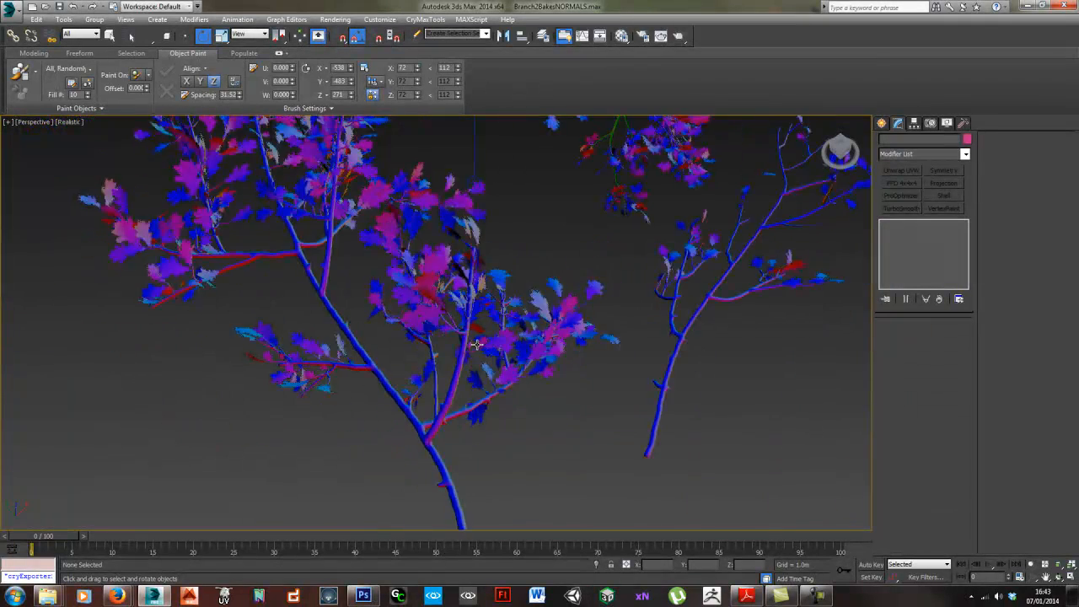
pyautogui.scroll(-5, 498, 393)
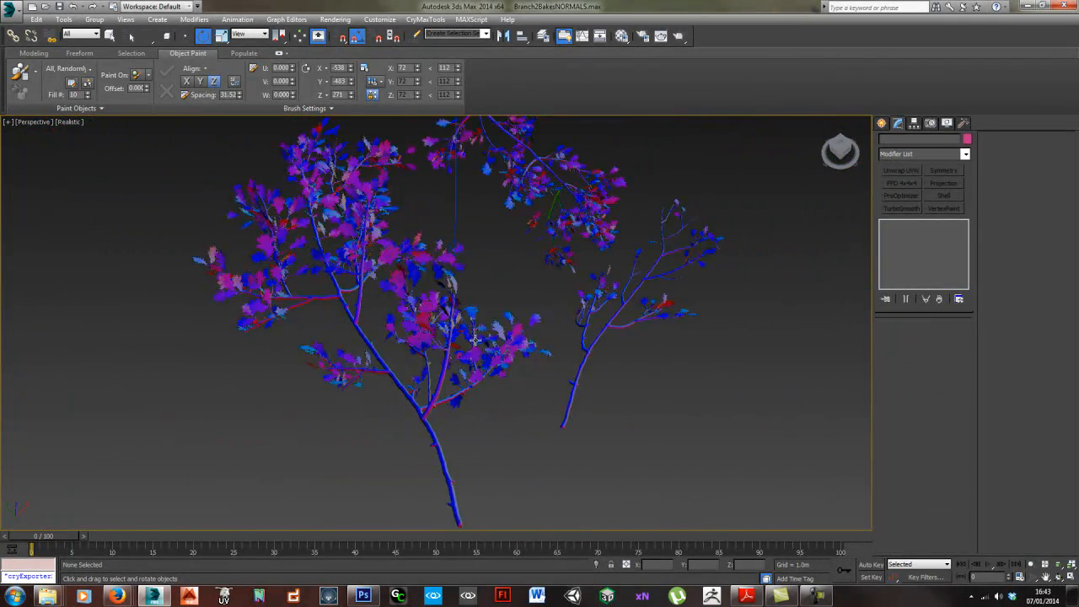
pyautogui.moveTo(446, 311)
pyautogui.mouseDown(button='middle')
pyautogui.moveTo(461, 374)
pyautogui.moveTo(478, 329)
pyautogui.moveTo(454, 293)
pyautogui.mouseUp(button='middle')
pyautogui.scroll(5, 463, 351)
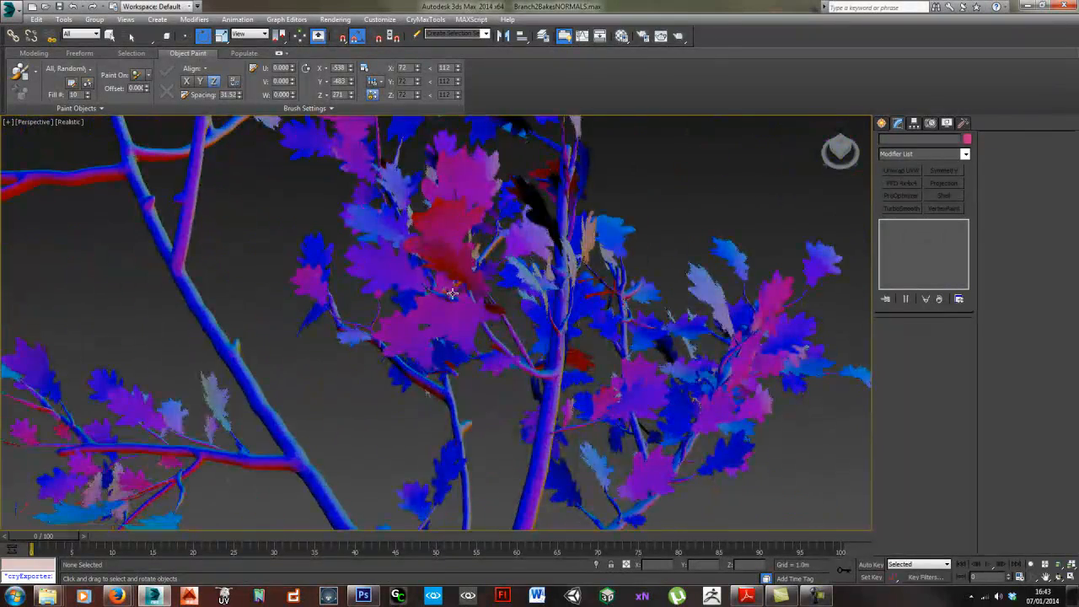
pyautogui.scroll(3, 453, 293)
pyautogui.scroll(-6, 466, 287)
pyautogui.scroll(-3, 465, 287)
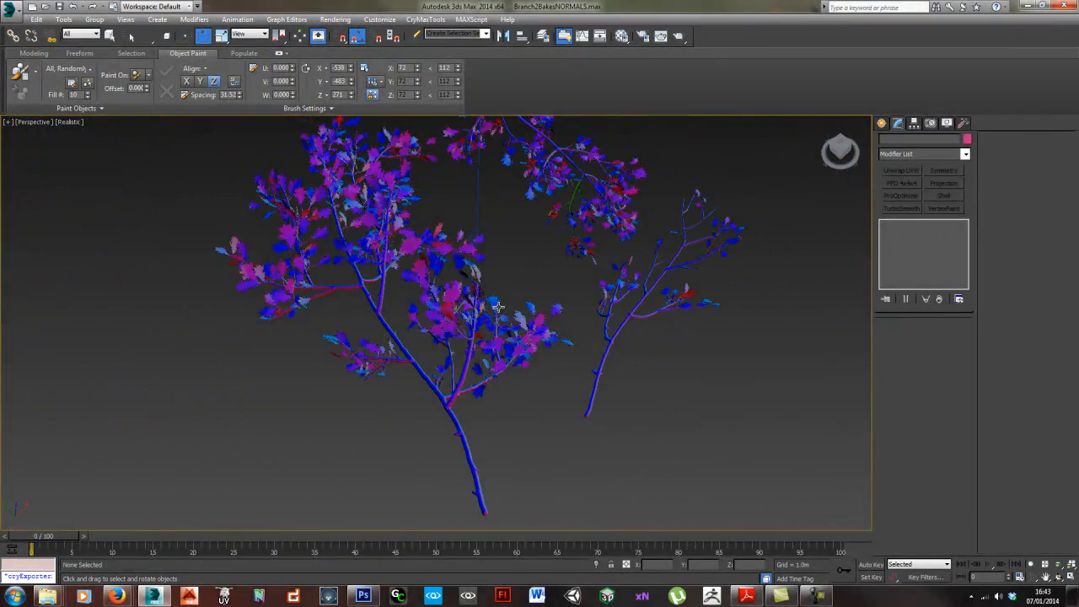
# - Render the branches through the Camera001 view and reposition the rendered frame window to see the image
pyautogui.press('c')
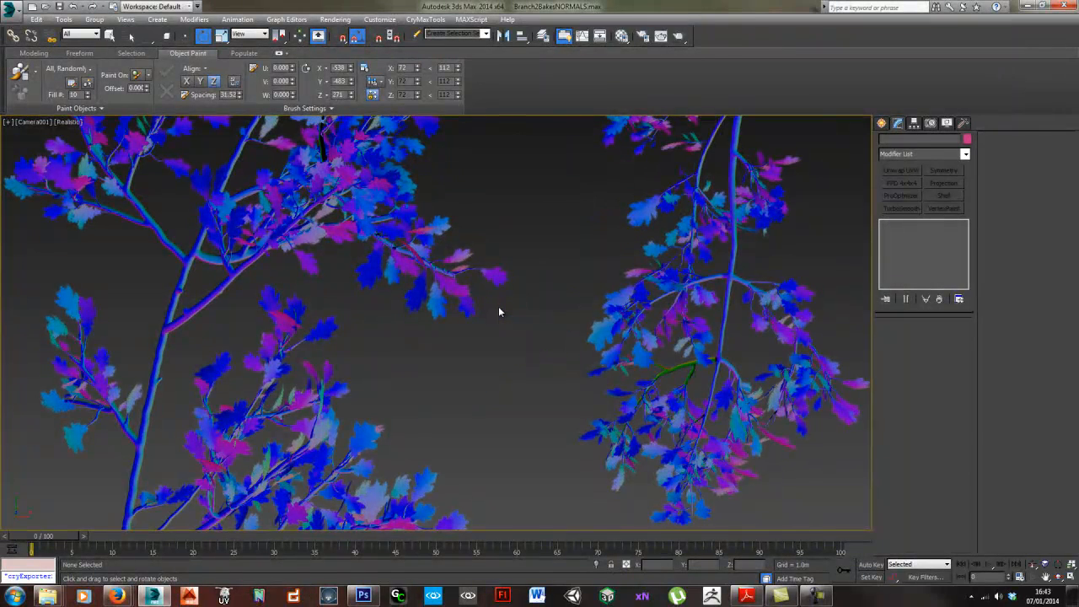
pyautogui.hotkey('shift', 'q')
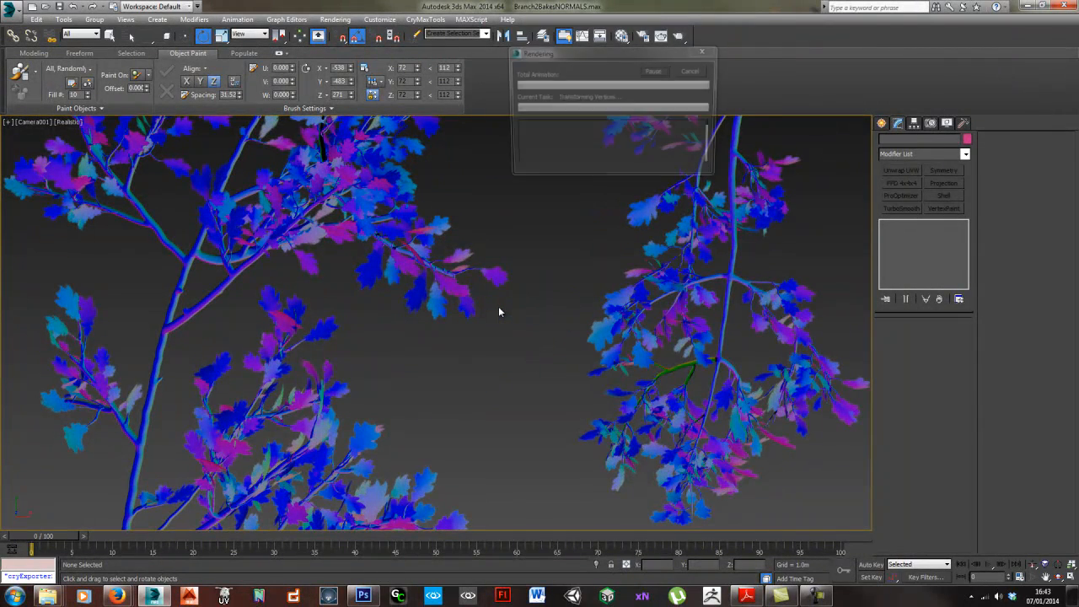
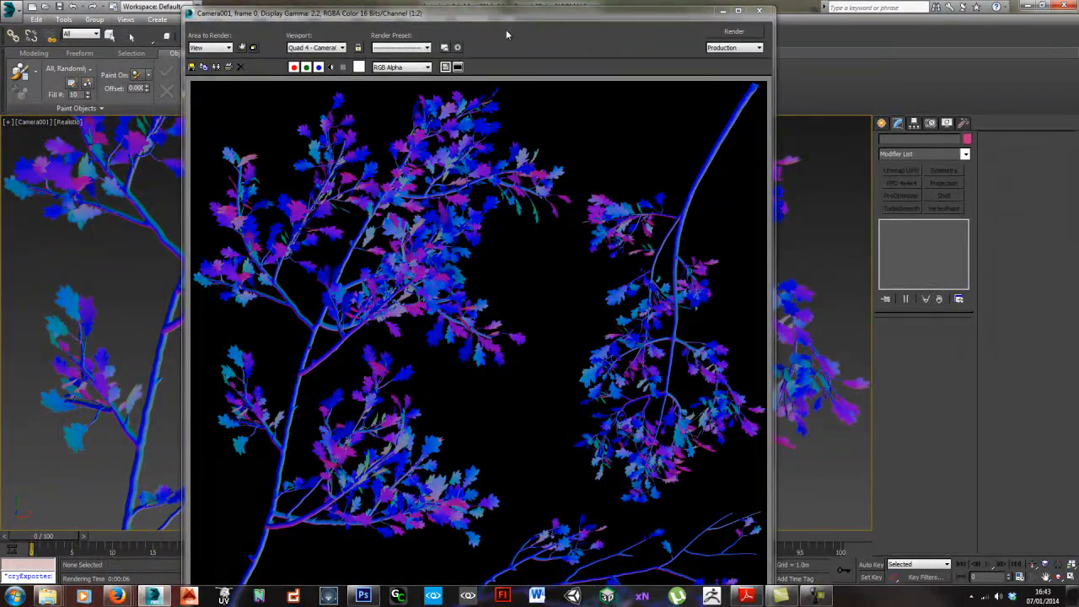
pyautogui.moveTo(503, 19)
pyautogui.mouseDown()
pyautogui.moveTo(595, 39)
pyautogui.moveTo(482, 18)
pyautogui.moveTo(496, 4)
pyautogui.mouseUp()
pyautogui.doubleClick(496, 5)
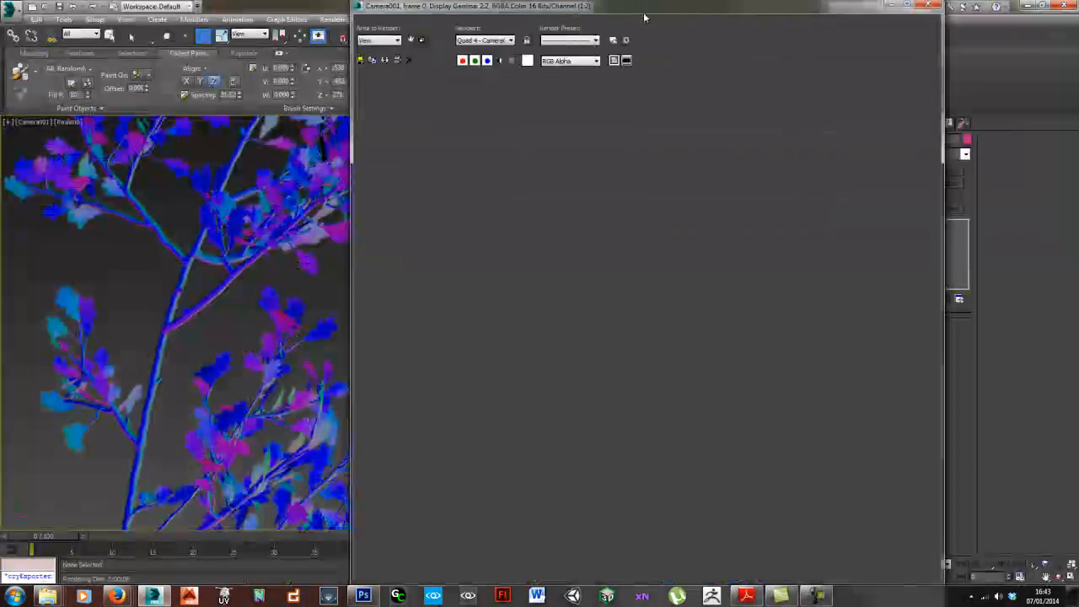
pyautogui.moveTo(644, 18); pyautogui.dragTo(497, 27)
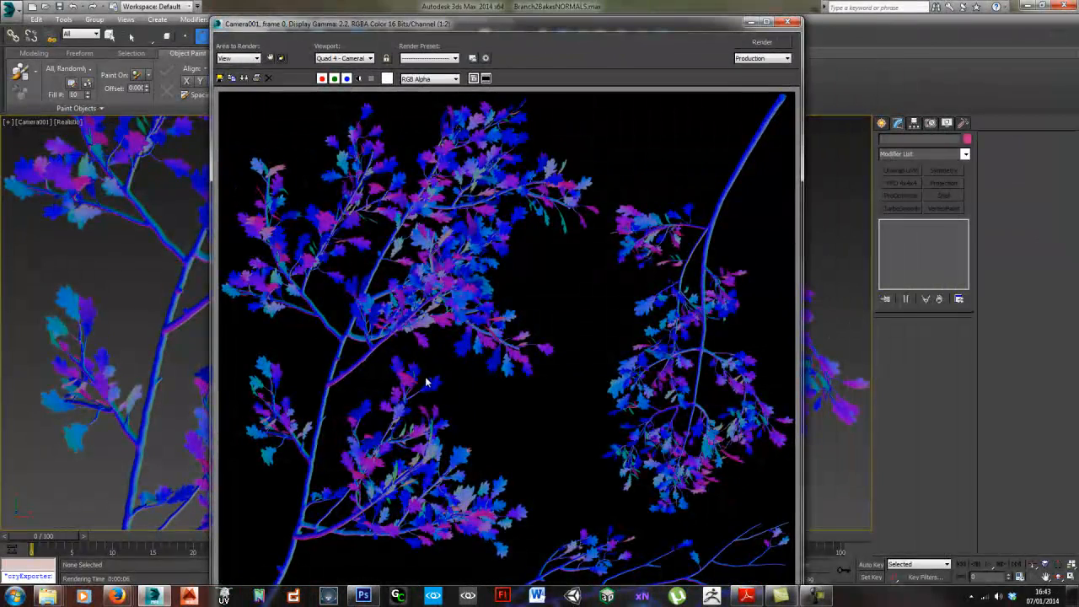
# - Start saving the rendered image, browse to the Trees project's textures folder and pick diffBASE.tga as the name template
pyautogui.click(219, 77)
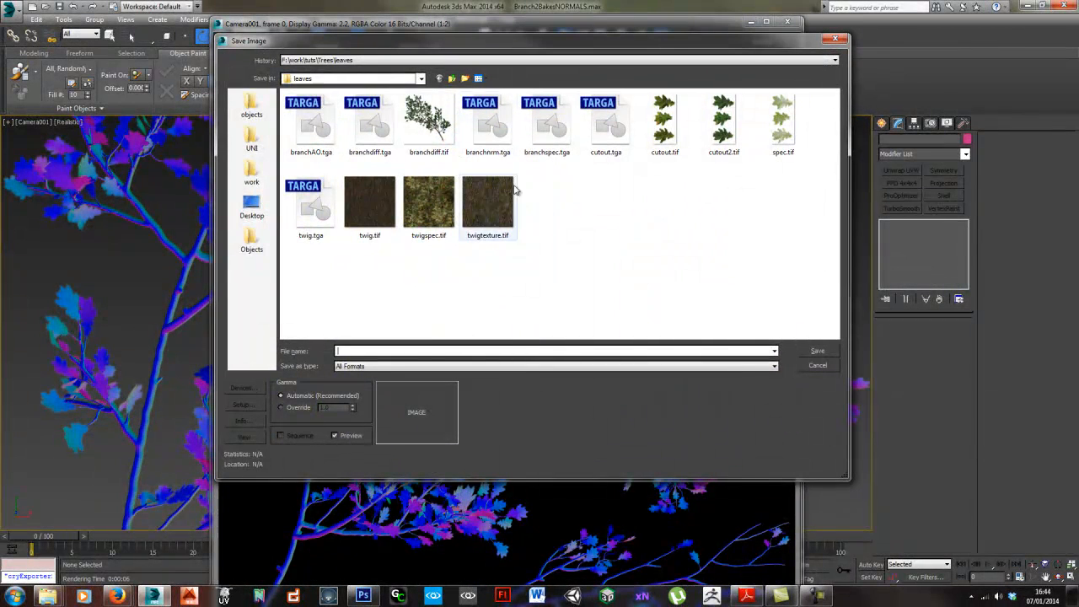
pyautogui.click(440, 78)
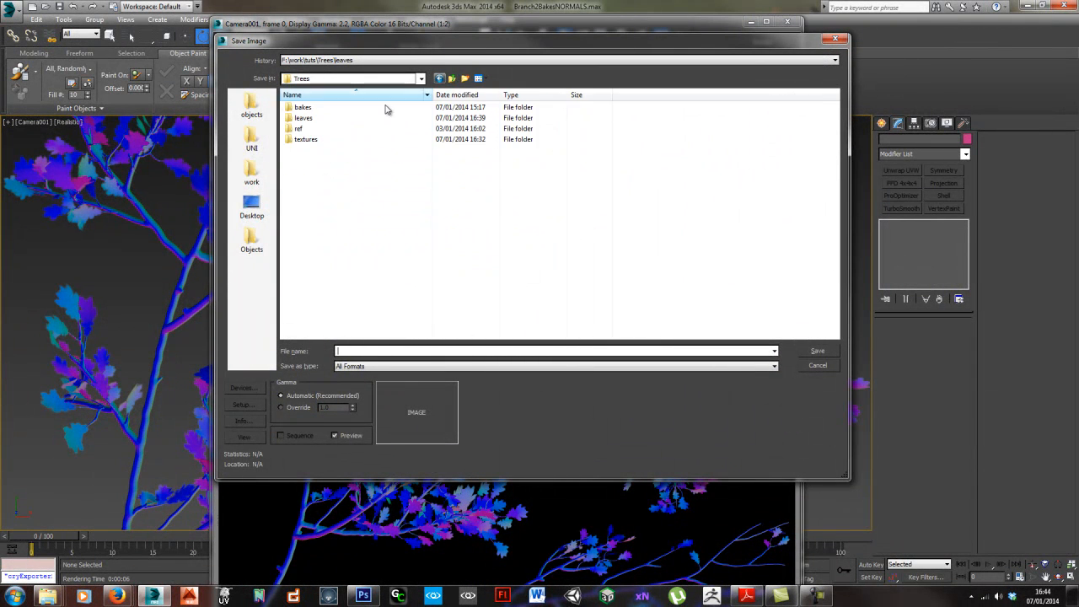
pyautogui.doubleClick(306, 138)
pyautogui.click(306, 145)
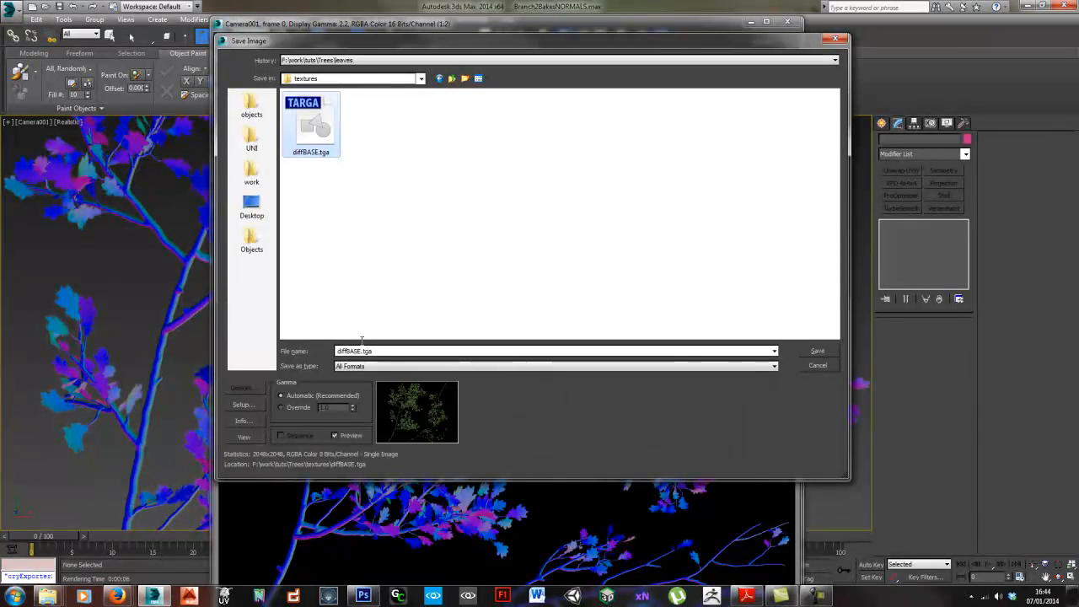
# - Save the render as nrmBASE.tga in Targa format, accept the Targa options and close the rendered frame window
pyautogui.click(352, 351)
pyautogui.moveTo(349, 351); pyautogui.dragTo(342, 350)
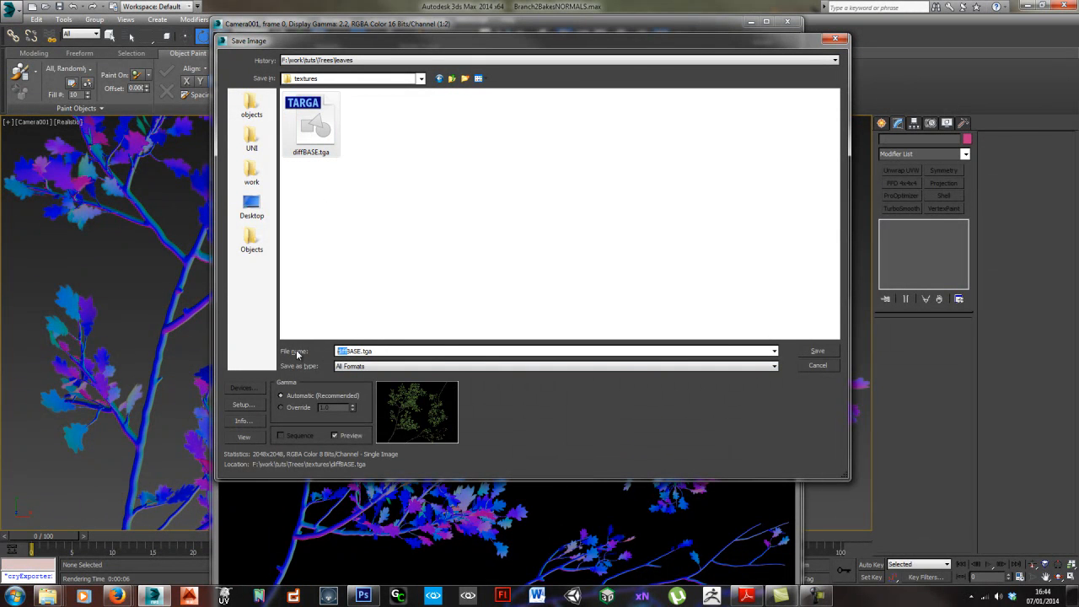
pyautogui.write('nrm')
pyautogui.click(641, 366)
pyautogui.click(385, 472)
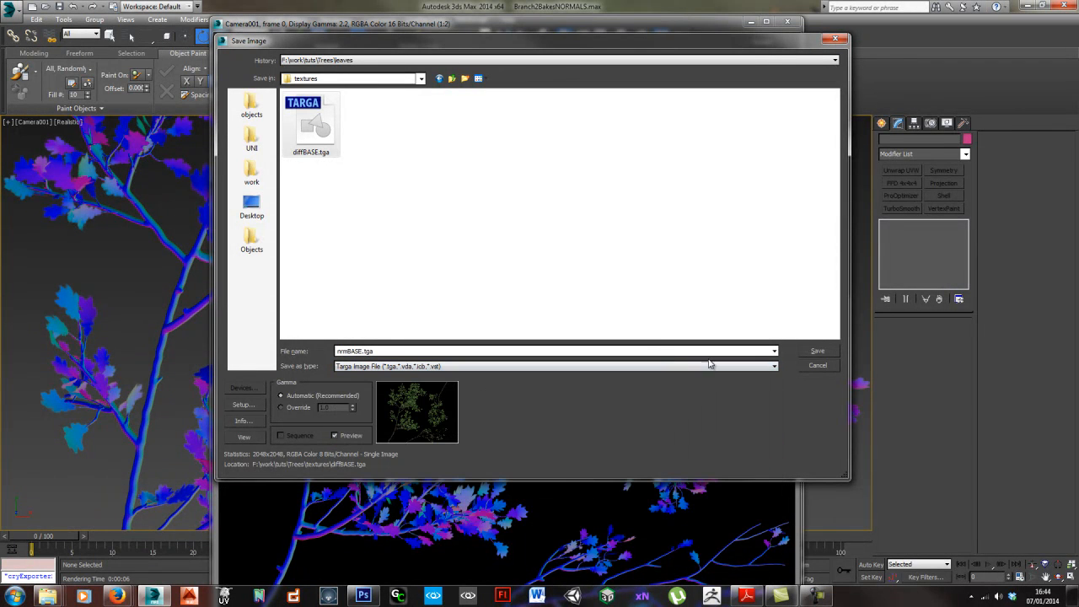
pyautogui.click(818, 351)
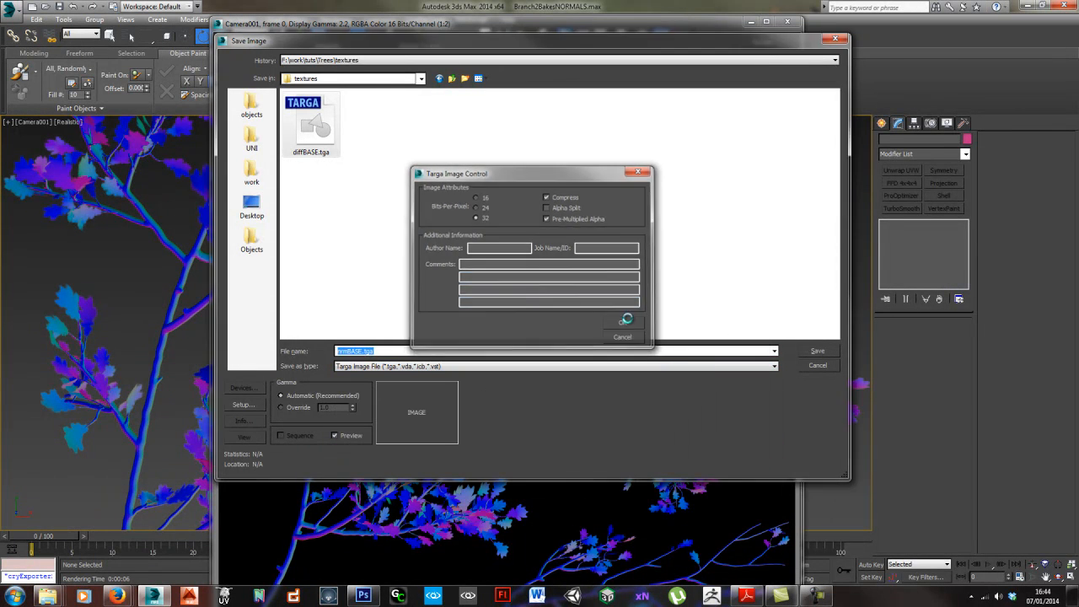
pyautogui.click(622, 323)
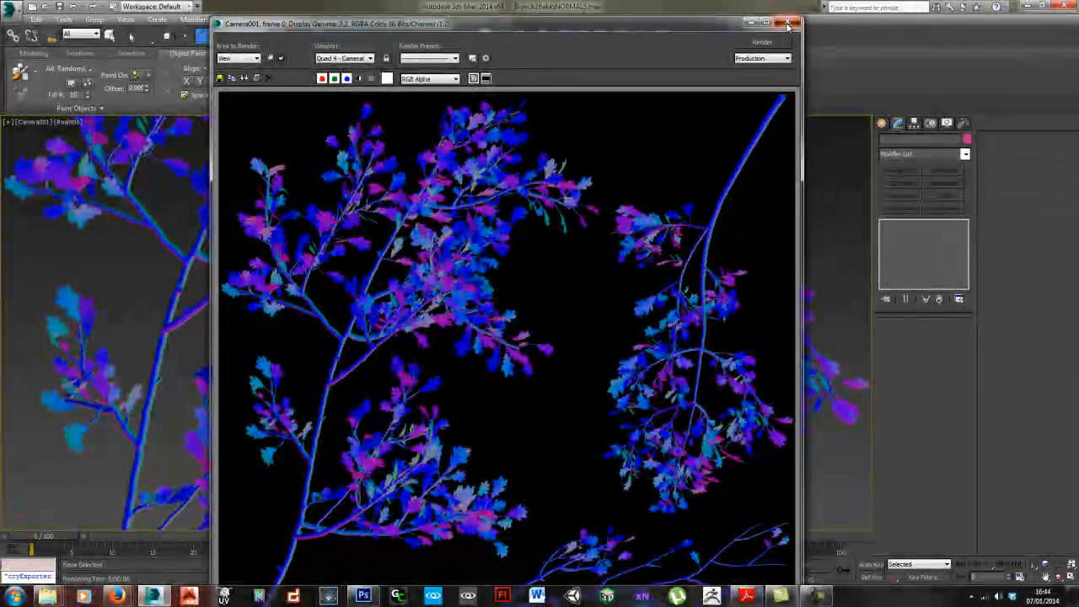
pyautogui.click(788, 24)
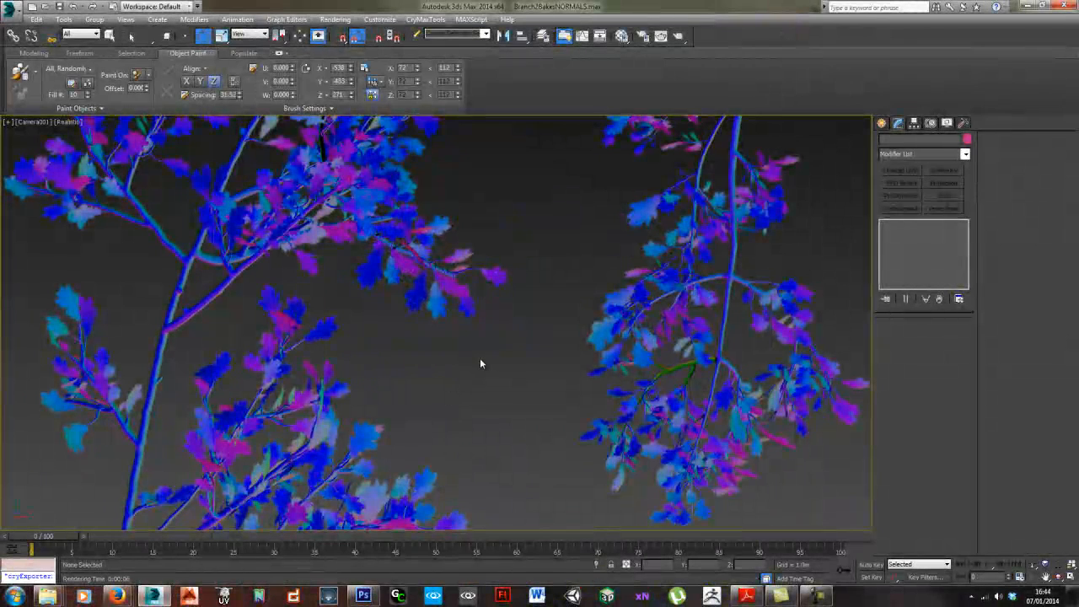
# - In the perspective view, draw a plane about 12.7 m long and 11.6 m wide across the area of the branches
pyautogui.press('p')
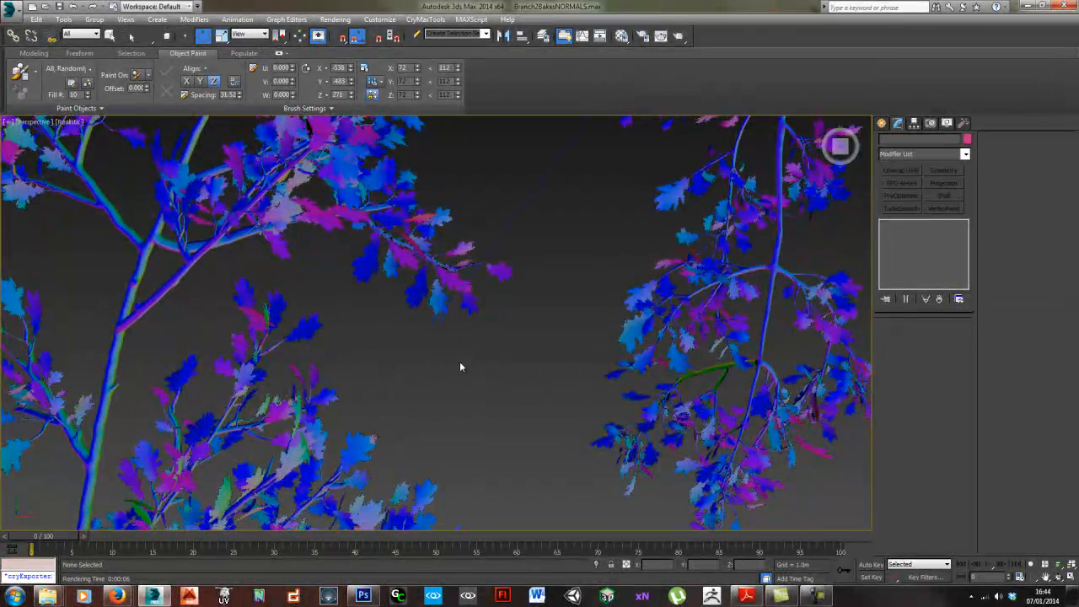
pyautogui.scroll(-5, 458, 362)
pyautogui.keyDown('alt'); pyautogui.moveTo(441, 393); pyautogui.dragTo(478, 342, button='middle'); pyautogui.keyUp('alt')
pyautogui.scroll(5, 452, 363)
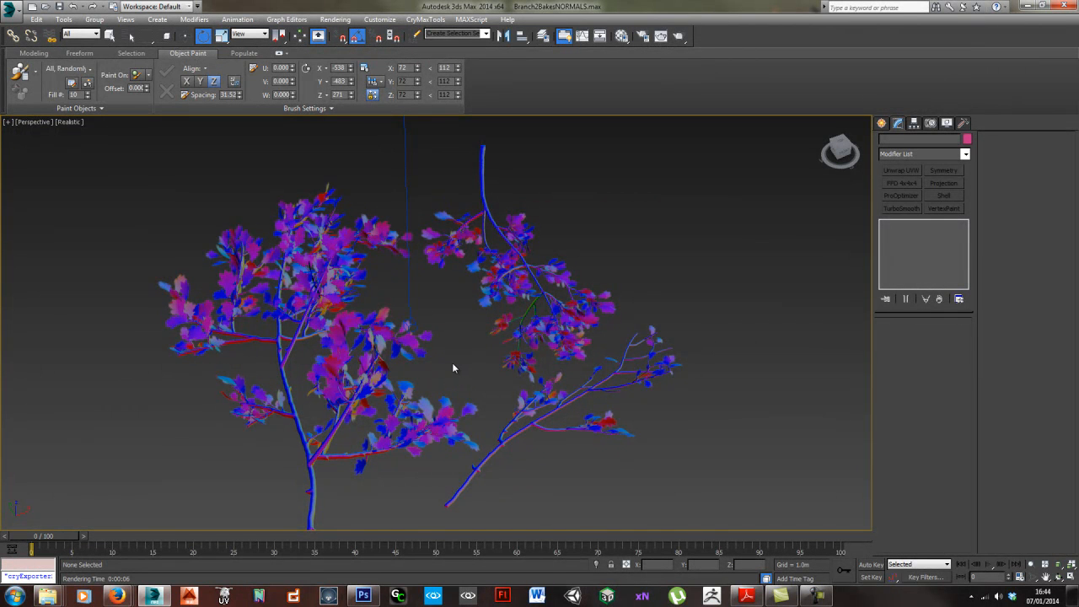
pyautogui.moveTo(479, 393)
pyautogui.mouseDown(button='middle')
pyautogui.moveTo(496, 386)
pyautogui.moveTo(490, 404)
pyautogui.mouseUp(button='middle')
pyautogui.scroll(-5, 496, 391)
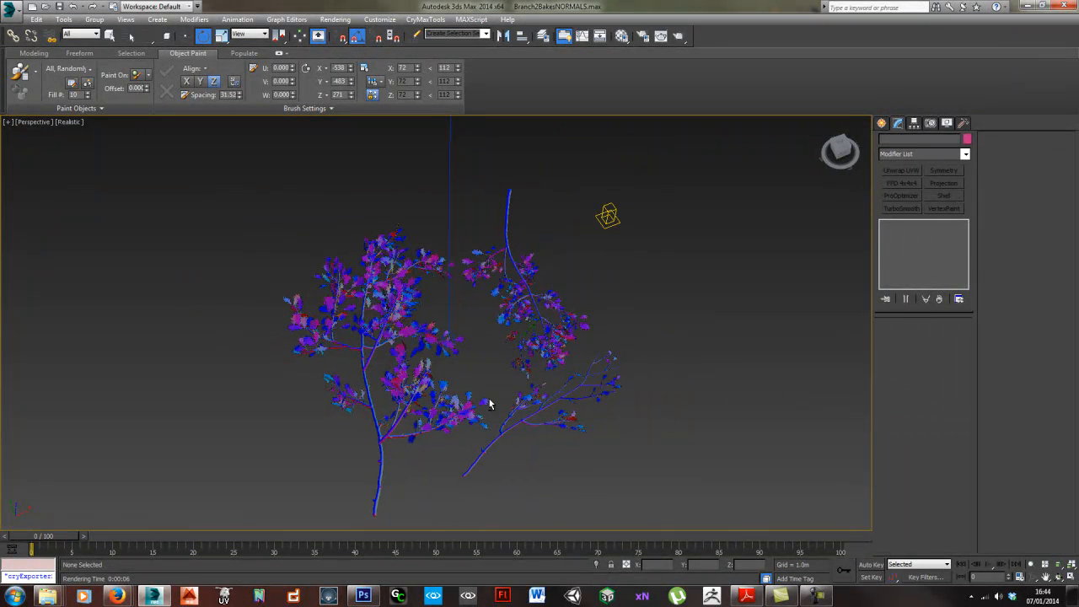
pyautogui.click(880, 123)
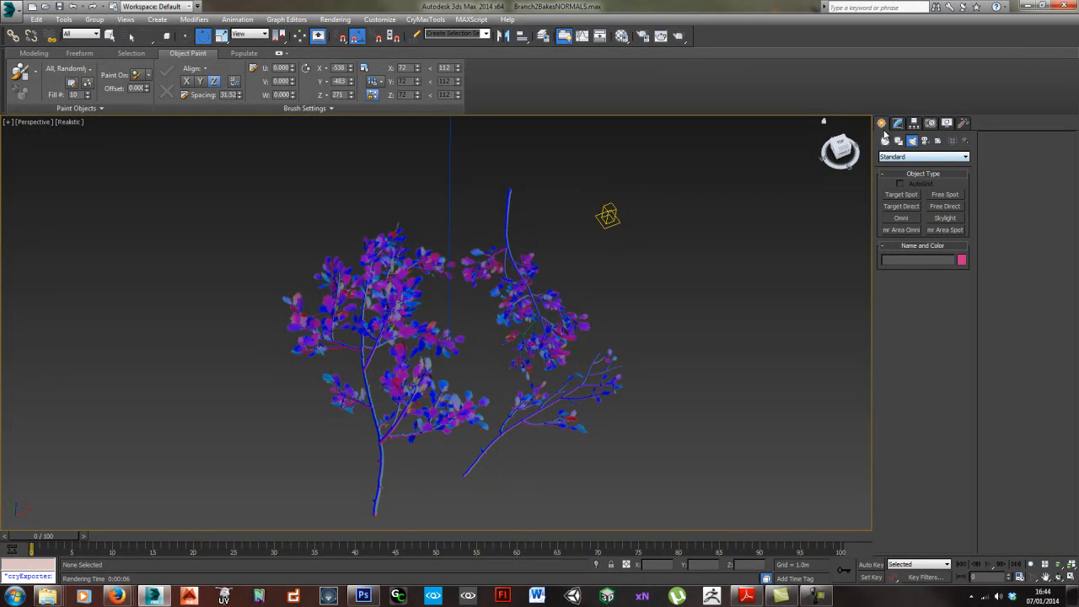
pyautogui.click(897, 124)
pyautogui.click(882, 123)
pyautogui.click(884, 140)
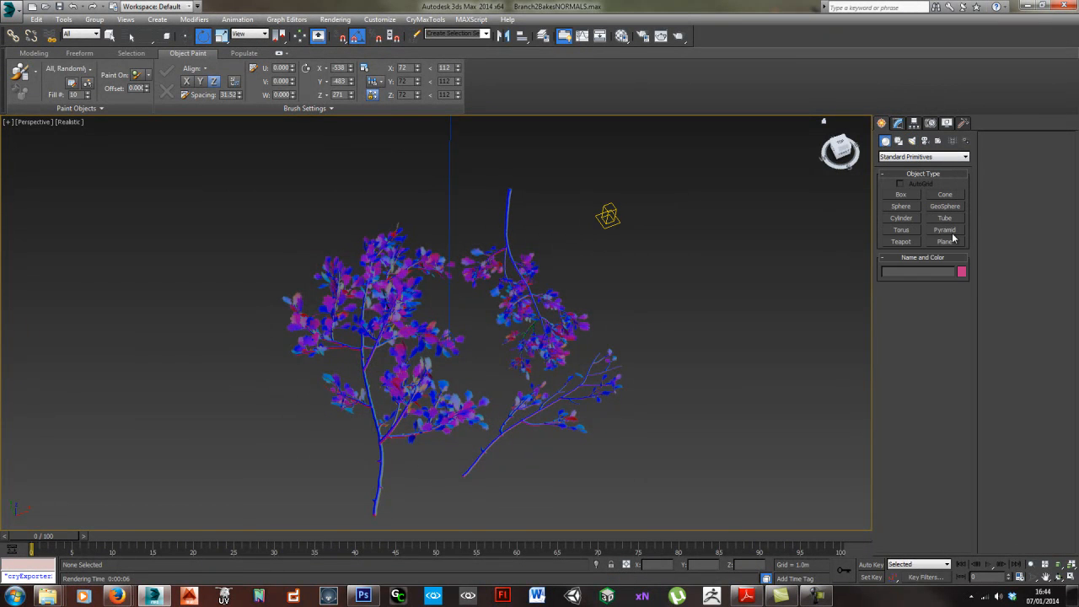
pyautogui.click(946, 241)
pyautogui.moveTo(287, 279); pyautogui.dragTo(767, 442)
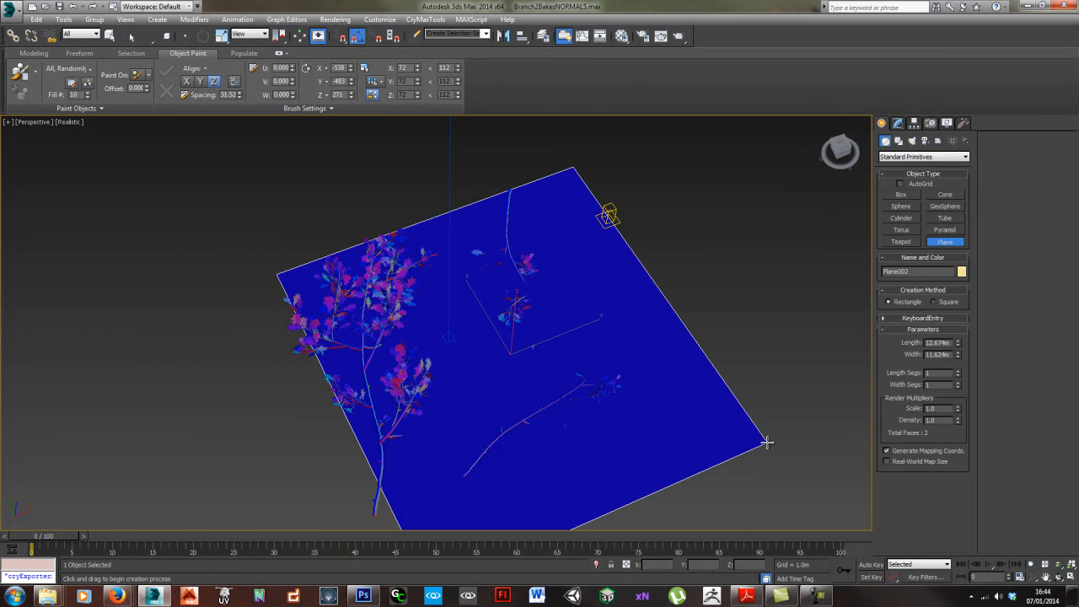
# - Set the new plane's length and width to 10 m each
pyautogui.press('e')
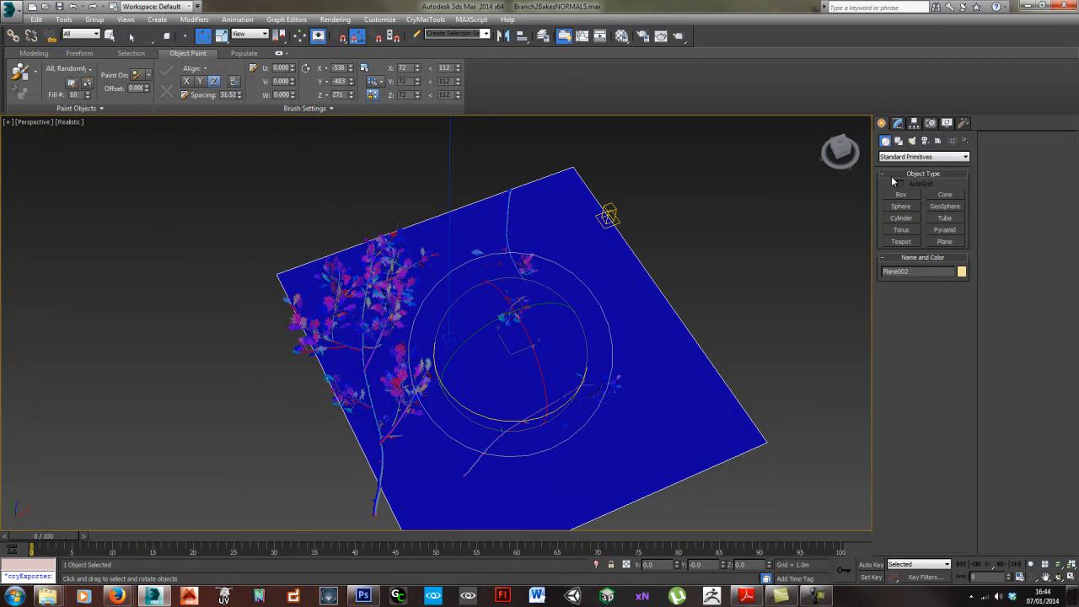
pyautogui.click(898, 123)
pyautogui.doubleClick(949, 337)
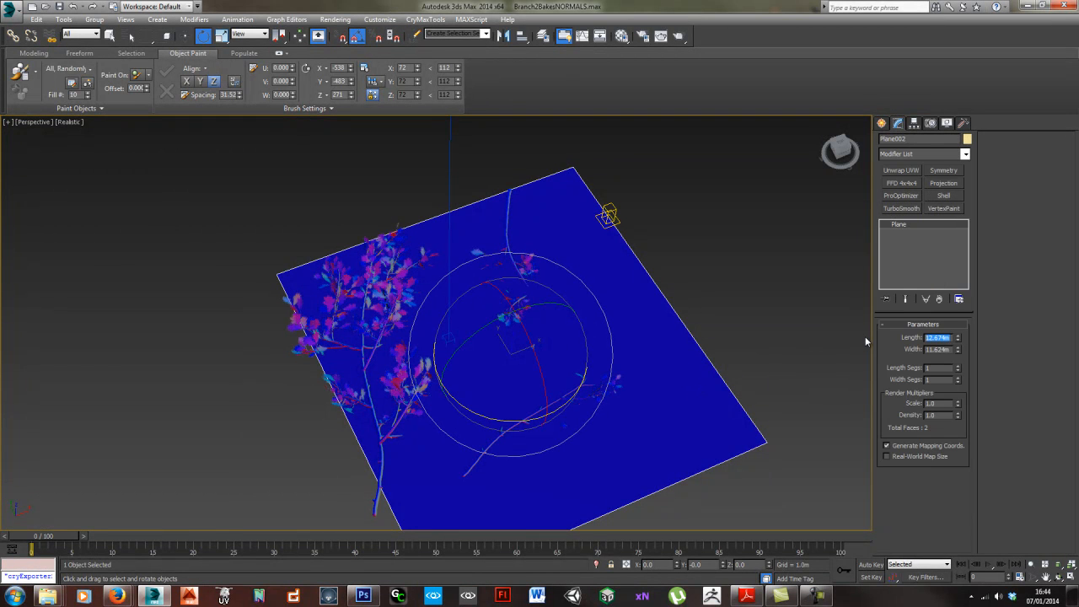
pyautogui.write('10')
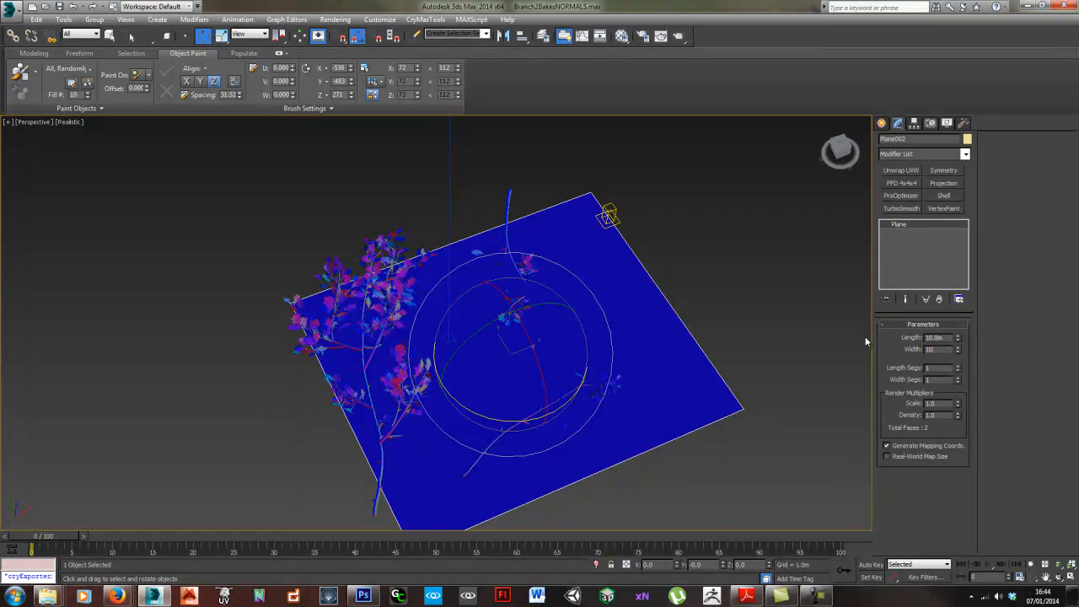
pyautogui.press('Return')
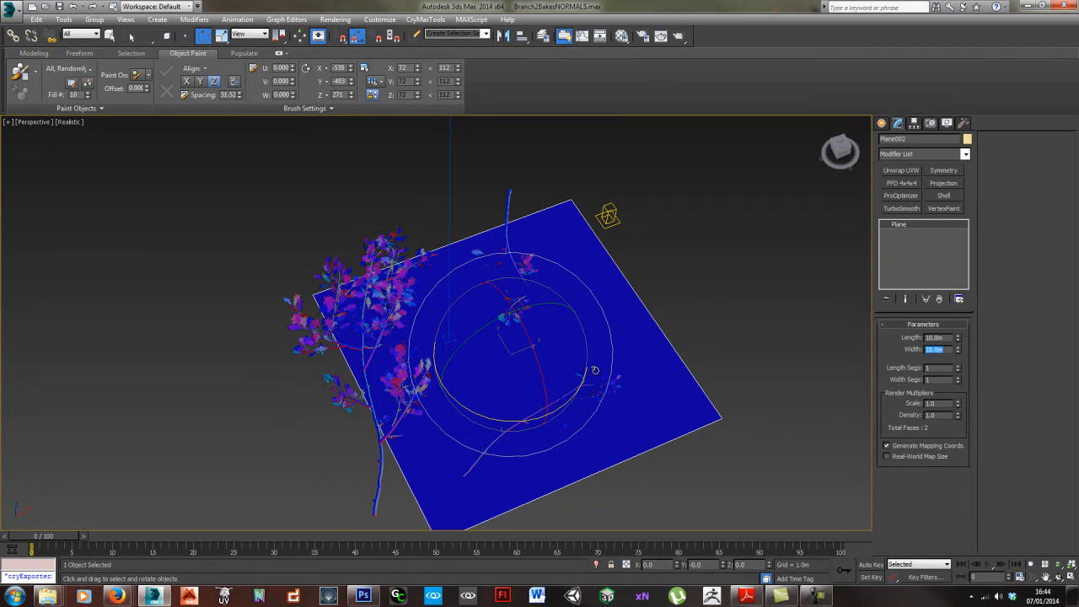
# - Convert the 10 m plane to an editable poly
pyautogui.keyDown('alt'); pyautogui.moveTo(595, 371); pyautogui.dragTo(606, 370, button='middle'); pyautogui.keyUp('alt')
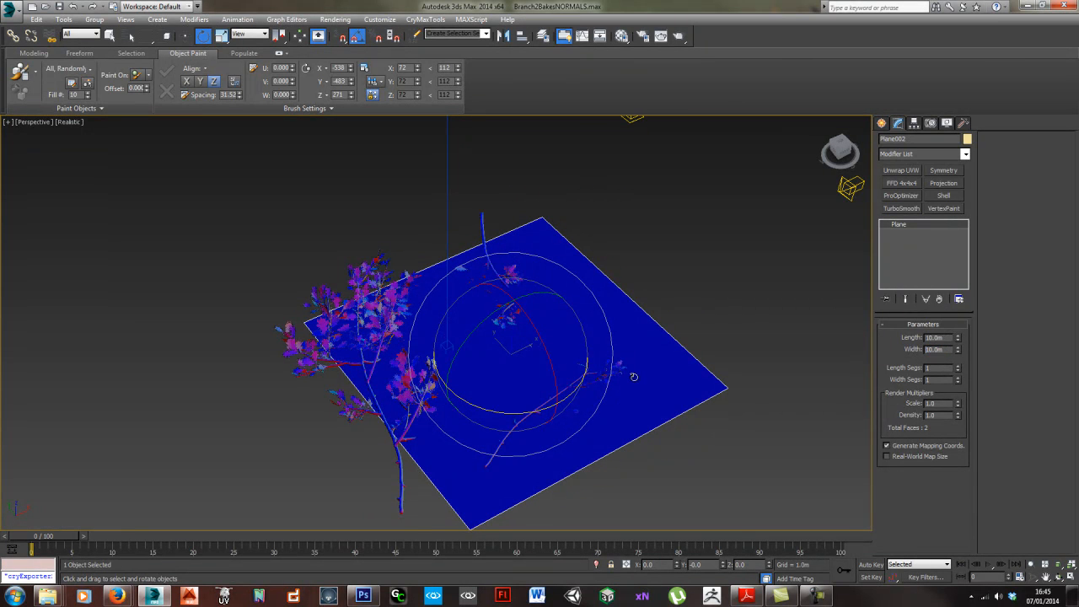
pyautogui.keyDown('alt'); pyautogui.moveTo(610, 369); pyautogui.dragTo(634, 362, button='middle'); pyautogui.keyUp('alt')
pyautogui.hotkey('ctrl', 'e')
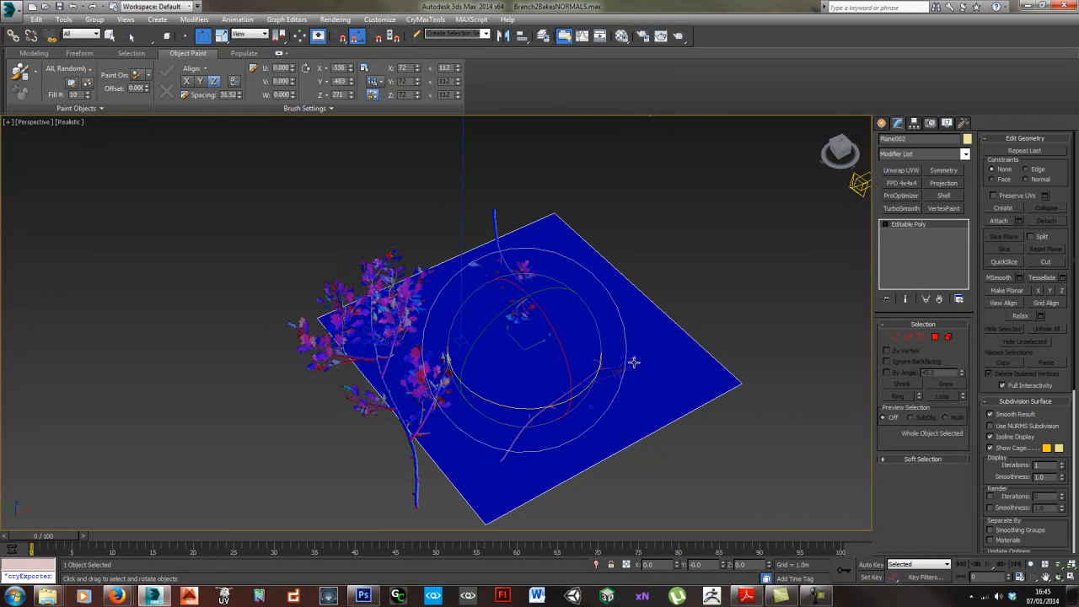
# - Start exporting only the selected plane and browse to the textures folder under work, tuts, Trees
pyautogui.hotkey('alt', 'f')
pyautogui.press('e')
pyautogui.press('s')
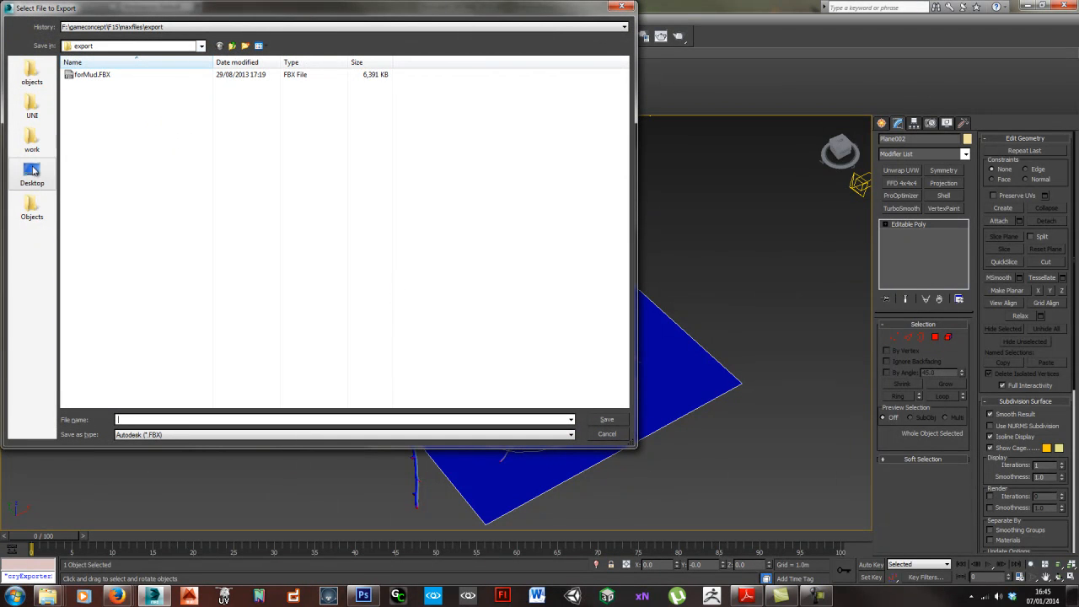
pyautogui.click(38, 141)
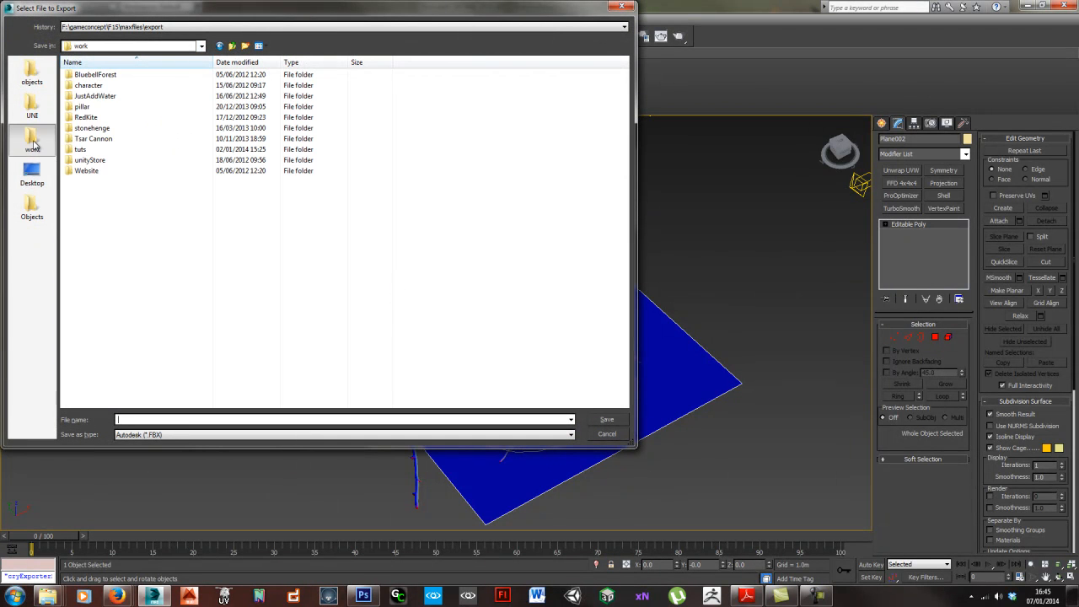
pyautogui.doubleClick(81, 150)
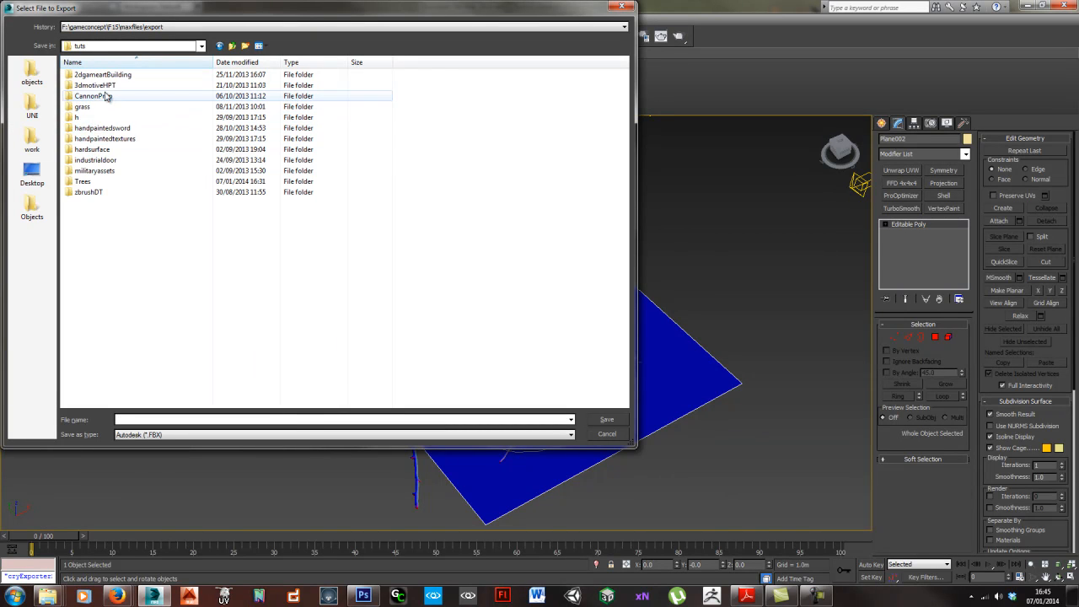
pyautogui.doubleClick(88, 182)
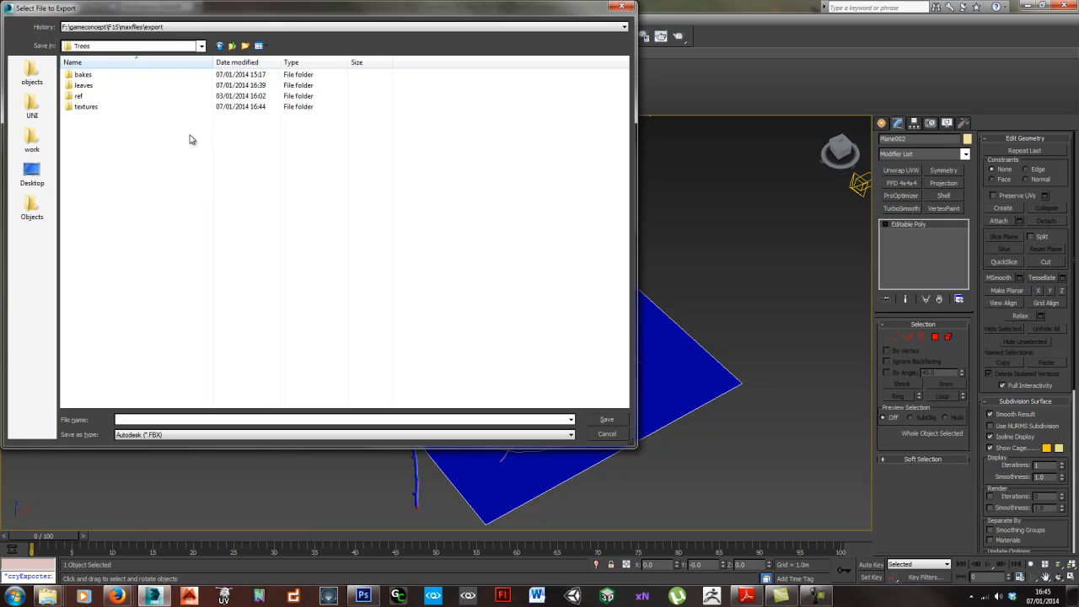
pyautogui.doubleClick(93, 108)
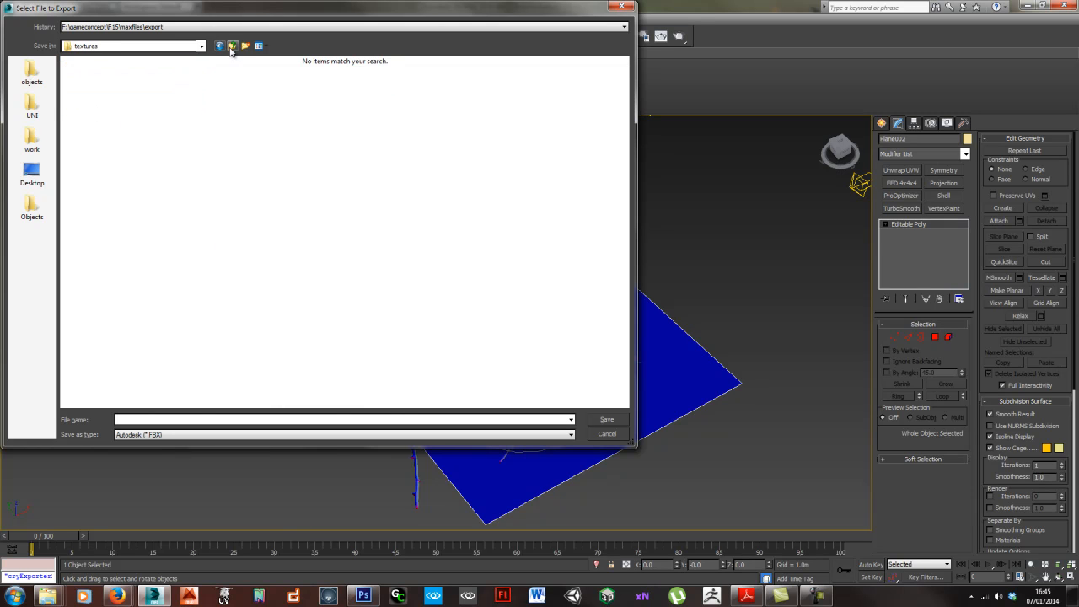
# - Export the plane as plane.obj in the gw::OBJ-Exporter format and finish the export
pyautogui.click(159, 435)
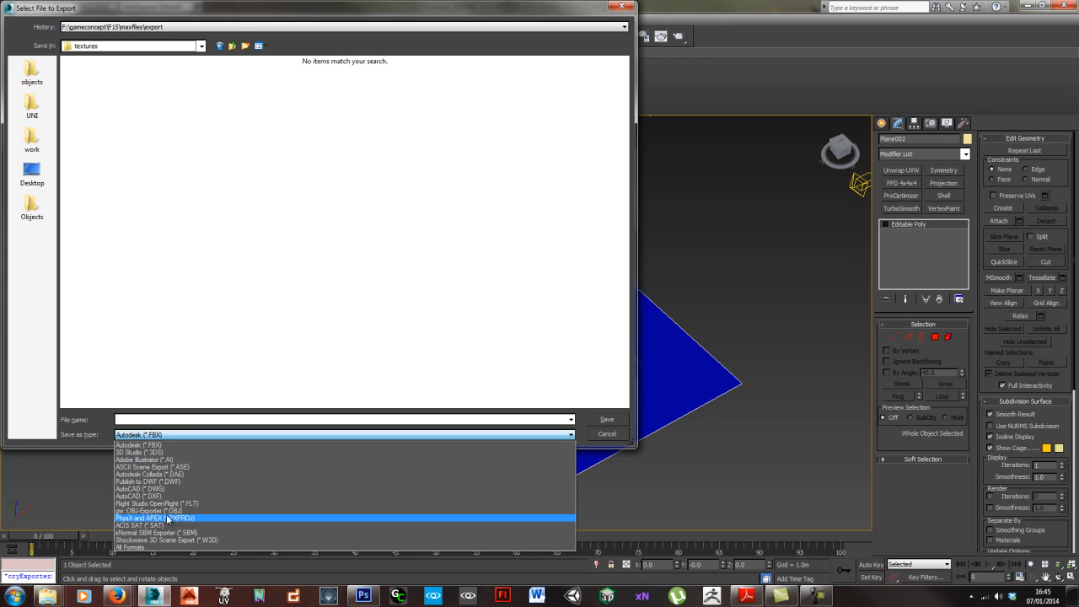
pyautogui.click(178, 469)
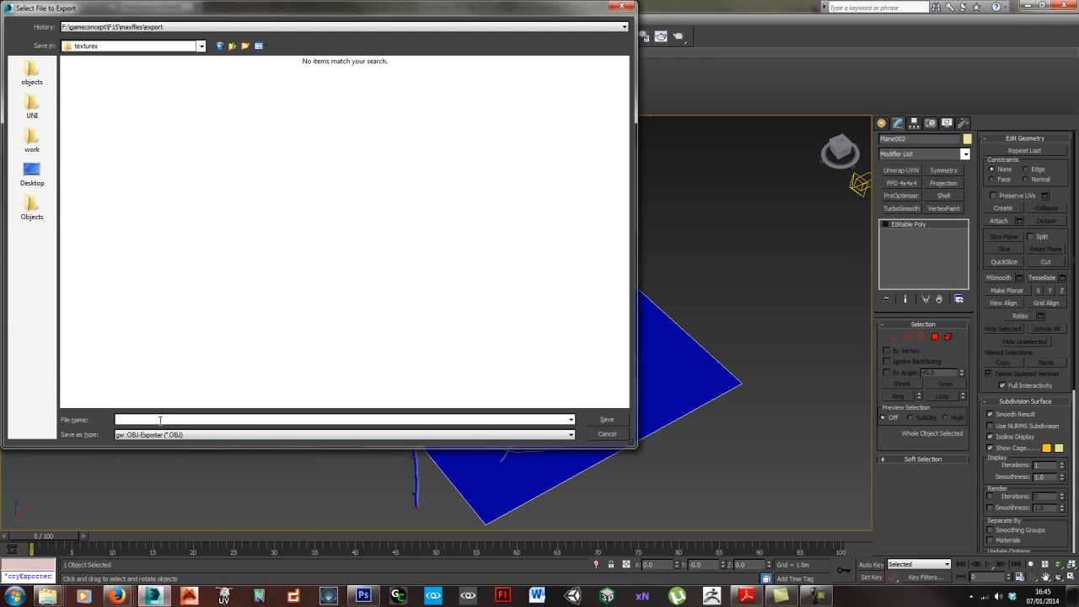
pyautogui.click(601, 418)
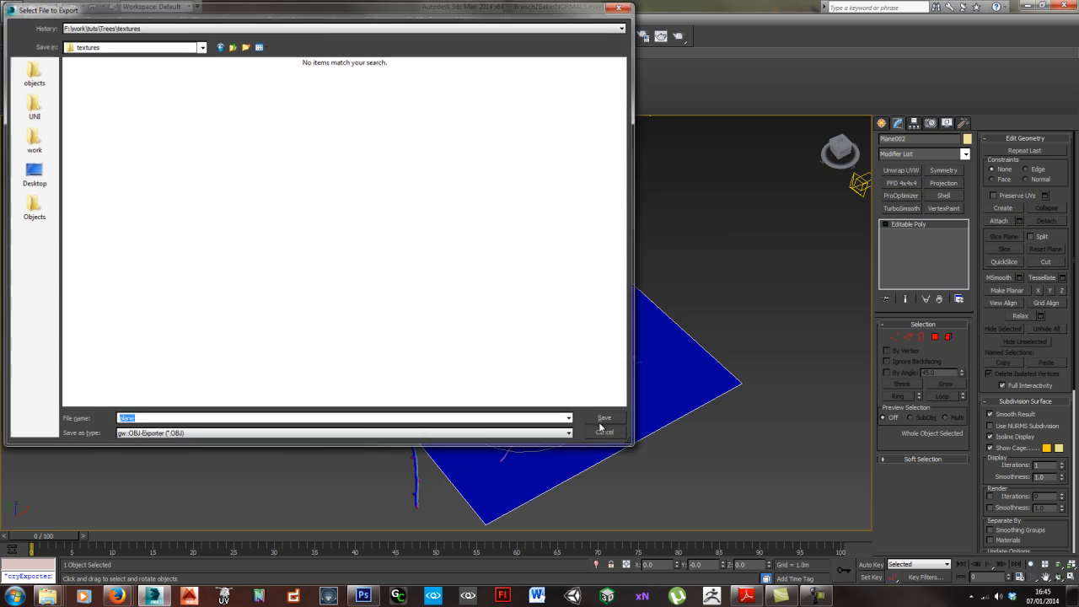
pyautogui.click(495, 384)
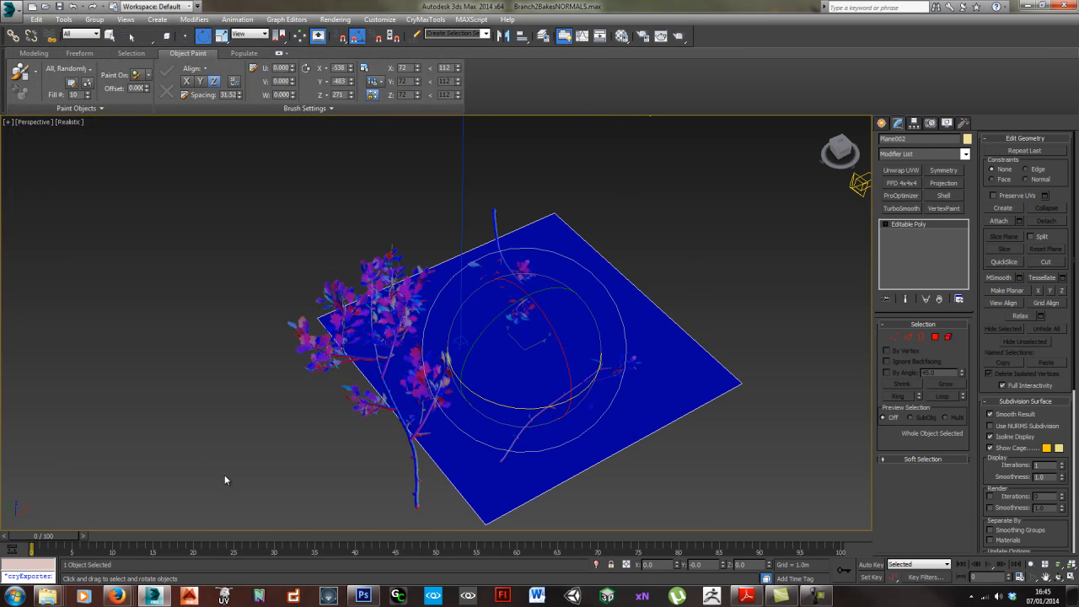
# - Switch to Marmoset Toolbag, open plane.obj from the Trees textures folder as the mesh and dismiss the update news
pyautogui.click(331, 597)
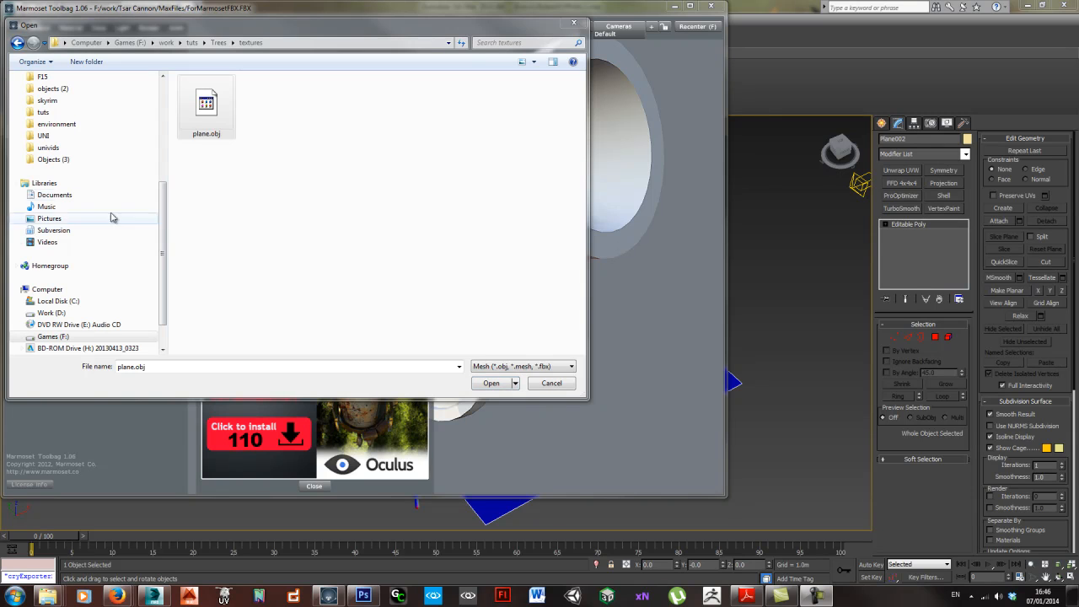
pyautogui.click(221, 136)
pyautogui.click(489, 382)
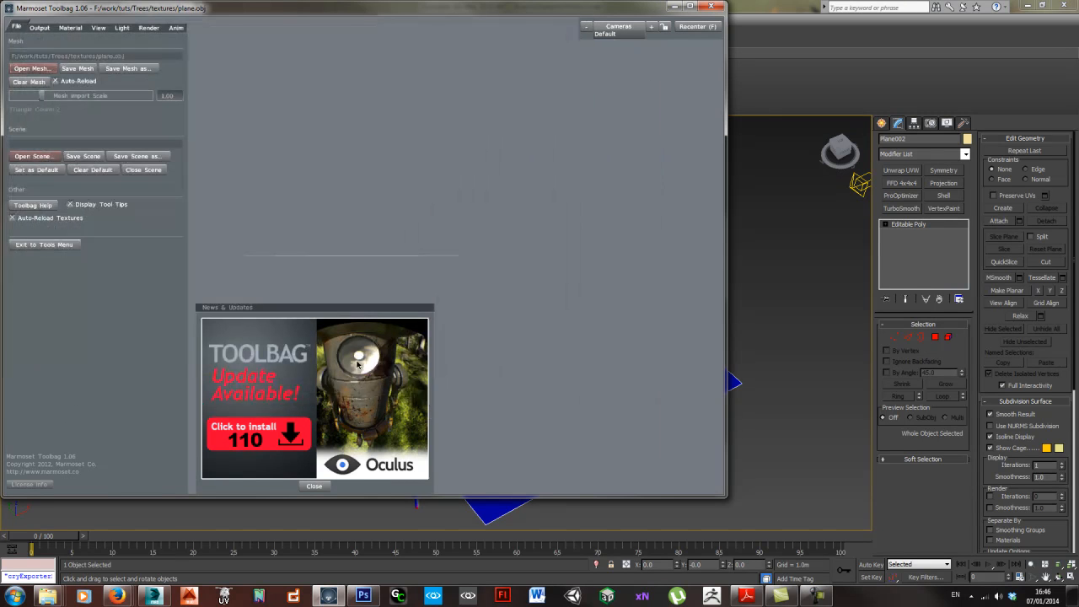
pyautogui.click(314, 487)
# - Load diffBASE.tga as the diffuse map of the plane's default material
pyautogui.moveTo(387, 255); pyautogui.dragTo(385, 277)
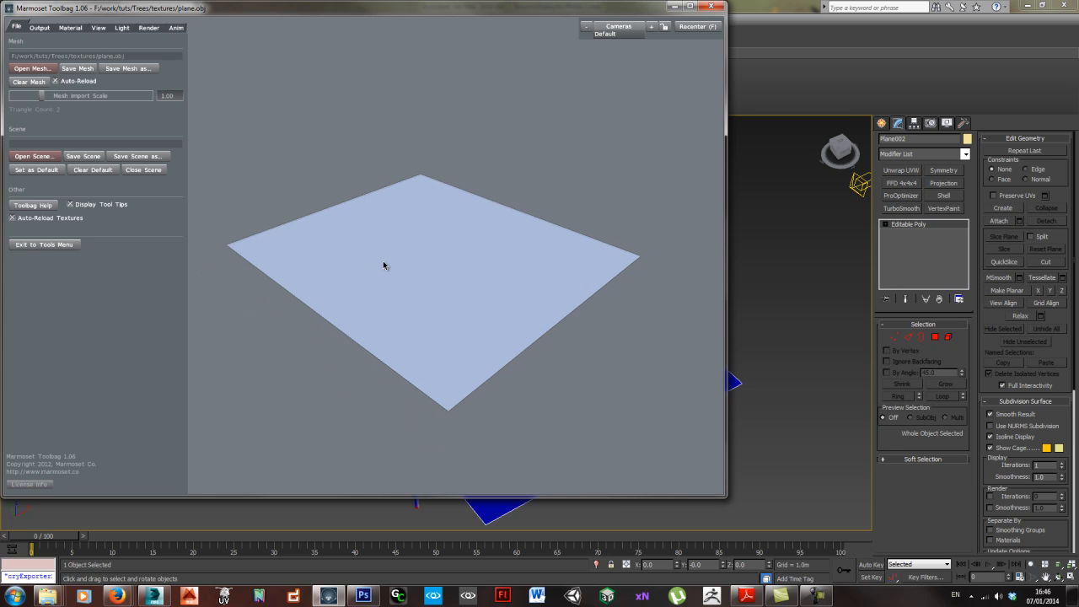
pyautogui.moveTo(386, 261); pyautogui.dragTo(393, 259)
pyautogui.moveTo(441, 262); pyautogui.dragTo(443, 277, button='right')
pyautogui.moveTo(443, 265); pyautogui.dragTo(437, 258, button='middle')
pyautogui.moveTo(437, 258); pyautogui.dragTo(435, 260)
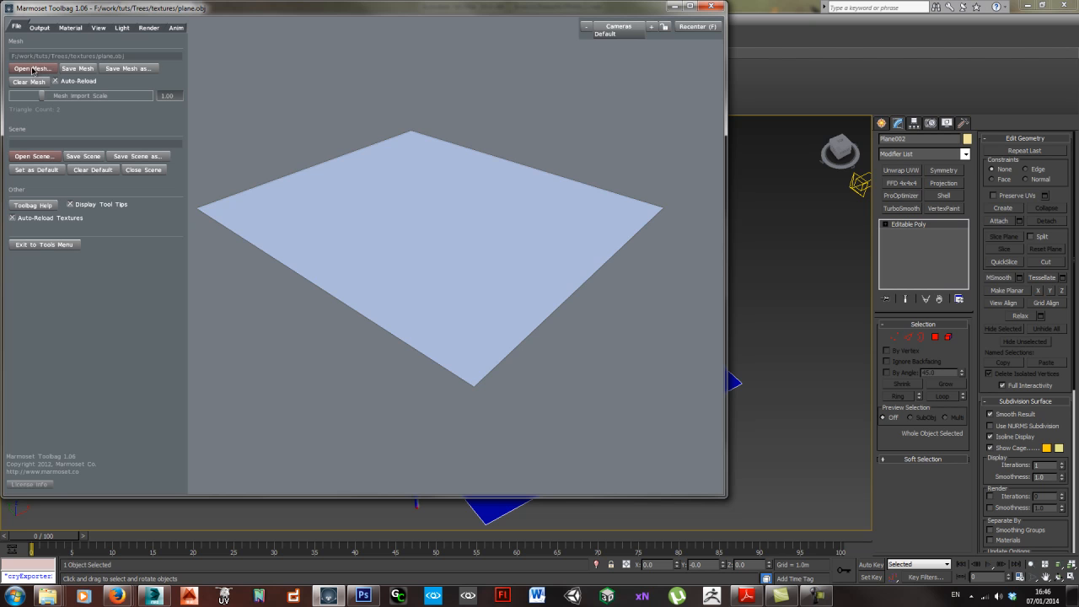
pyautogui.moveTo(444, 259); pyautogui.dragTo(342, 177)
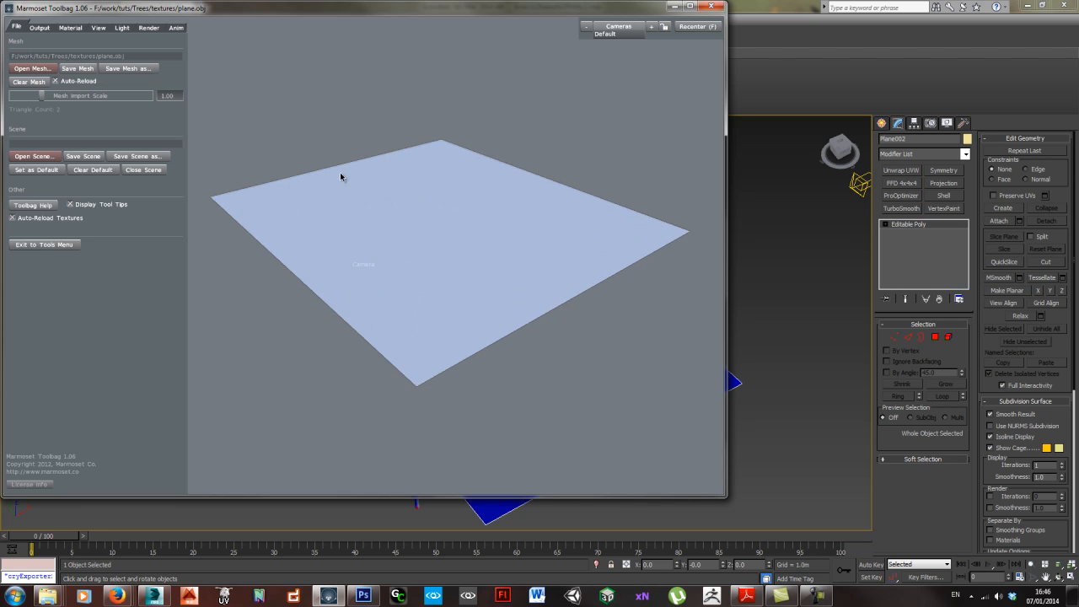
pyautogui.click(73, 28)
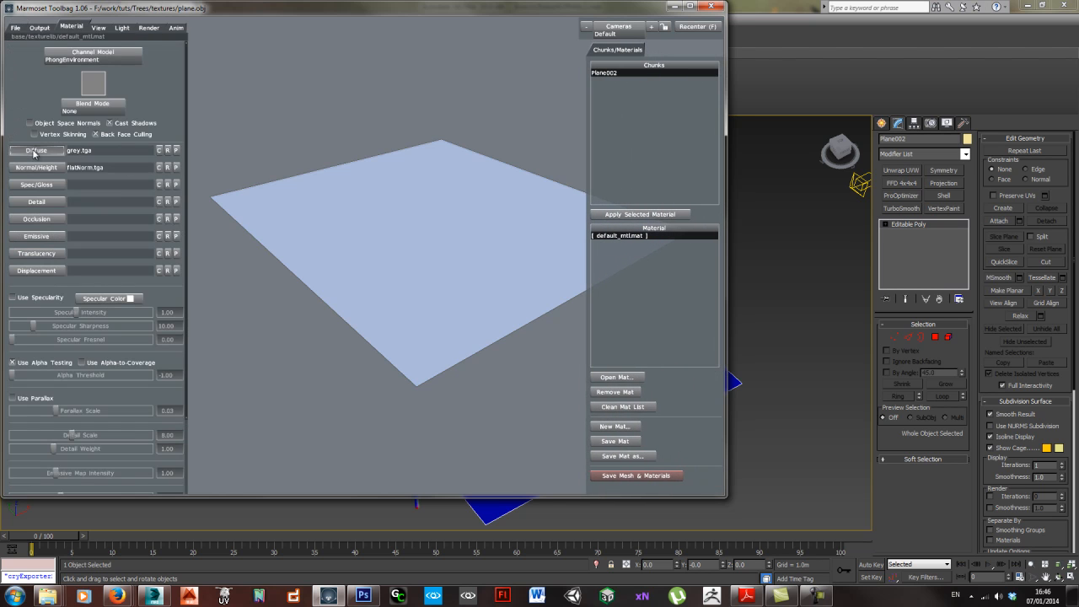
pyautogui.click(36, 150)
pyautogui.click(200, 109)
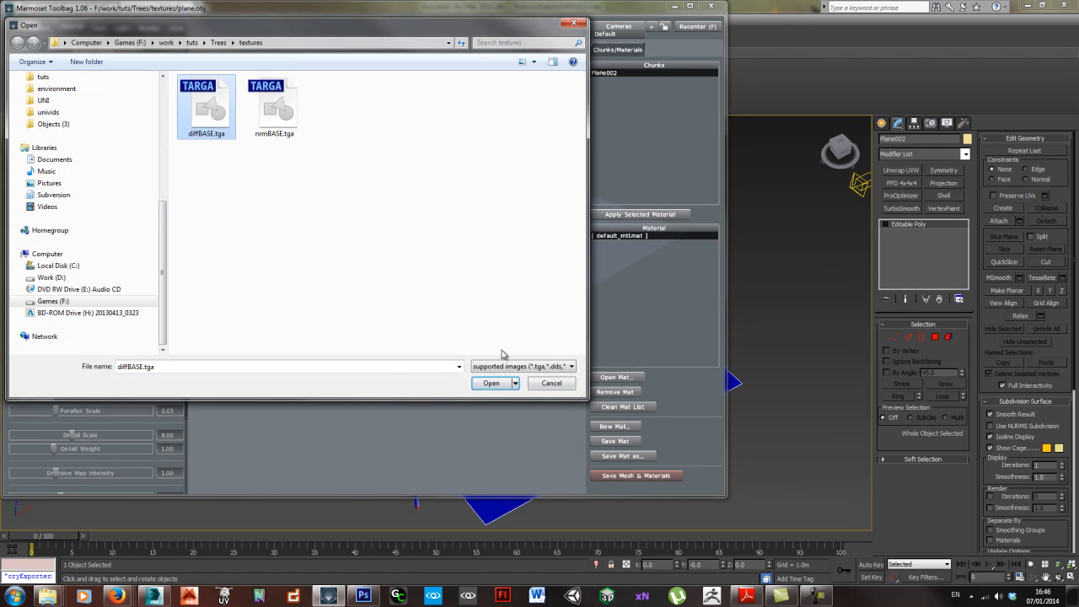
pyautogui.click(492, 384)
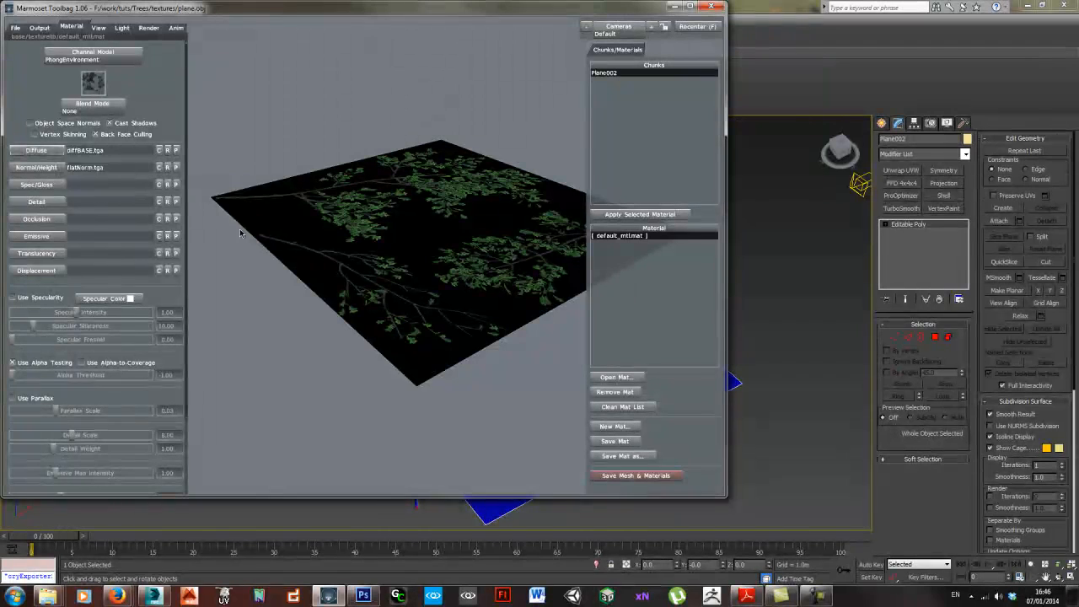
pyautogui.click(31, 167)
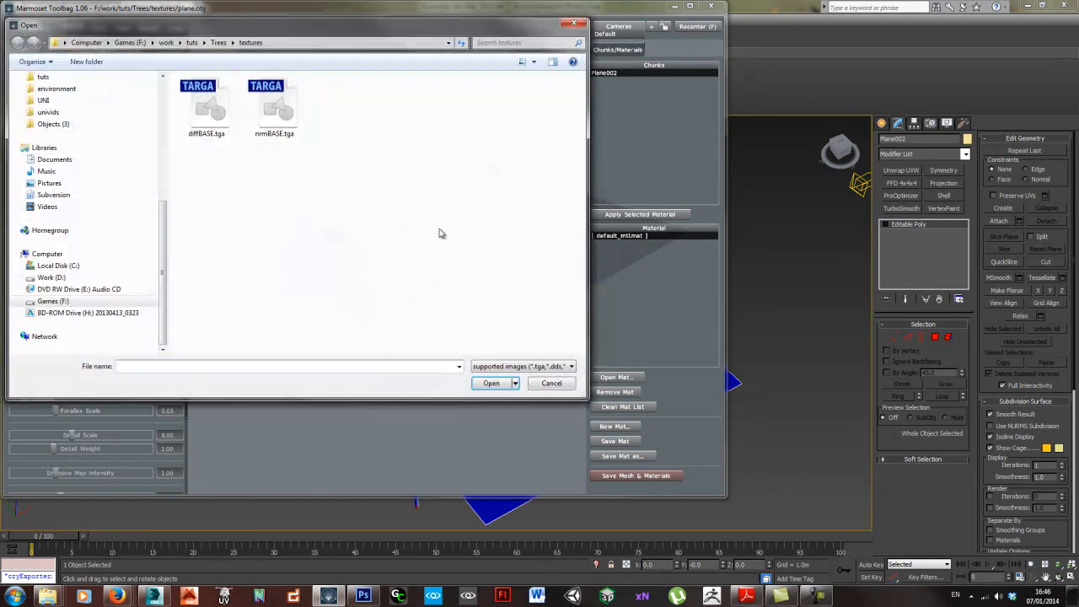
pyautogui.click(549, 383)
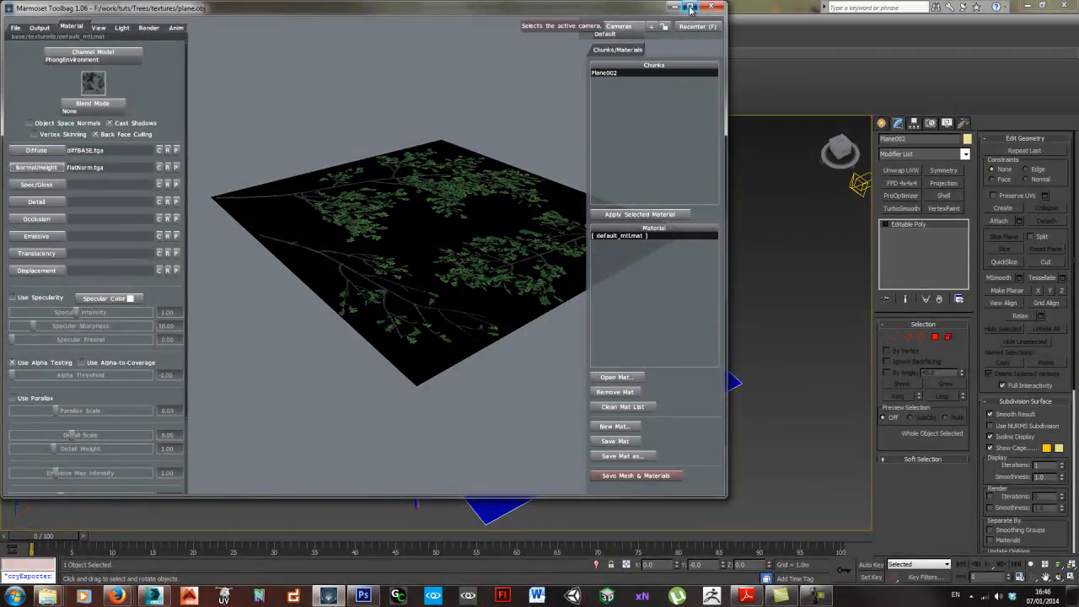
# - Maximize the Toolbag window and, with alpha testing on, set the material's alpha threshold to 0.39
pyautogui.click(689, 7)
pyautogui.moveTo(623, 262); pyautogui.dragTo(675, 292)
pyautogui.moveTo(665, 281); pyautogui.dragTo(694, 304, button='right')
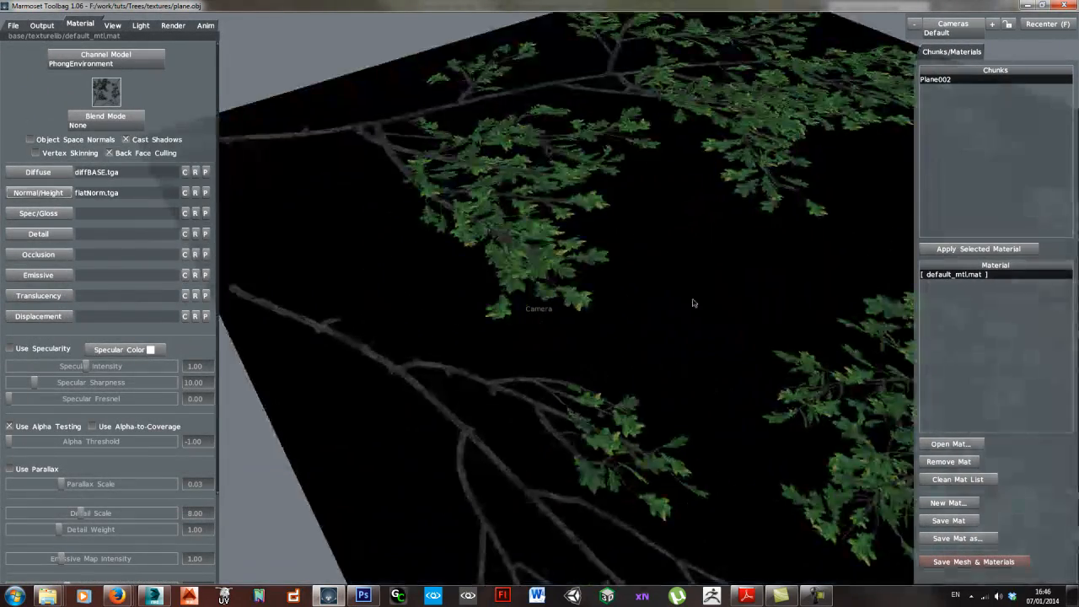
pyautogui.moveTo(694, 304); pyautogui.dragTo(554, 283, button='middle')
pyautogui.moveTo(404, 291); pyautogui.dragTo(419, 346)
pyautogui.moveTo(418, 346); pyautogui.dragTo(421, 372, button='right')
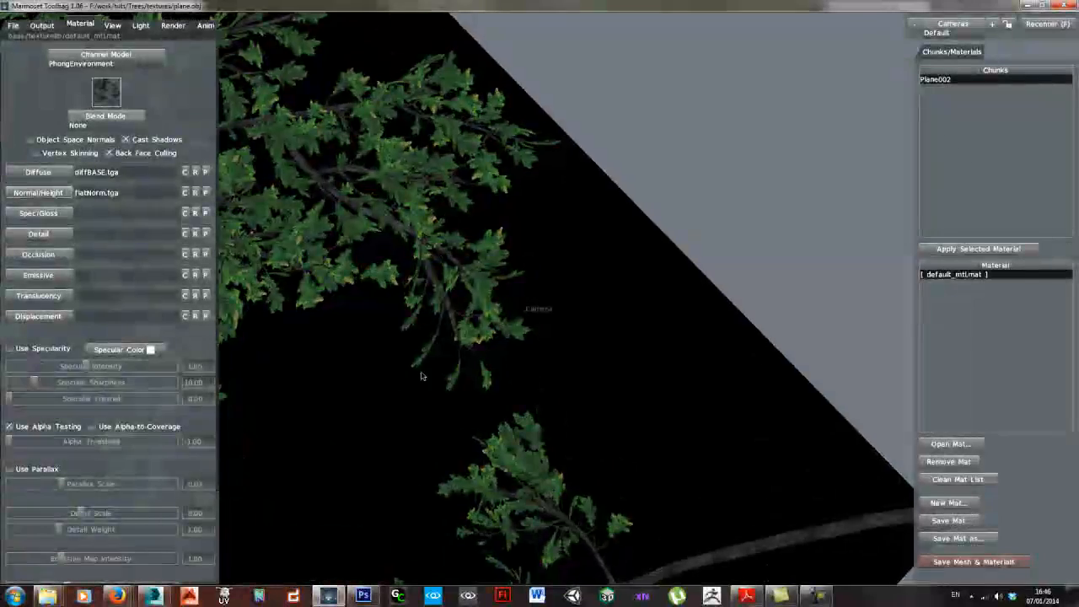
pyautogui.moveTo(421, 373); pyautogui.dragTo(485, 318, button='middle')
pyautogui.moveTo(484, 321); pyautogui.dragTo(455, 253, button='right')
pyautogui.moveTo(456, 253); pyautogui.dragTo(13, 246)
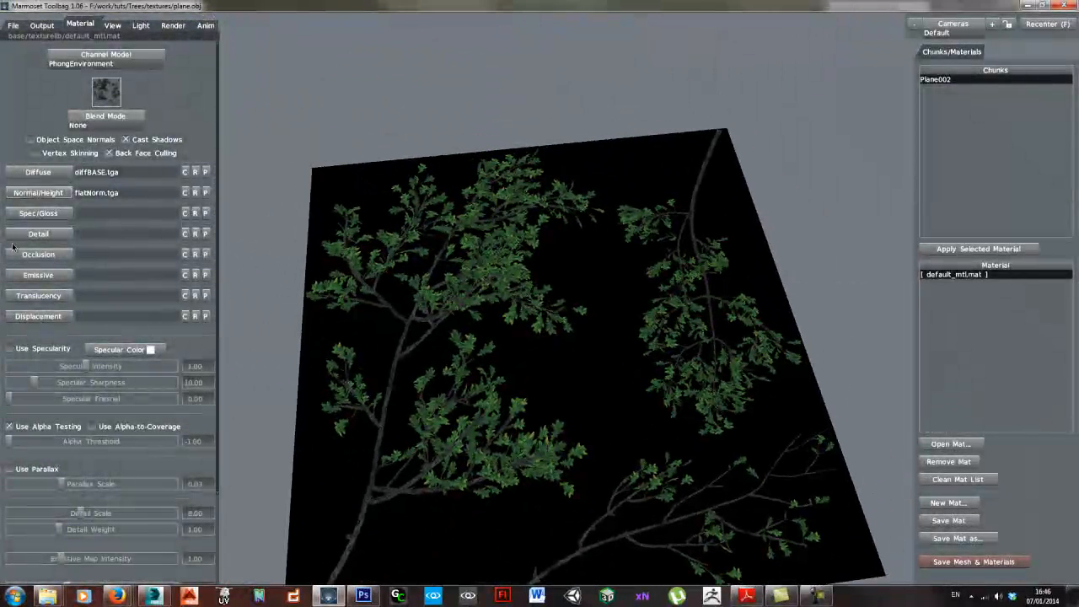
pyautogui.click(9, 426)
pyautogui.moveTo(12, 445); pyautogui.dragTo(77, 448)
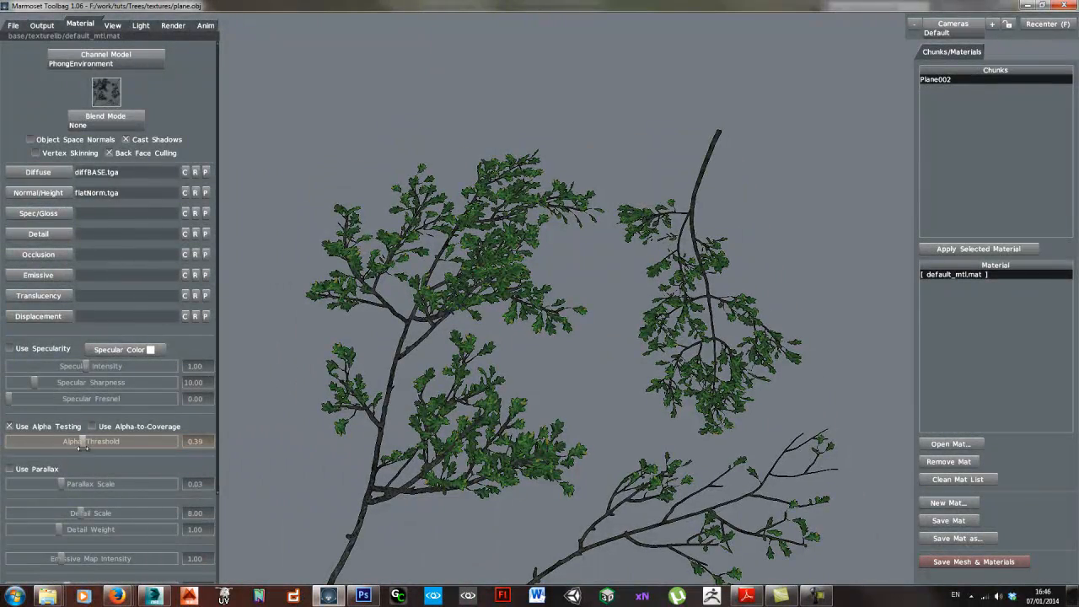
# - Inspect the cut-out branches and leaf edges on the plane up close and from several angles
pyautogui.moveTo(391, 380); pyautogui.dragTo(472, 422)
pyautogui.moveTo(472, 422); pyautogui.dragTo(484, 253, button='middle')
pyautogui.moveTo(484, 253); pyautogui.dragTo(534, 238, button='right')
pyautogui.moveTo(534, 238); pyautogui.dragTo(506, 321, button='middle')
pyautogui.moveTo(506, 321); pyautogui.dragTo(518, 350, button='right')
pyautogui.moveTo(518, 350); pyautogui.dragTo(582, 375, button='middle')
pyautogui.moveTo(582, 375); pyautogui.dragTo(623, 341, button='right')
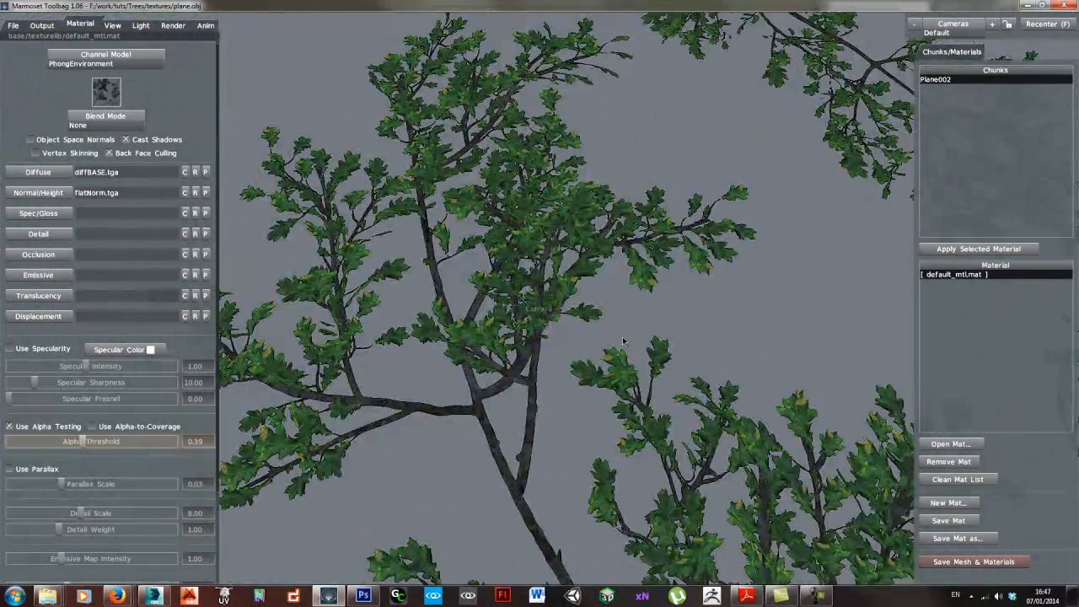
pyautogui.moveTo(623, 340); pyautogui.dragTo(595, 364)
pyautogui.moveTo(594, 364); pyautogui.dragTo(632, 358, button='right')
pyautogui.moveTo(632, 358); pyautogui.dragTo(587, 340, button='middle')
pyautogui.moveTo(587, 340); pyautogui.dragTo(541, 341)
pyautogui.moveTo(542, 342); pyautogui.dragTo(519, 348, button='right')
pyautogui.moveTo(519, 347); pyautogui.dragTo(493, 353)
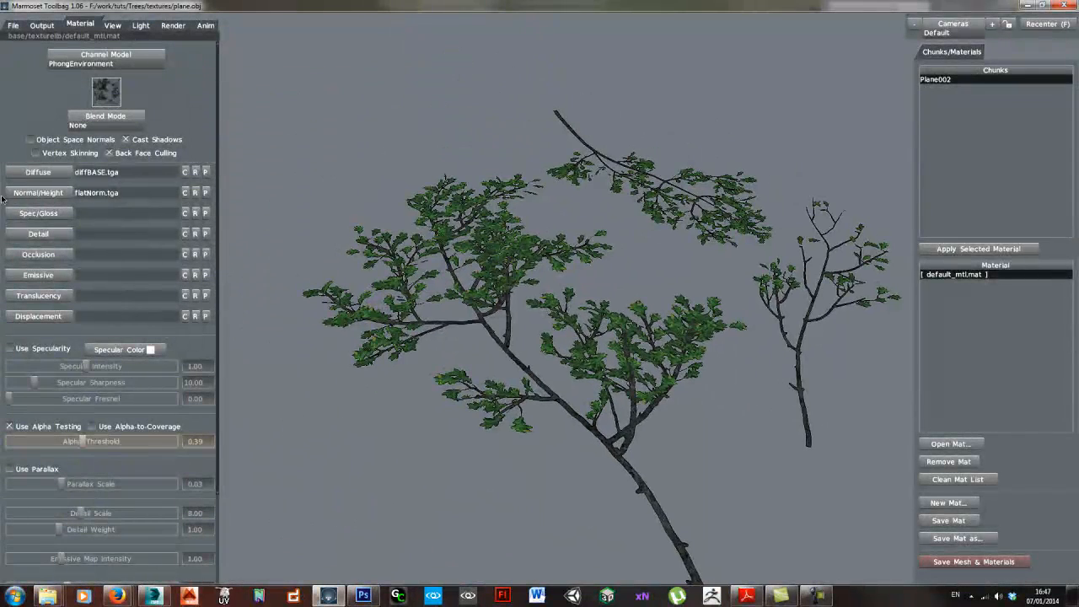
# - Load nrmBASE.tga as the normal map of the plane's material
pyautogui.click(38, 192)
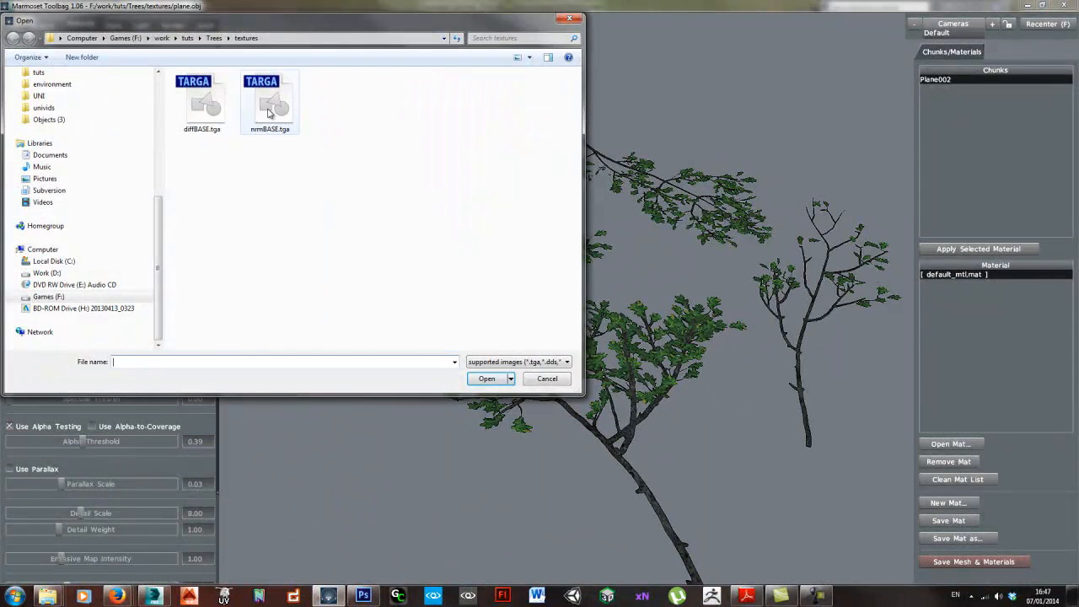
pyautogui.click(269, 113)
pyautogui.click(487, 378)
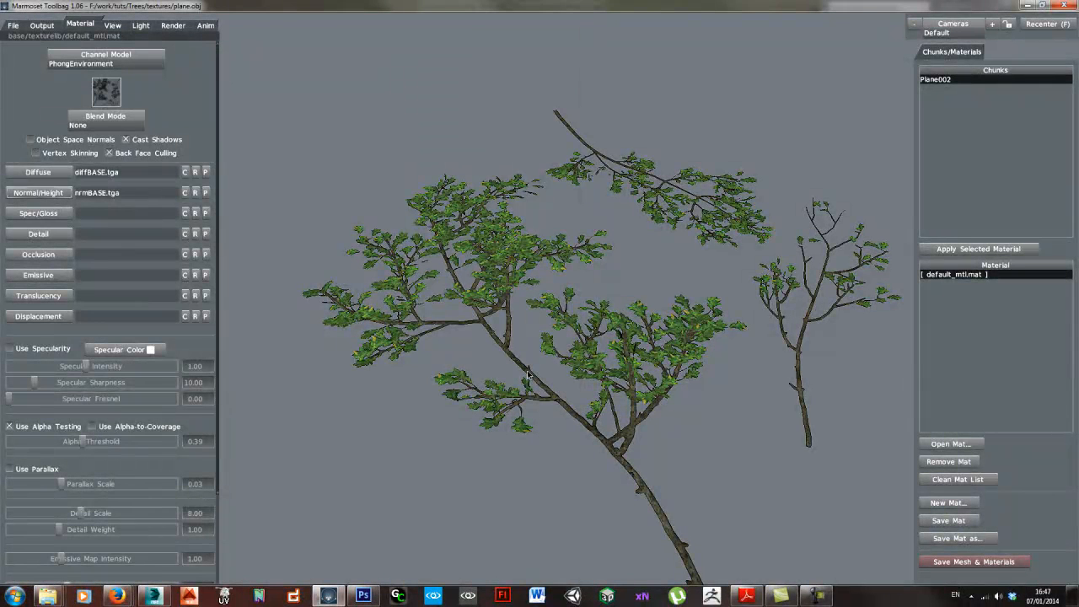
# - Delete both dynamic lights, Light0 and Light1, from the scene
pyautogui.click(141, 25)
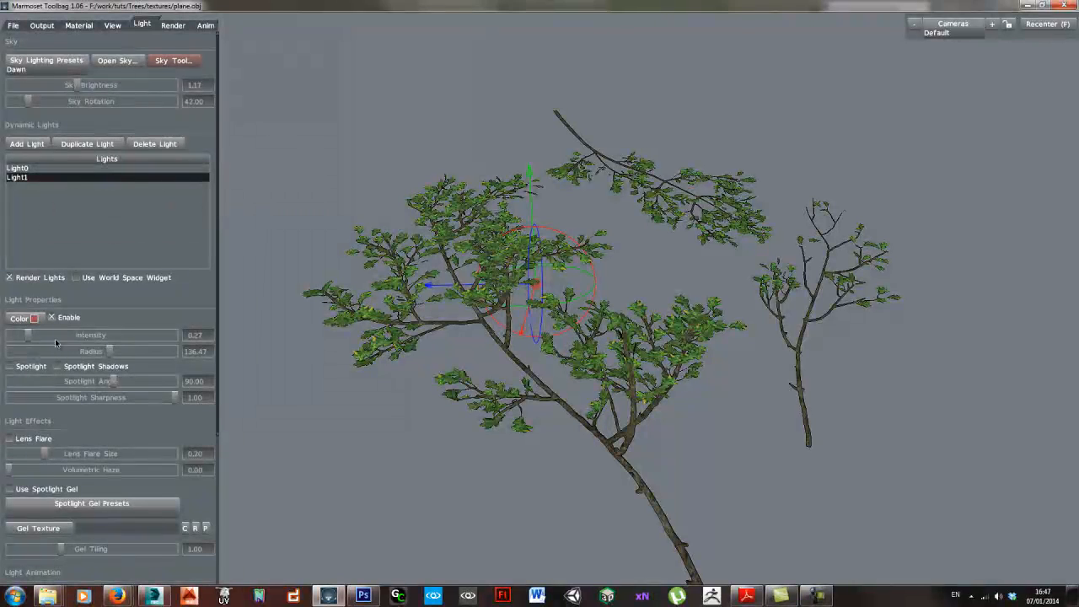
pyautogui.click(135, 145)
pyautogui.click(146, 147)
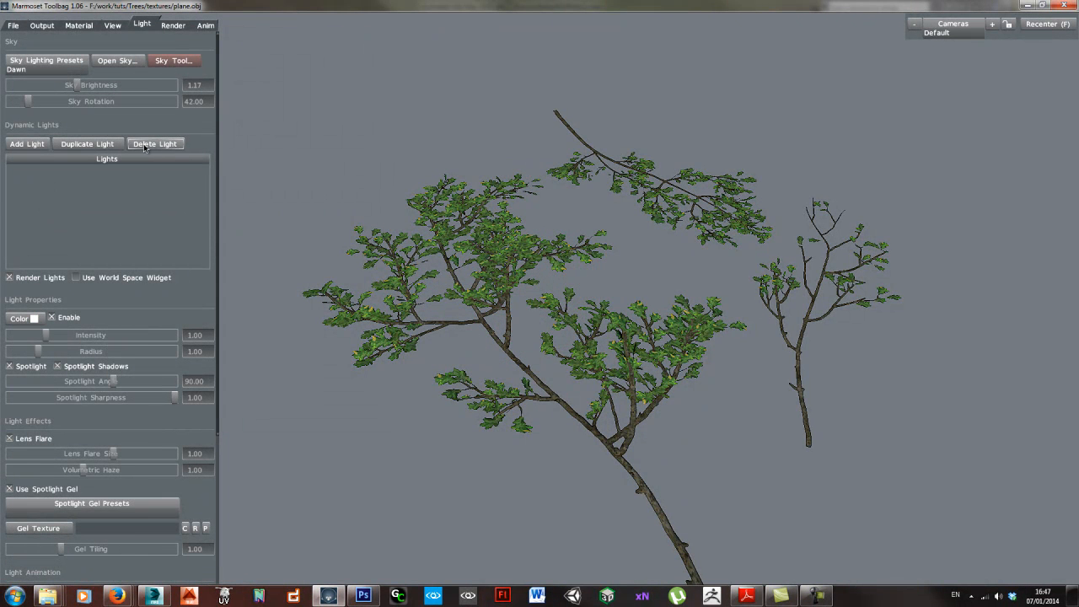
# - Apply the Sunlight sky lighting preset and rotate the sky to about 274.67 to light the branches
pyautogui.click(46, 61)
pyautogui.click(22, 115)
pyautogui.click(46, 60)
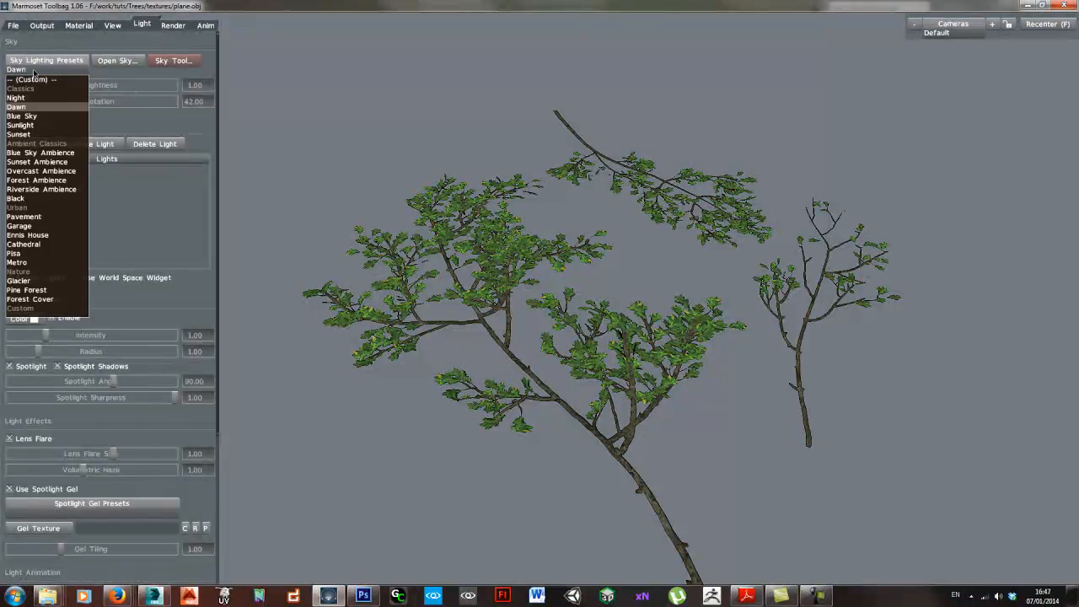
pyautogui.click(35, 126)
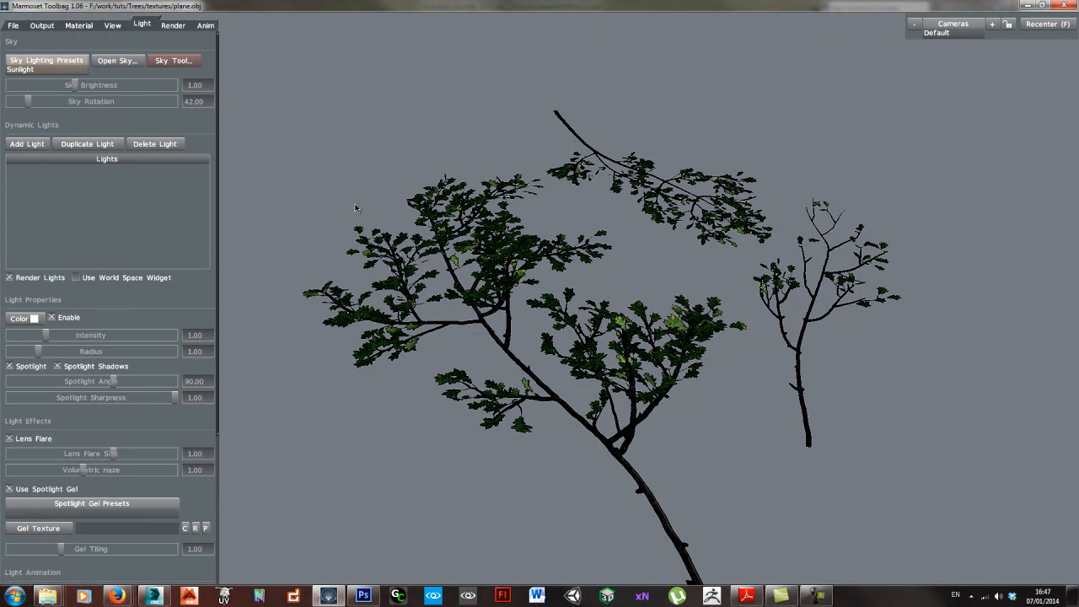
pyautogui.moveTo(30, 105); pyautogui.dragTo(132, 108)
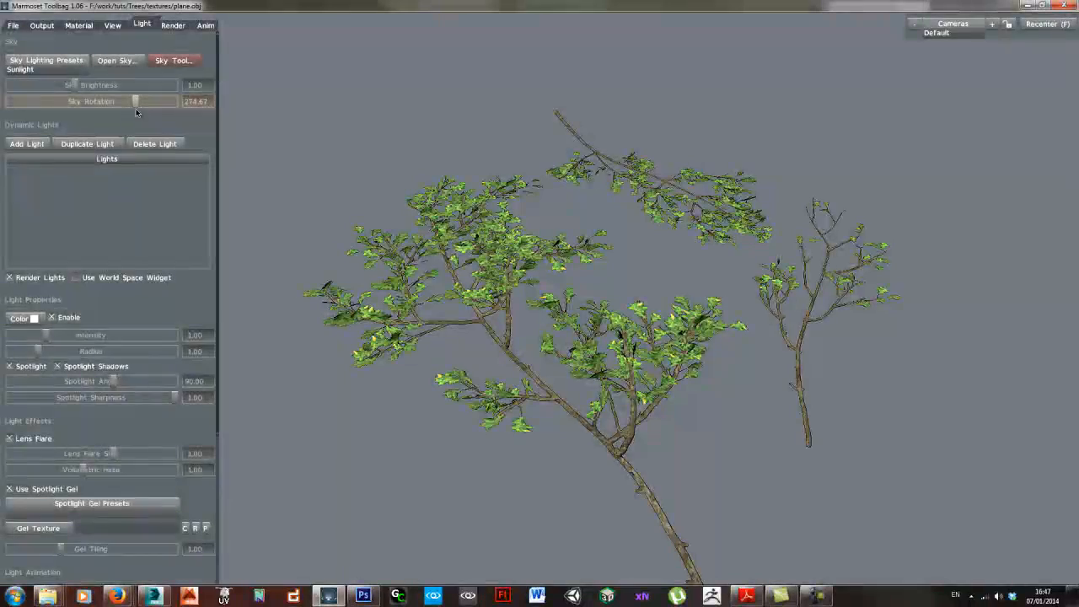
pyautogui.scroll(4, 540, 303)
pyautogui.moveTo(540, 303); pyautogui.dragTo(691, 434, button='middle')
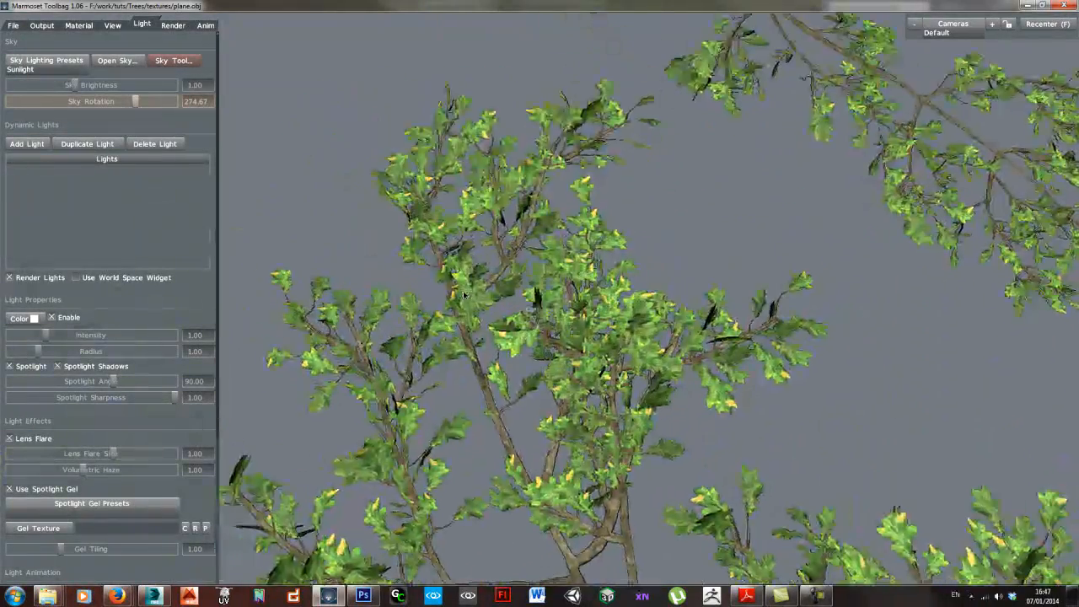
# - Rotate the Sunlight sky to about 296.59 and back to 176 to compare the shading on the close-up leaves
pyautogui.scroll(3, 411, 260)
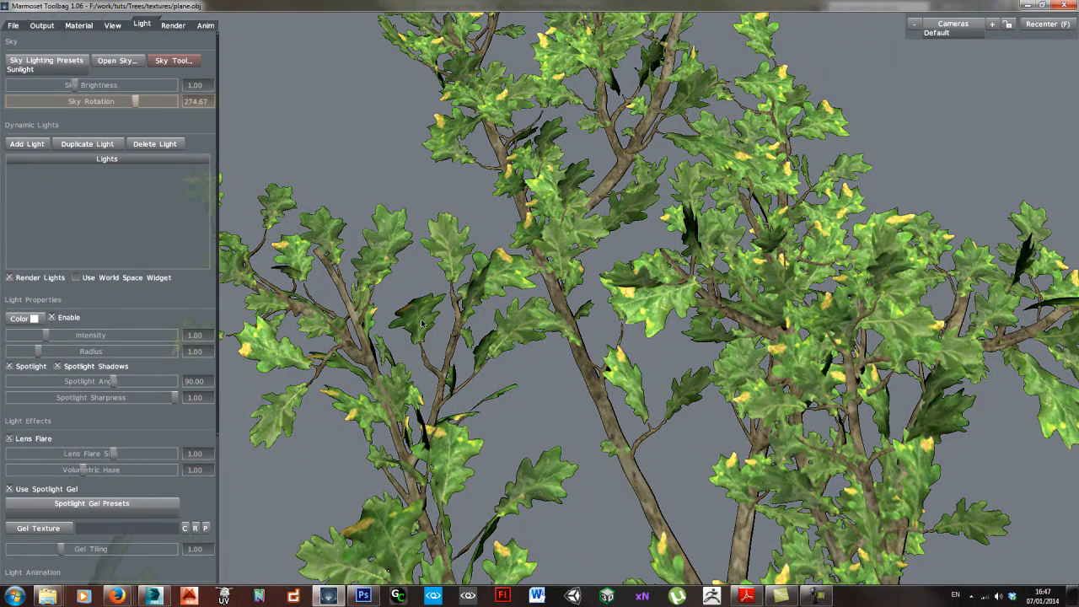
pyautogui.moveTo(136, 101)
pyautogui.mouseDown()
pyautogui.moveTo(149, 101)
pyautogui.moveTo(82, 101)
pyautogui.moveTo(146, 104)
pyautogui.mouseUp()
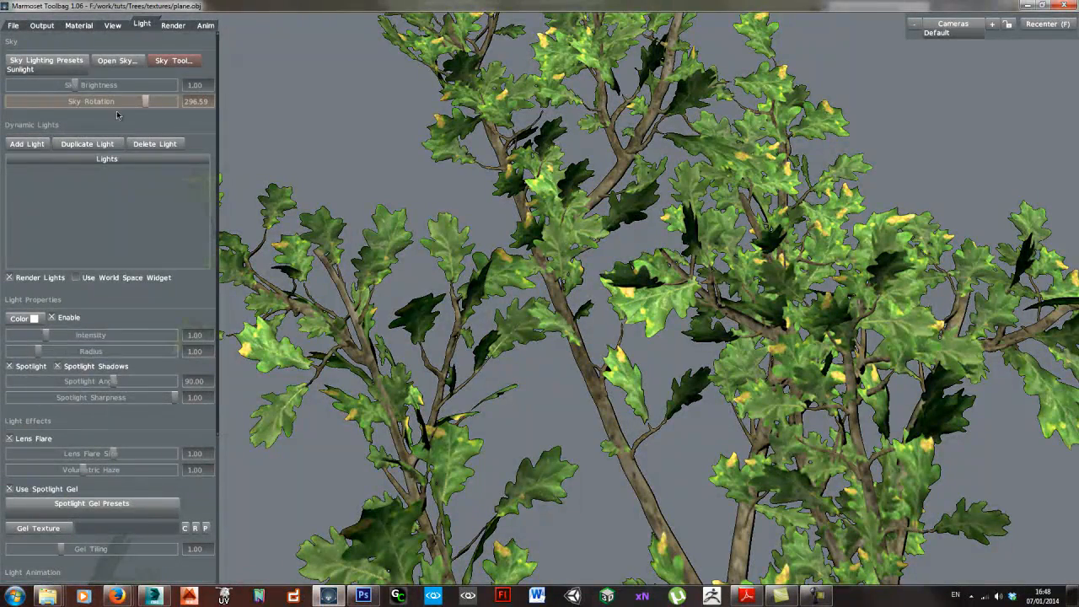
pyautogui.moveTo(143, 102); pyautogui.dragTo(91, 113)
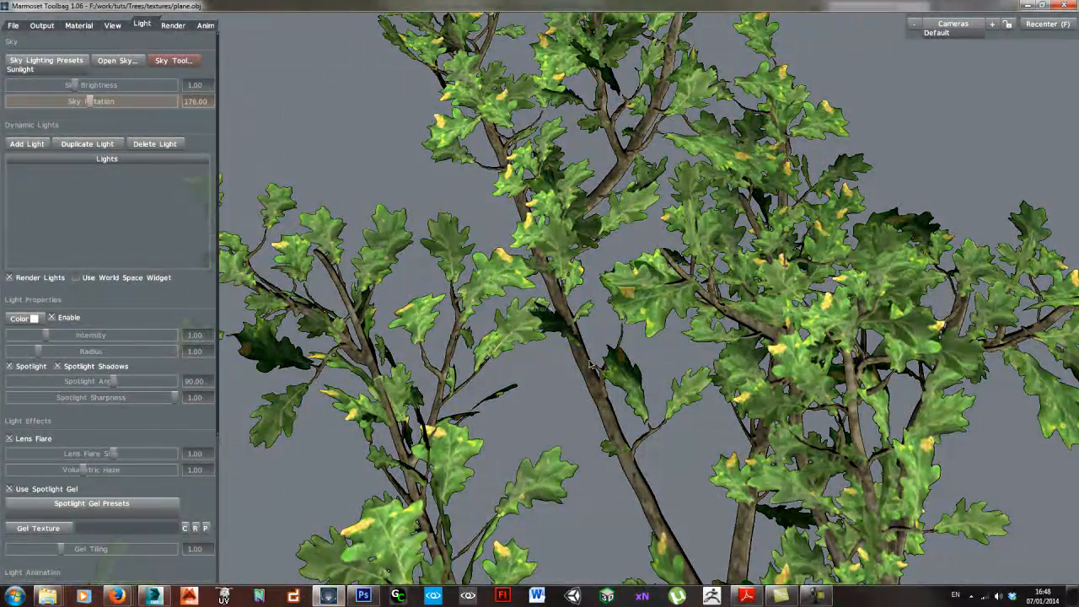
# - Bring all the branches into view and rotate the Sunlight sky to about 186.96
pyautogui.scroll(-8, 590, 365)
pyautogui.moveTo(820, 448); pyautogui.dragTo(600, 348, button='middle')
pyautogui.scroll(-3, 601, 348)
pyautogui.moveTo(465, 203); pyautogui.dragTo(546, 296, button='middle')
pyautogui.moveTo(546, 296); pyautogui.dragTo(542, 289)
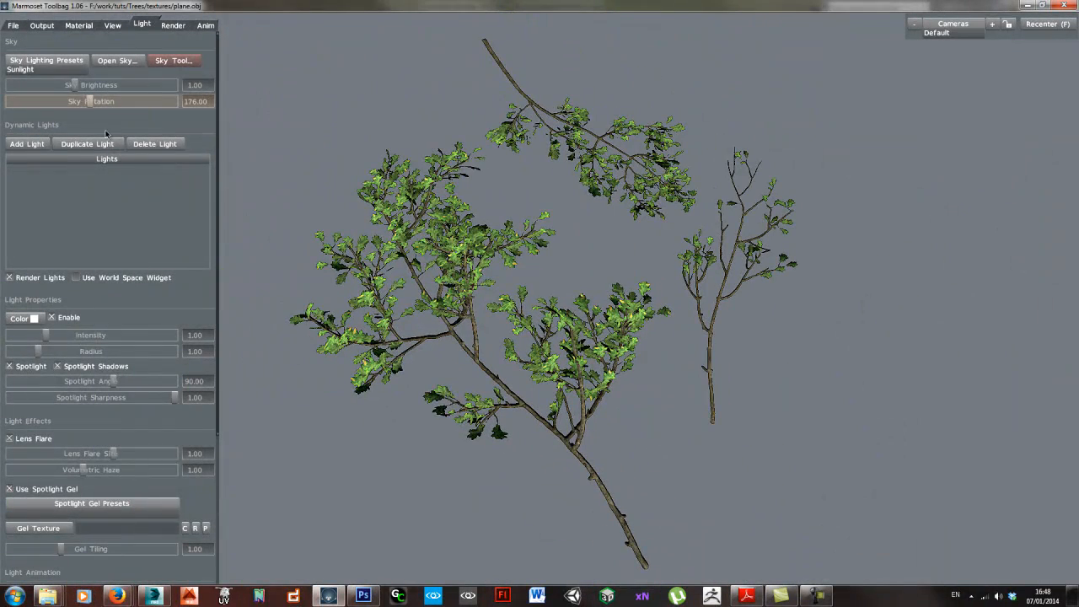
pyautogui.moveTo(91, 110)
pyautogui.mouseDown()
pyautogui.moveTo(21, 103)
pyautogui.moveTo(94, 103)
pyautogui.mouseUp()
# - Try the Blue Sky Ambience sky lighting preset with a sky brightness of about 3.42 and a rotation of about 260.05
pyautogui.click(46, 60)
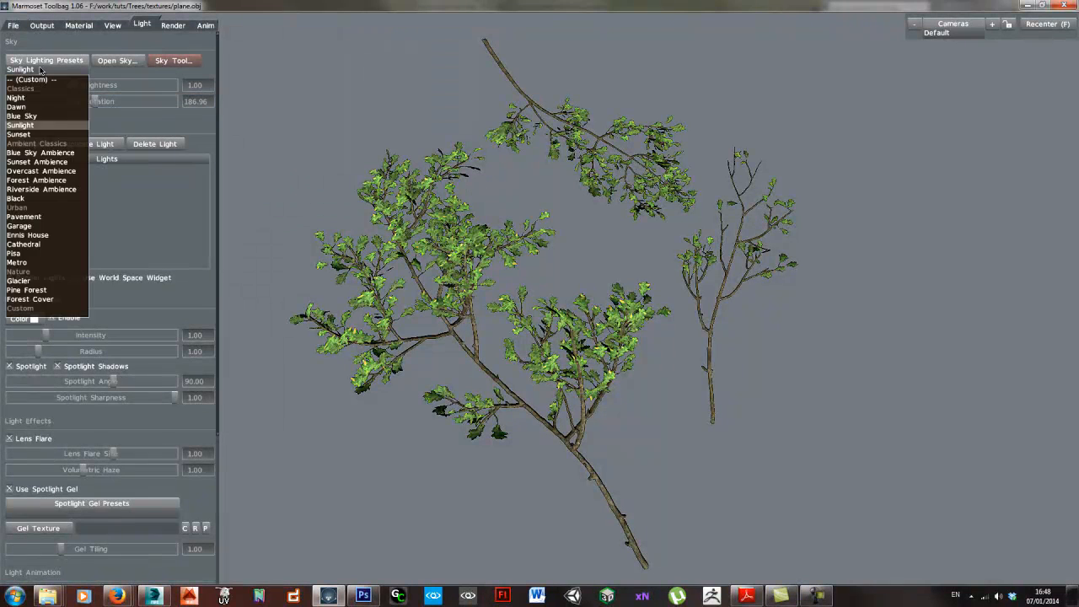
pyautogui.click(46, 153)
pyautogui.moveTo(96, 102)
pyautogui.mouseDown()
pyautogui.moveTo(33, 102)
pyautogui.moveTo(93, 85)
pyautogui.mouseUp()
# - Apply the Forest Cover sky lighting preset at brightness 1 and rotate the sky to about 182.09
pyautogui.click(50, 71)
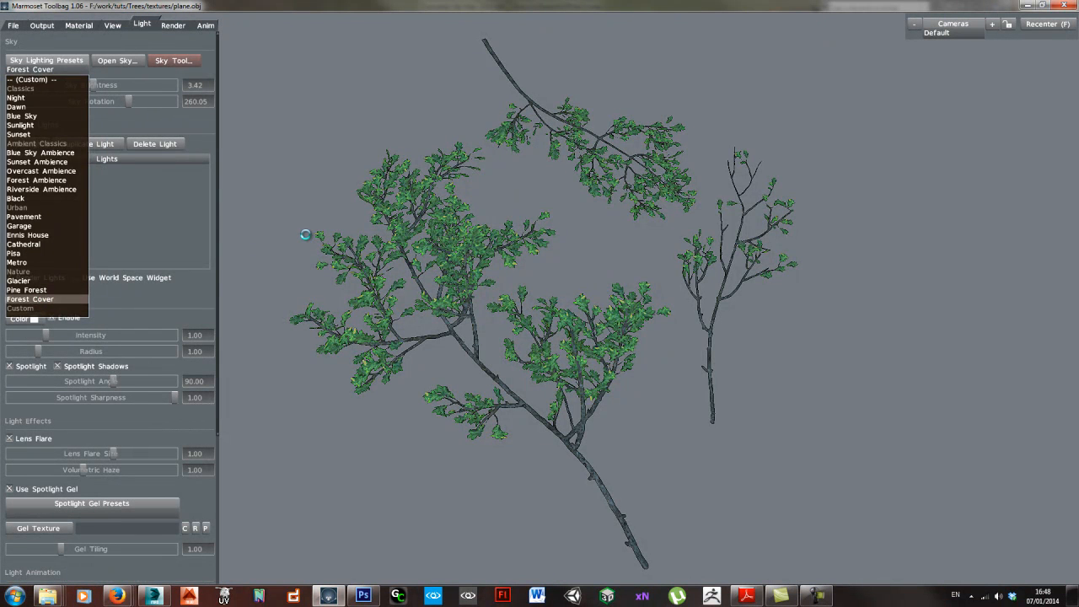
pyautogui.moveTo(129, 101); pyautogui.dragTo(51, 105)
pyautogui.moveTo(130, 114); pyautogui.dragTo(110, 113)
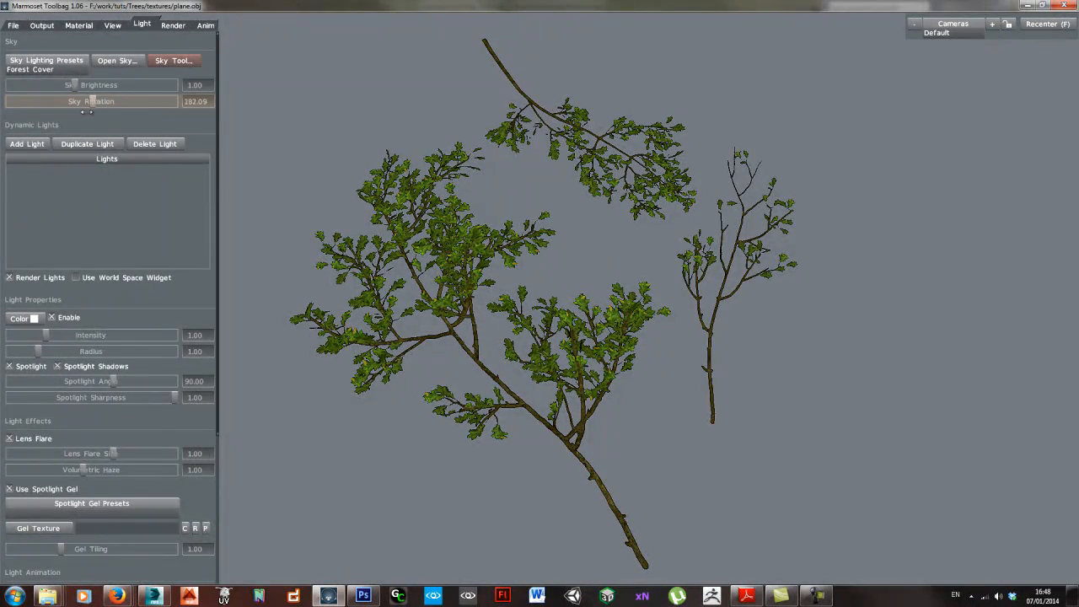
# - Rotate the Forest Cover sky to about 189.40 while checking the leaf shading up close
pyautogui.scroll(4, 359, 273)
pyautogui.moveTo(359, 274); pyautogui.dragTo(409, 294)
pyautogui.moveTo(410, 295); pyautogui.dragTo(403, 322, button='middle')
pyautogui.moveTo(83, 102)
pyautogui.mouseDown()
pyautogui.moveTo(157, 117)
pyautogui.moveTo(96, 110)
pyautogui.mouseUp()
# - Examine the textured branches under the Forest Cover lighting from several angles and distances
pyautogui.scroll(-5, 740, 352)
pyautogui.moveTo(741, 351); pyautogui.dragTo(667, 361)
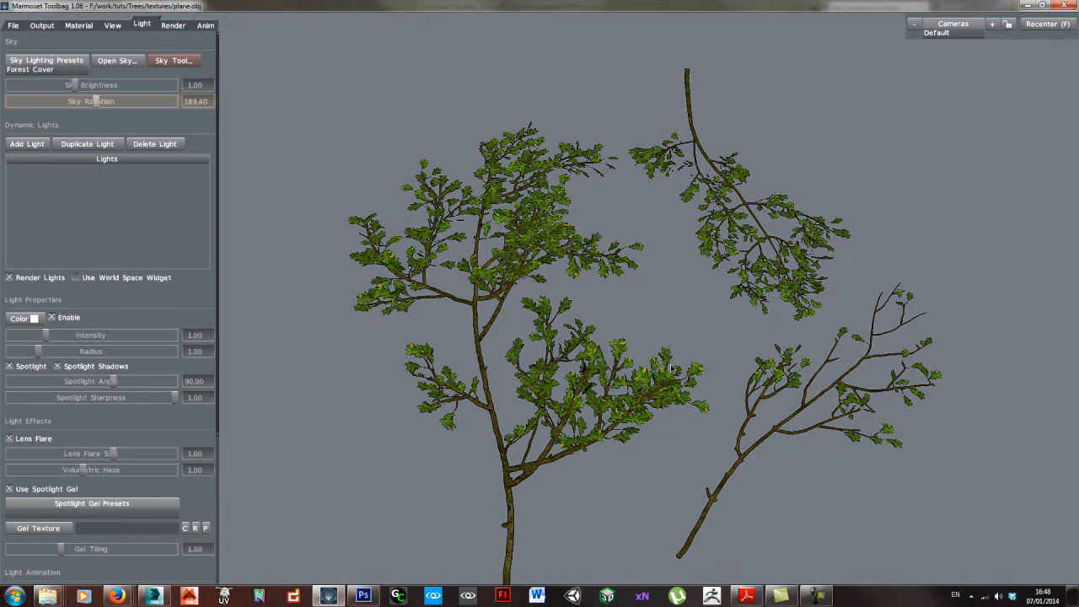
pyautogui.moveTo(671, 361); pyautogui.dragTo(597, 366)
pyautogui.scroll(4, 597, 366)
pyautogui.scroll(-5, 597, 365)
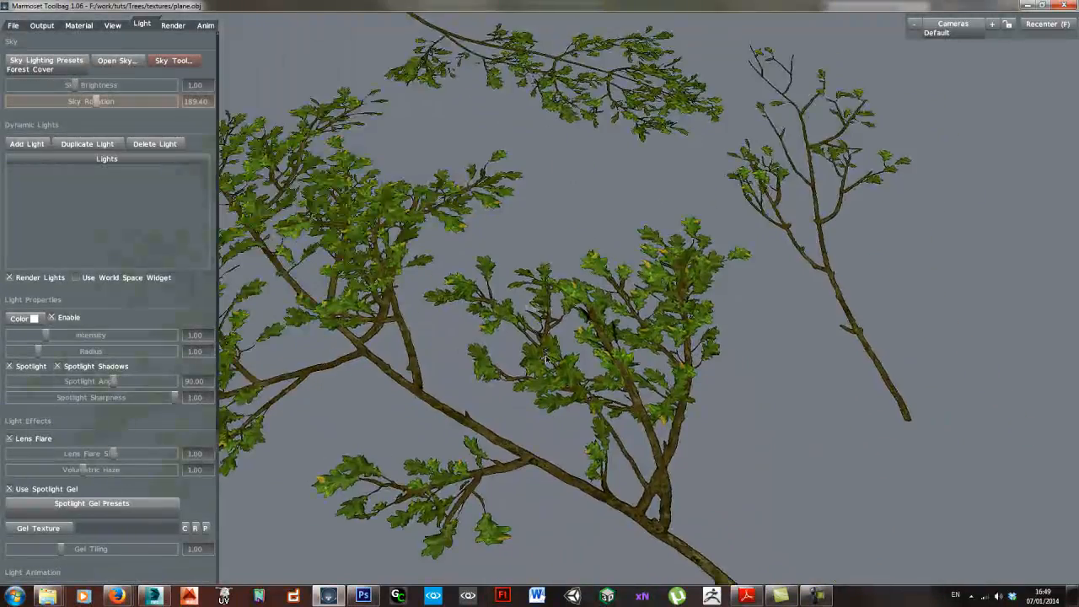
pyautogui.moveTo(572, 361); pyautogui.dragTo(534, 361)
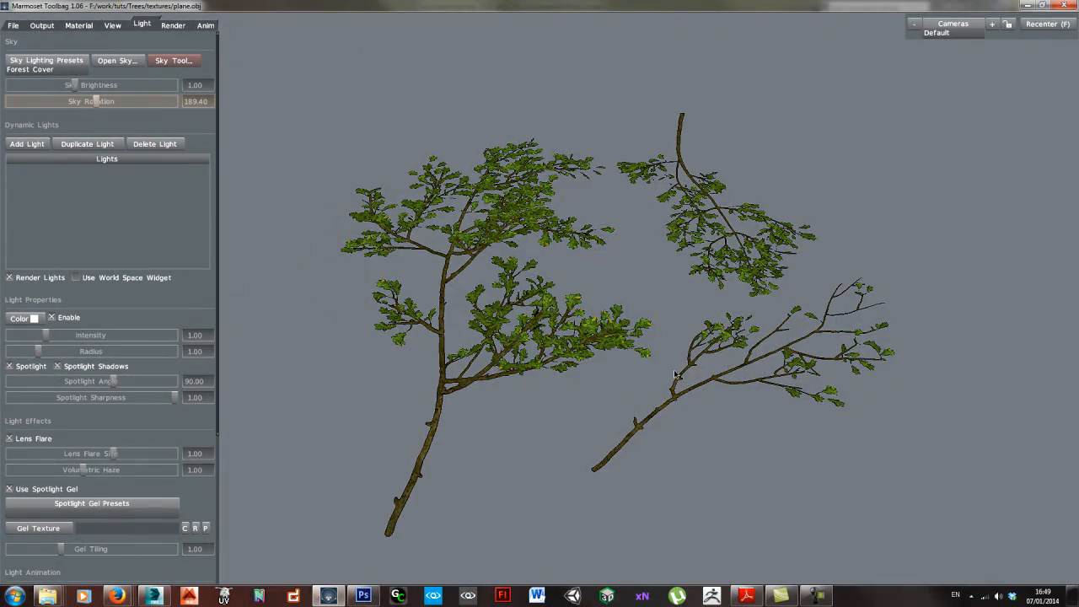
pyautogui.moveTo(685, 358); pyautogui.dragTo(664, 380)
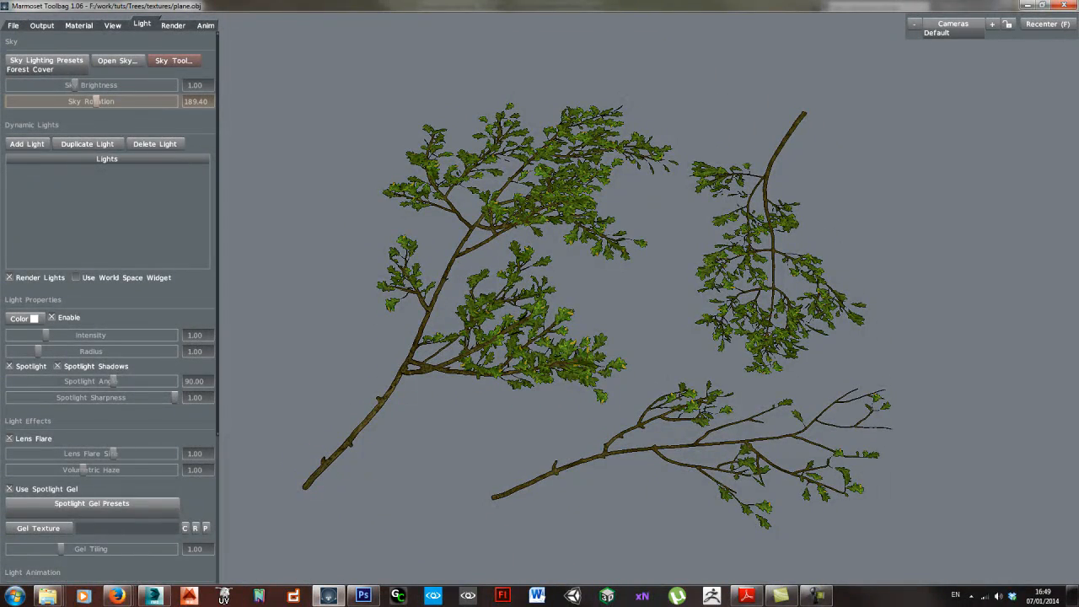